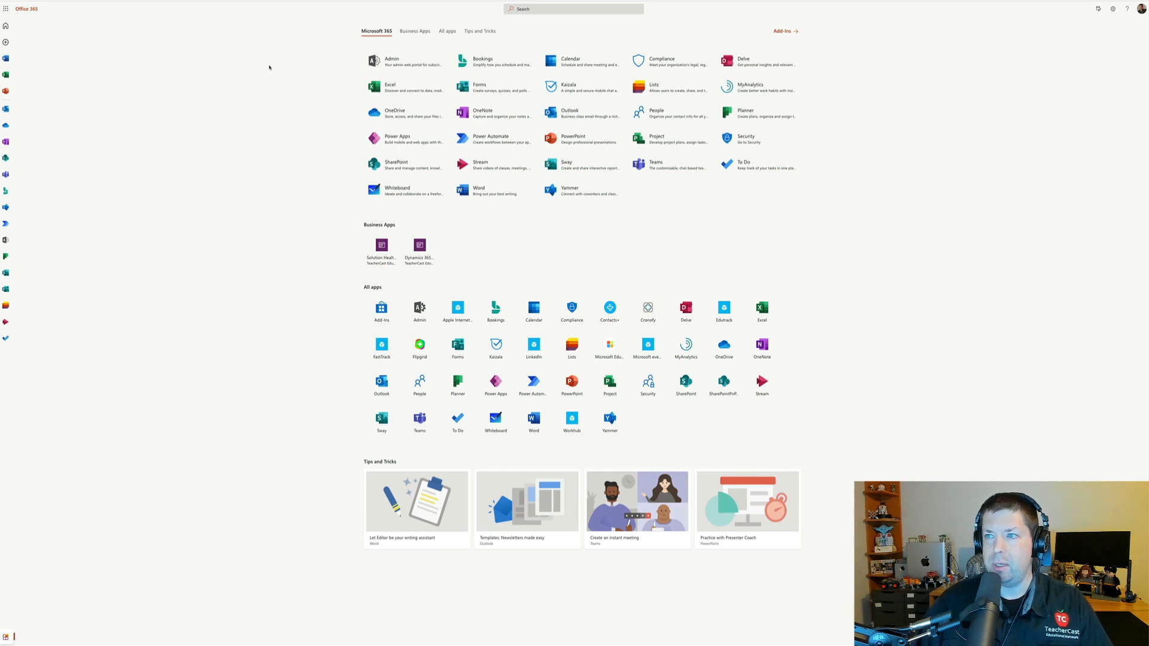
- Open Microsoft Forms, look through the pinned forms and the forms shared with you, and view the new-form options
left_click(473, 87)
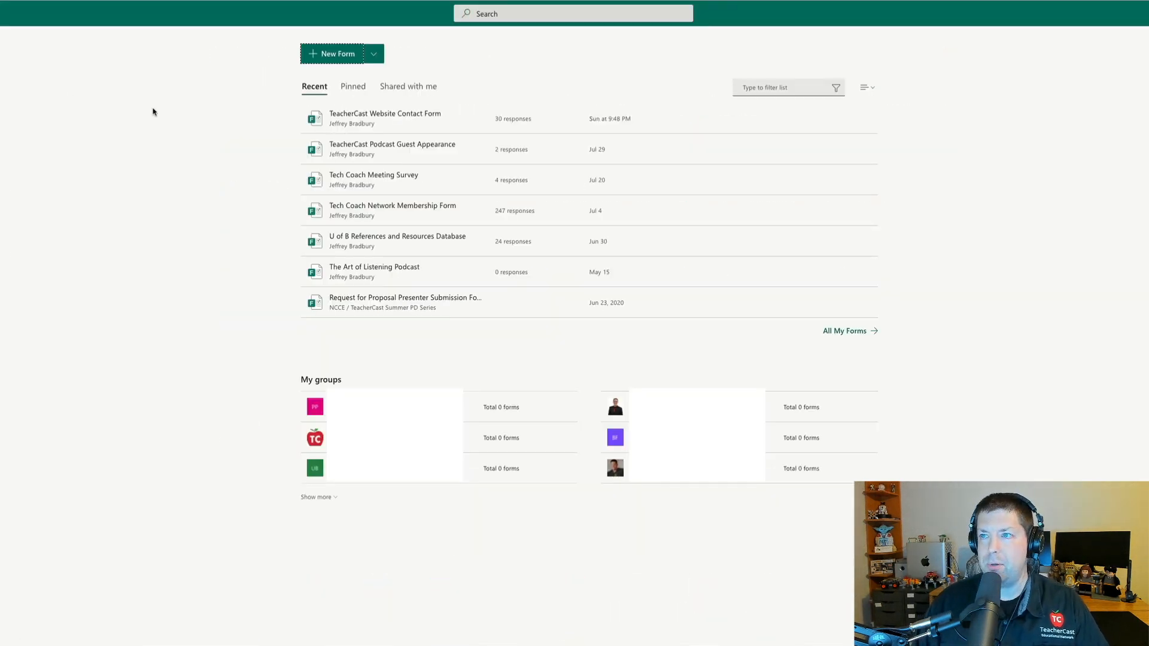
left_click(354, 90)
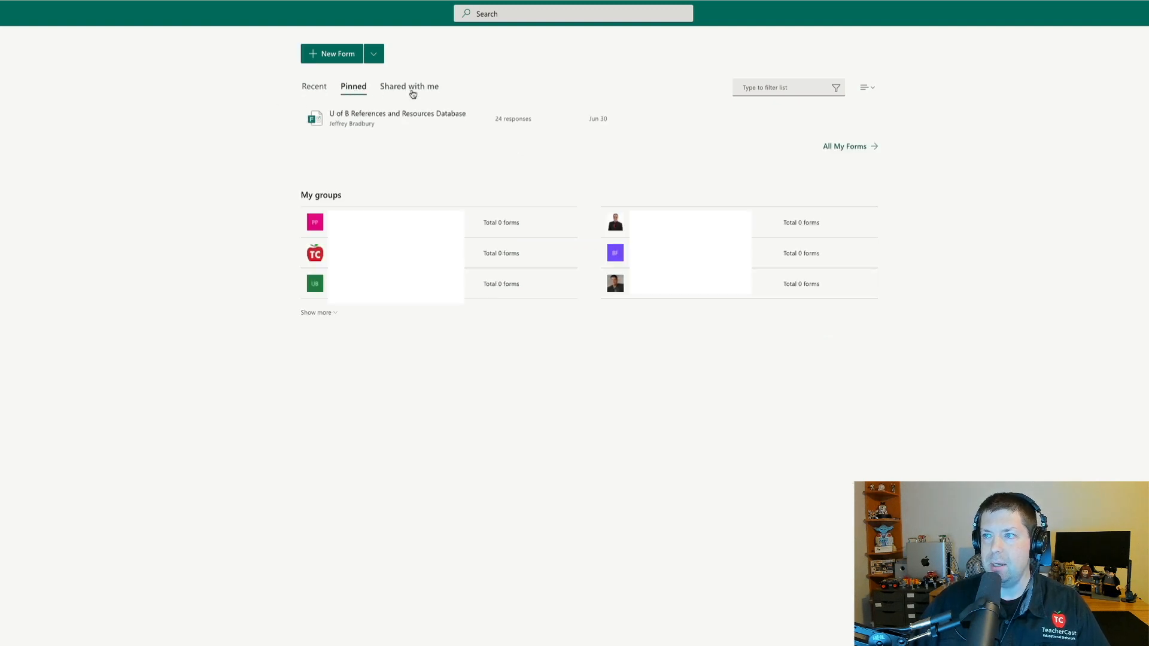
left_click(412, 93)
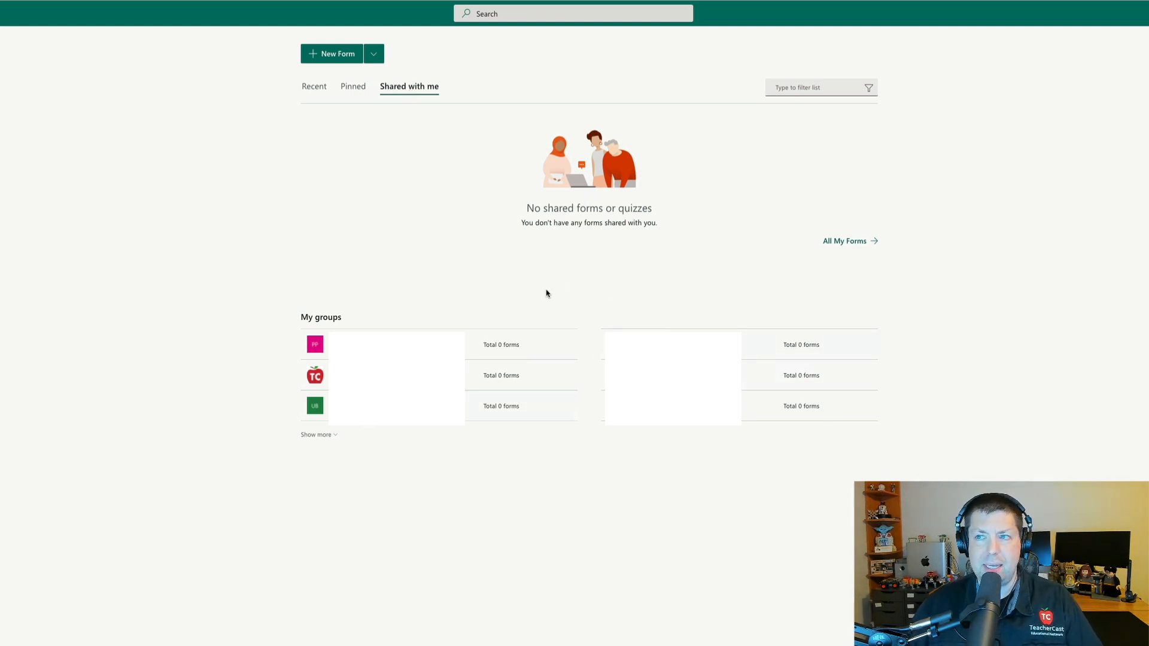
left_click(375, 51)
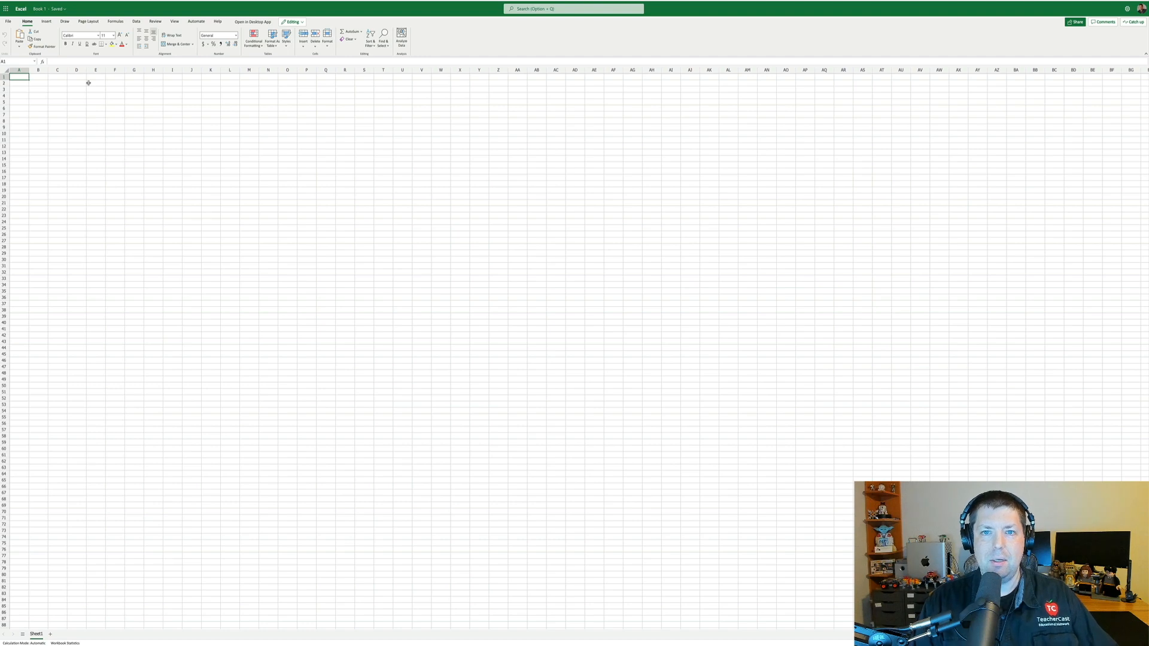
- Switch to the Excel workbook Book 1 and insert a new form linked to it
left_click(46, 22)
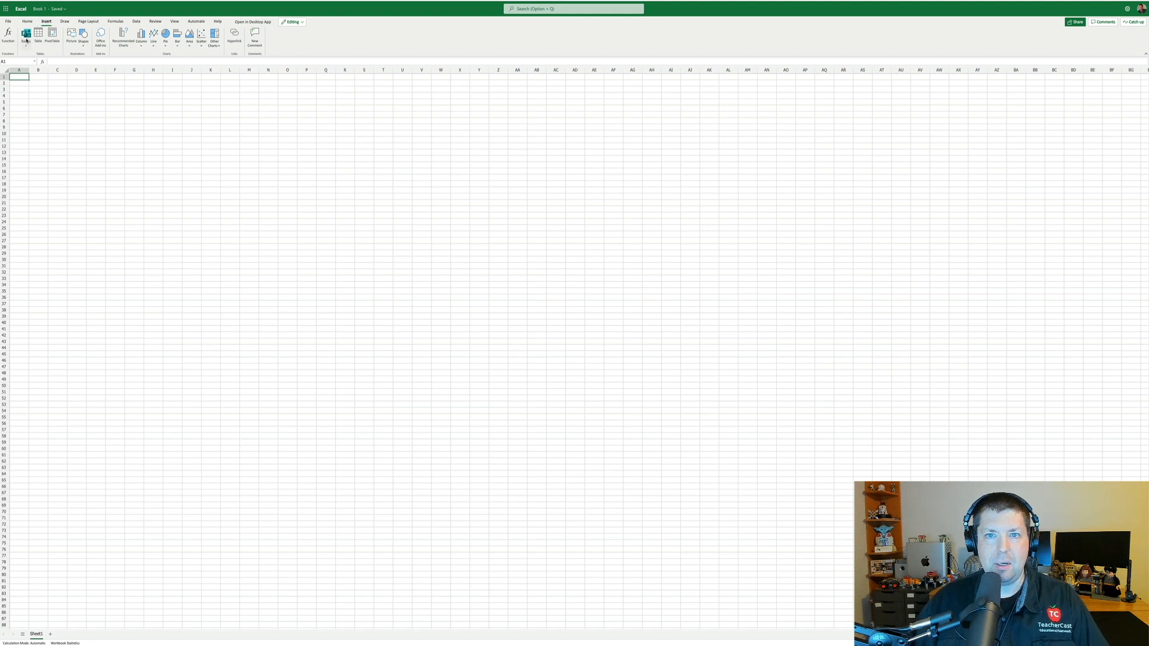
left_click(26, 37)
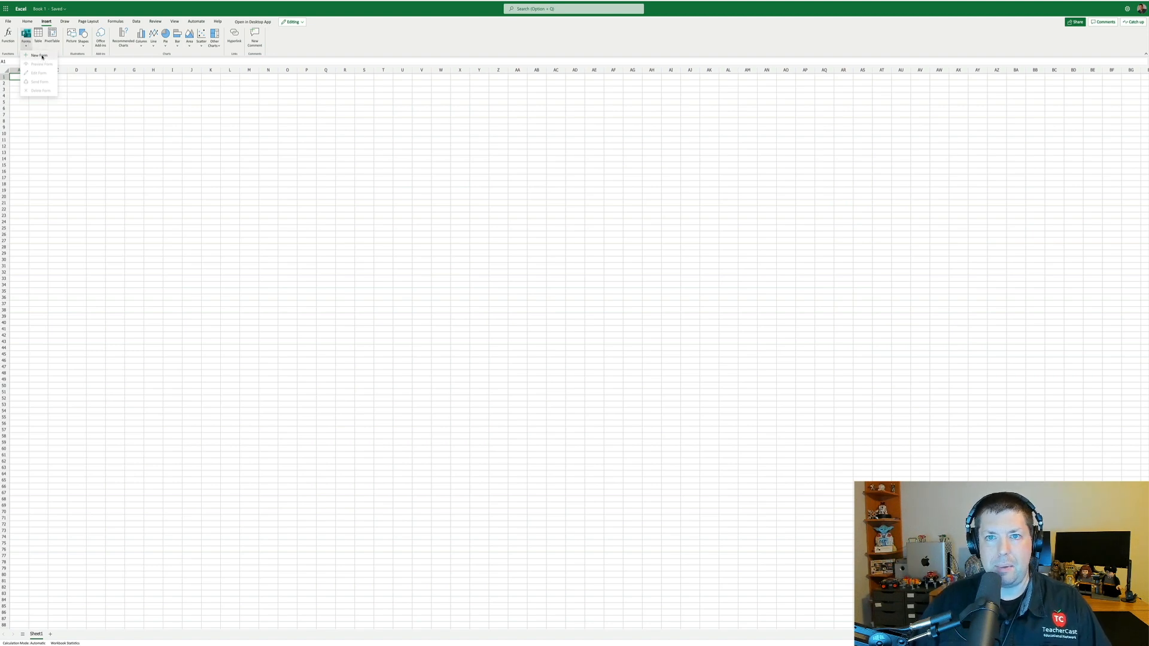
left_click(41, 56)
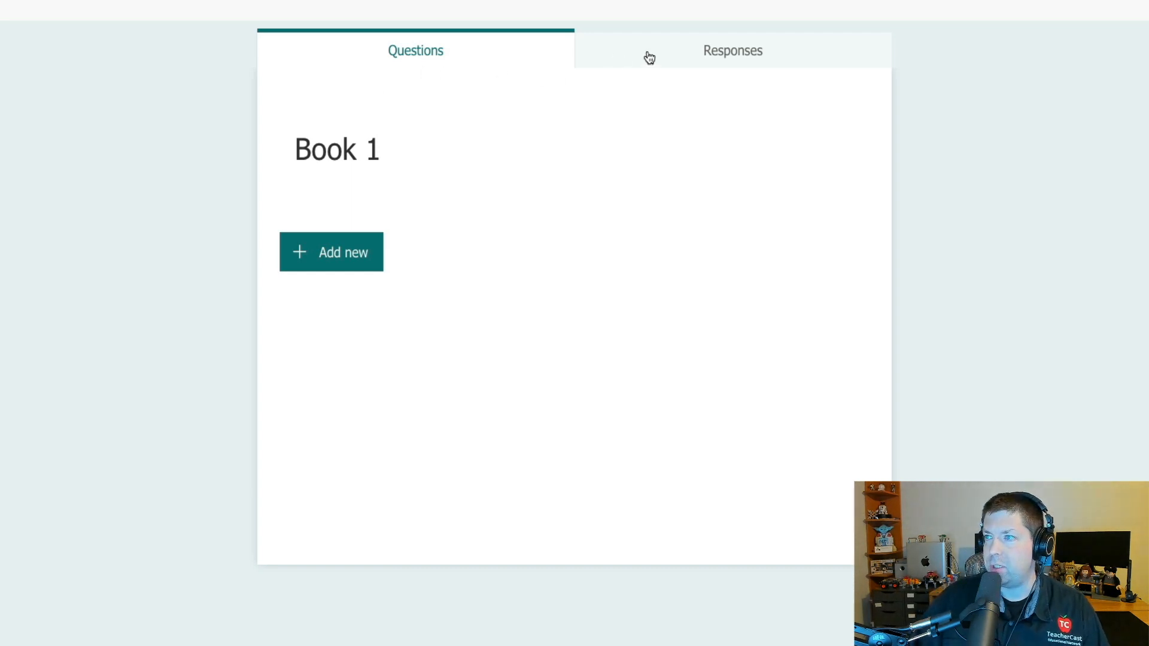
- Examine the form's responses page and its respondent preview, including the mobile option, and return to the form editor
left_click(666, 55)
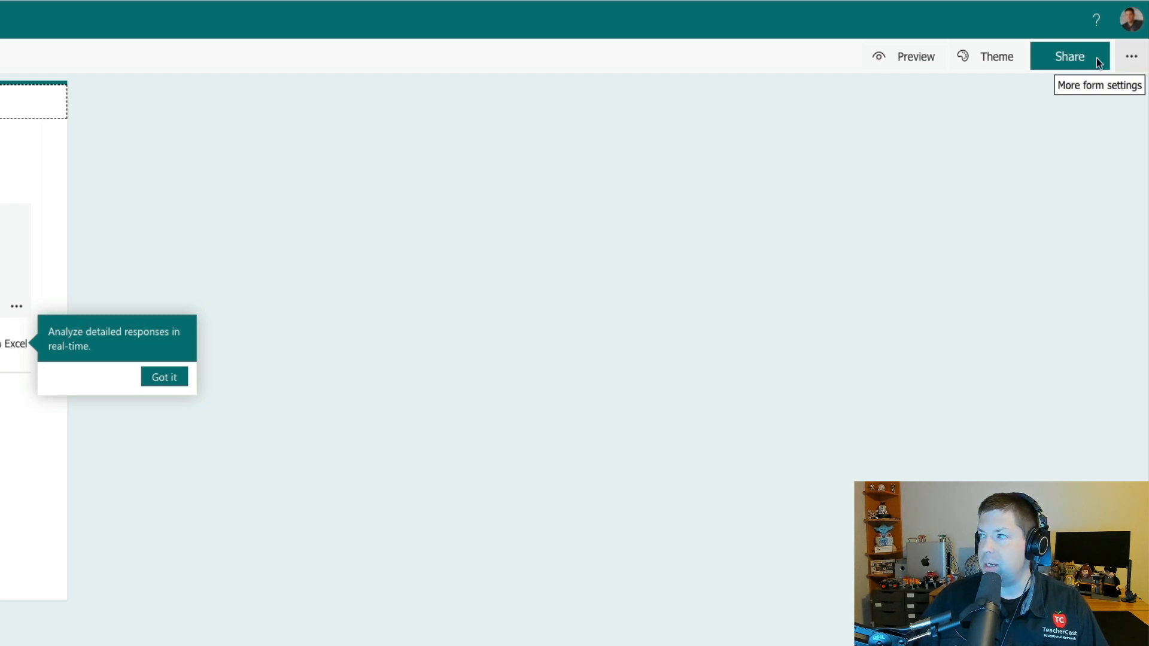
left_click(926, 56)
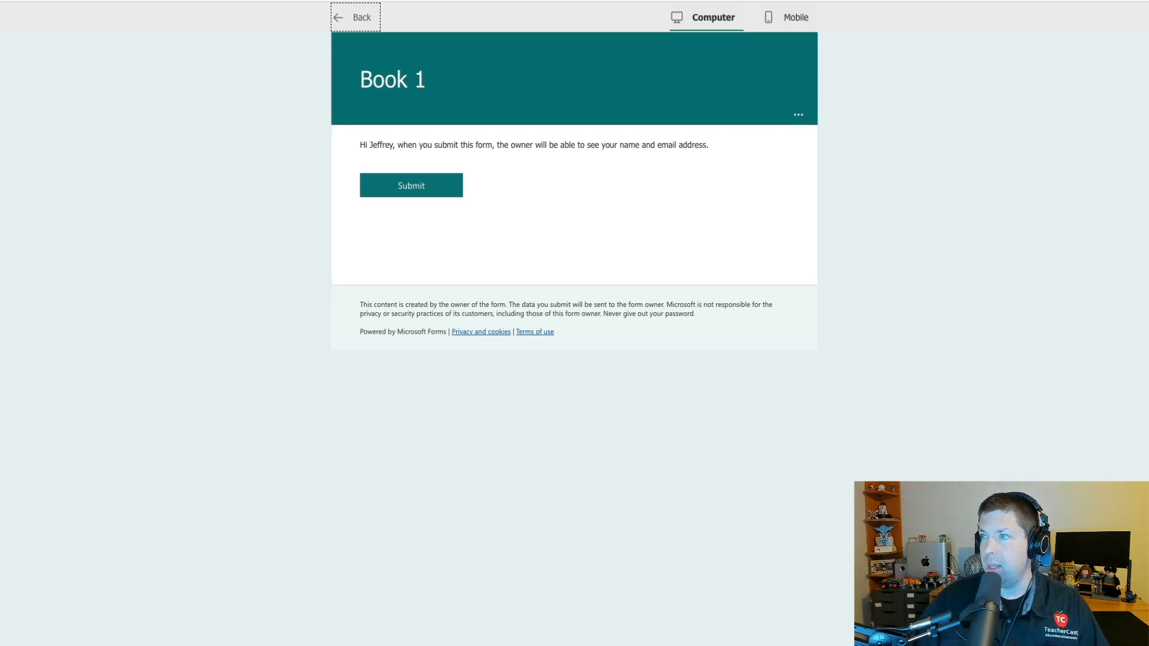
left_click(782, 27)
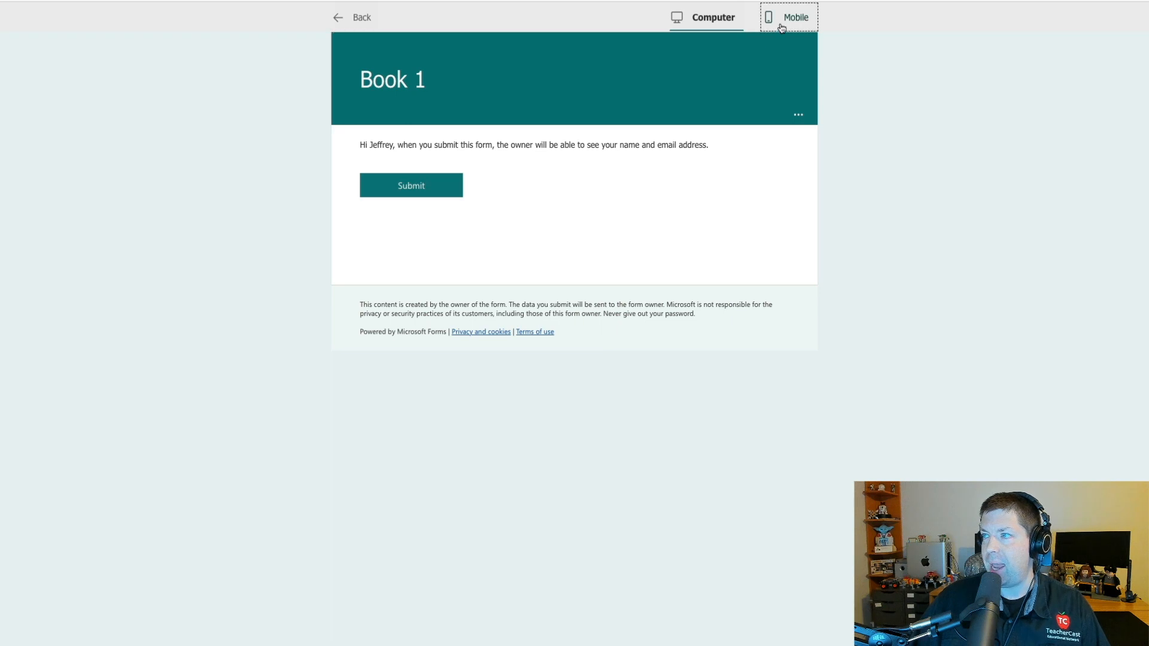
left_click(354, 18)
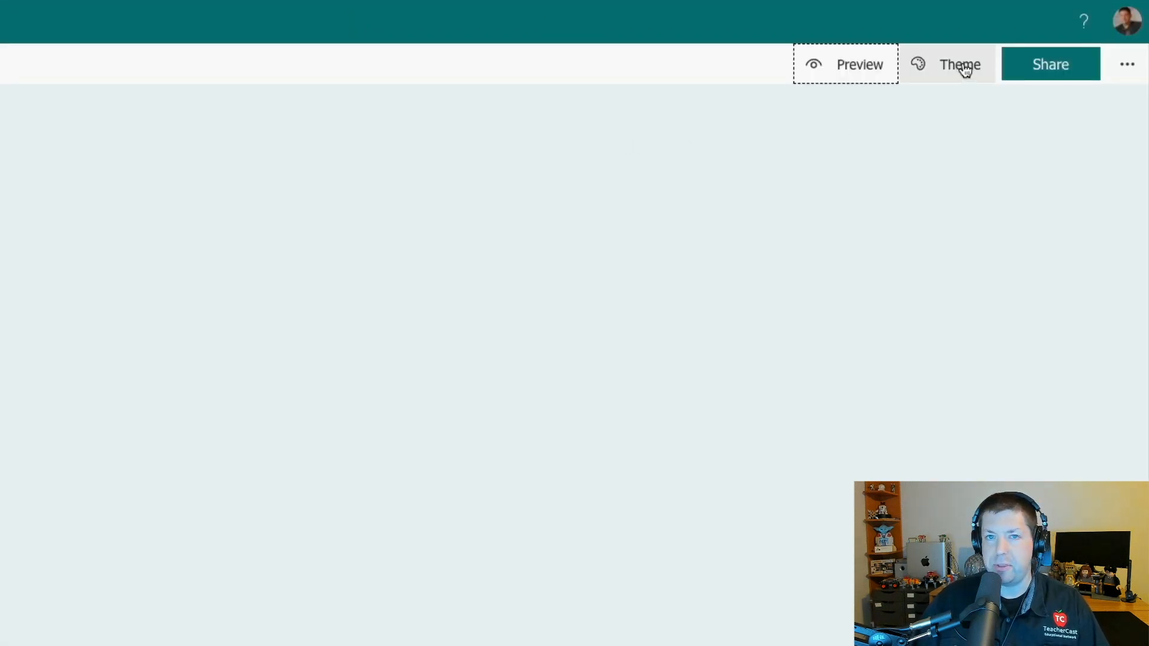
- Examine the form's sharing options and additional form settings, and return to its questions
left_click(1068, 64)
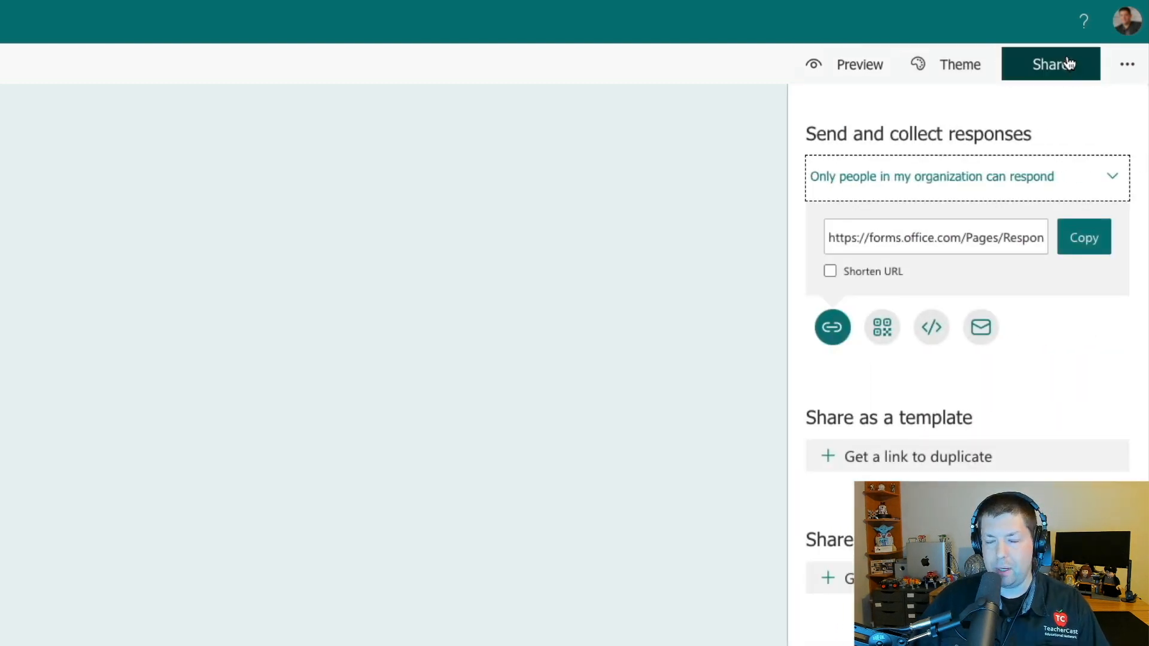
left_click(1126, 67)
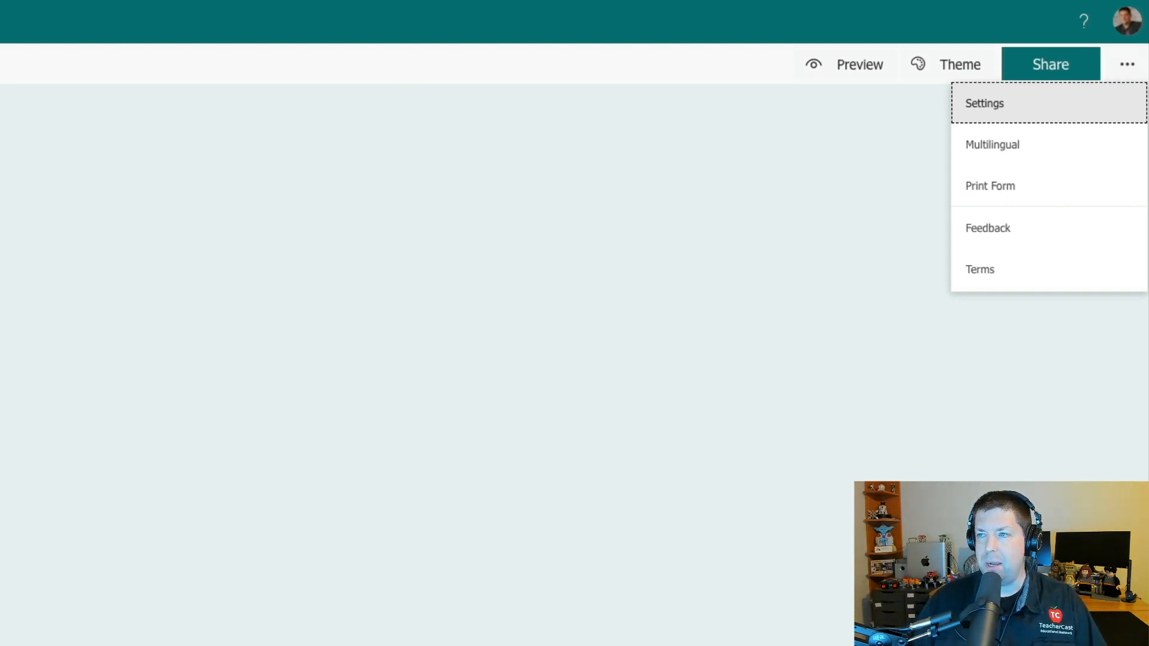
left_click(670, 16)
left_click(478, 14)
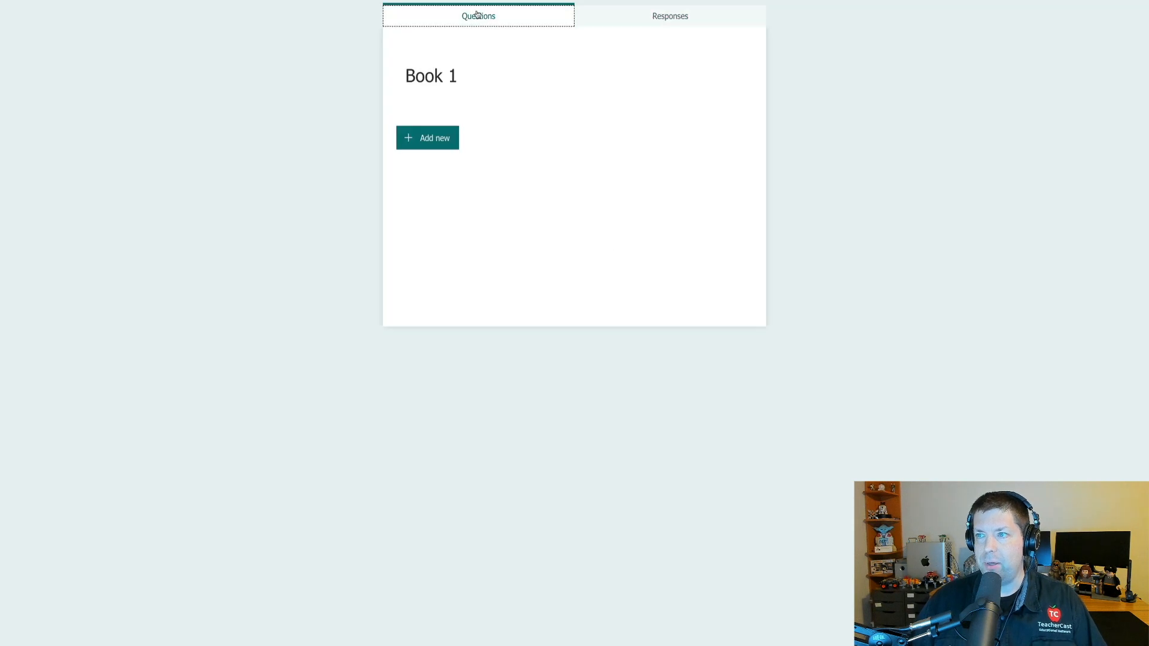
- Title the form "My First Microsoft Form" and add the description "What do you like about Microsoft Forms?"
left_click(419, 68)
type("M")
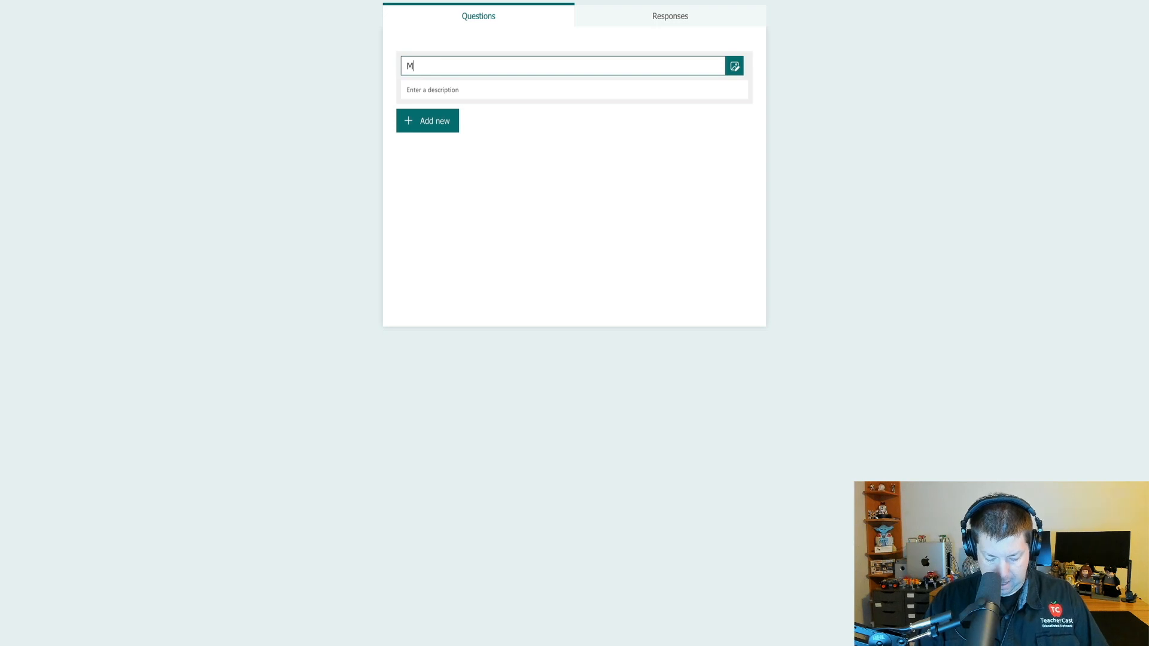
type("y First Micro")
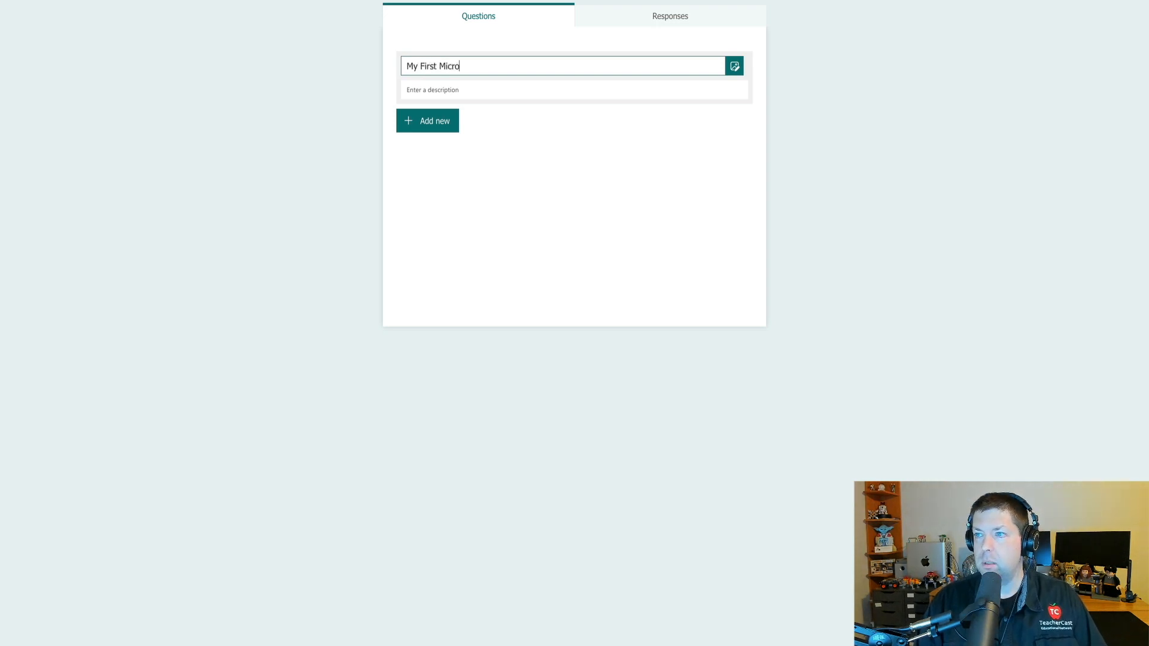
type("soft Form")
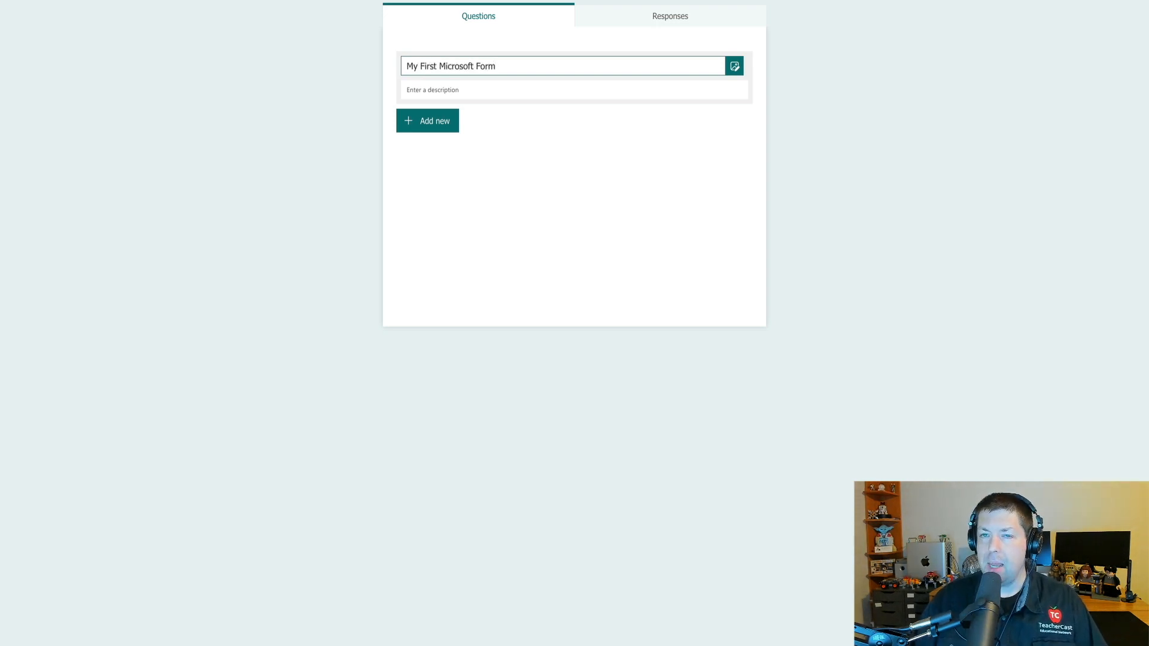
left_click(404, 85)
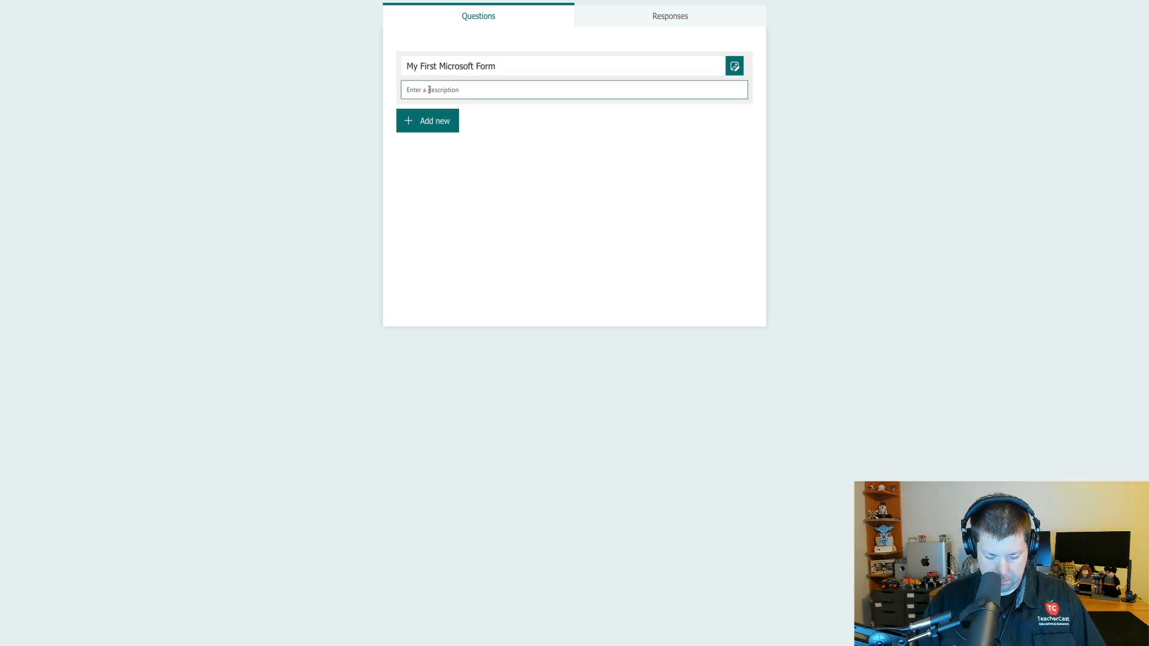
type("What do you like about Microsoft Forms?")
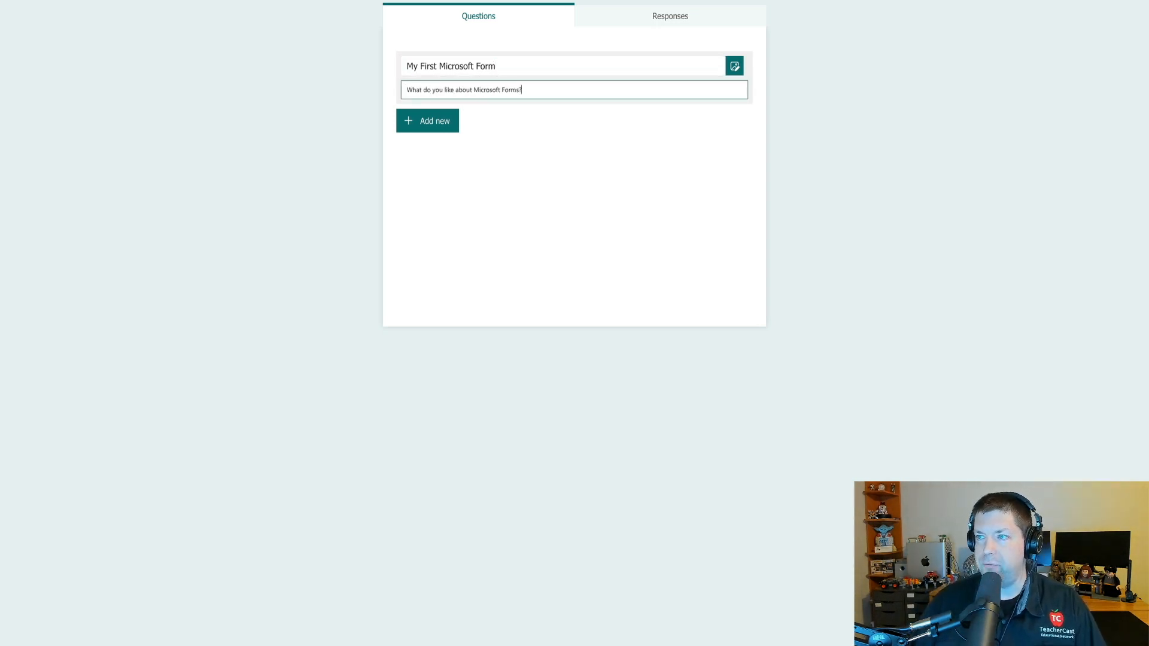
- Add a text question titled "First Name" as the form's first question
left_click(430, 123)
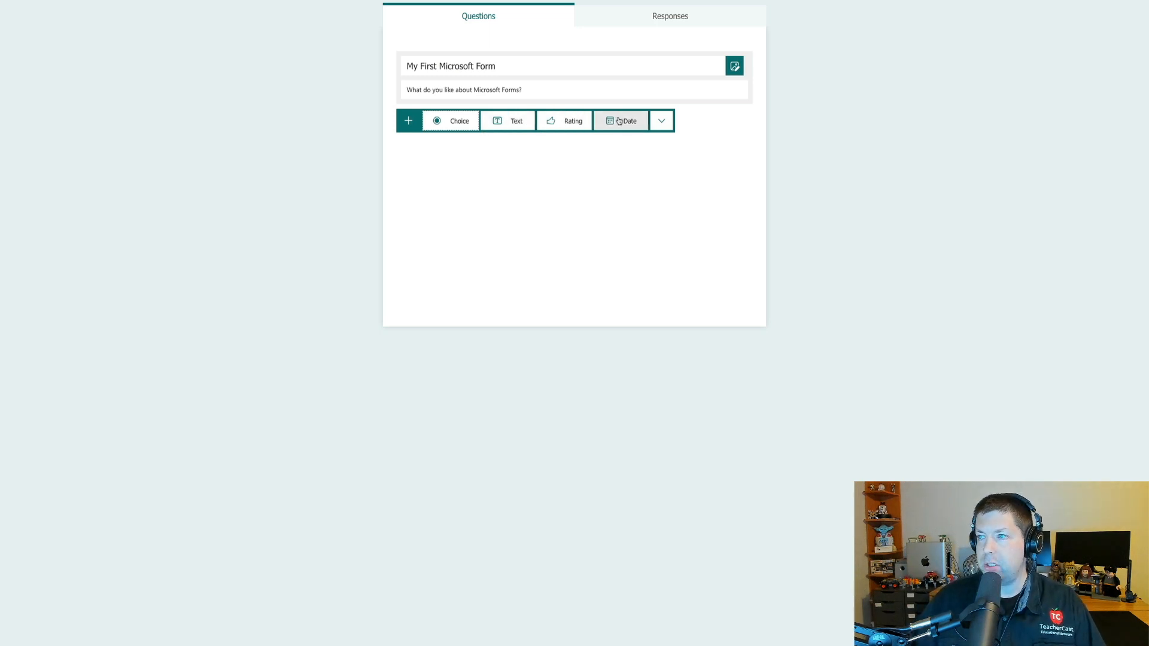
left_click(660, 121)
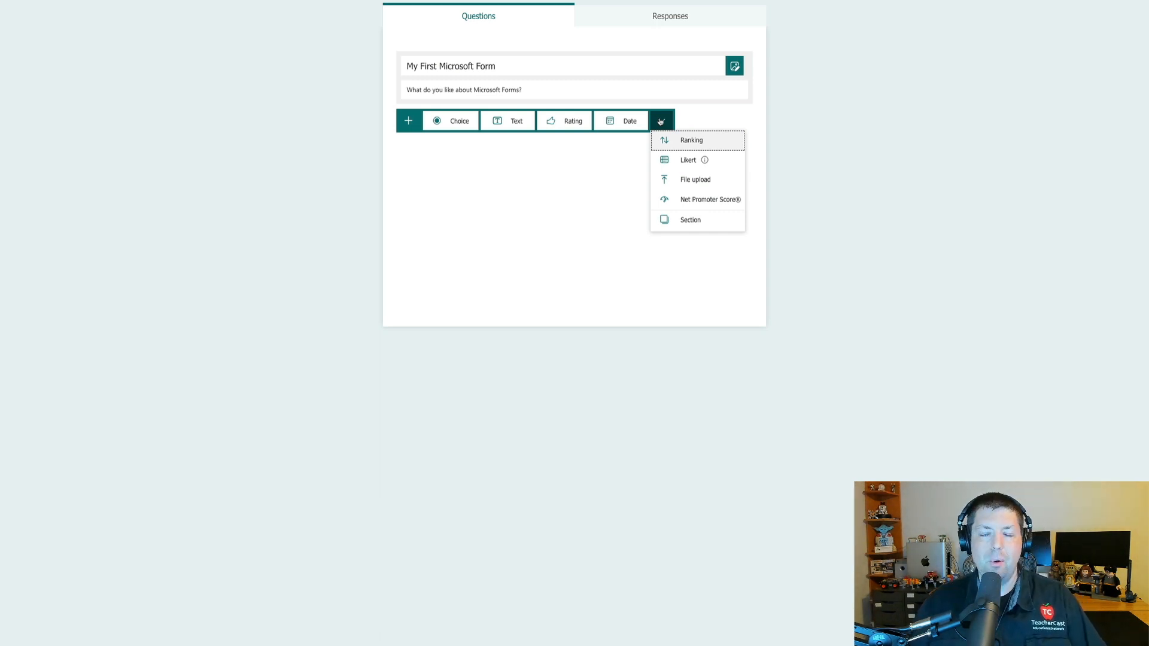
left_click(517, 123)
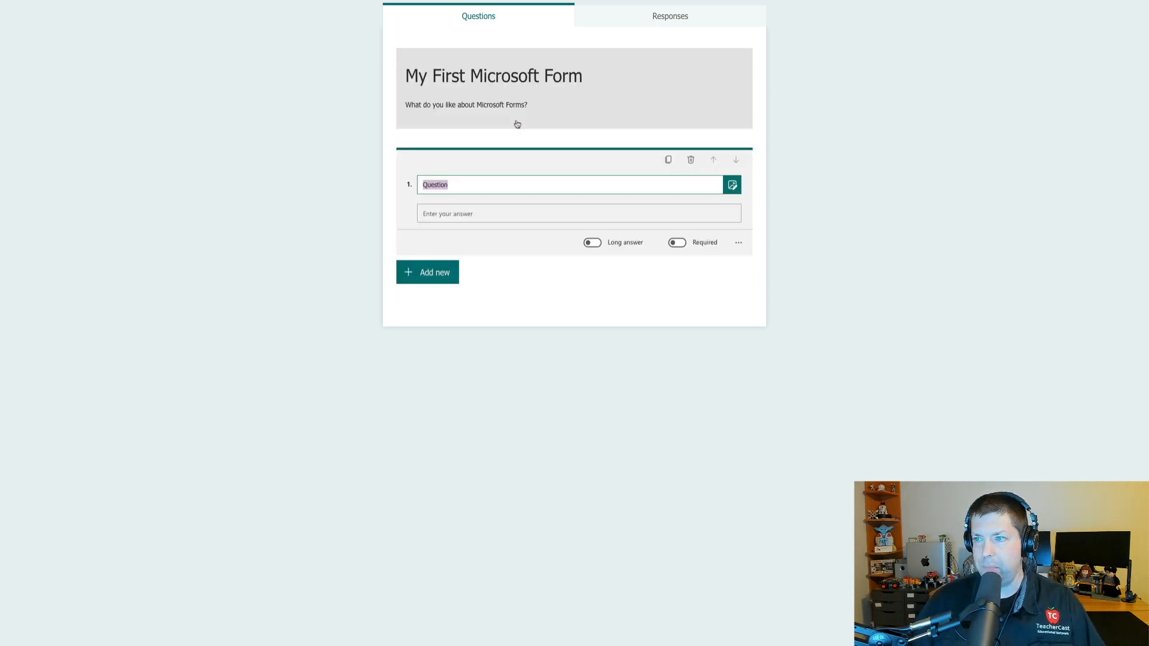
type("First Name")
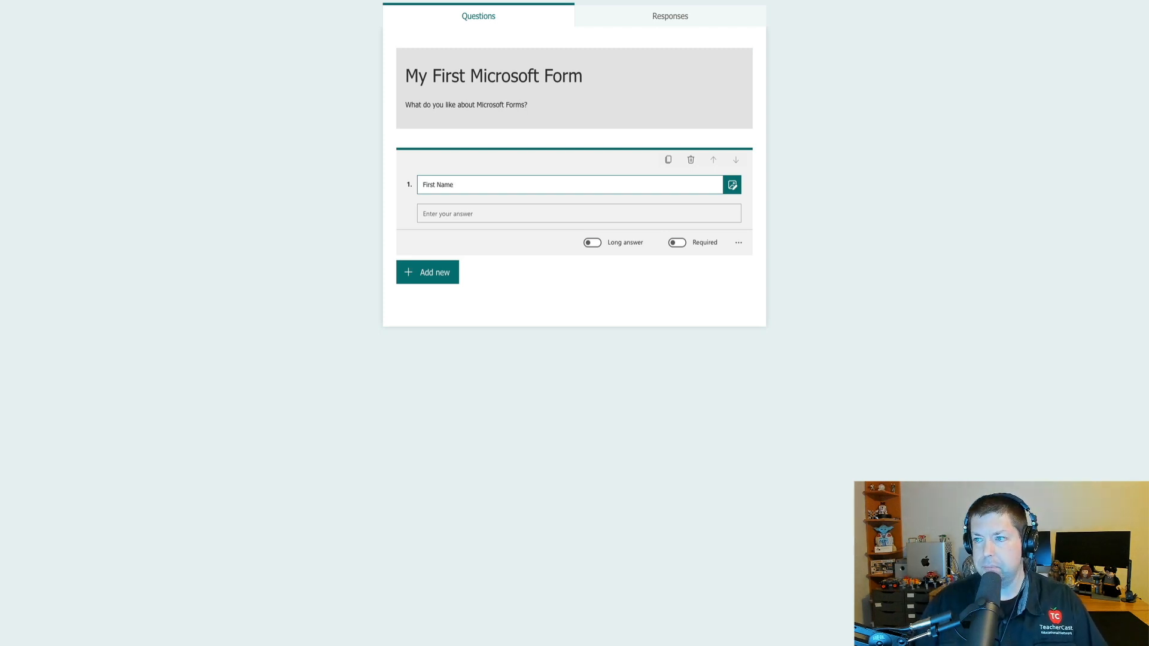
left_click(324, 164)
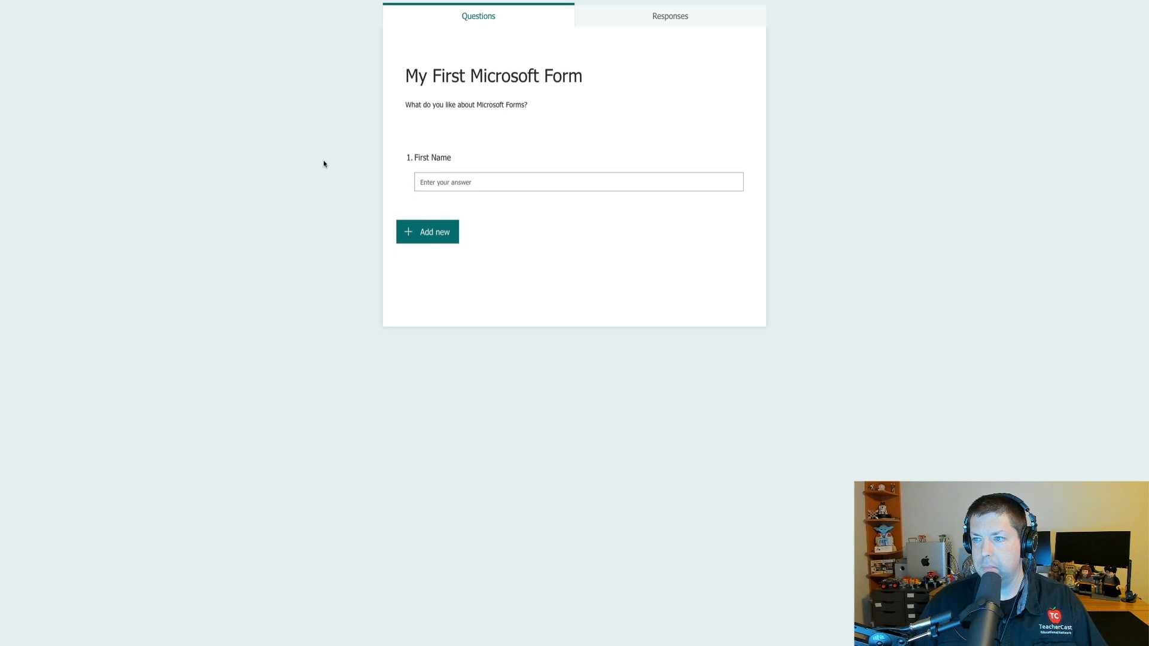
- Add a second text question titled "Last Name" below the First Name question
left_click(424, 234)
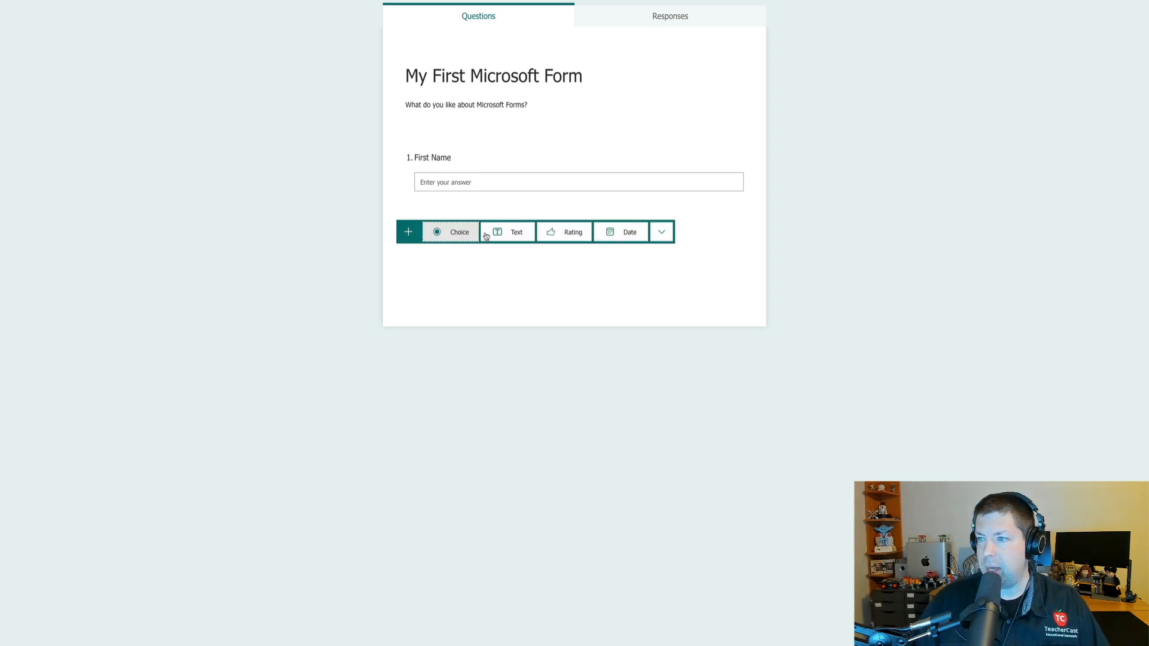
left_click(520, 233)
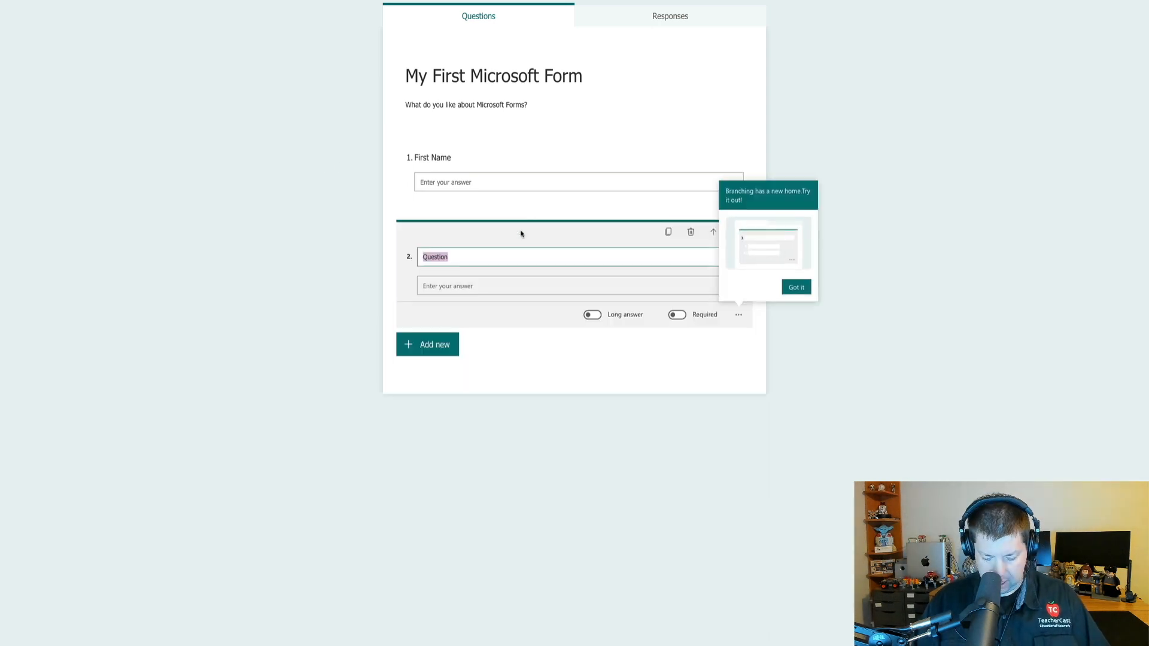
type("Last Name")
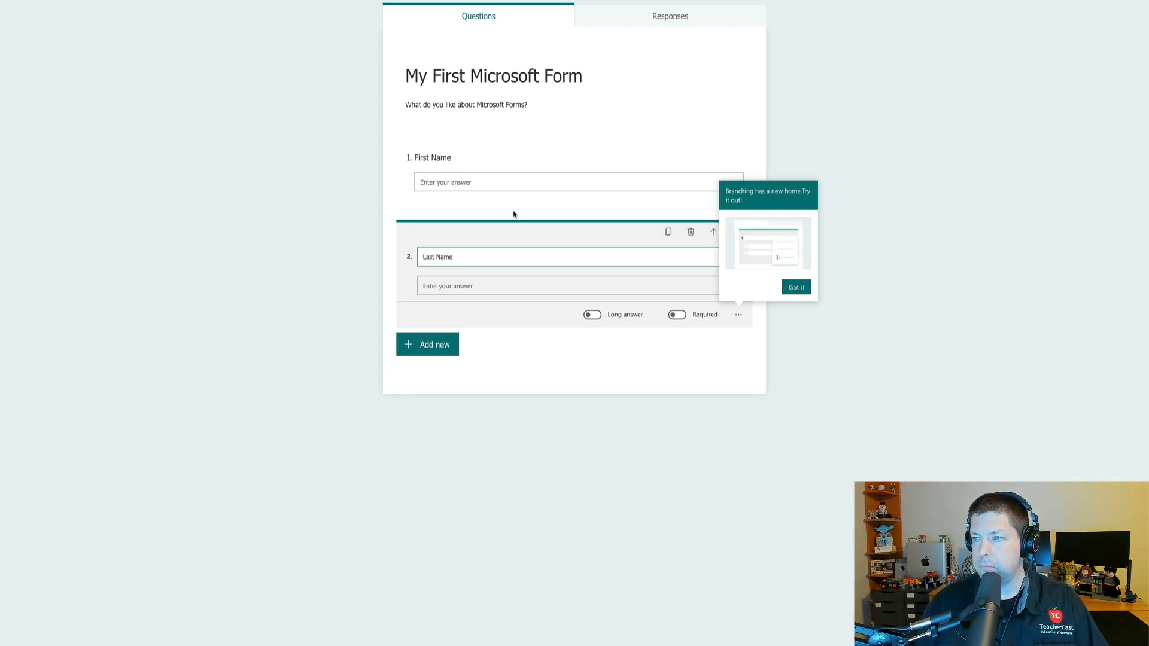
left_click(328, 254)
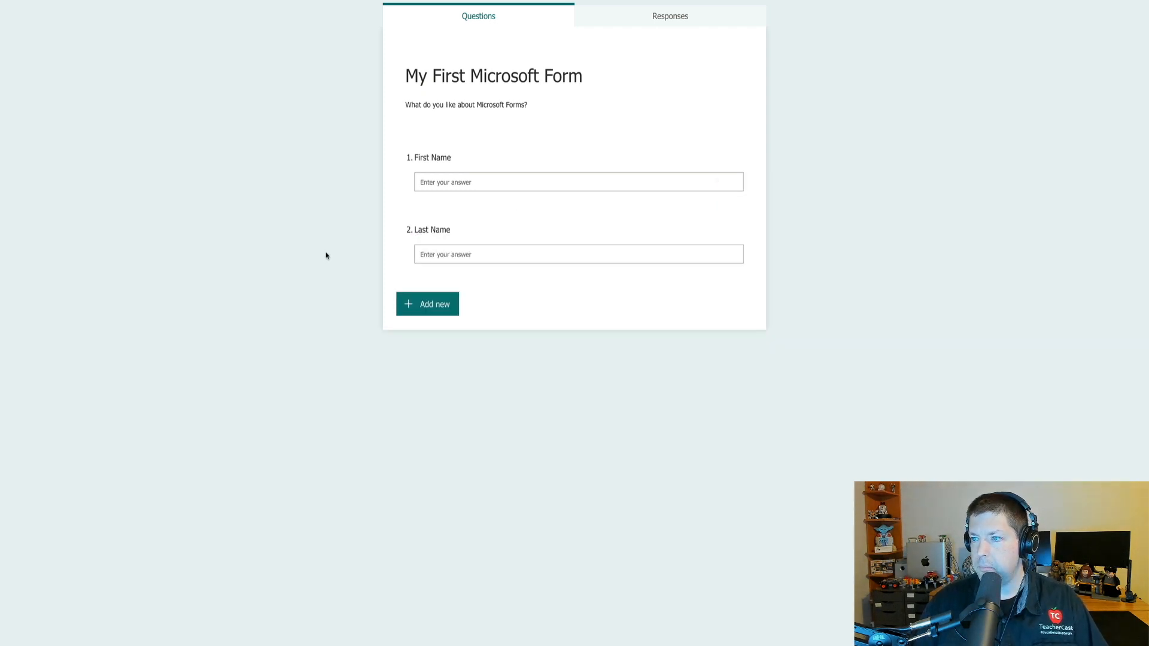
- Add the subtitle "What is your first name?" to the First Name question
left_click(519, 171)
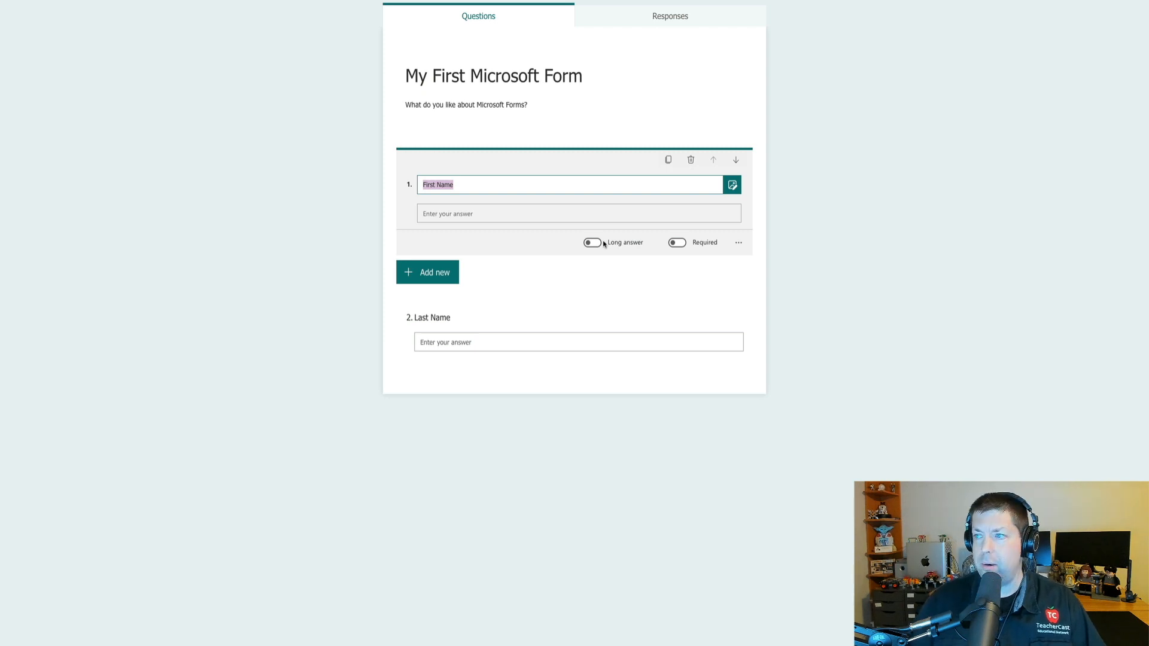
left_click(740, 243)
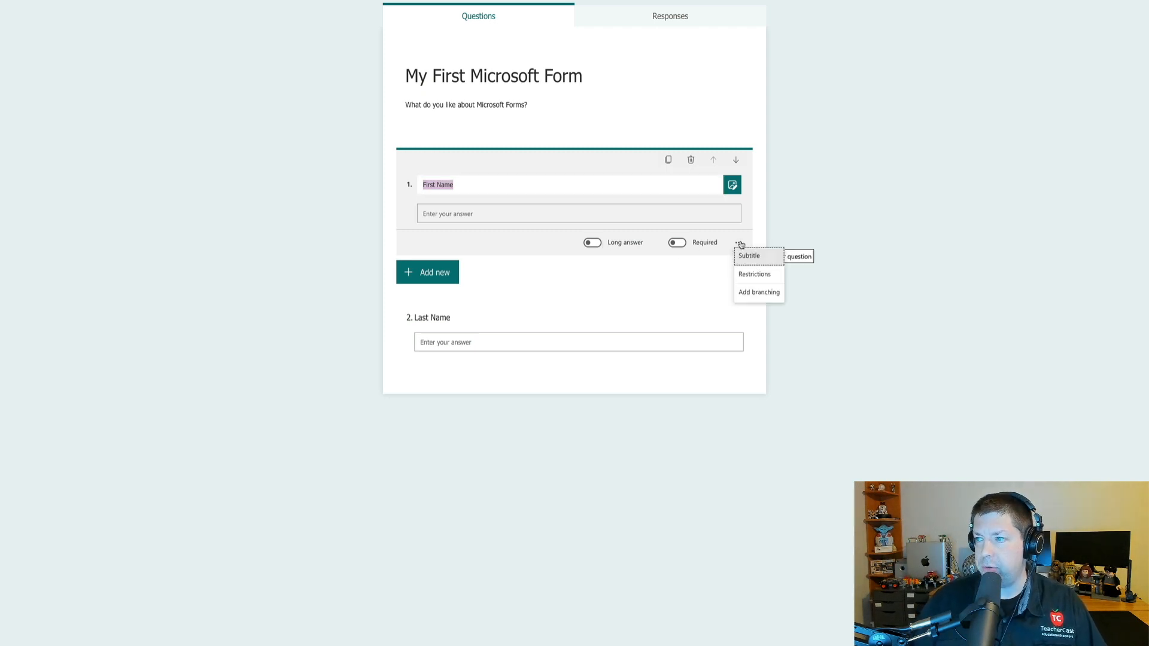
left_click(763, 255)
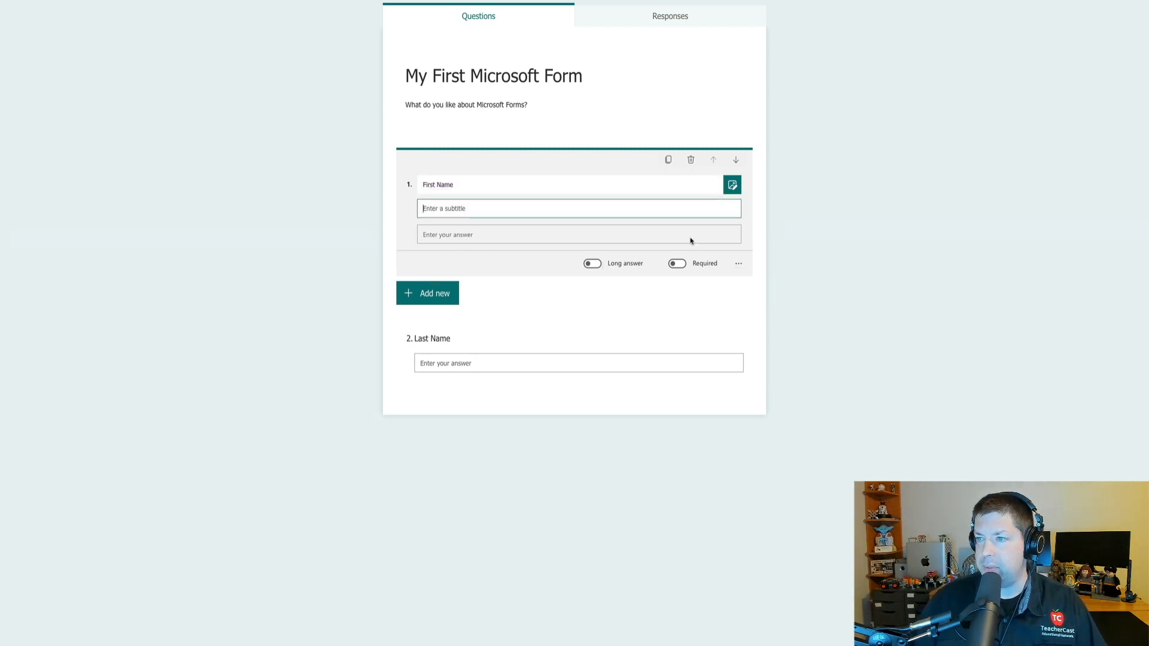
type("What i")
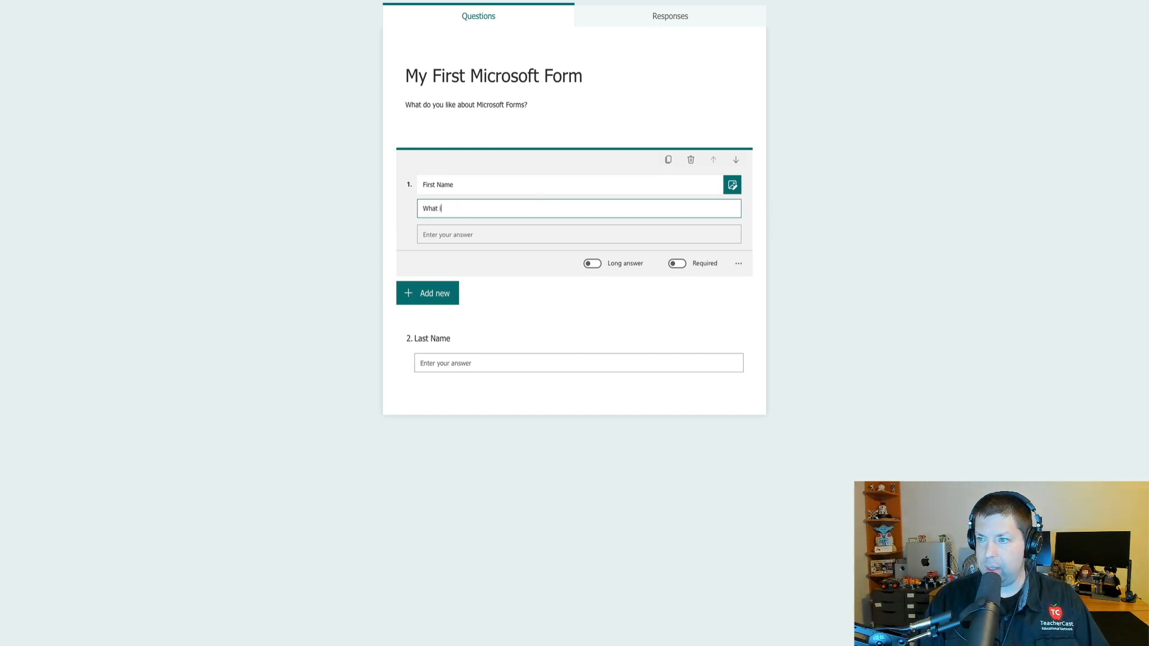
type("s your first name?")
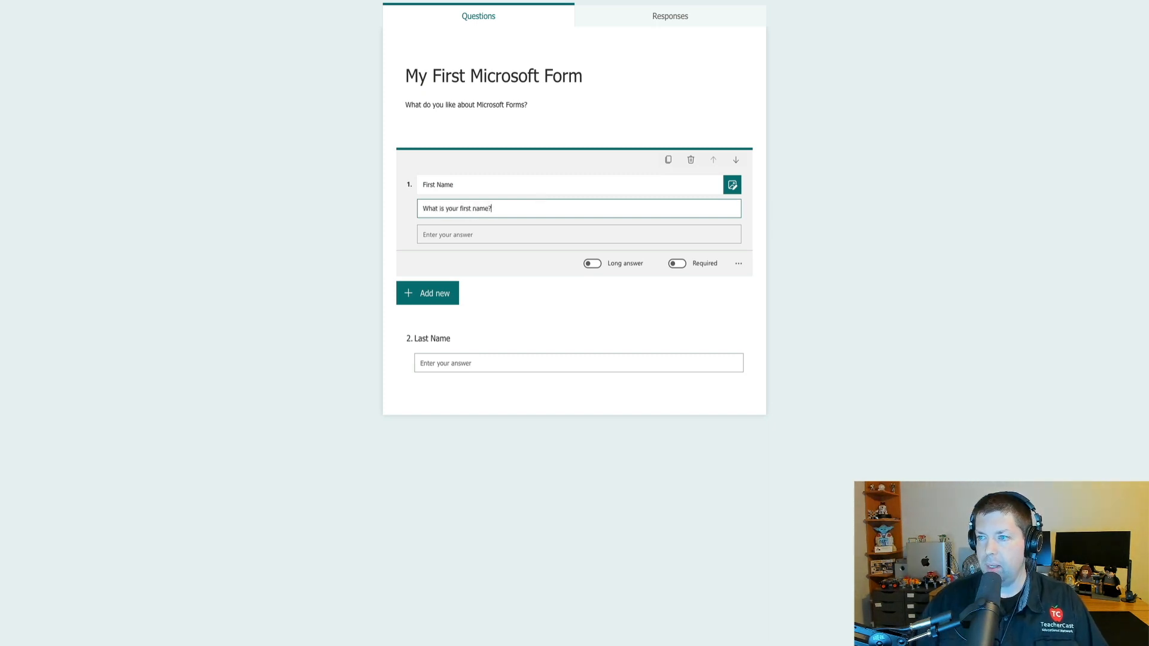
- Try a Number restriction on the First Name question's answer and remove the restriction again
left_click(739, 263)
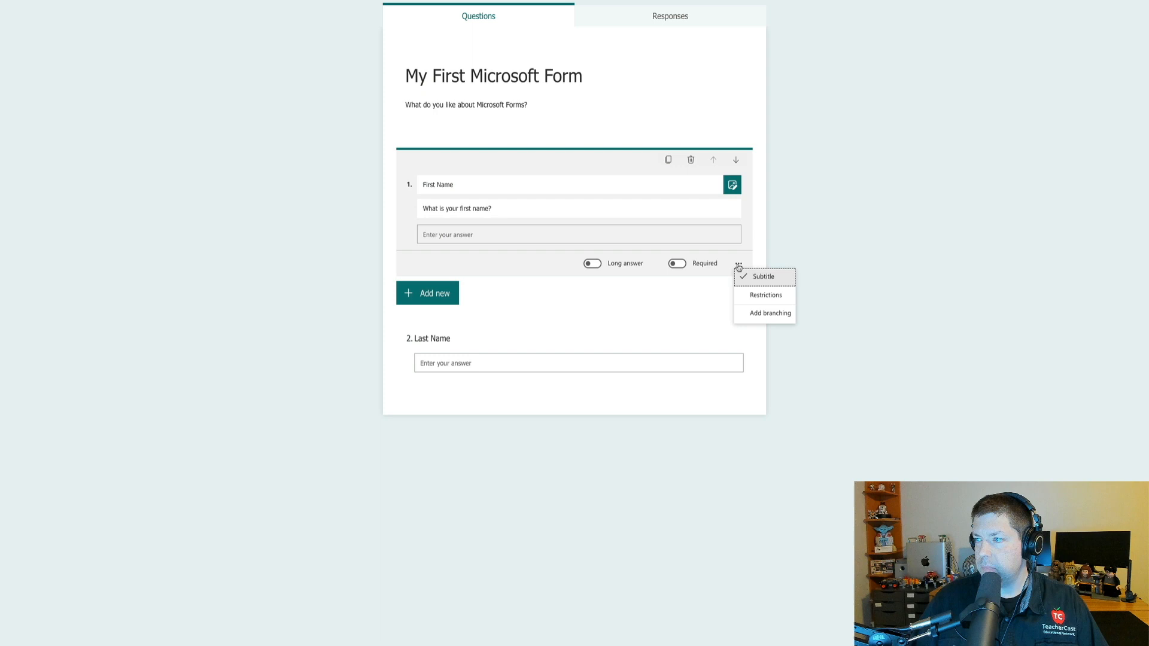
left_click(782, 303)
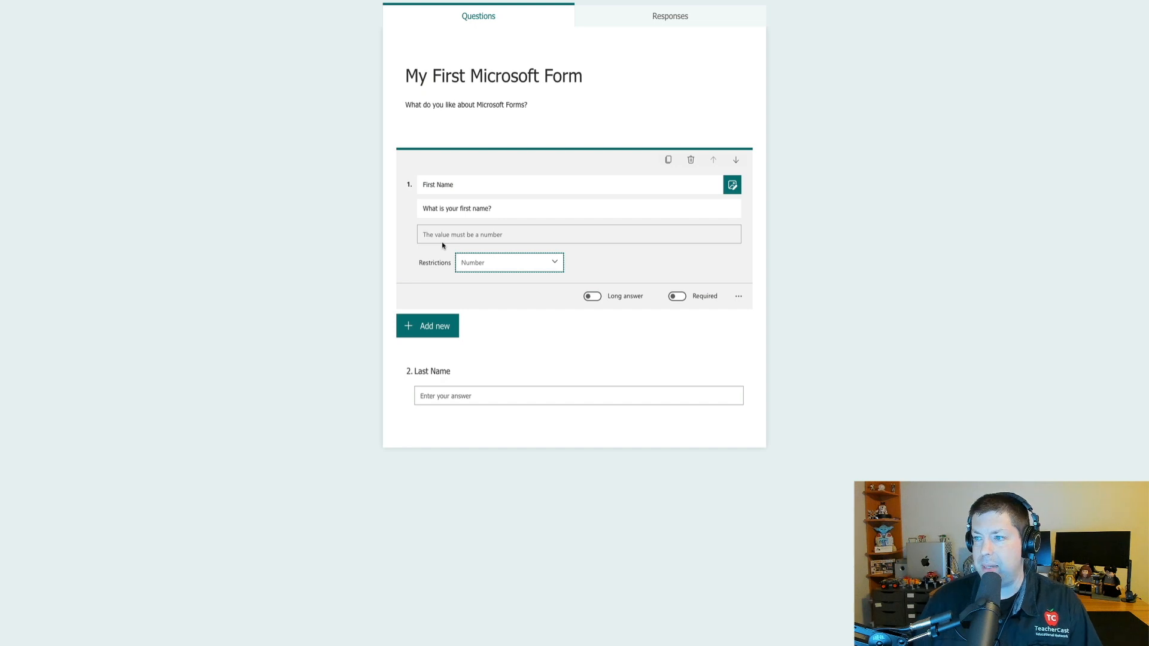
left_click(739, 296)
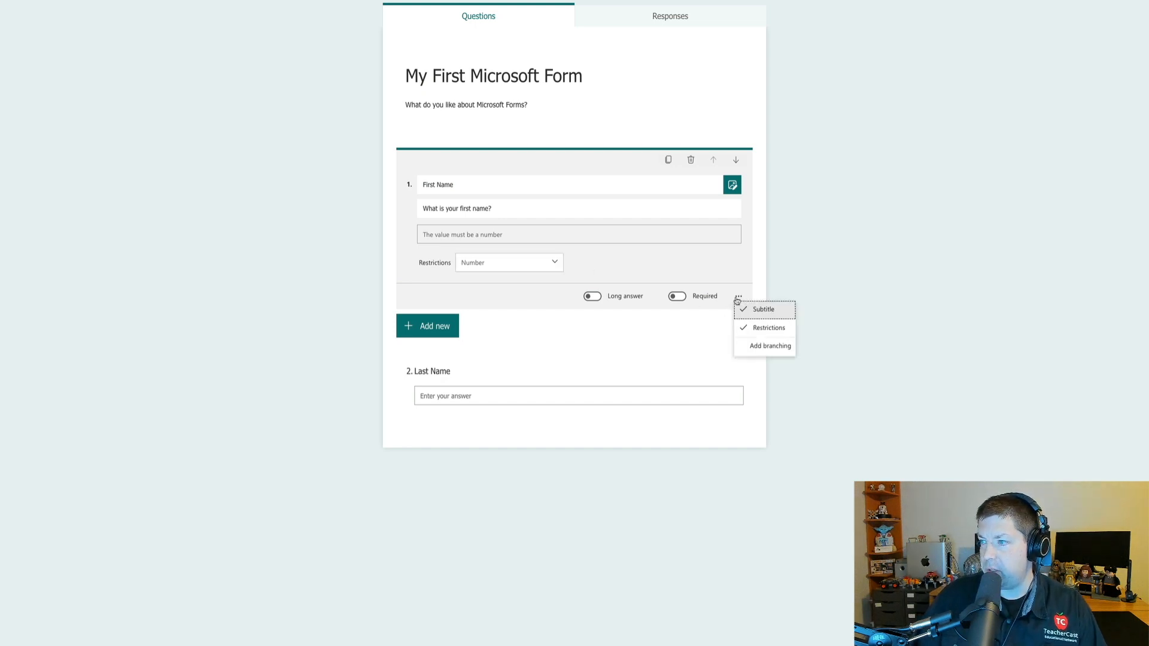
left_click(748, 333)
left_click(739, 263)
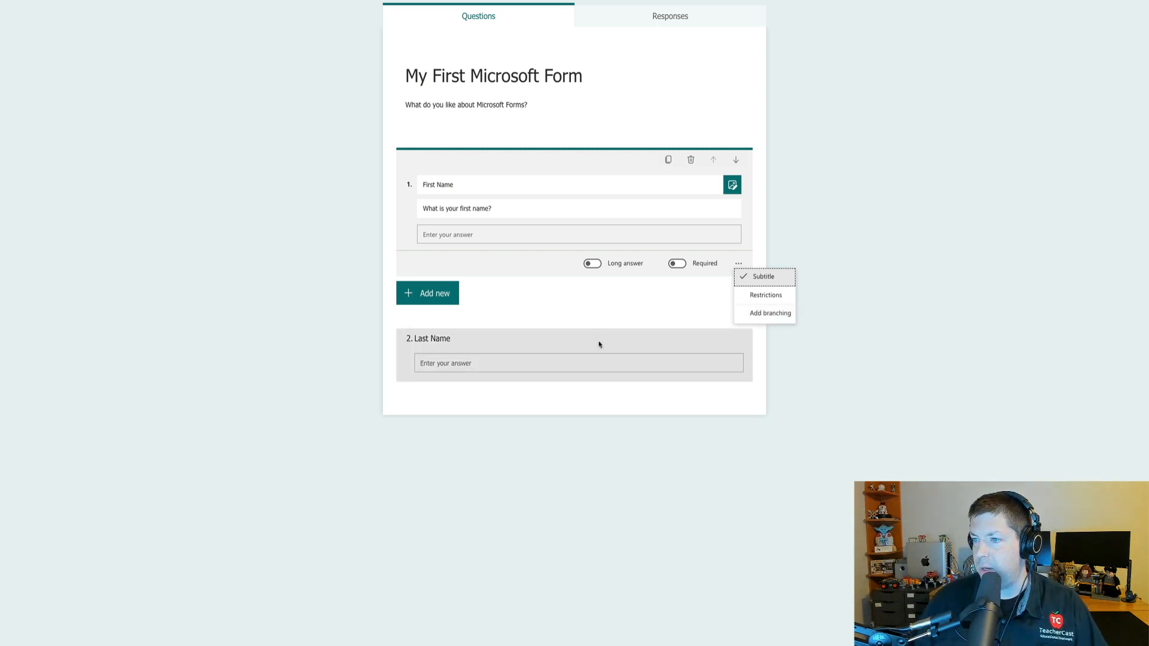
left_click(430, 291)
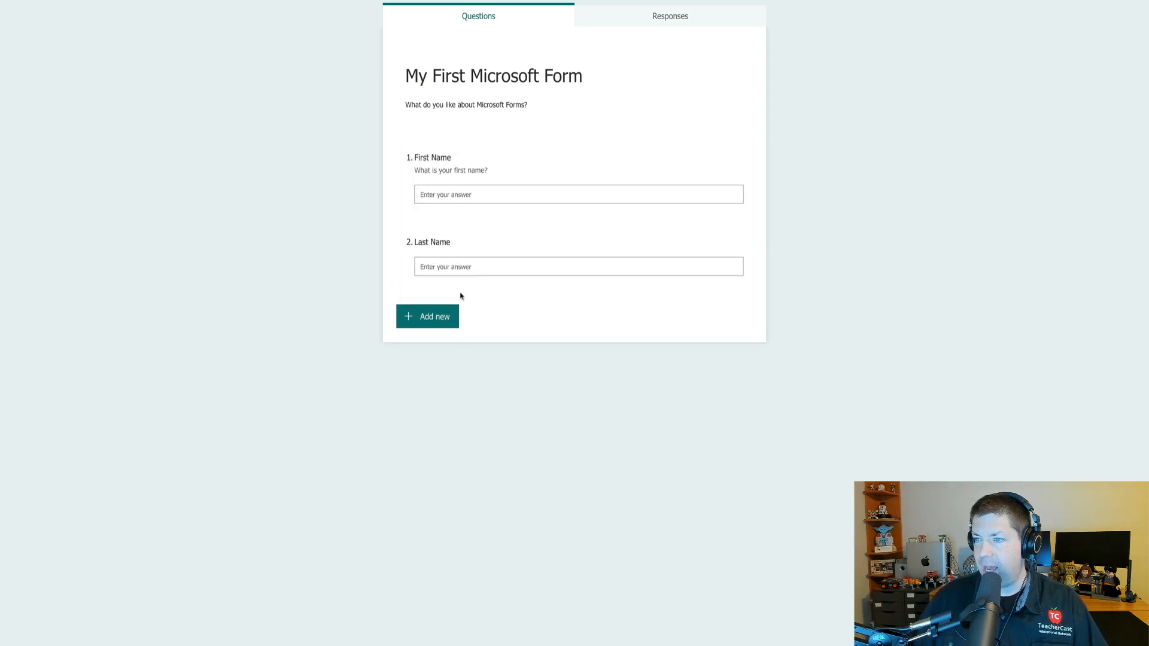
- Add a choice question titled "What is my favorite flavor of Ice Cream?" below the Last Name question
left_click(433, 323)
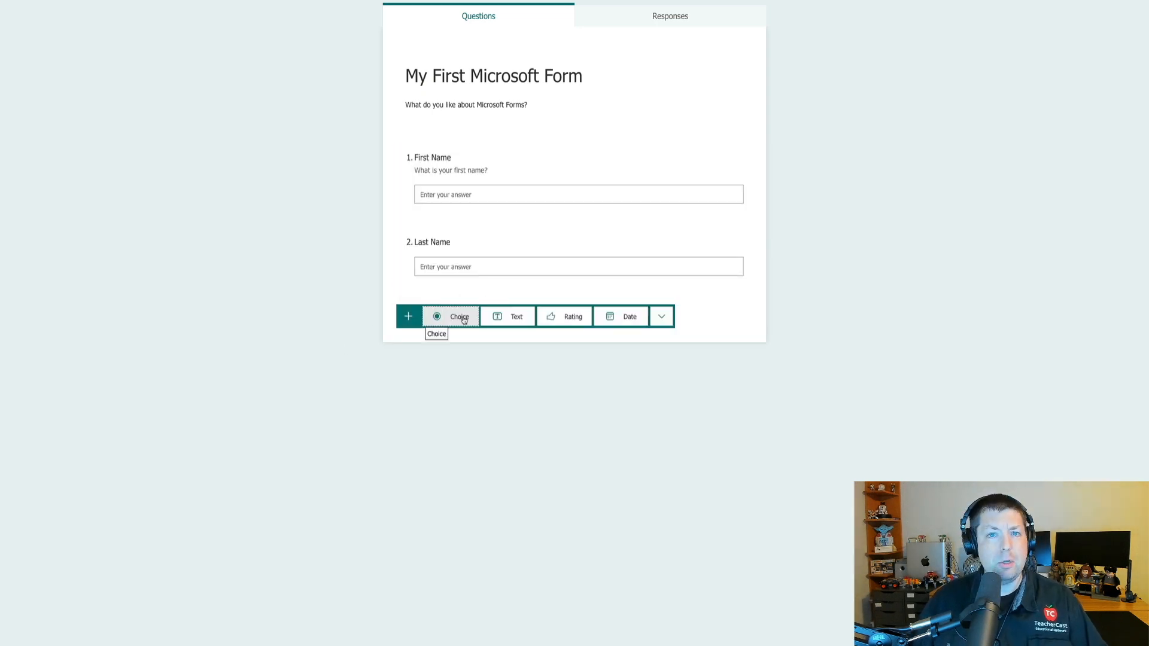
left_click(463, 320)
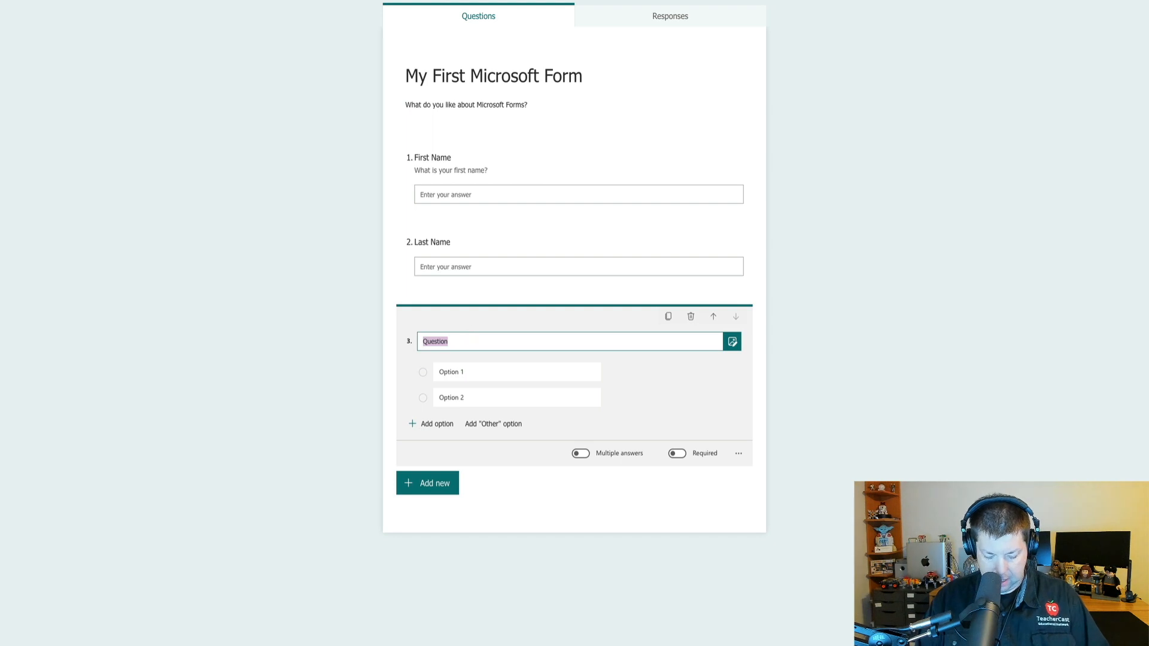
type("What is my favorite")
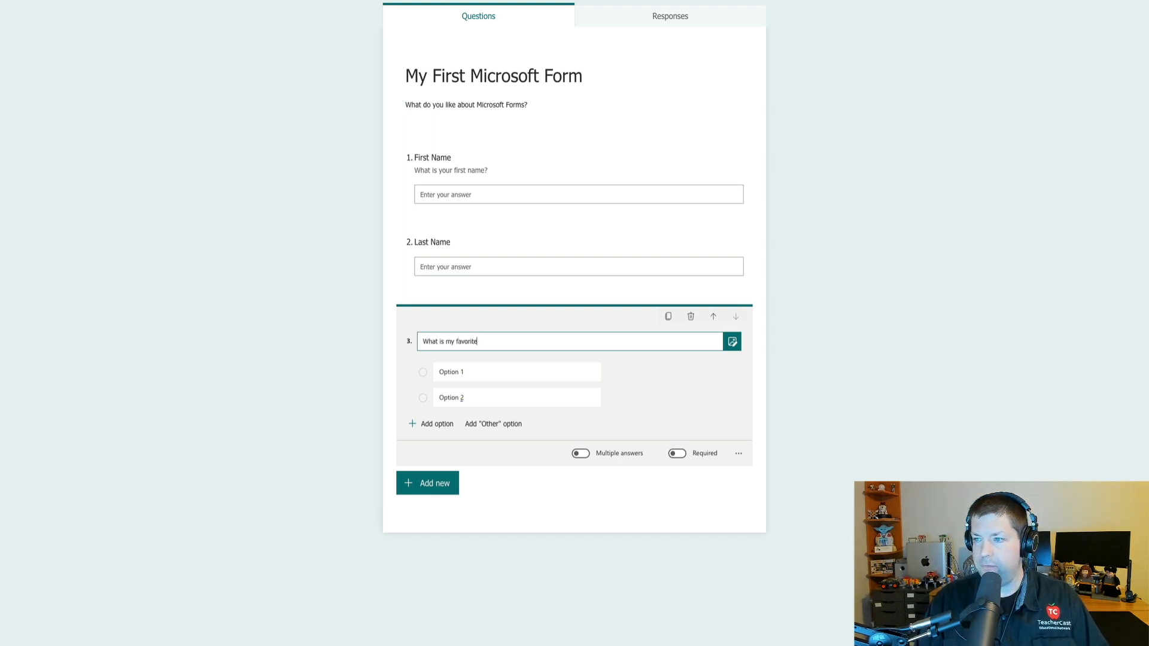
type(" flavor ")
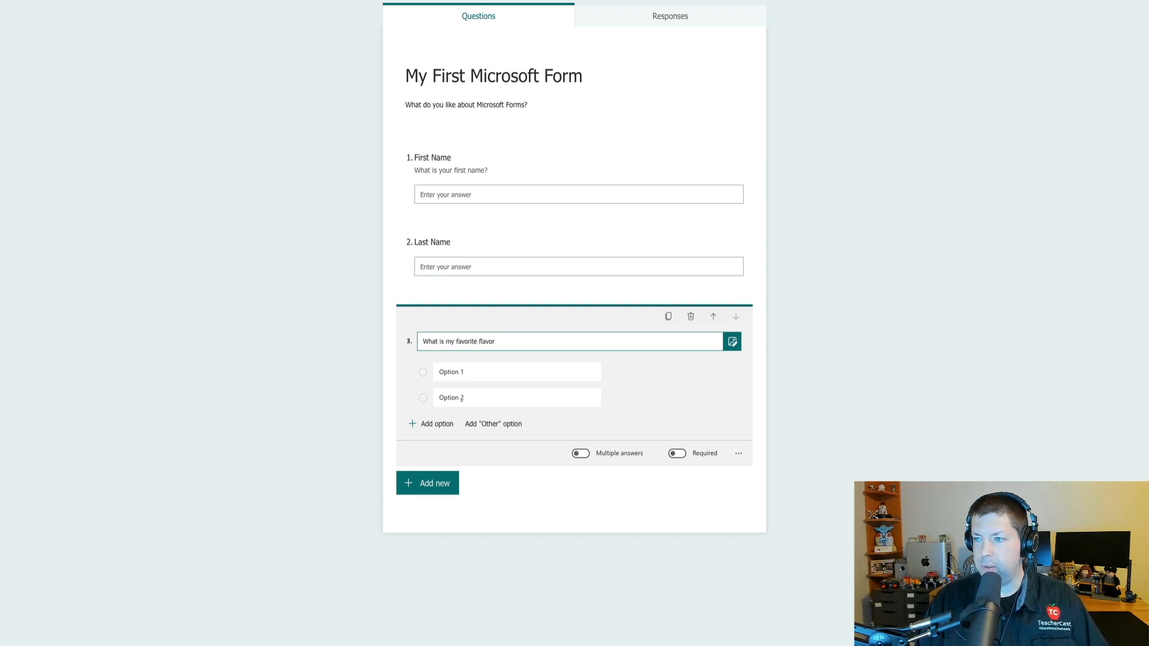
type("of Ice Cream?")
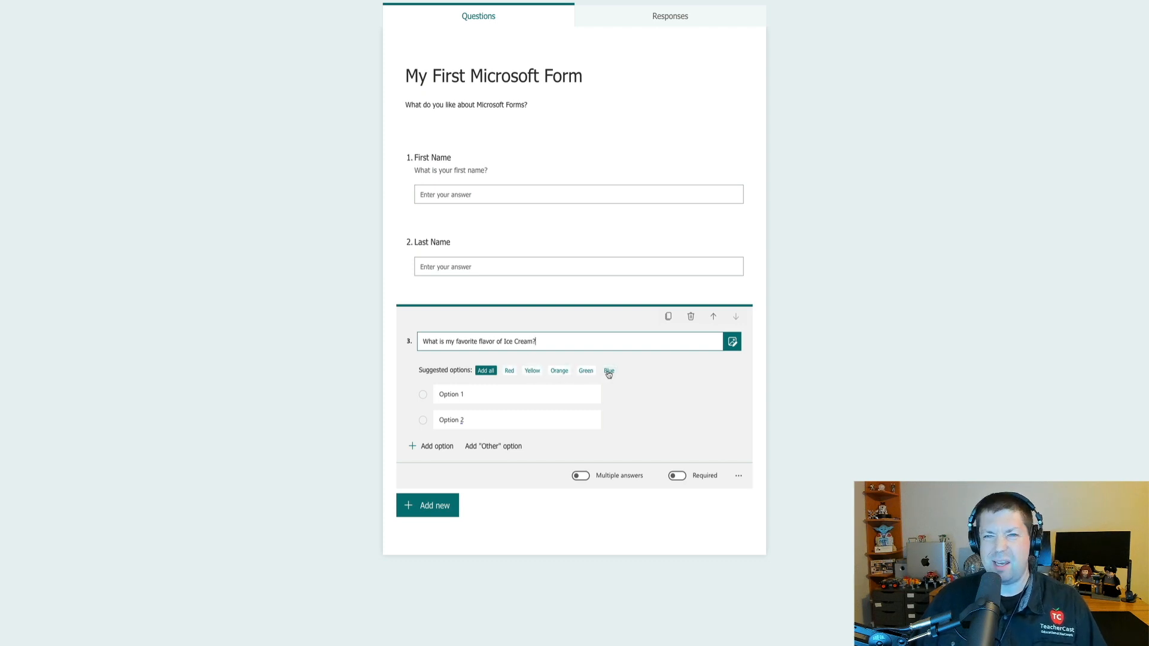
- Fill the ice cream question with the answer options "Vanella", "Chocolate" and "Strawberry"
left_click(532, 393)
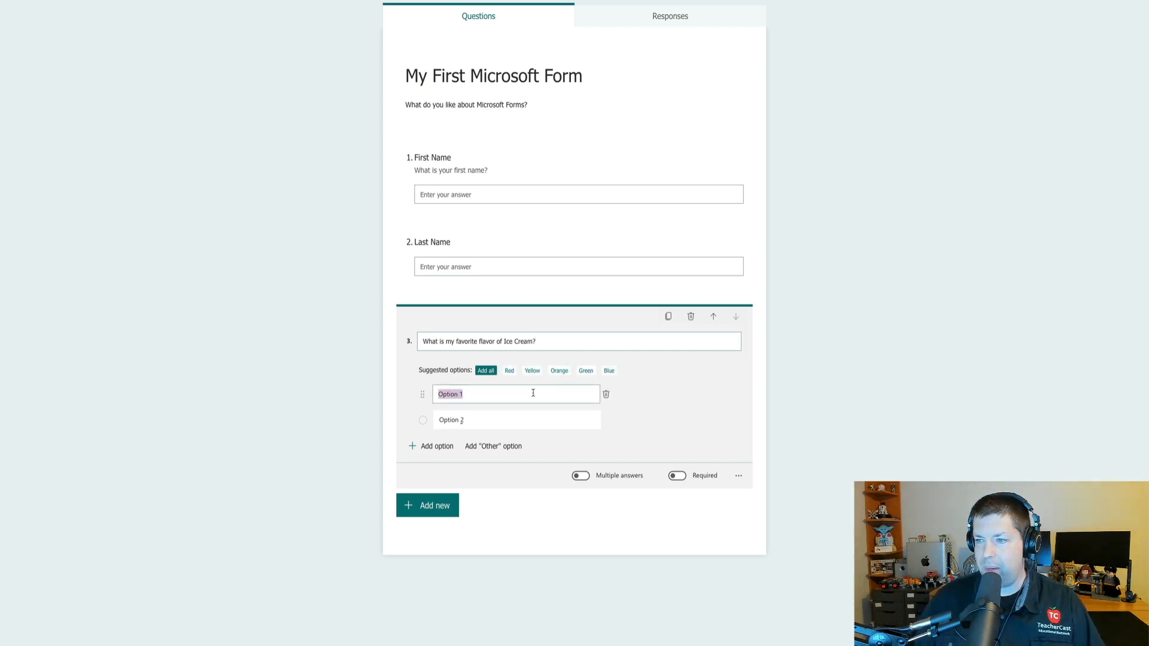
type("anella")
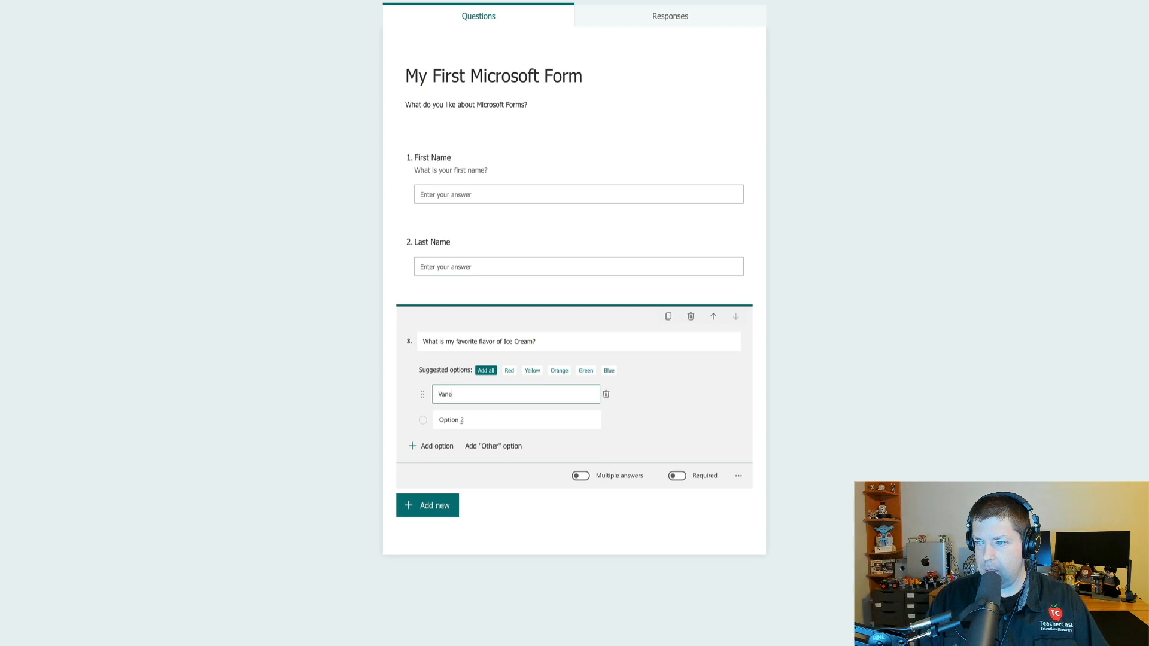
key("Tab")
key("Tab")
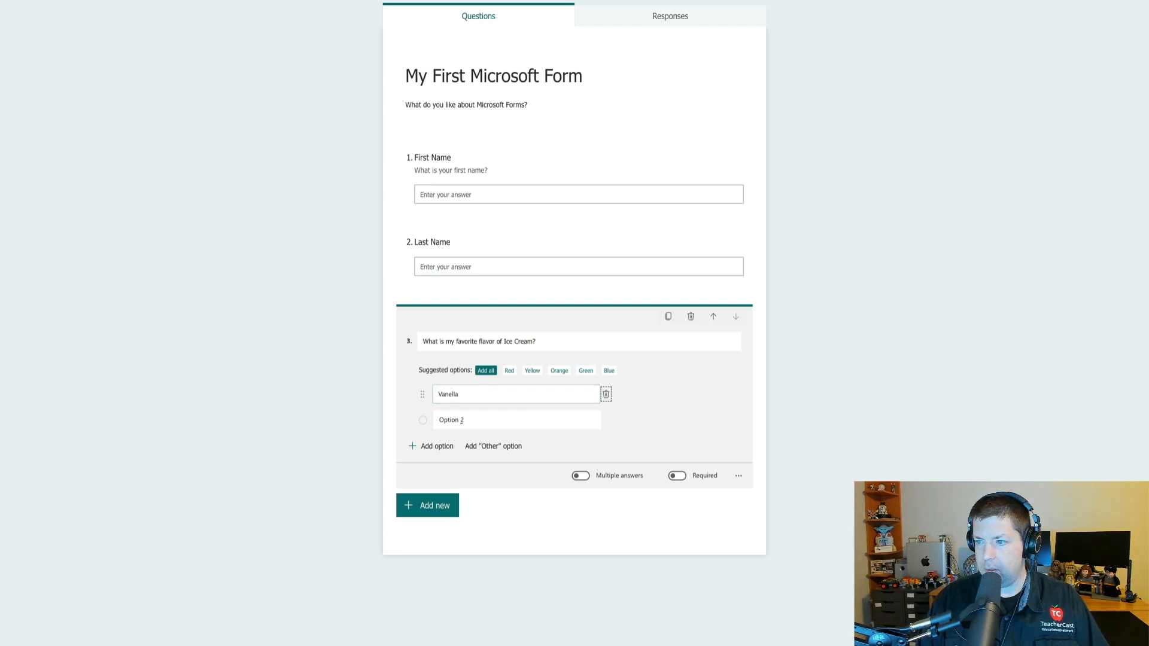
type("Chocolate")
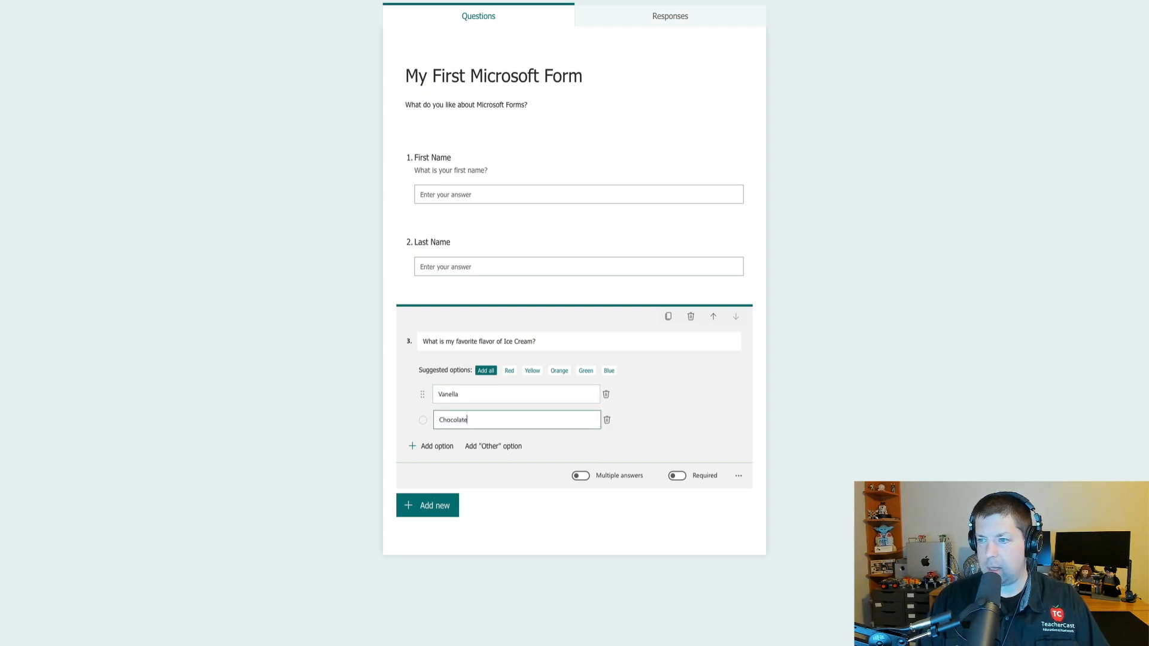
key("Return")
type("St")
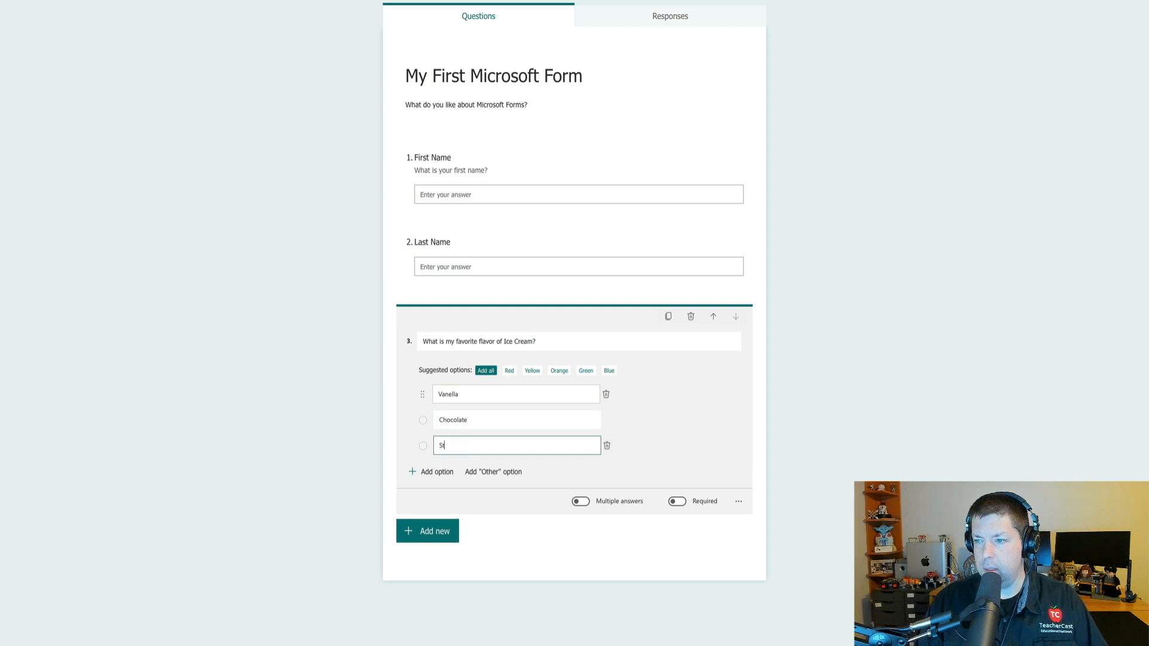
type("rawberry")
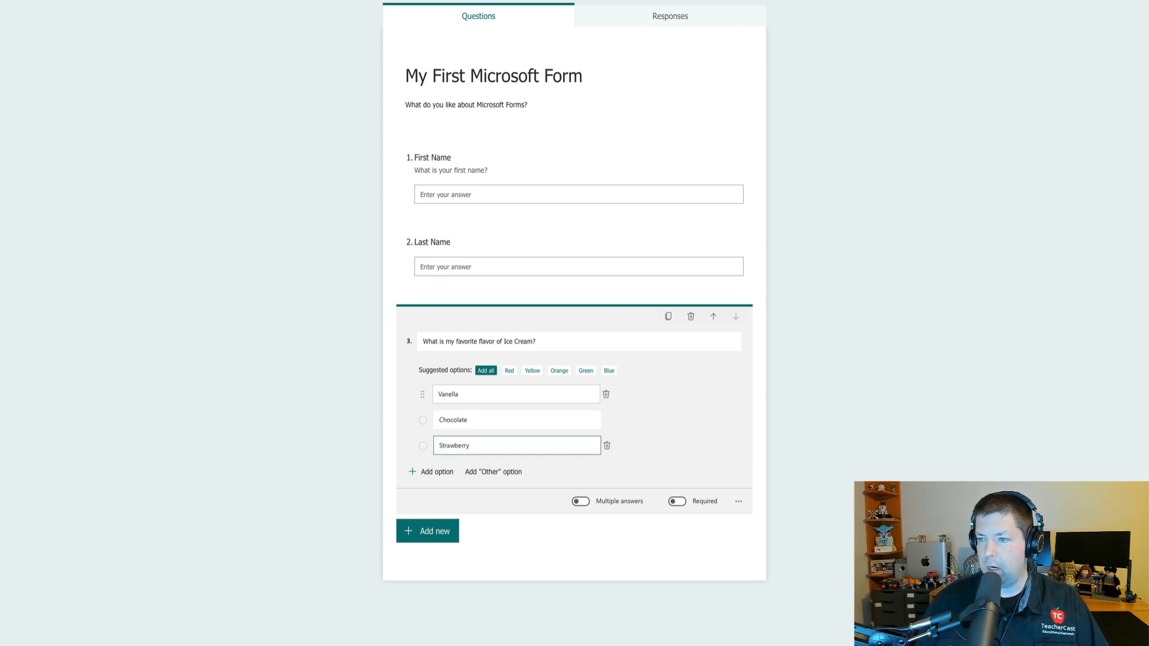
- Add an "Other" option to the ice cream question and allow multiple answers
left_click(333, 436)
left_click(499, 366)
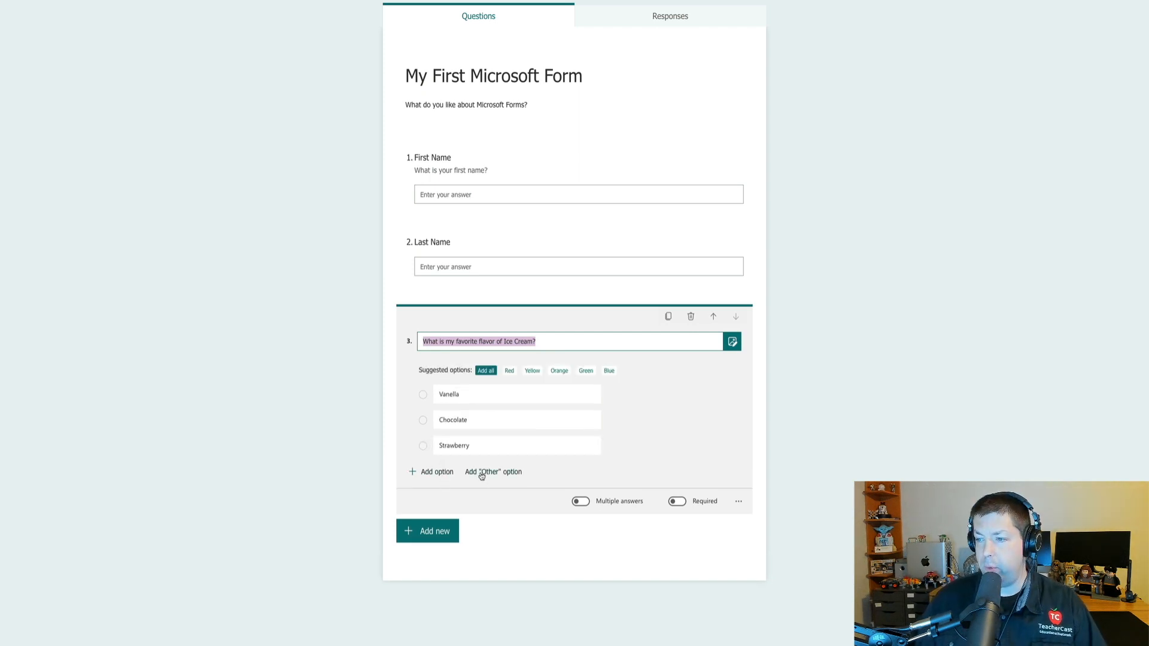
left_click(481, 474)
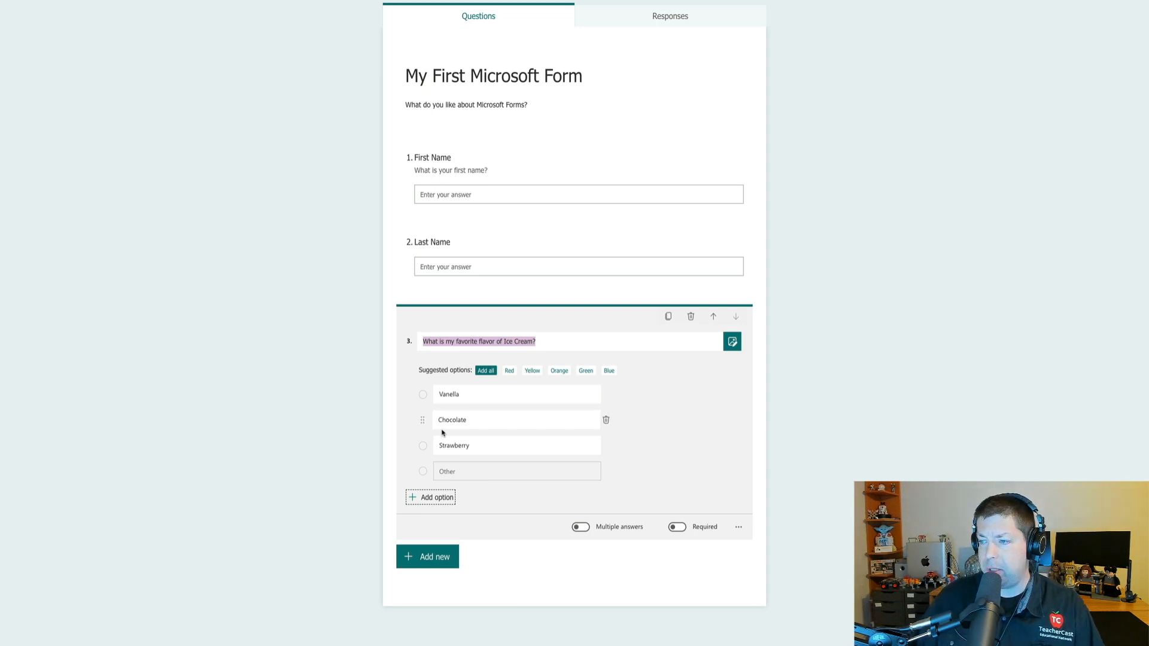
left_click(581, 529)
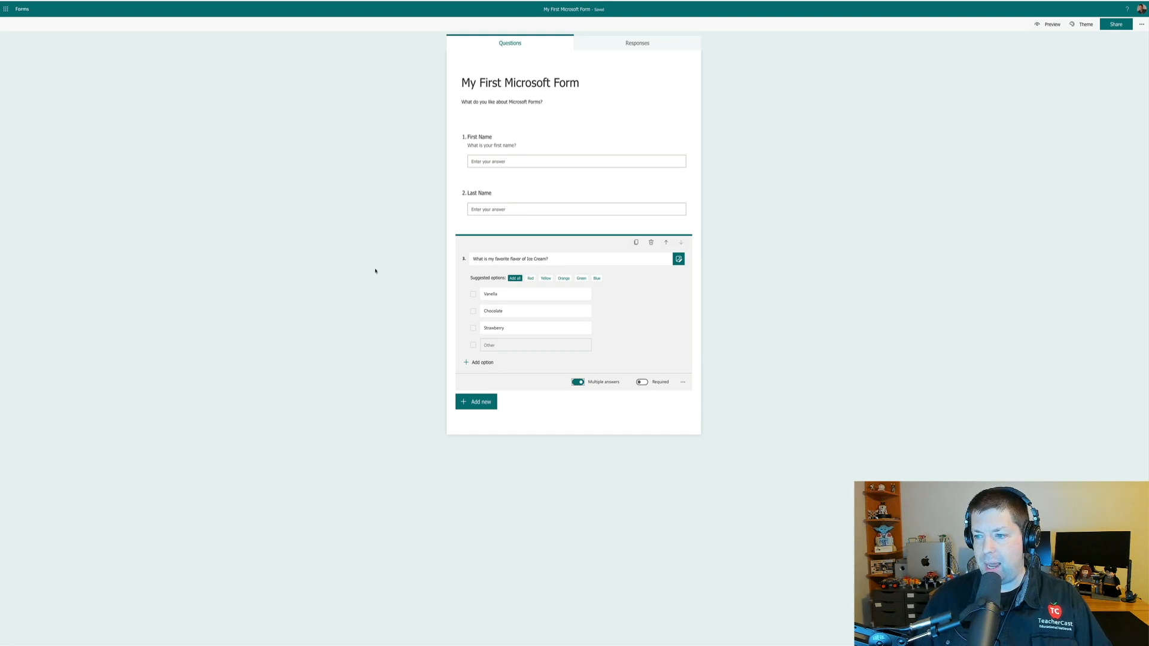
- Add a rating question titled "Do you like Microsoft Forms?" with 6 levels below the ice cream question
left_click(477, 401)
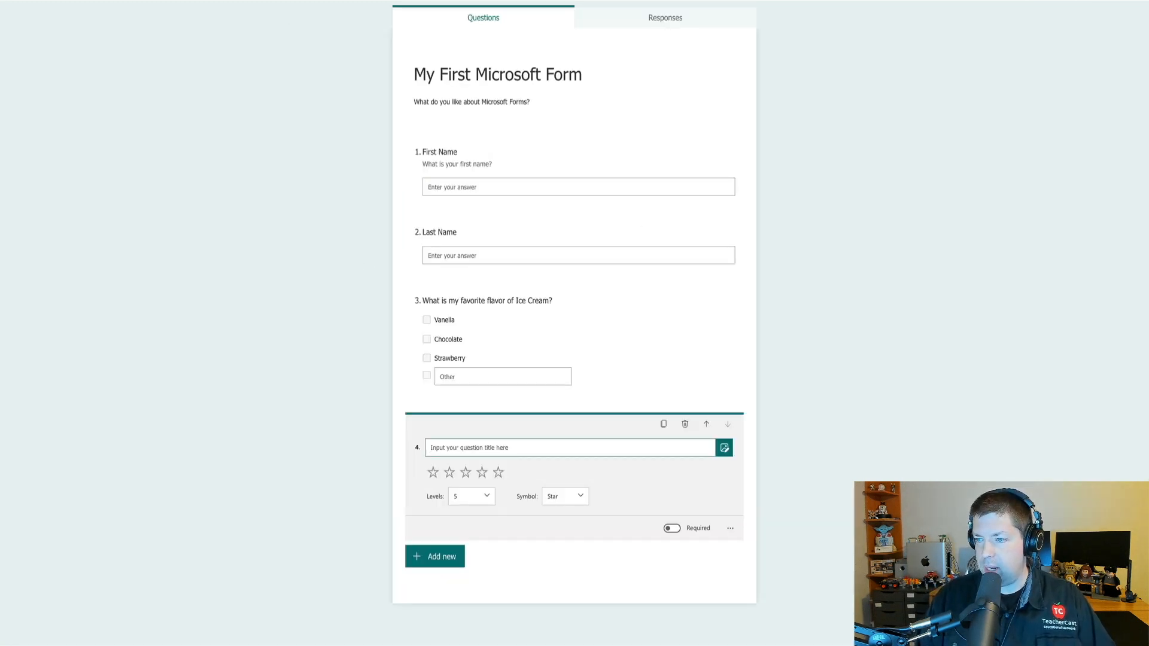
type("Do you like Micro")
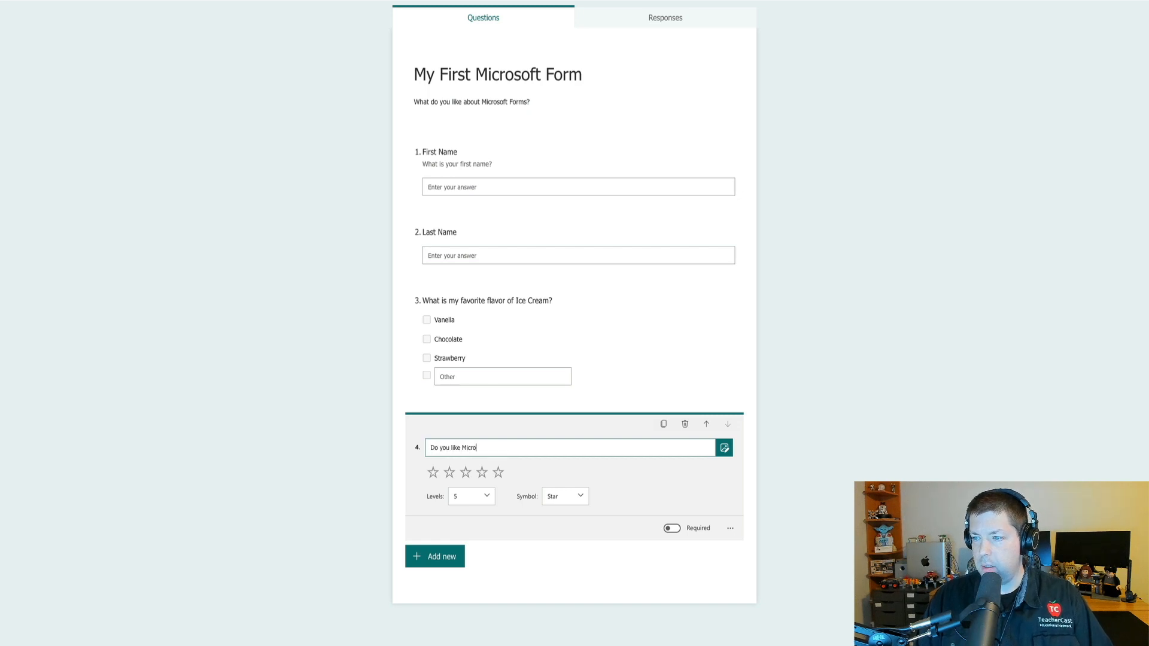
type("soft Forms?")
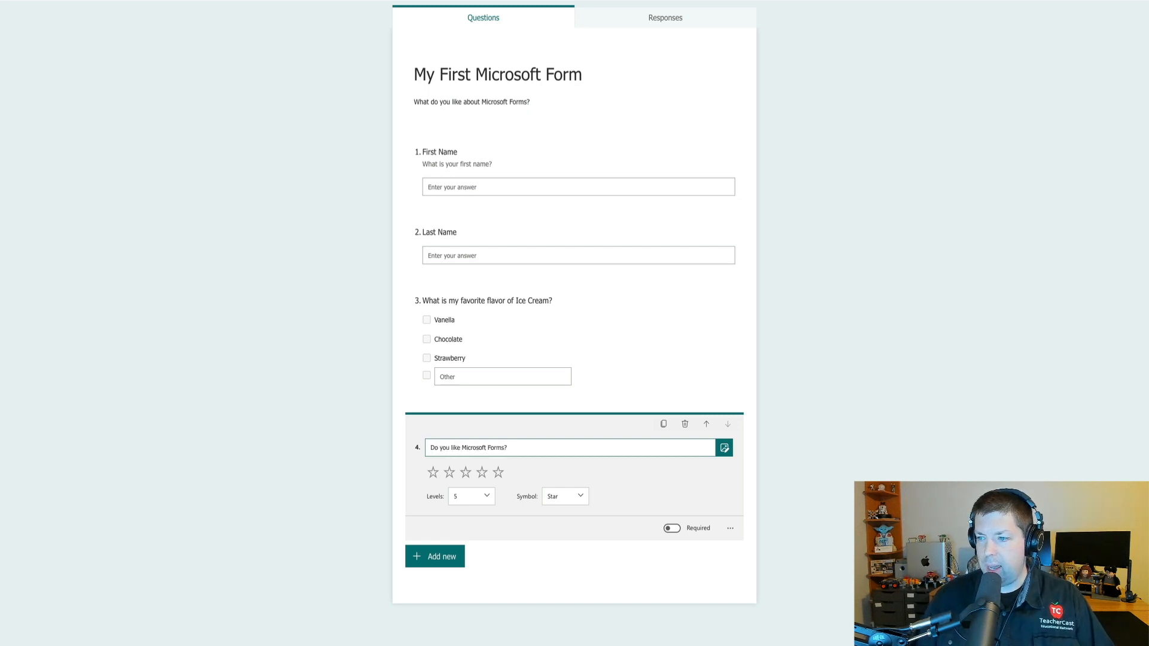
left_click(487, 502)
left_click(481, 585)
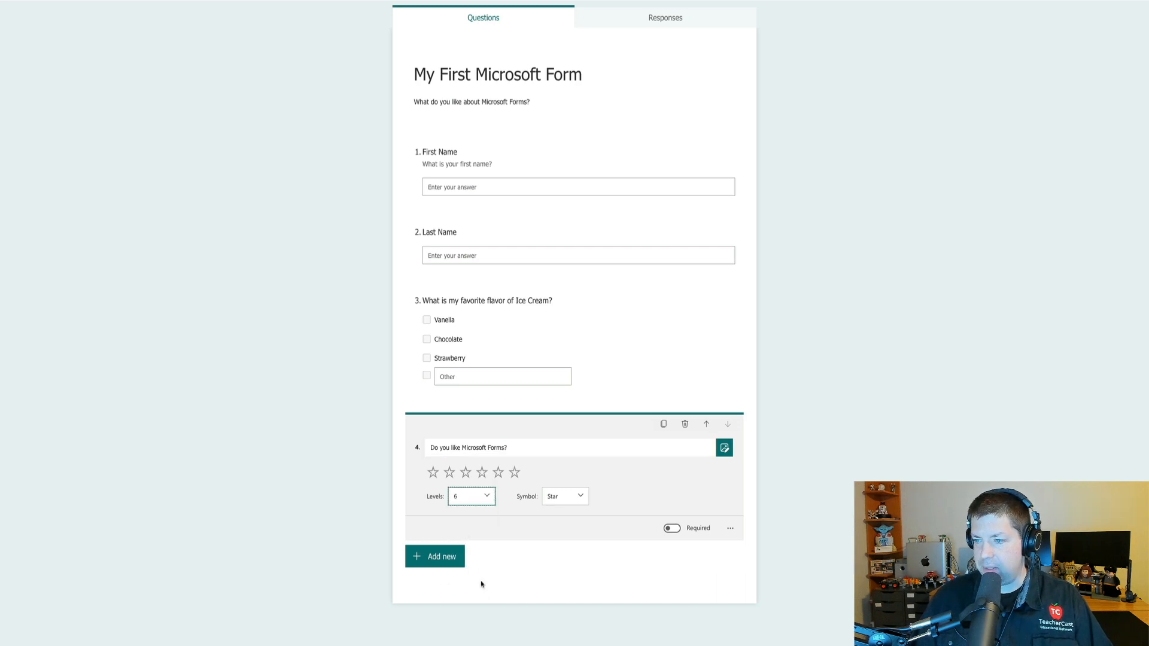
- Try the Number symbol for the rating question and switch it back to Star
left_click(564, 503)
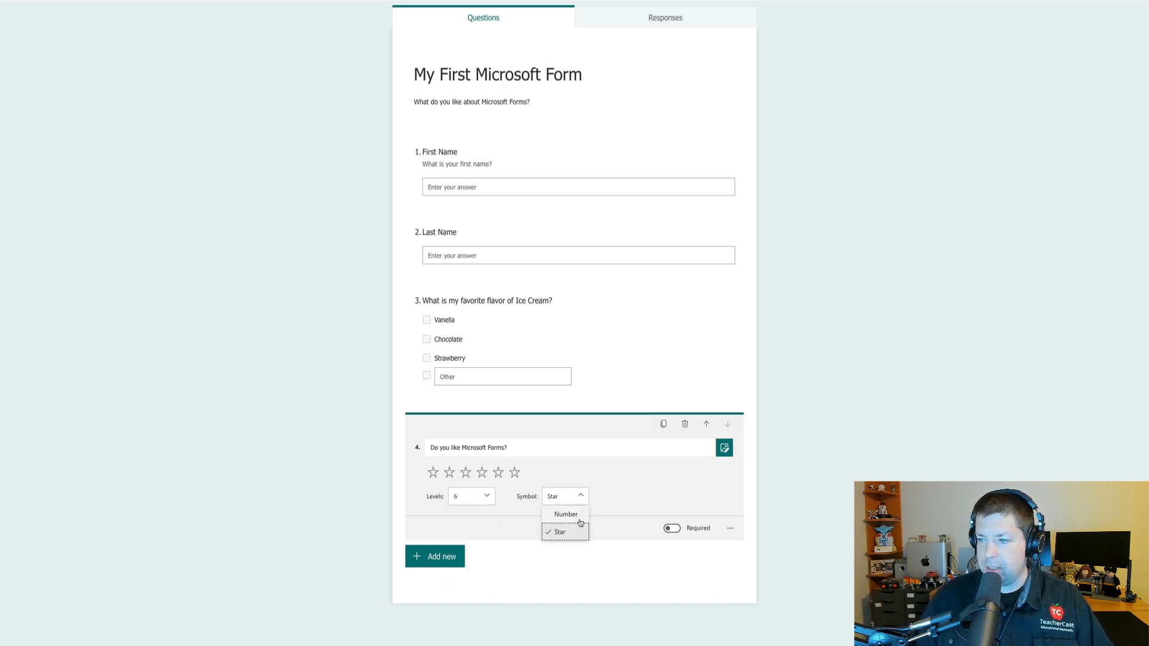
left_click(579, 522)
left_click(559, 512)
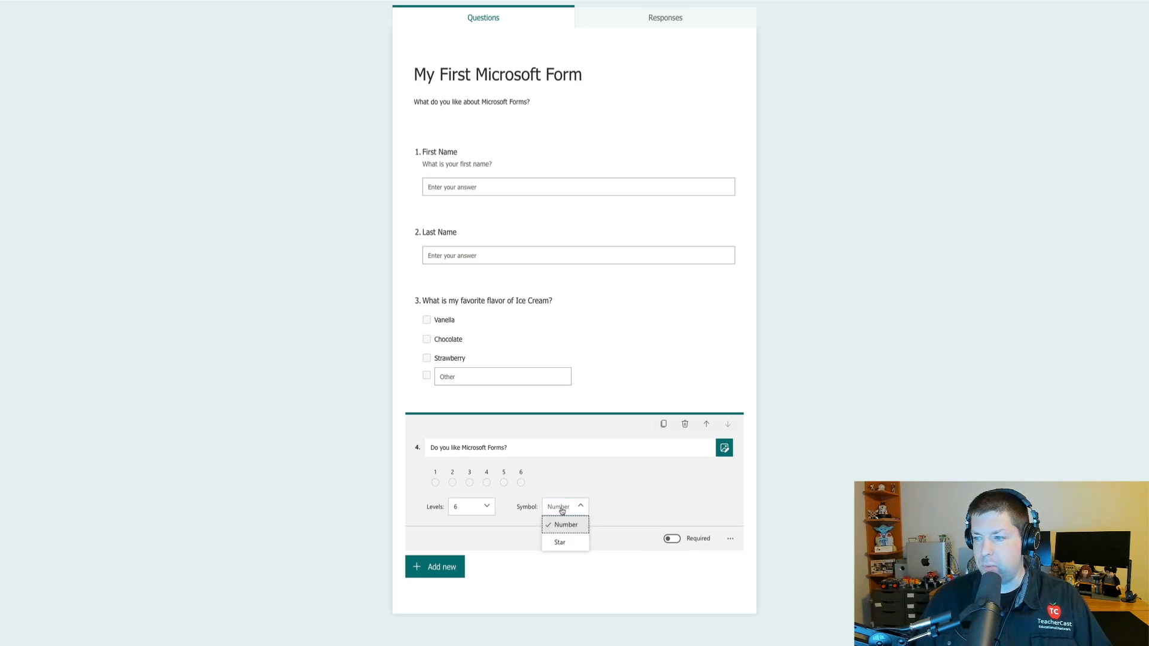
left_click(560, 541)
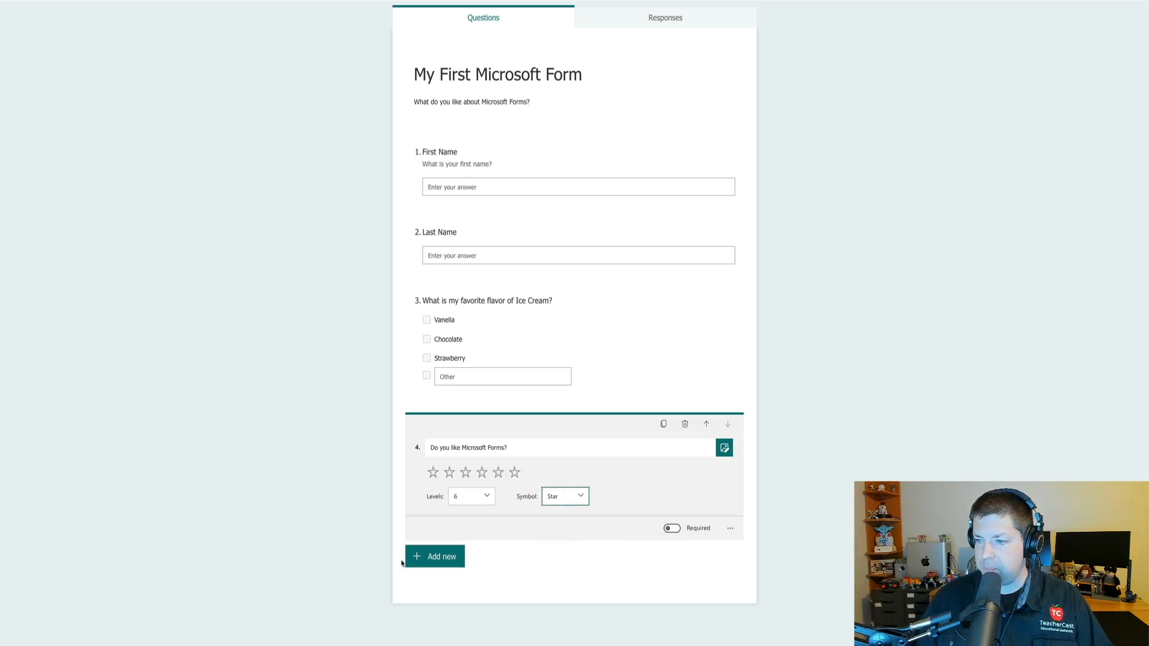
- Add a date question titled "When are you taking this Microsoft Form?" below the rating question
left_click(445, 564)
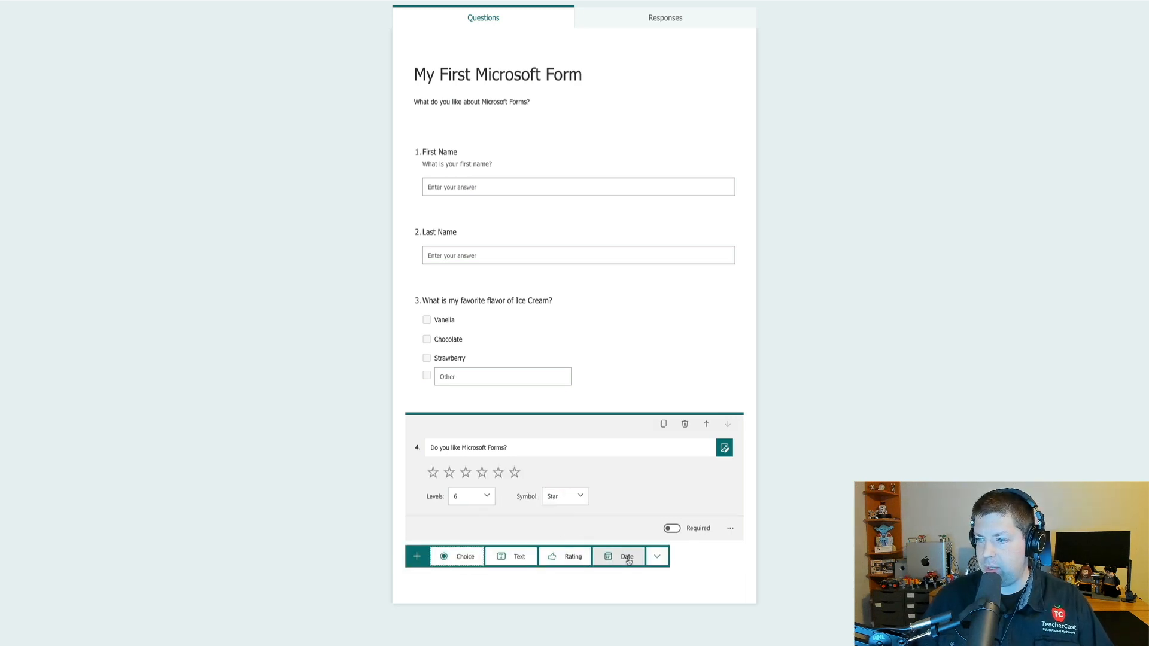
left_click(626, 558)
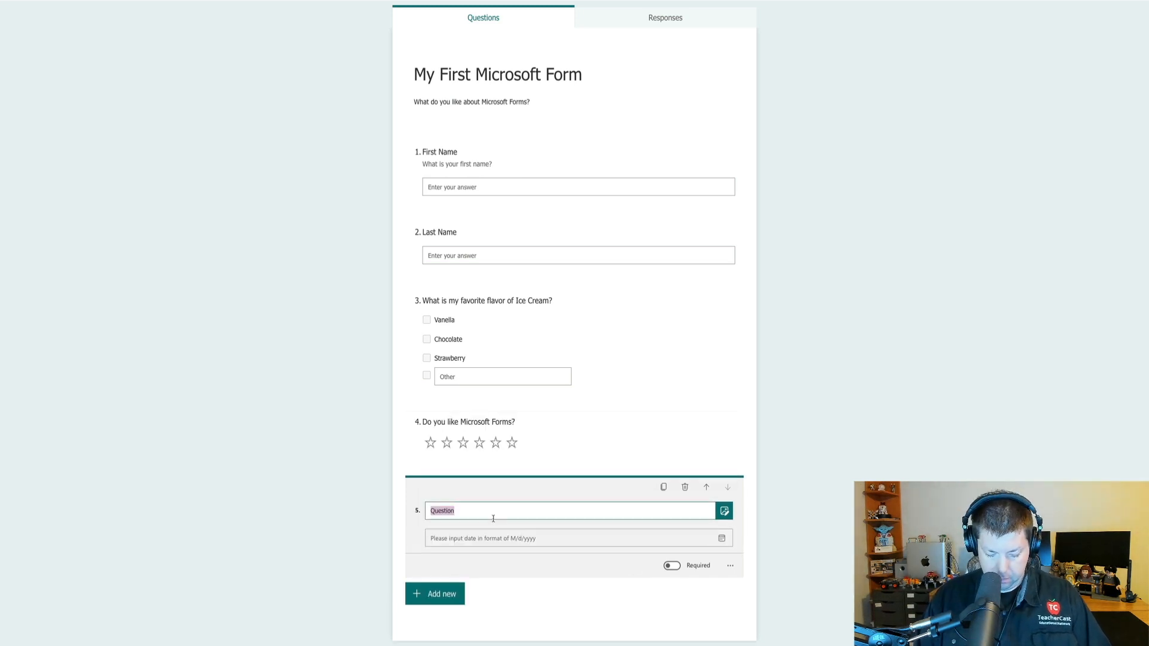
type("When are you ")
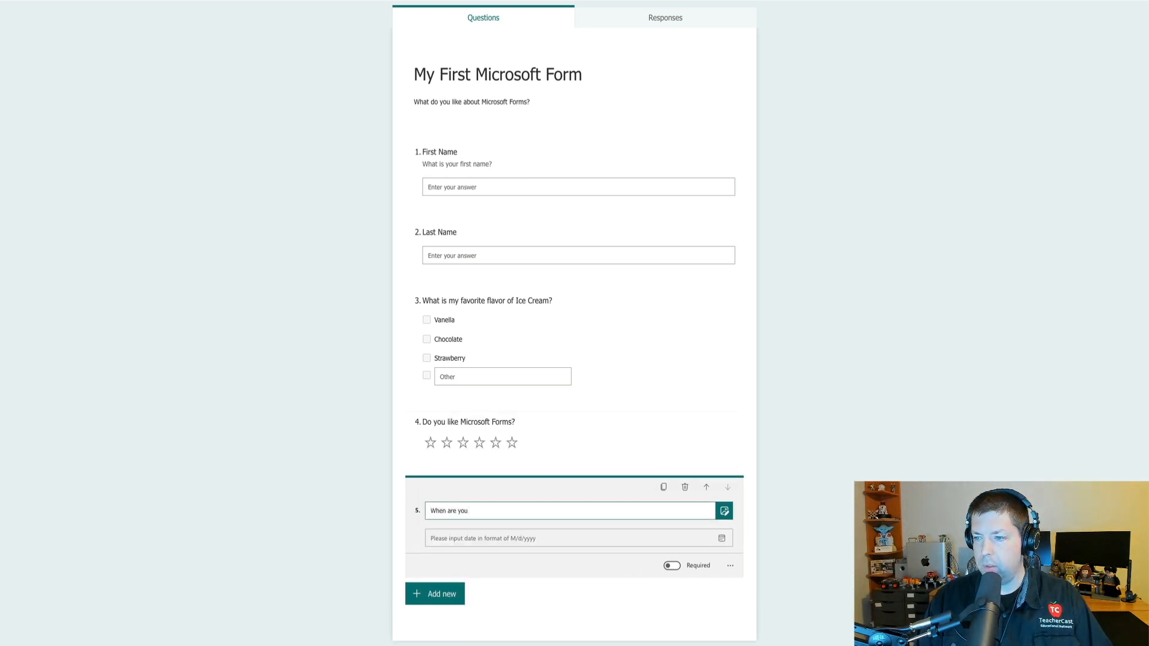
type("taking this")
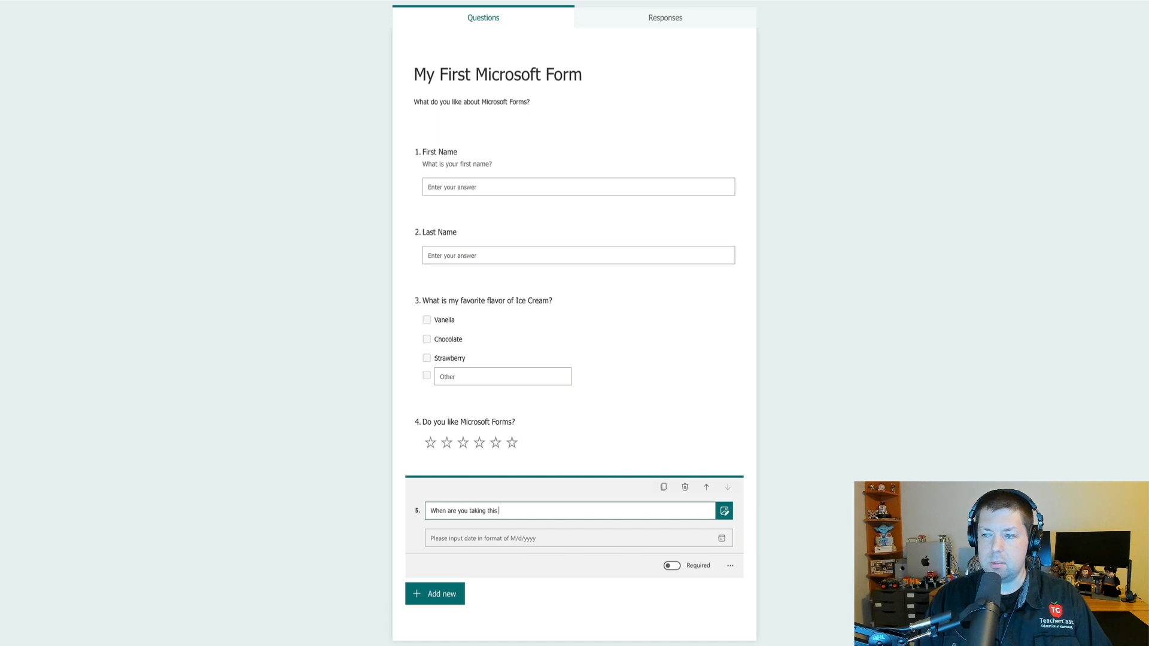
type(" Microsoft Form?")
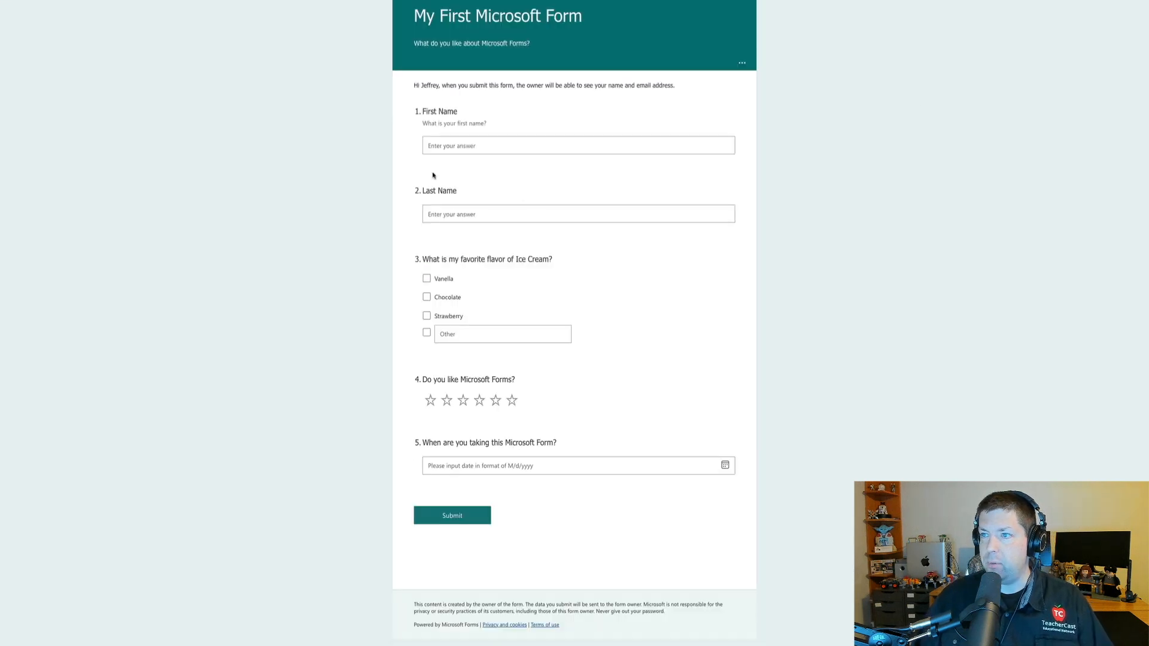
- Test the form in its preview by choosing Vanella, Chocolate and Strawberry and rating Microsoft Forms six stars
left_click(456, 146)
left_click(443, 219)
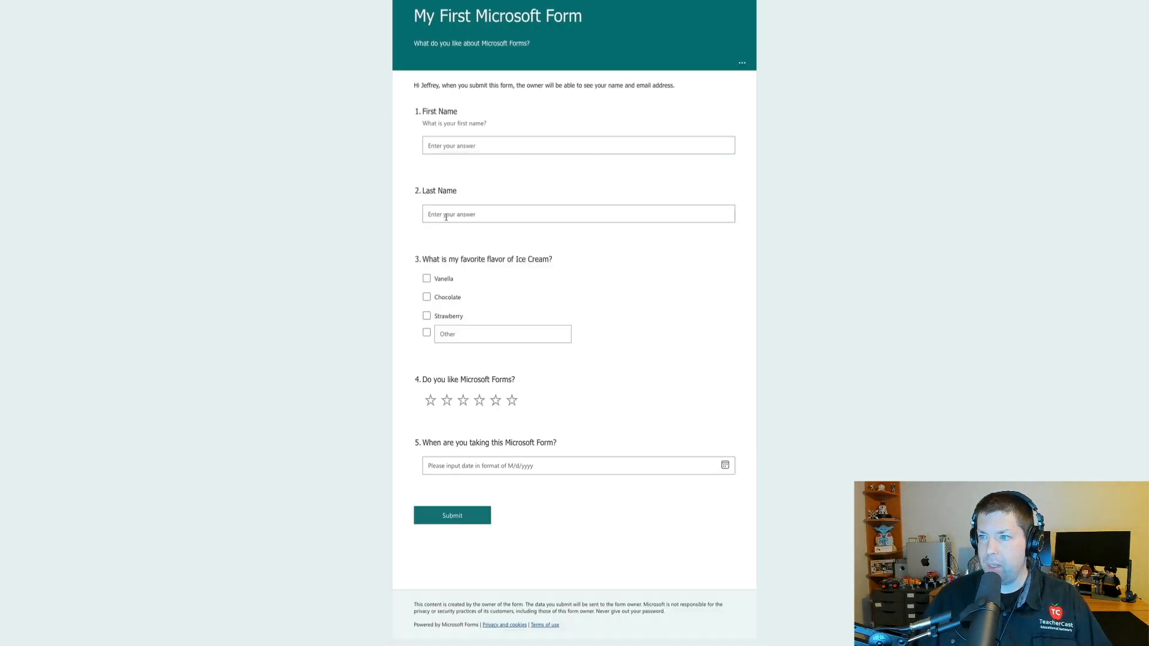
left_click(427, 280)
left_click(427, 297)
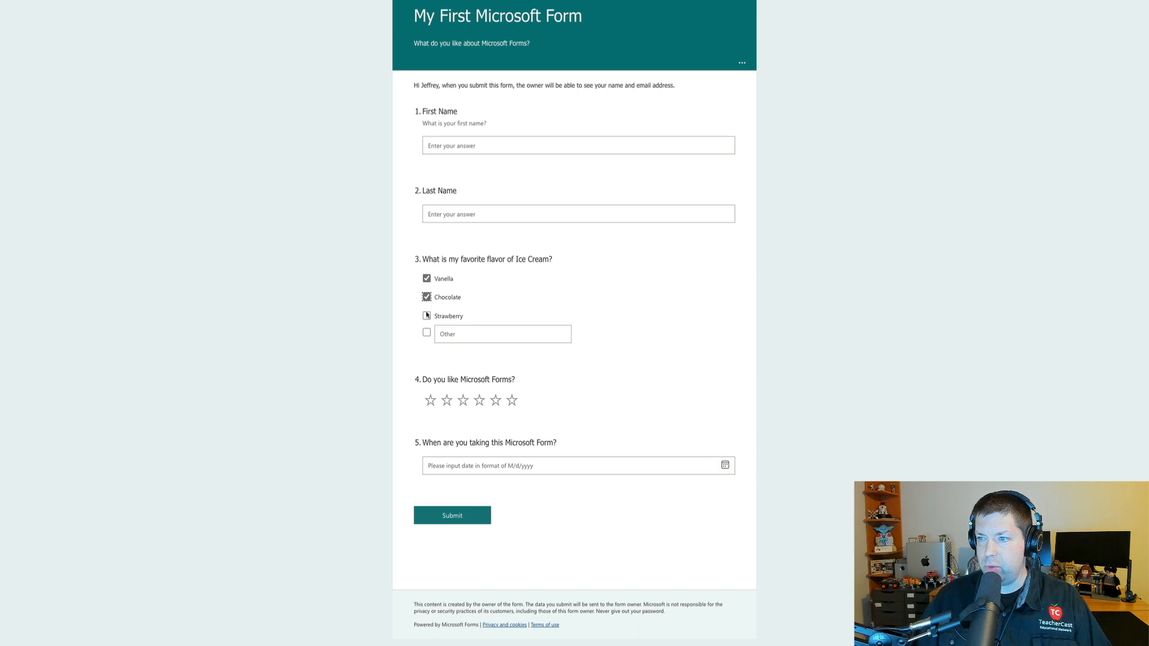
left_click(426, 316)
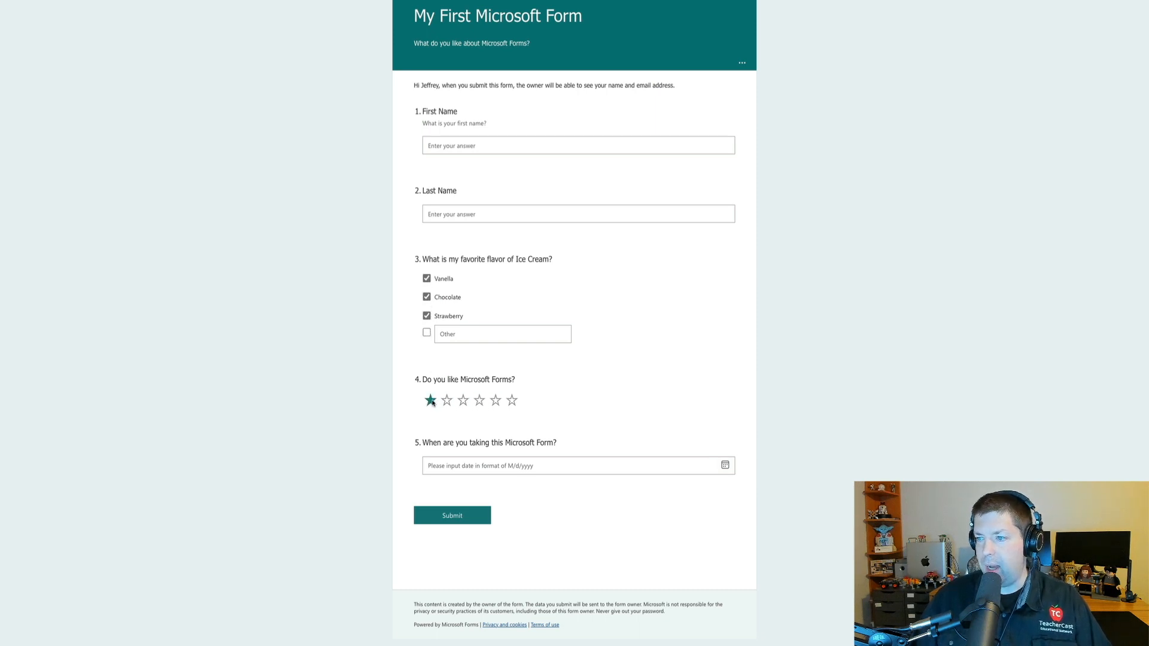
left_click(510, 401)
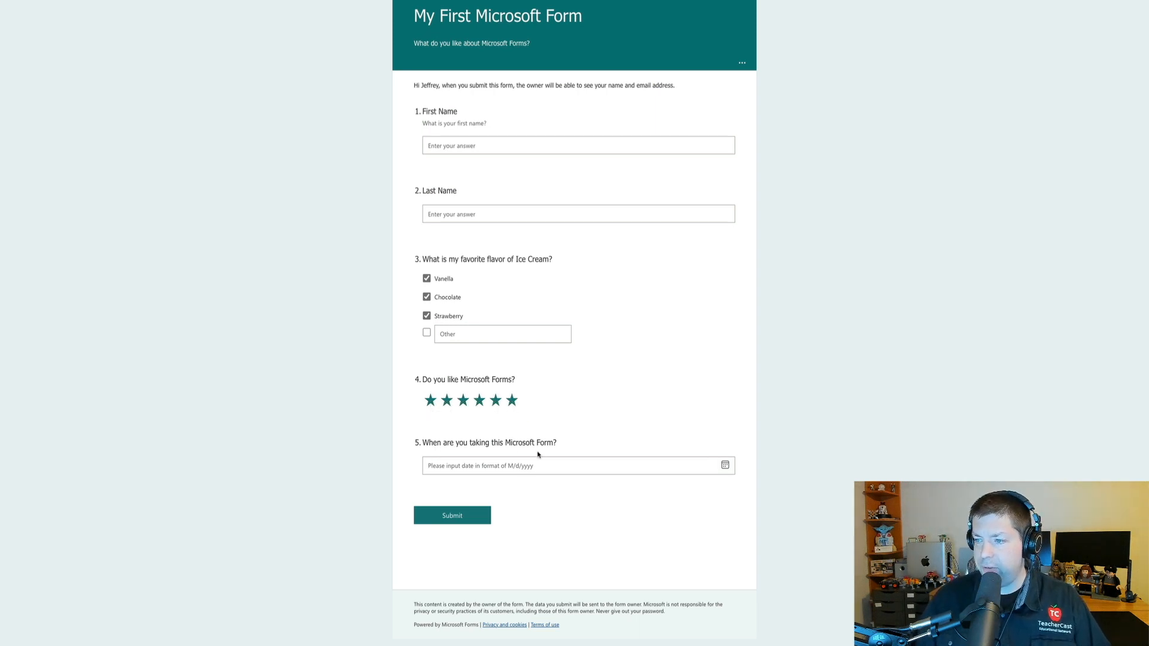
- Check the date question's calendar in the preview, view the form's mobile layout and return to the editor
left_click(535, 469)
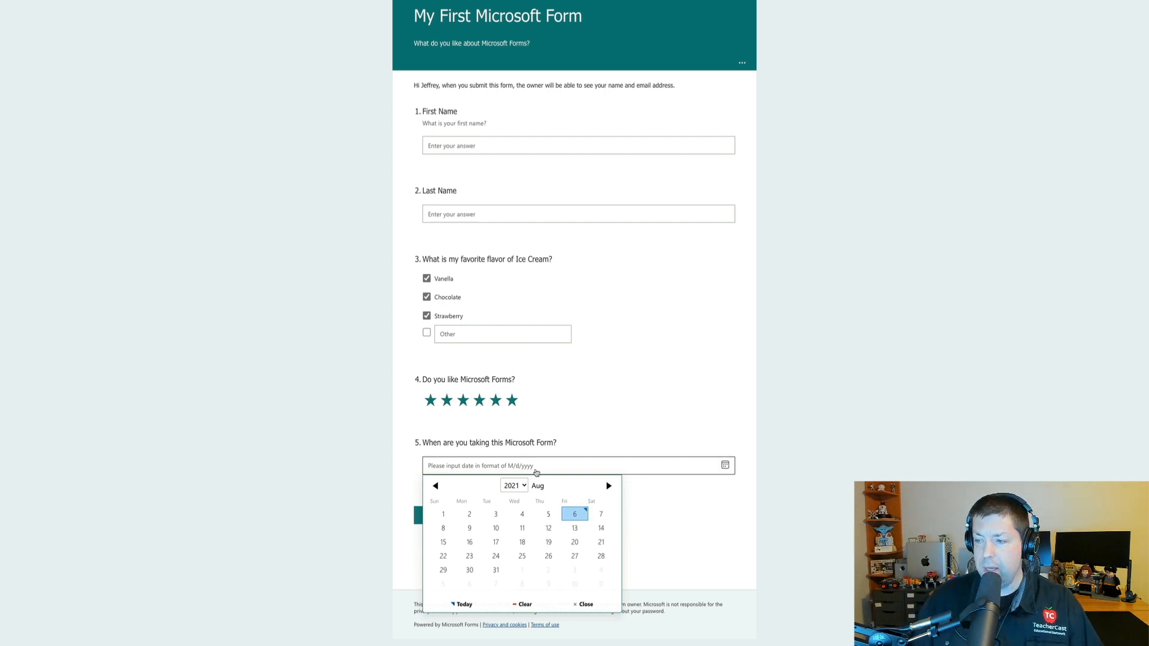
left_click(377, 478)
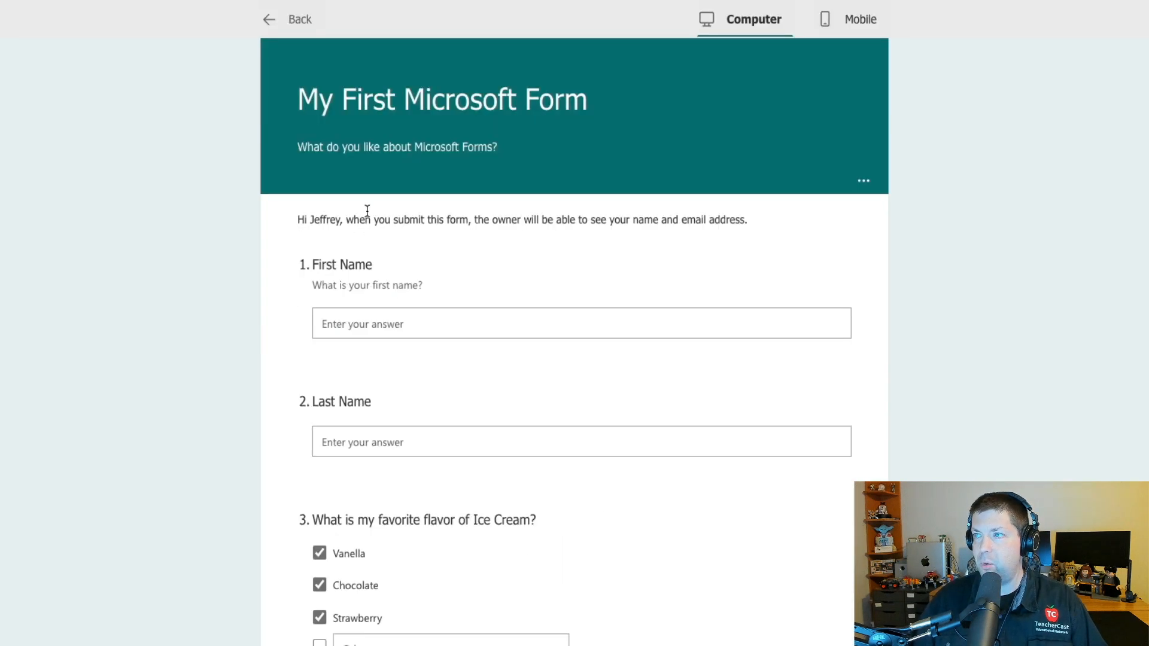
left_click(861, 19)
scroll(597, 290, "down", 5)
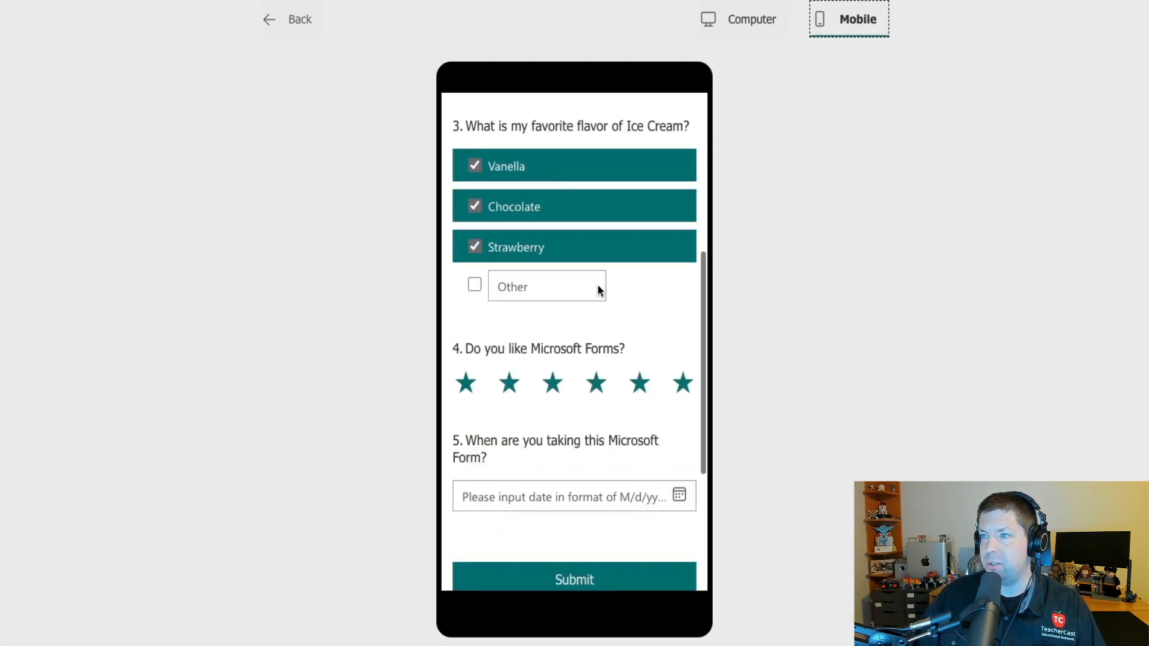
scroll(597, 289, "down", 3)
scroll(597, 289, "up", 10)
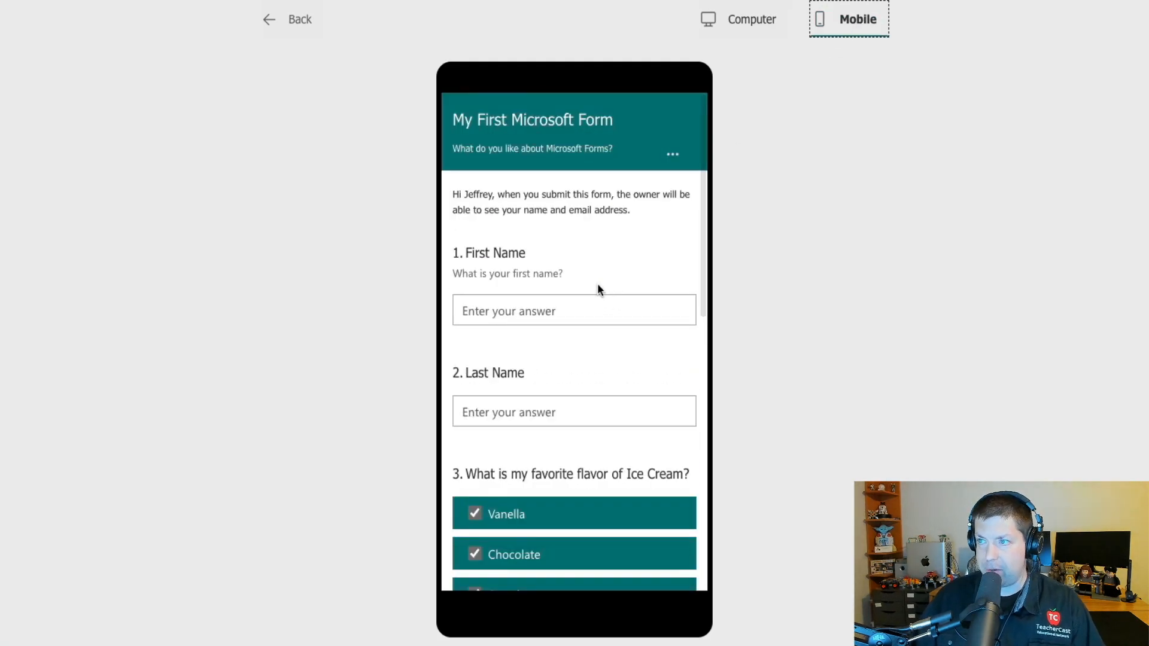
left_click(278, 24)
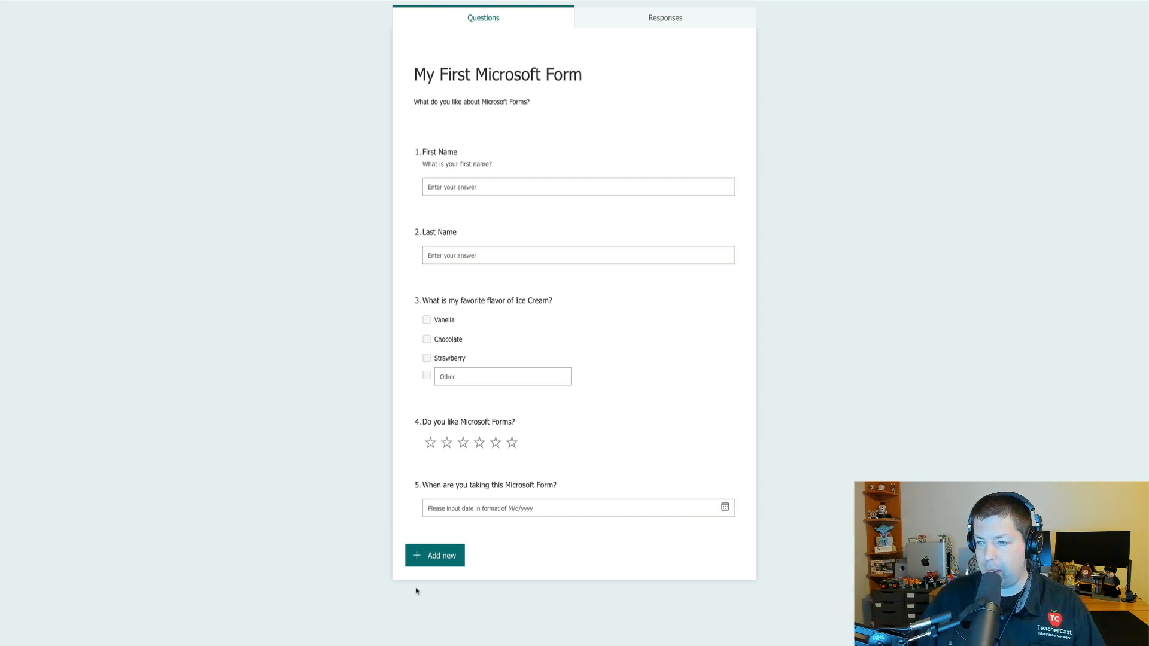
- Add a ranking question titled "How do you rank Microsoft Forms?" below the date question
left_click(422, 557)
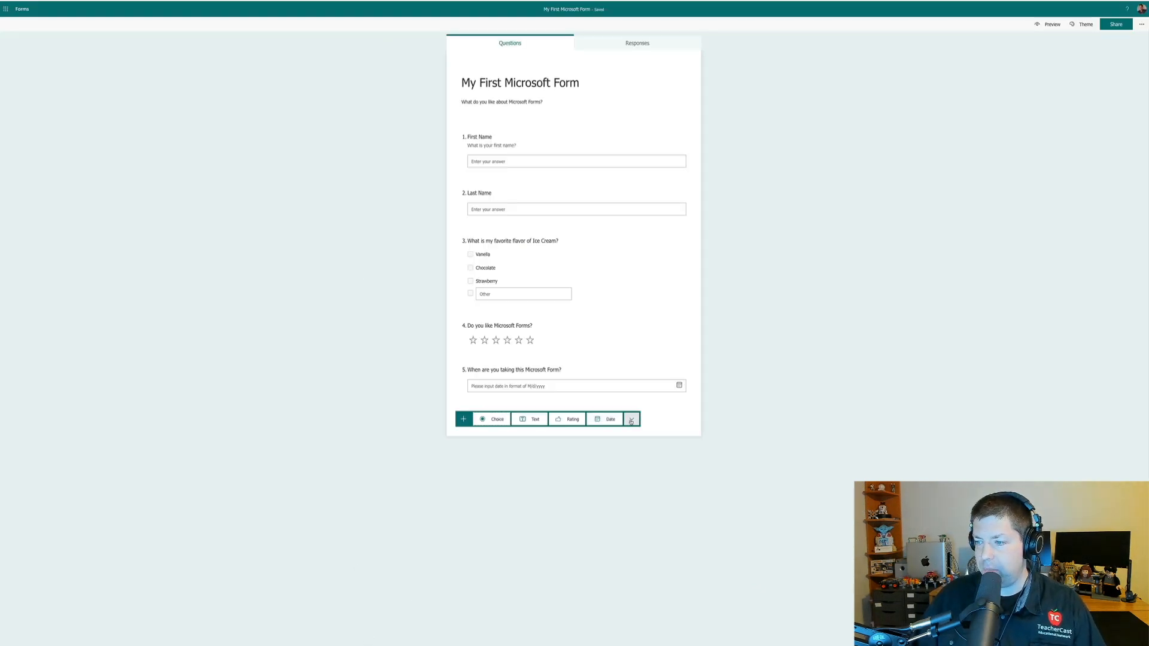
left_click(631, 419)
left_click(644, 432)
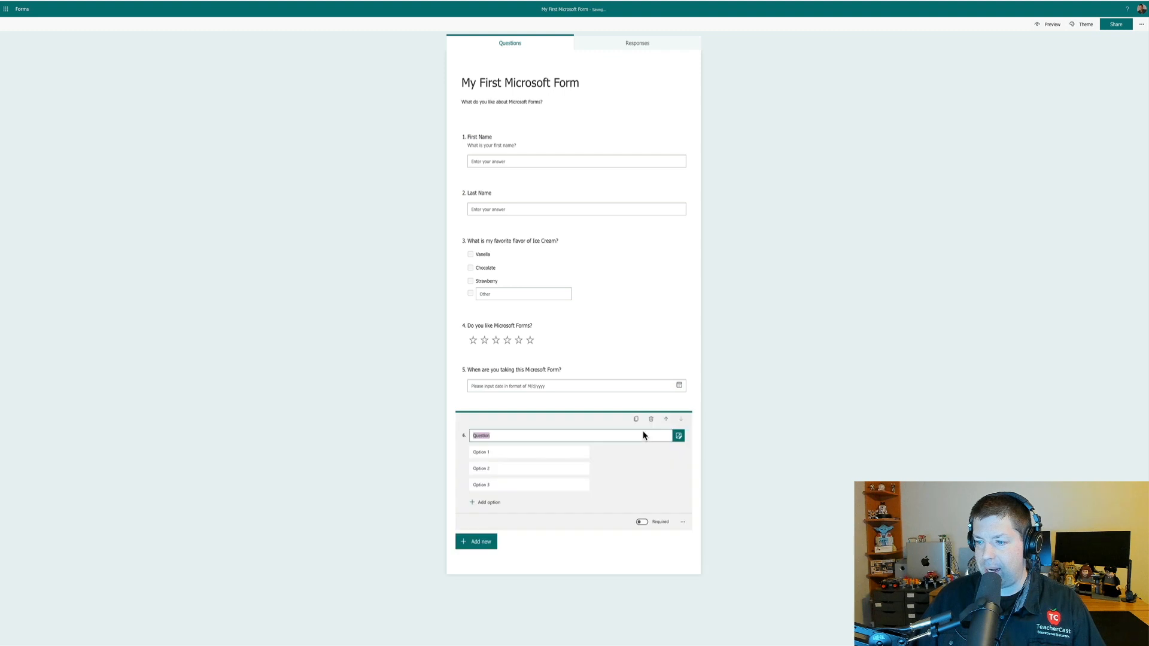
type("How do you rank Microsoft Forms?")
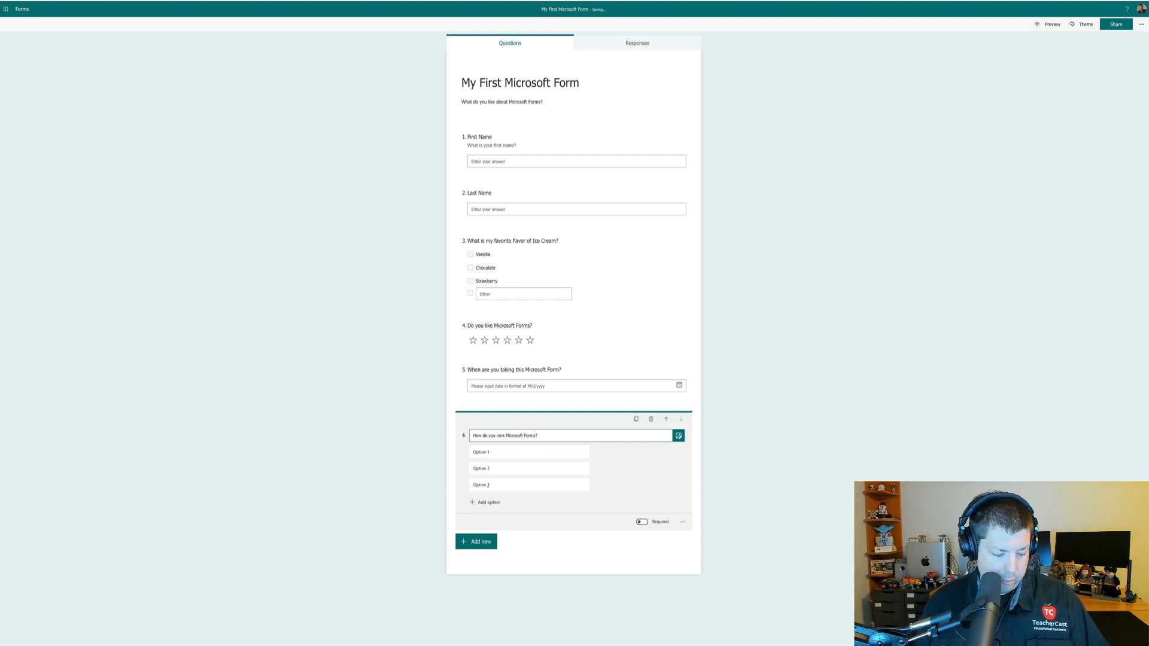
- Name the ranking question's options 1, 2 and 3 and make the question required
left_click(556, 453)
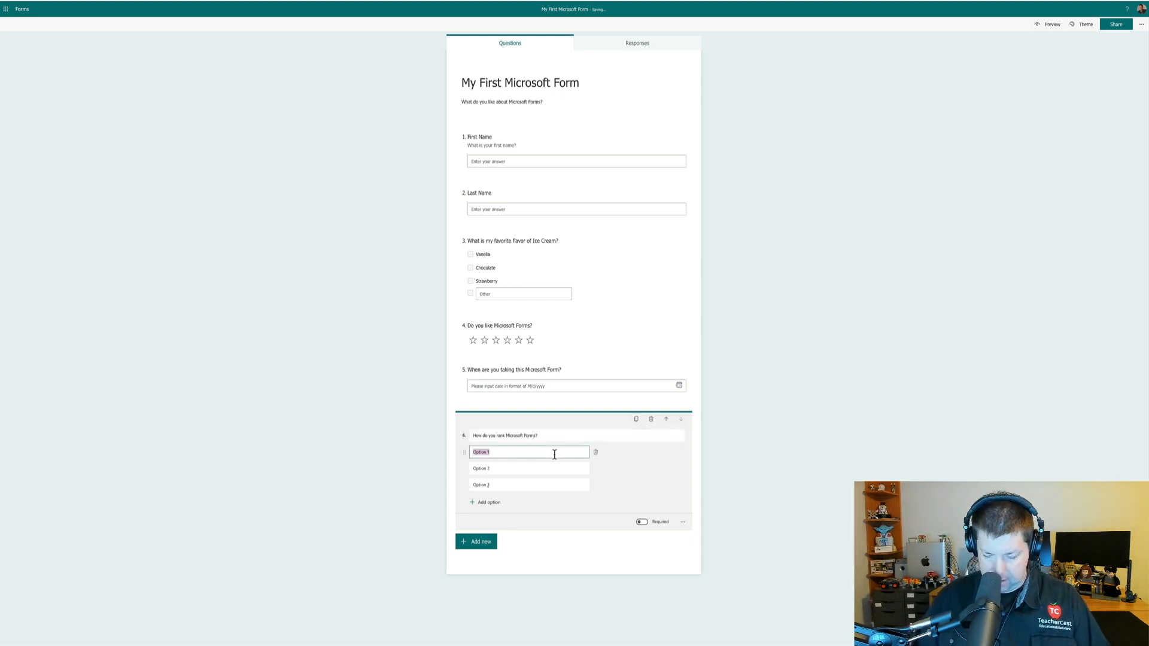
type("t")
left_click(539, 468)
type("2")
left_click(546, 484)
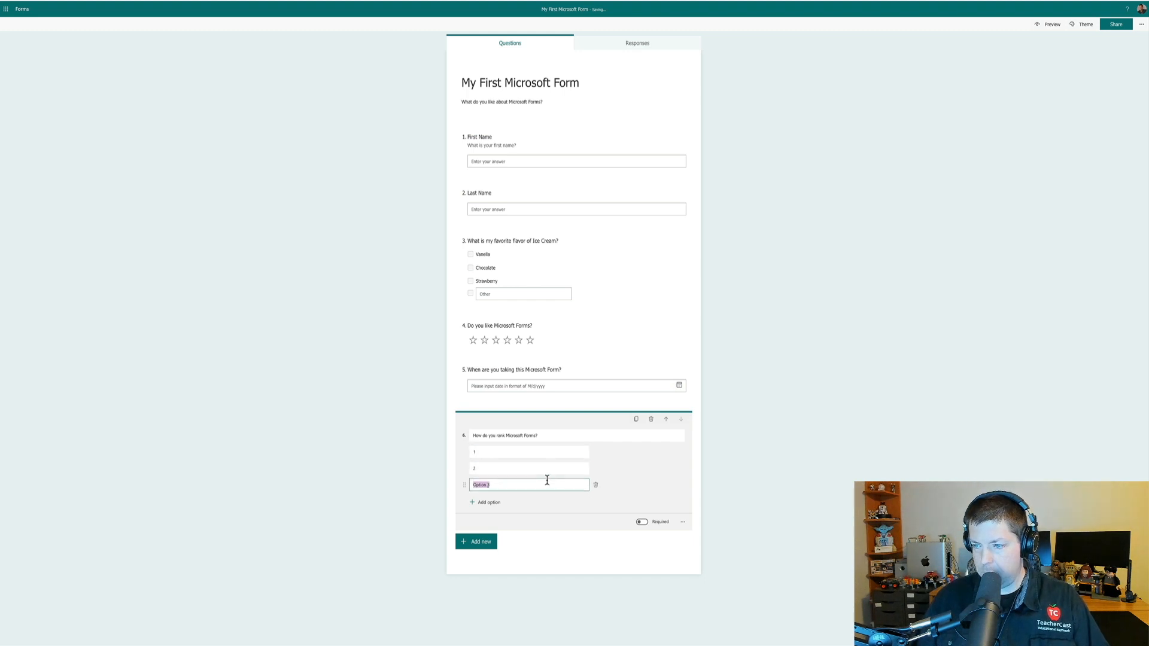
type("3")
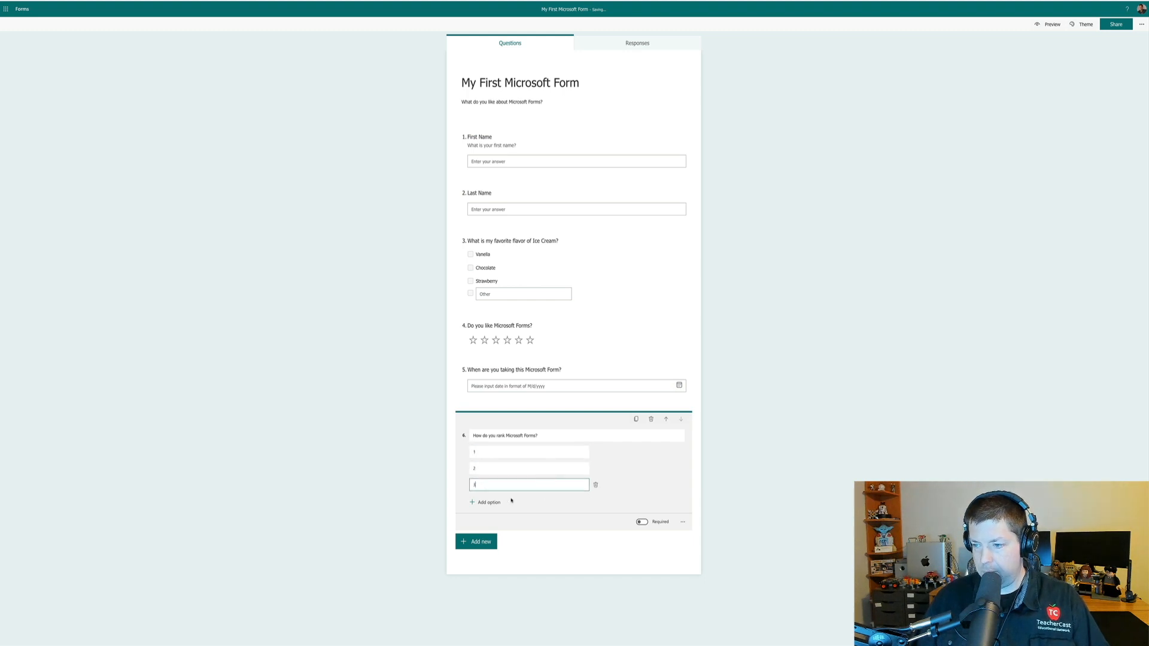
left_click(643, 522)
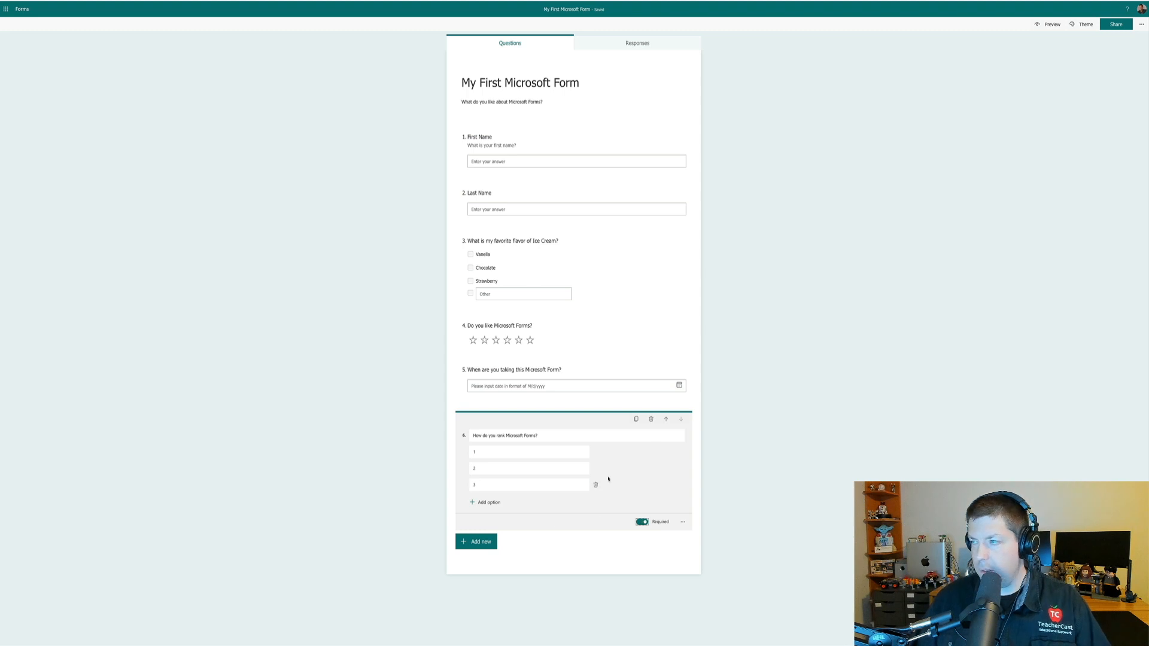
- Test the ranking question in the preview by moving option 3 to first place and reordering it, and return to the editor
left_click(1051, 27)
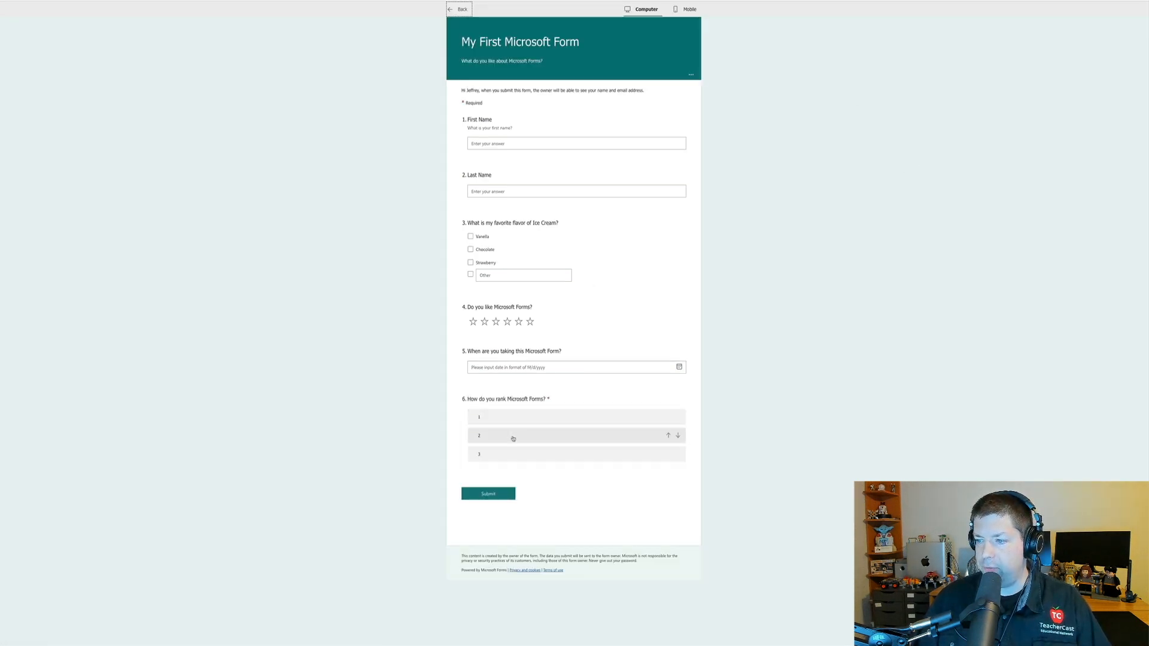
left_click(513, 454)
left_click_drag(513, 455, 509, 420)
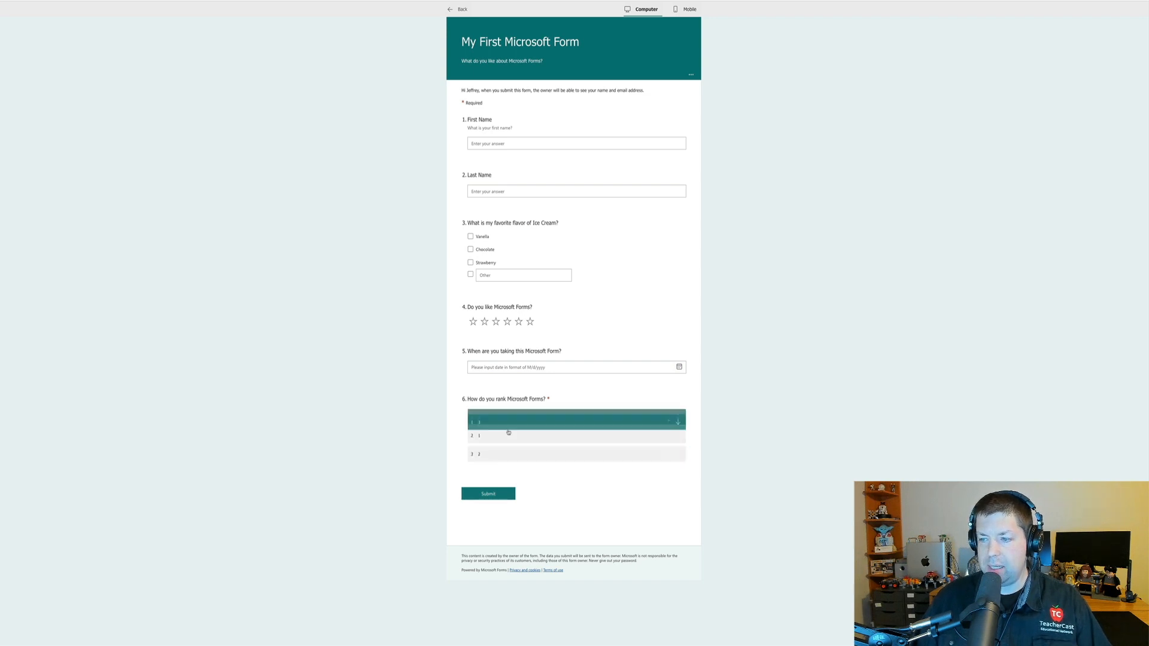
left_click(496, 420)
left_click(496, 439)
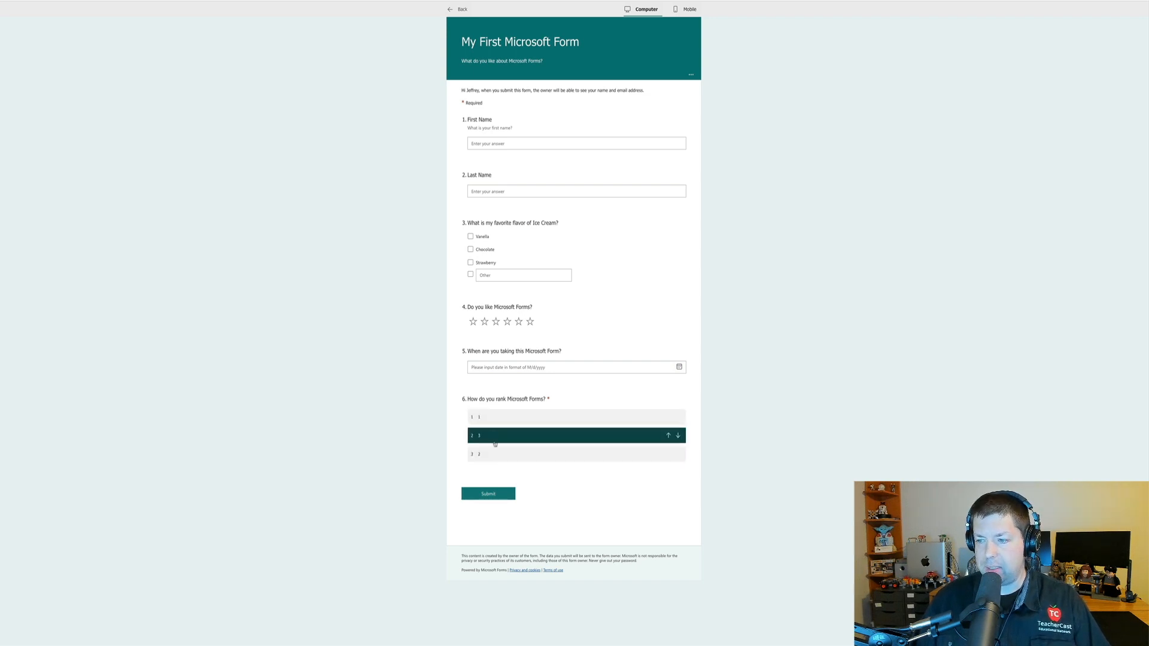
left_click(496, 456)
left_click(458, 9)
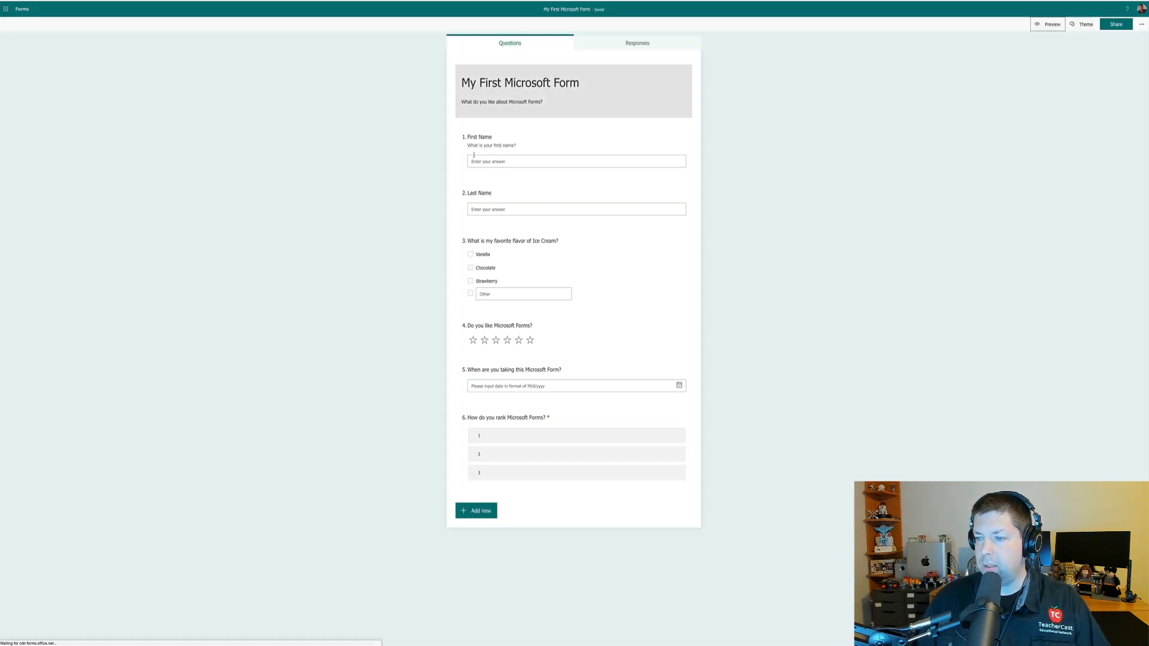
- Add a Likert question titled "What do you like the most about Microsoft Forms?" below the ranking question
left_click(476, 510)
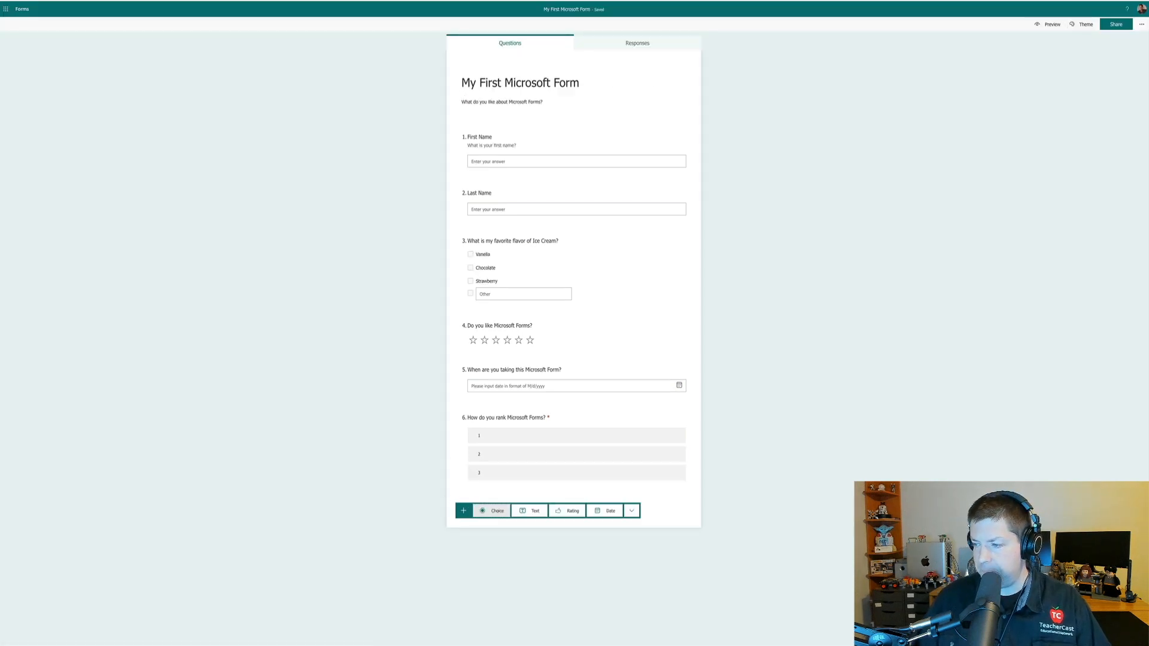
left_click(633, 510)
mouse_move(648, 538)
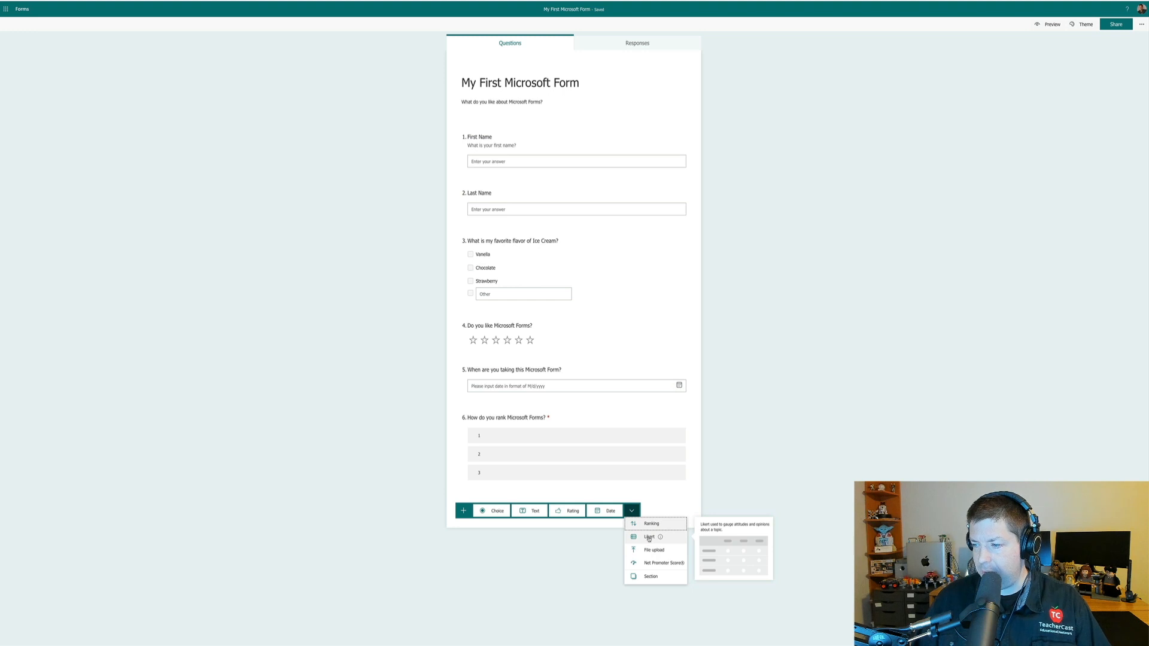
left_click(648, 537)
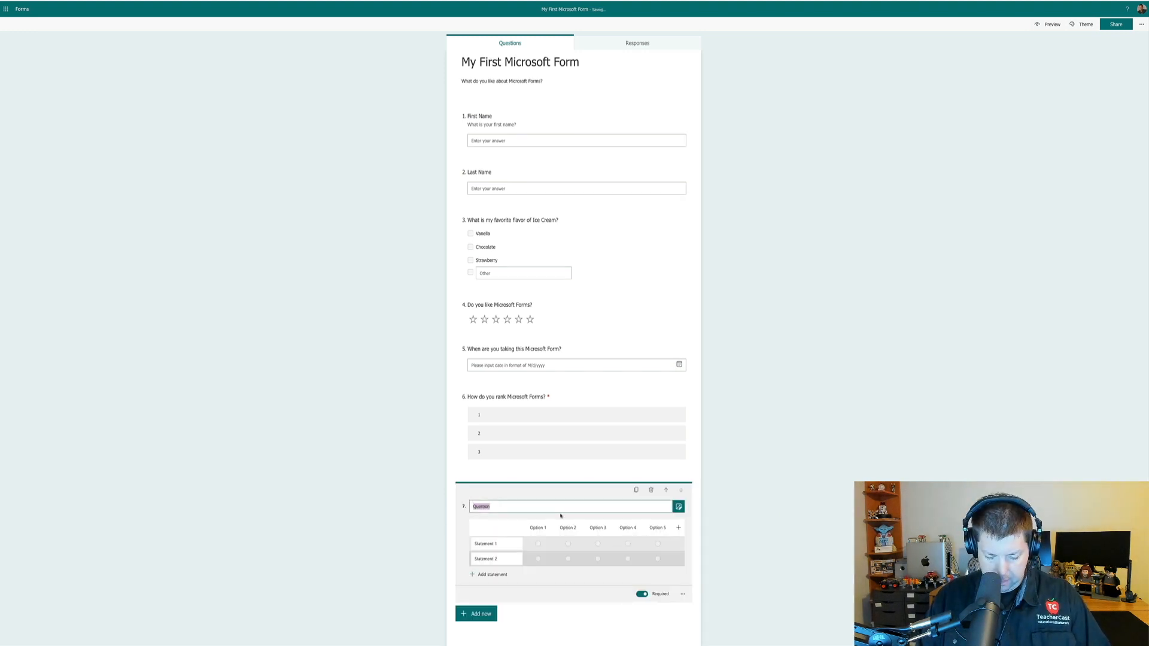
type("What do you like the most abou")
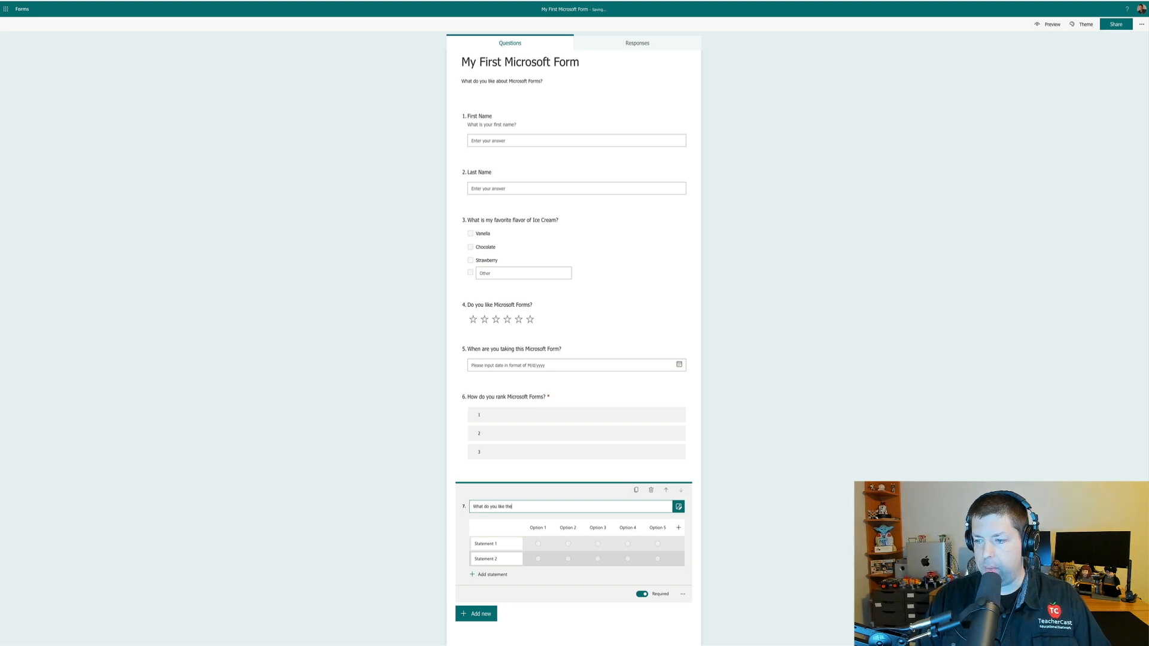
type("crosoft ")
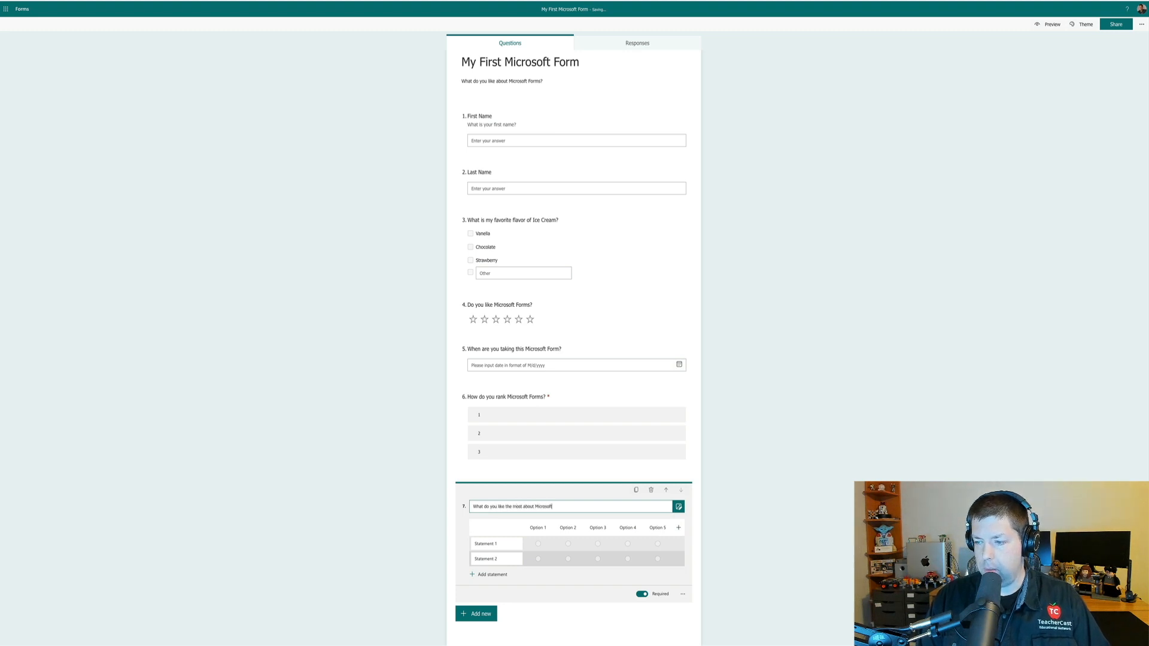
type("Forms?")
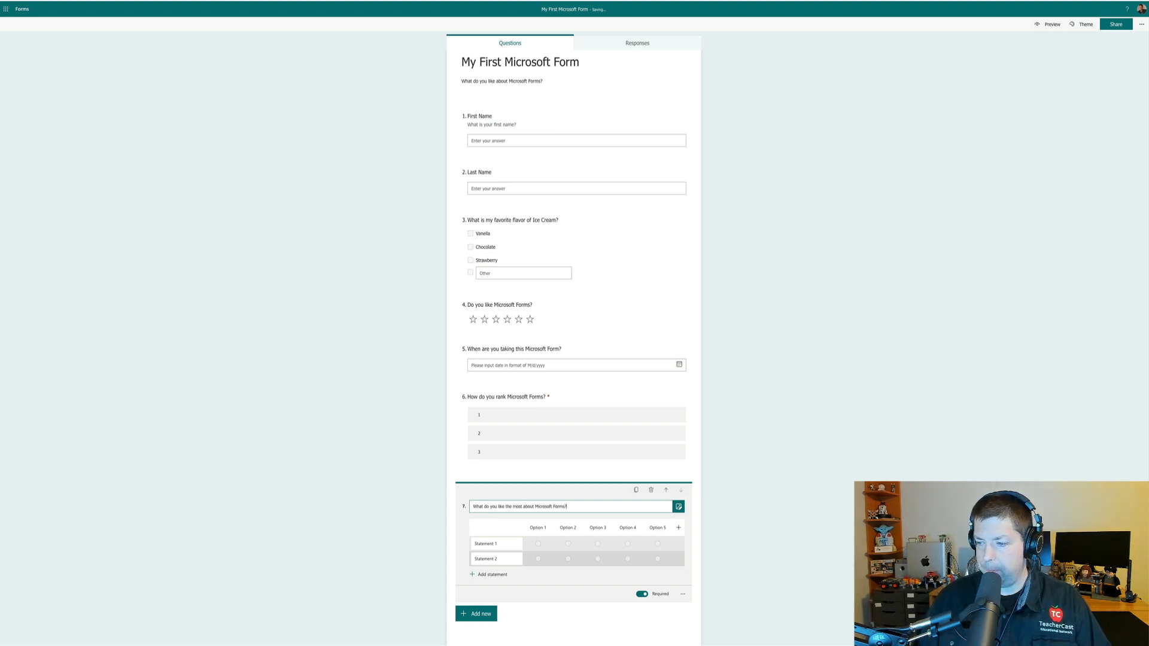
- Set the Likert question's two statements to "Ease of Use" and "Great for Mobile"
left_click(685, 595)
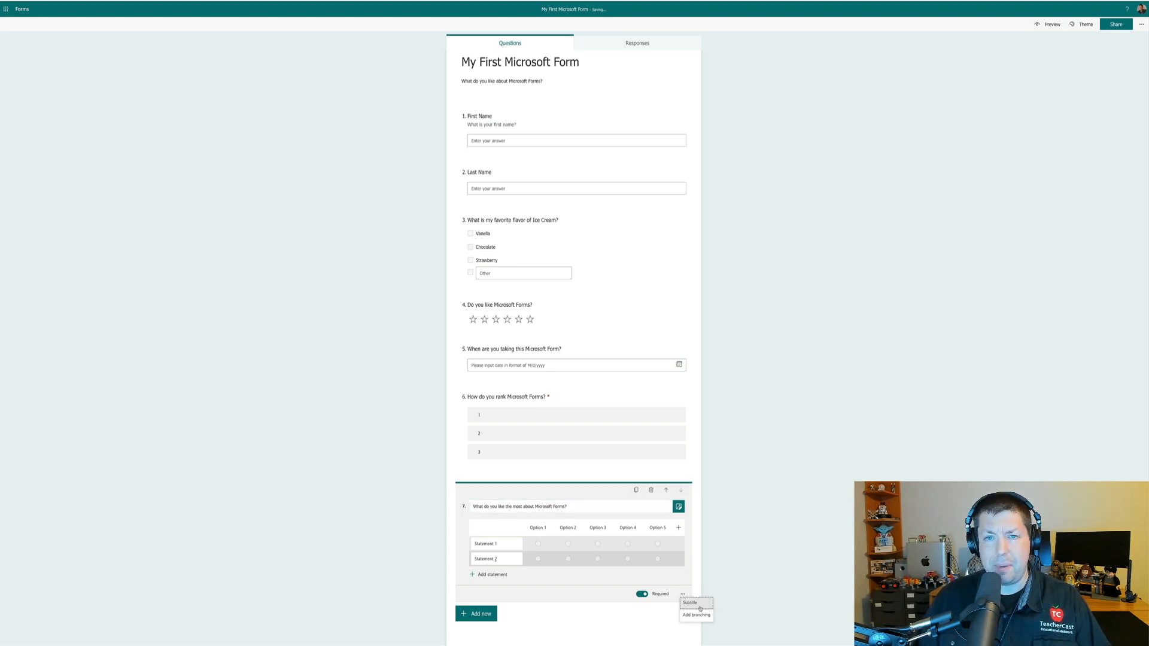
left_click(474, 543)
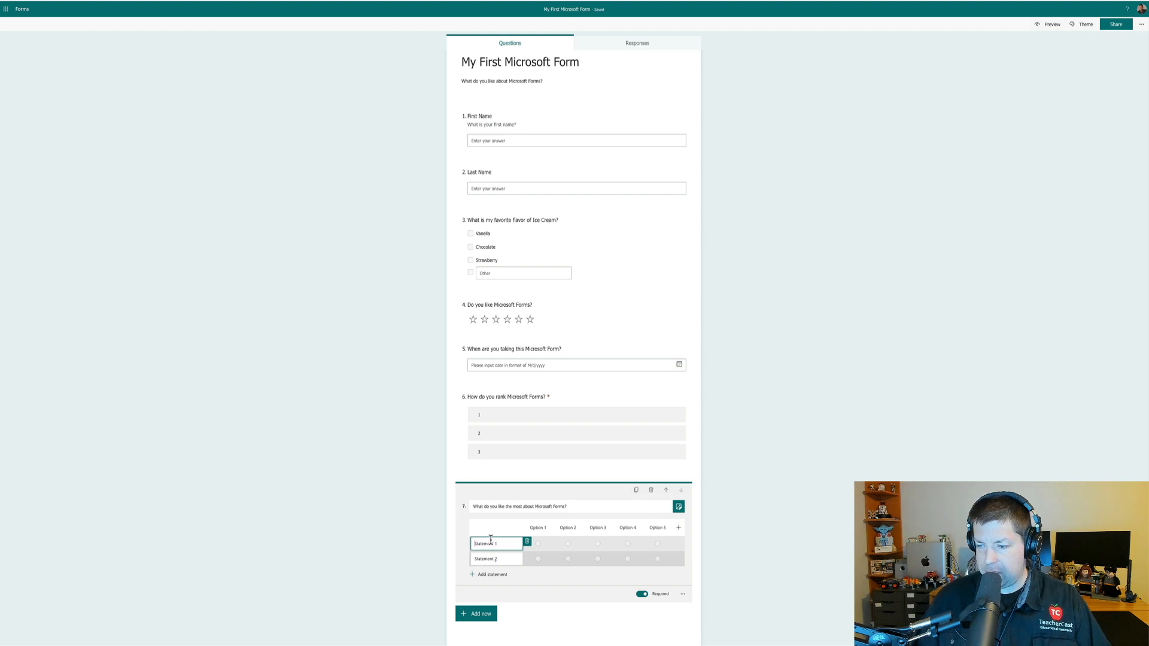
left_click_drag(474, 543, 491, 541)
triple_click(491, 541)
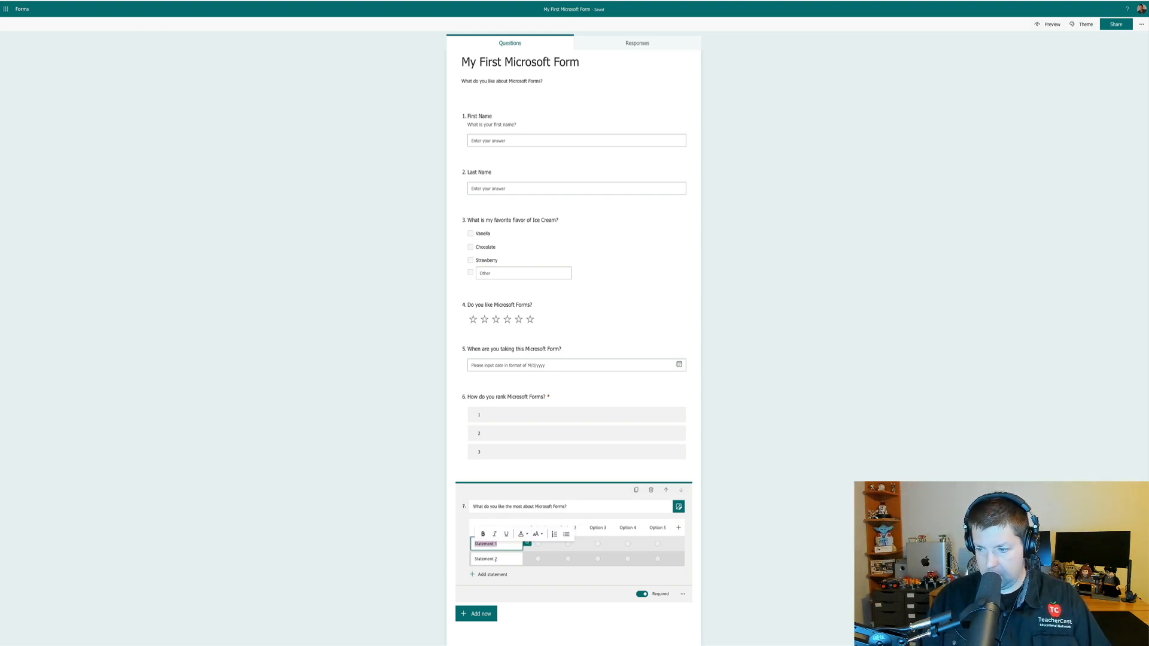
type("Ease of Use")
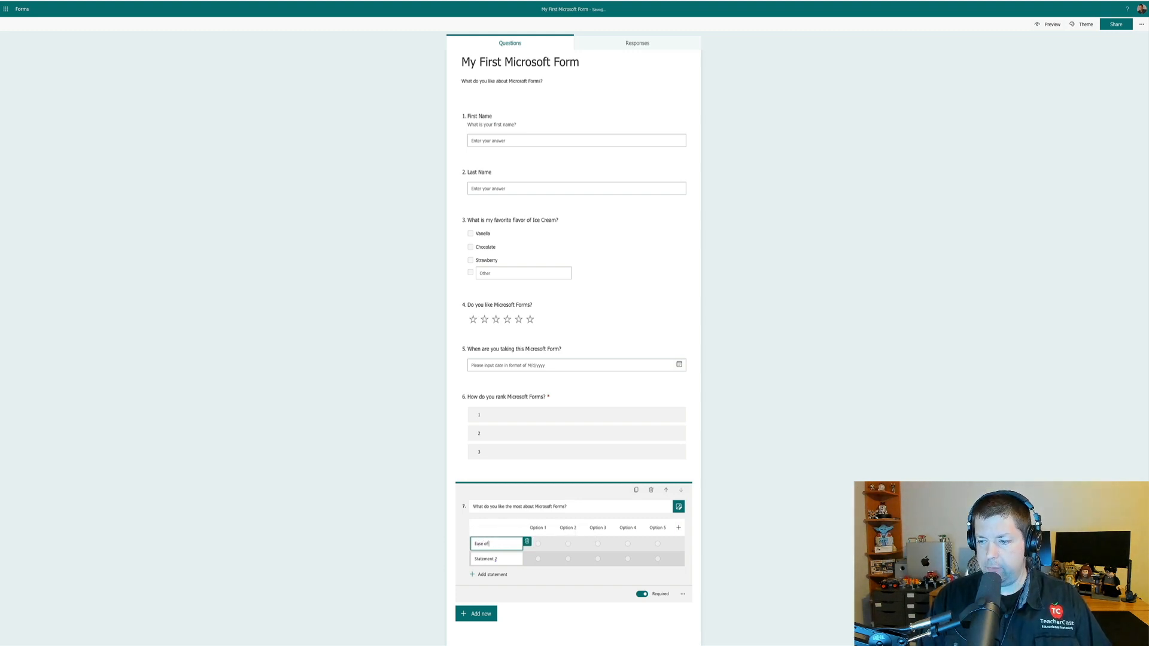
left_click_drag(474, 559, 446, 559)
left_click(503, 560)
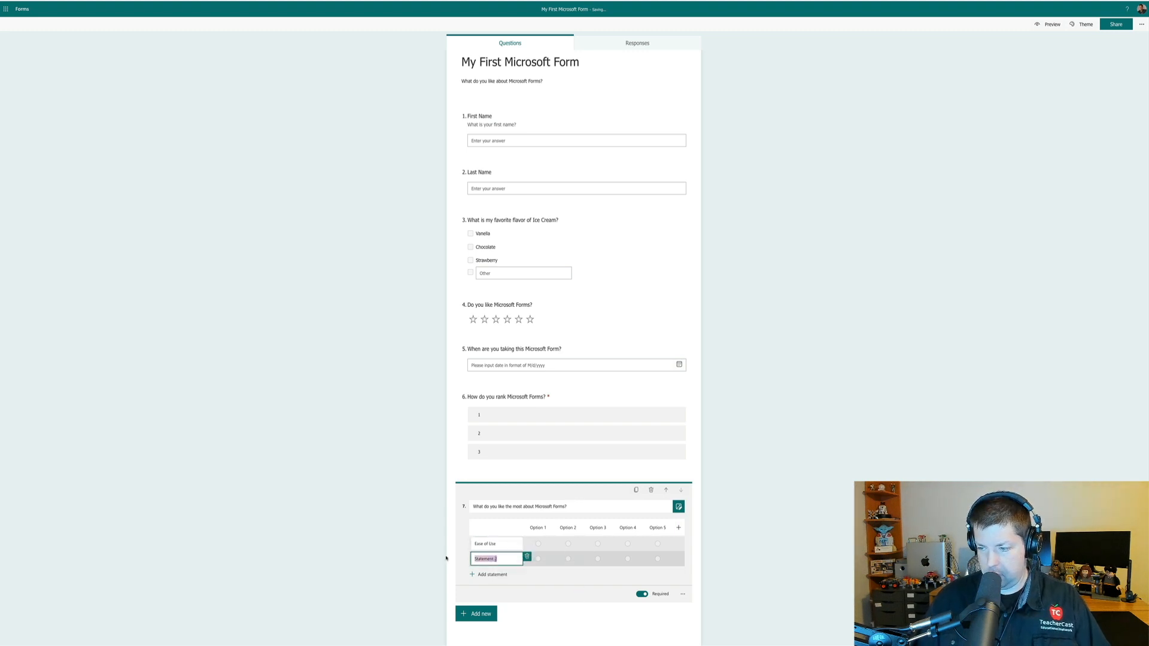
type("Great for Mo")
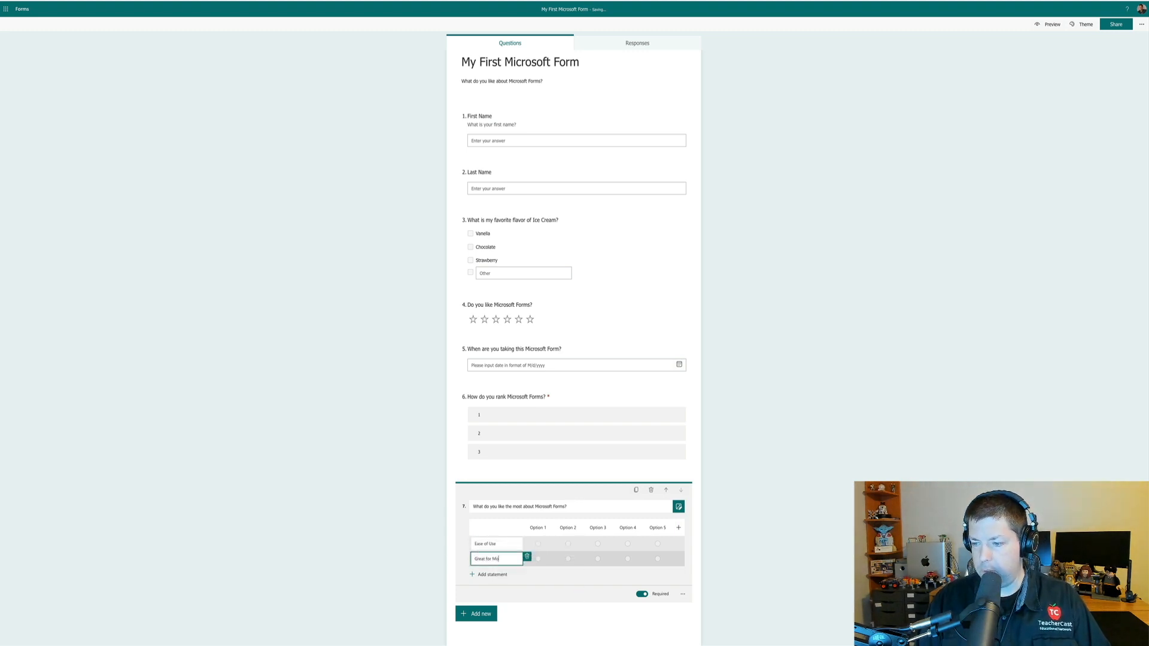
type("bile")
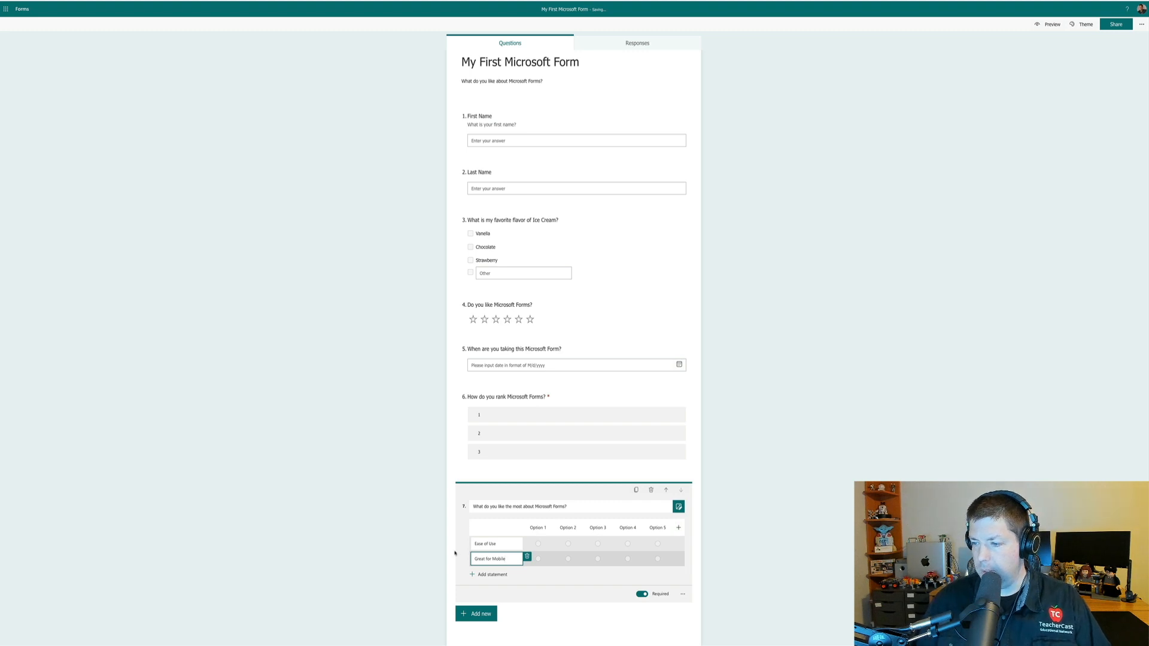
- Label the Likert question's five answer columns 1, 2, 3, 4 and 5, and close the question's editing
left_click_drag(529, 528, 633, 529)
type("1")
type("2")
type("3")
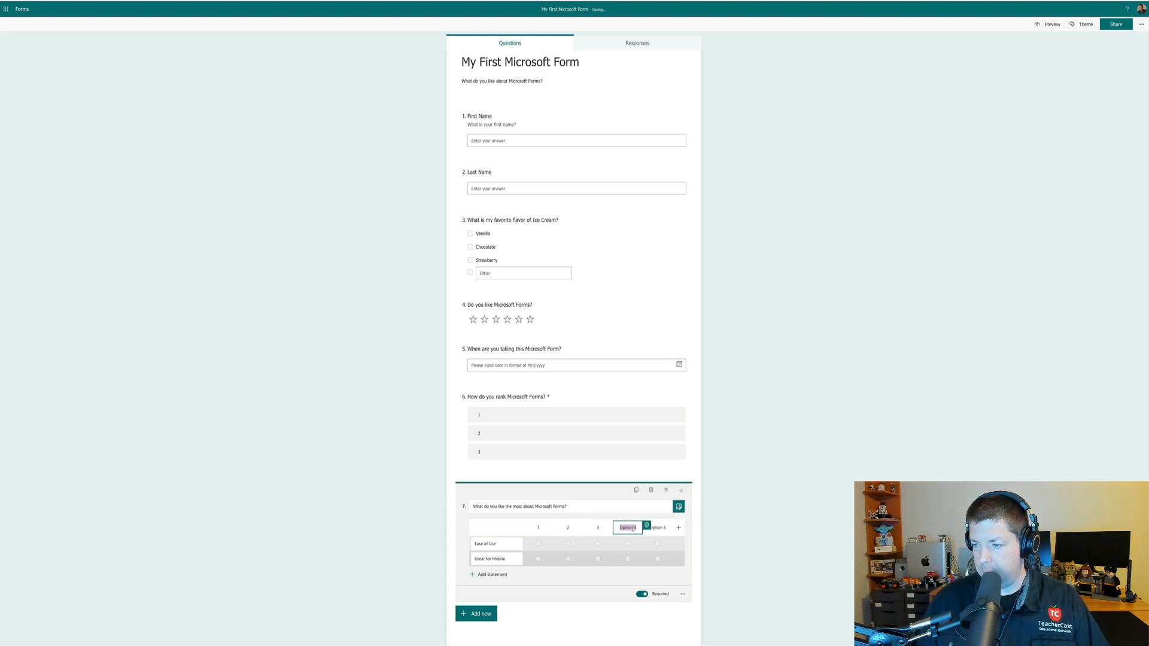
type("4")
left_click(657, 528)
type("5")
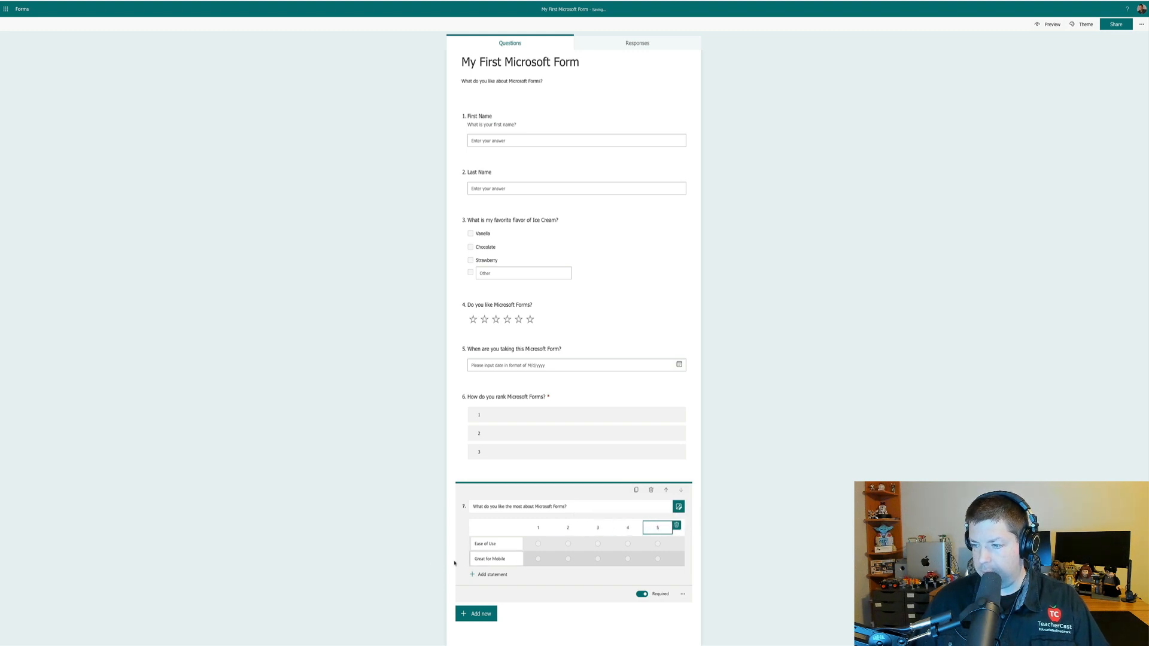
left_click(420, 559)
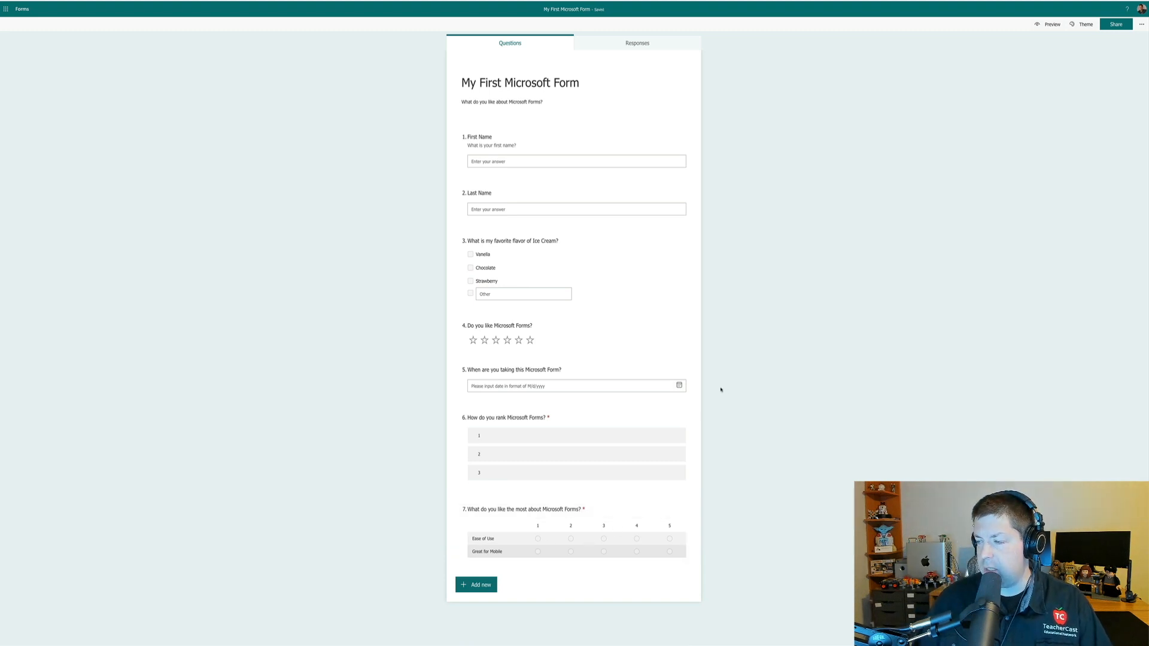
- Test the Likert question in the preview by trying different ratings, ending with 5 for Ease of Use and 4 for Great for Mobile
left_click(1048, 24)
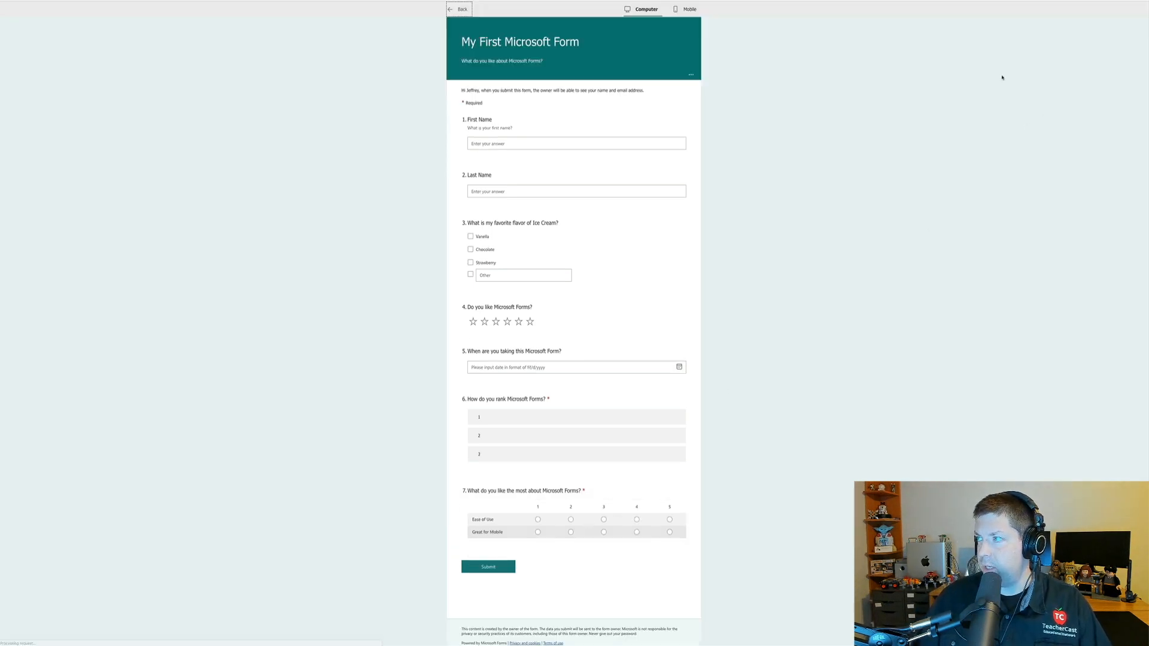
left_click(538, 519)
left_click(571, 532)
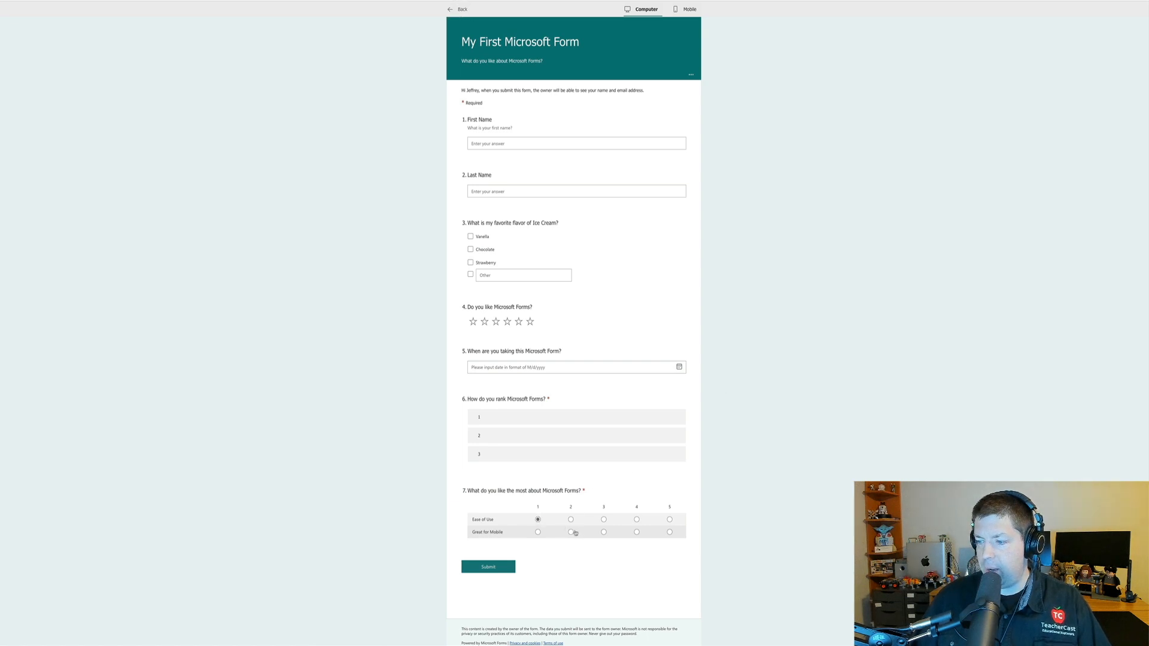
left_click(604, 519)
left_click(636, 532)
left_click(669, 519)
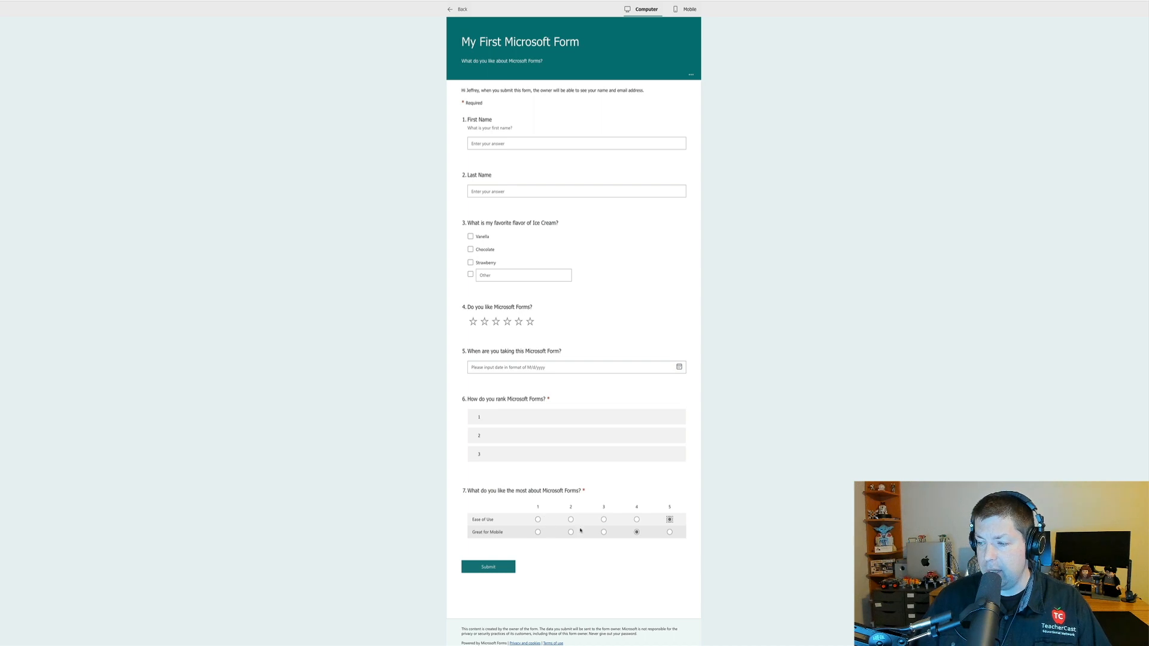
- Try different ratings for the Great for Mobile statement in the preview, ending with 4, and return to editing the form
left_click(538, 532)
left_click(570, 532)
left_click(603, 532)
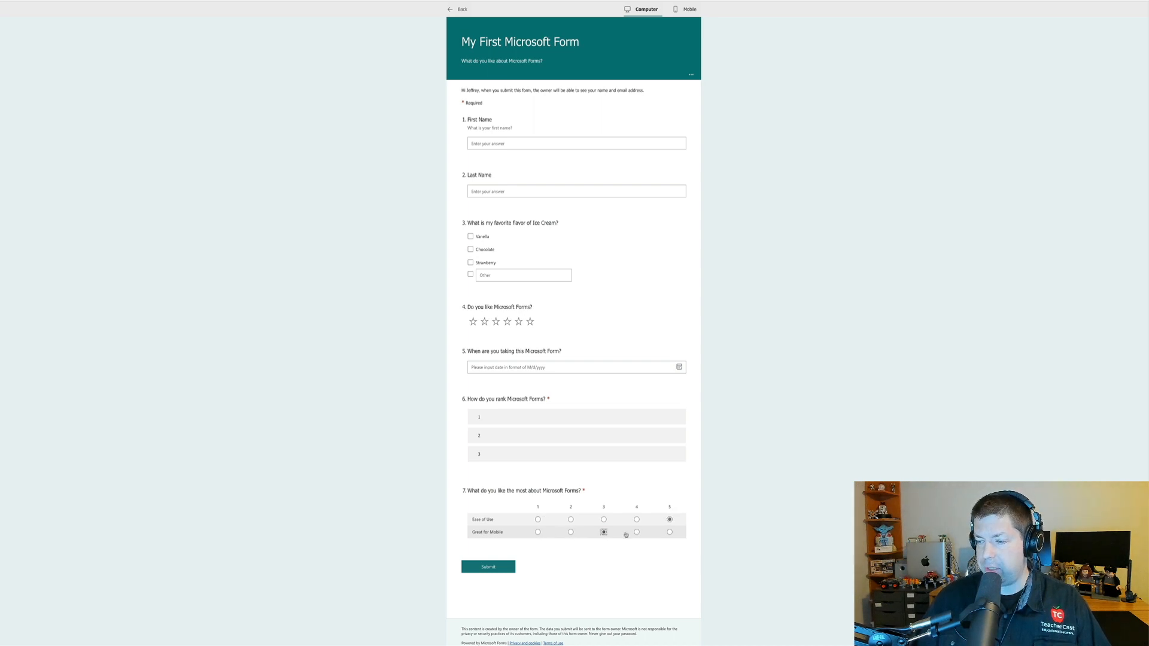
left_click(636, 532)
left_click(456, 9)
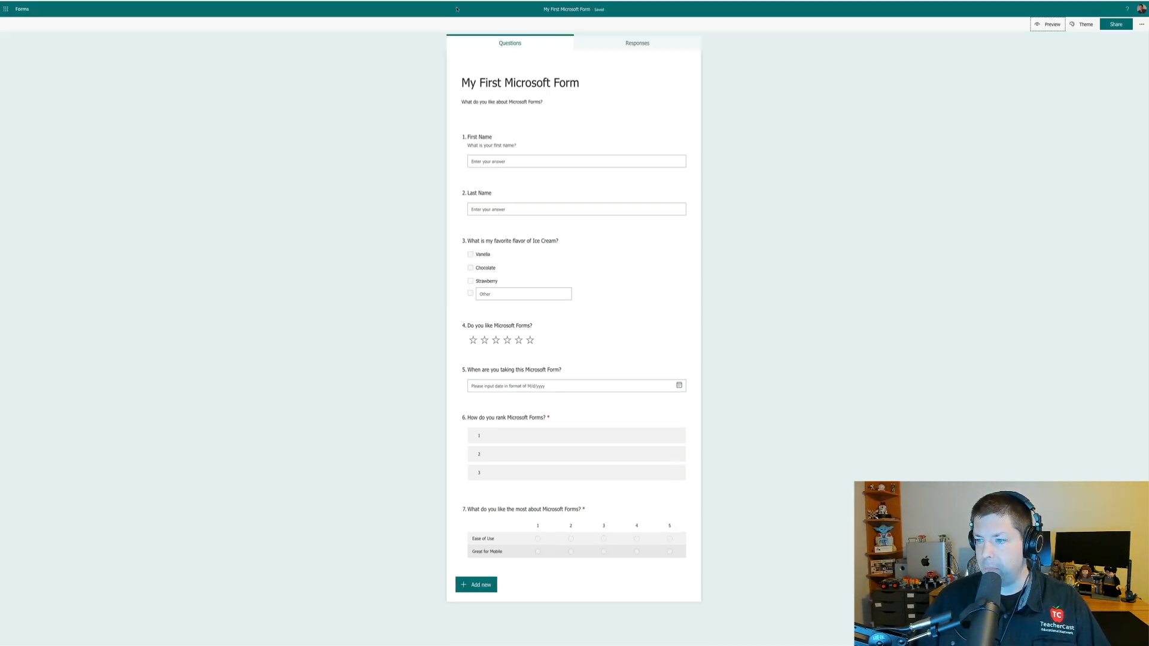
- Add a file upload question titled "Please send your video files today!" below the Likert question, accepting the OneDrive folder creation
left_click(477, 585)
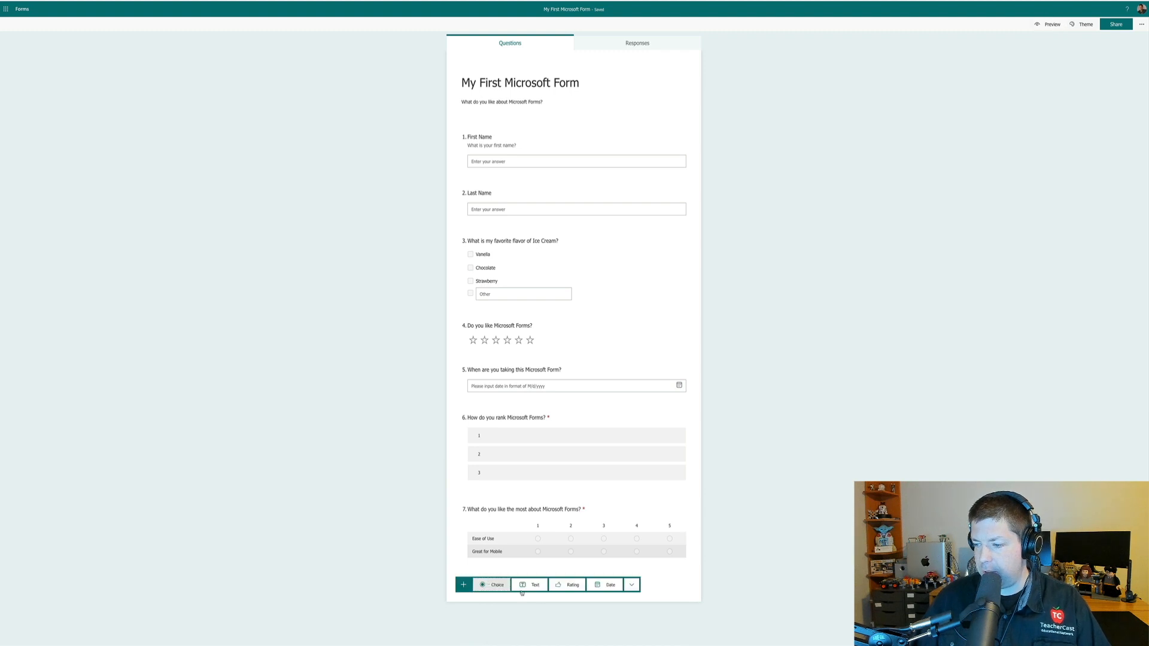
left_click(631, 586)
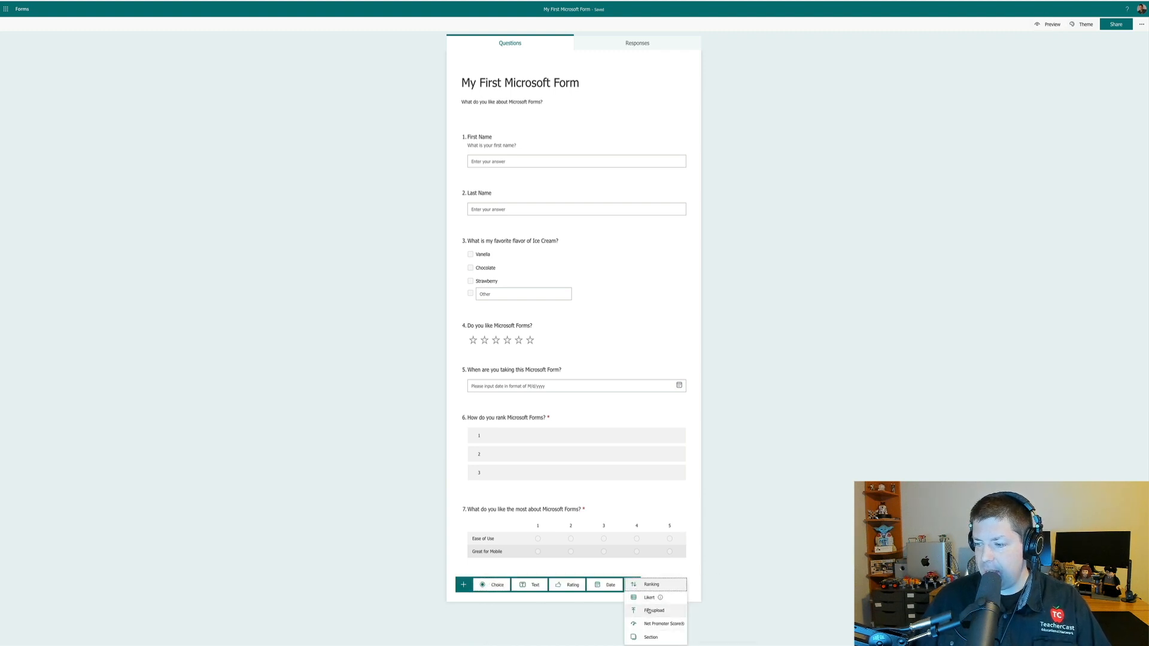
left_click(648, 611)
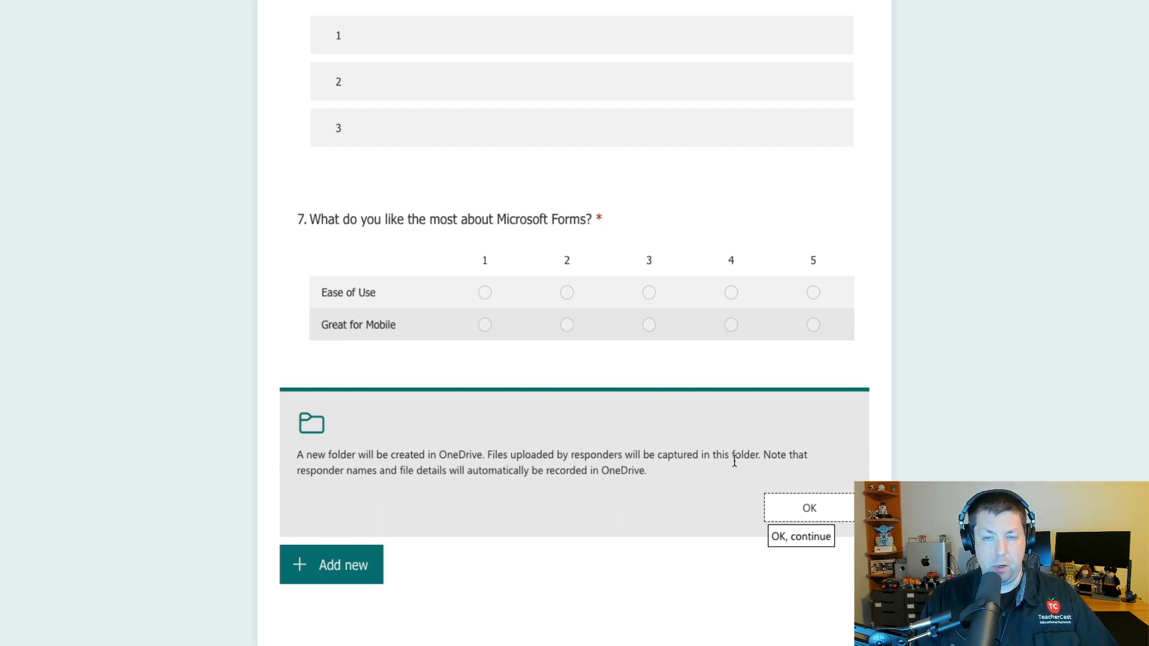
left_click(813, 509)
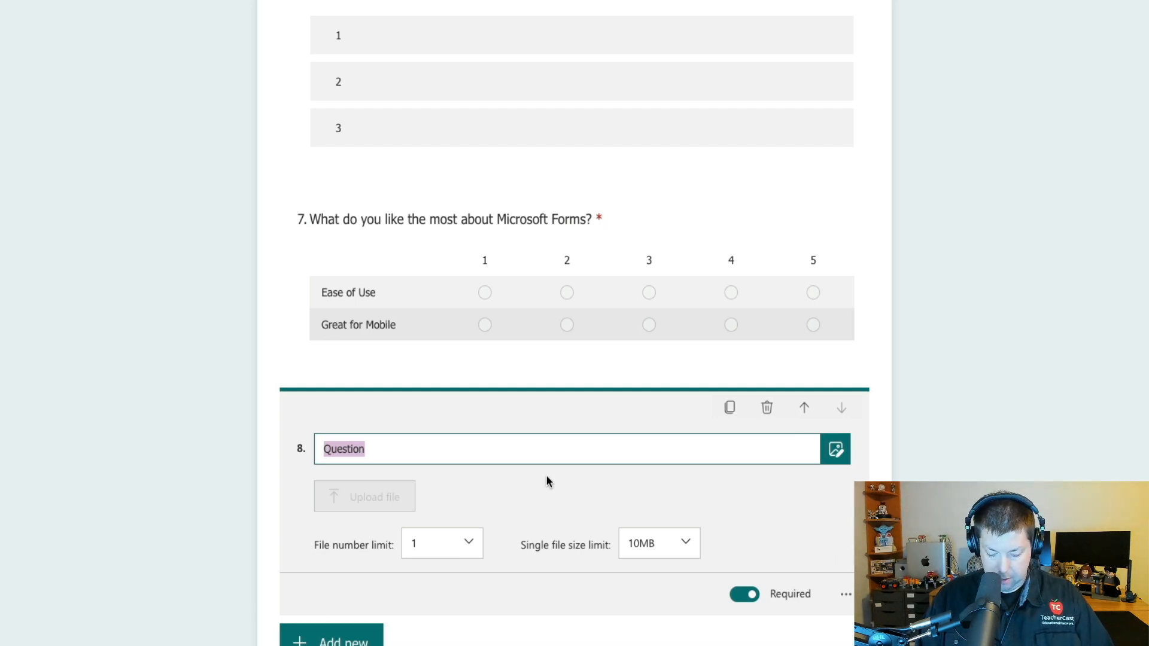
type("Please send")
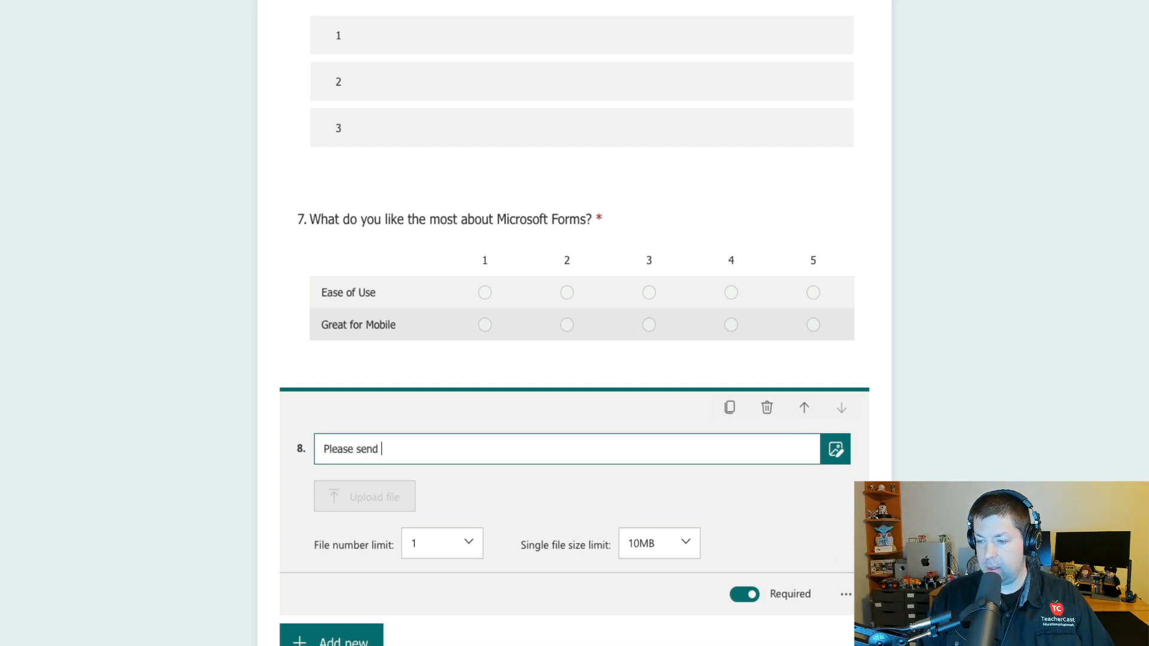
type(" your video f")
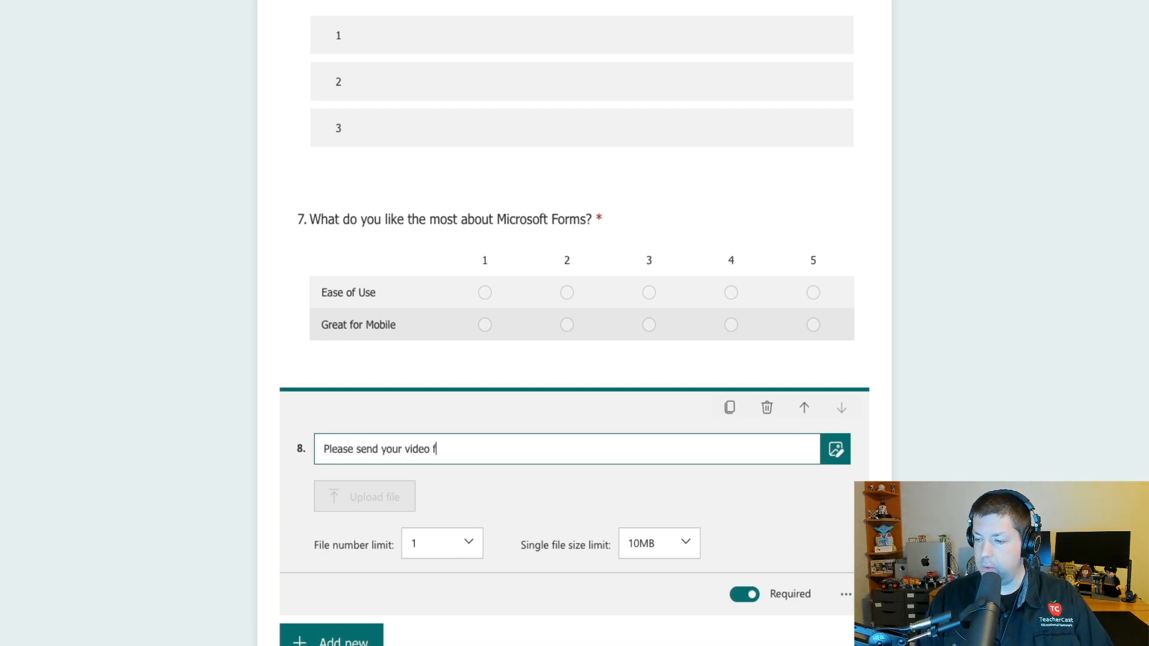
type("iles today!")
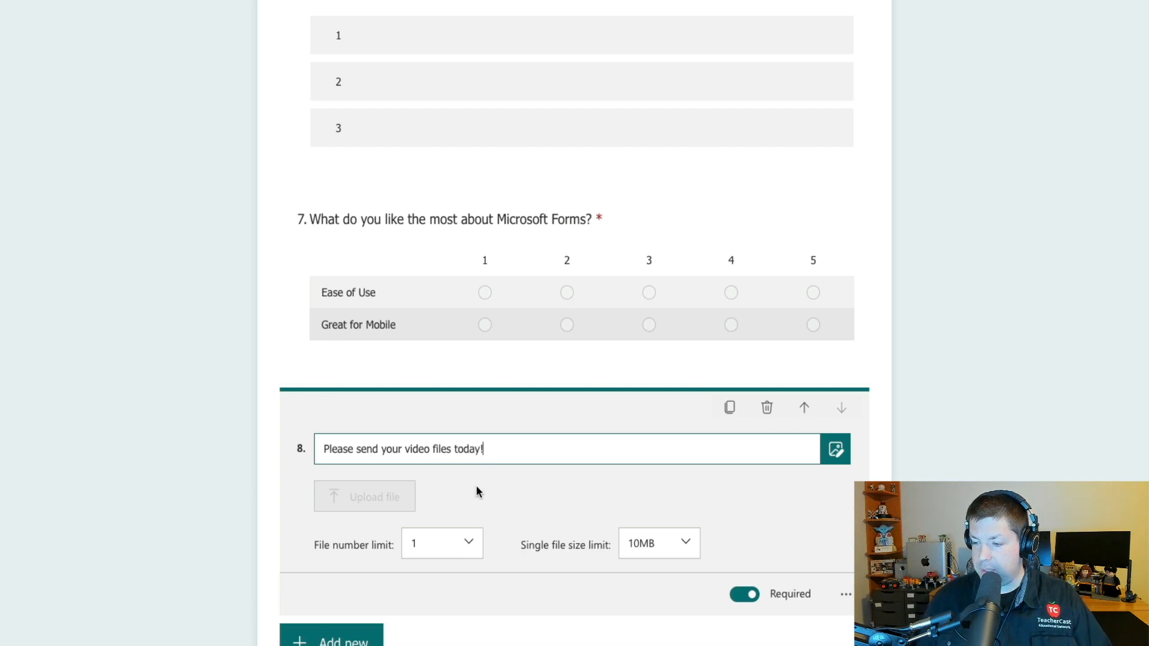
- Review the file upload question's file number and single file size limit options, and make the question optional
left_click(469, 542)
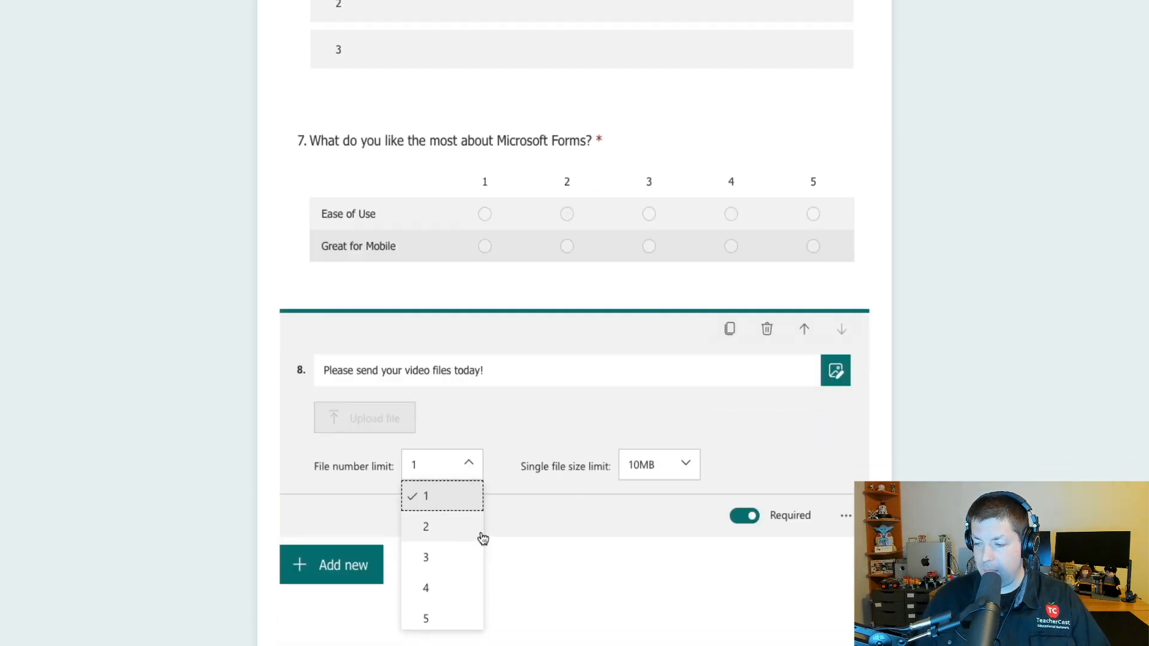
scroll(462, 605, "down", 5)
scroll(461, 605, "up", 5)
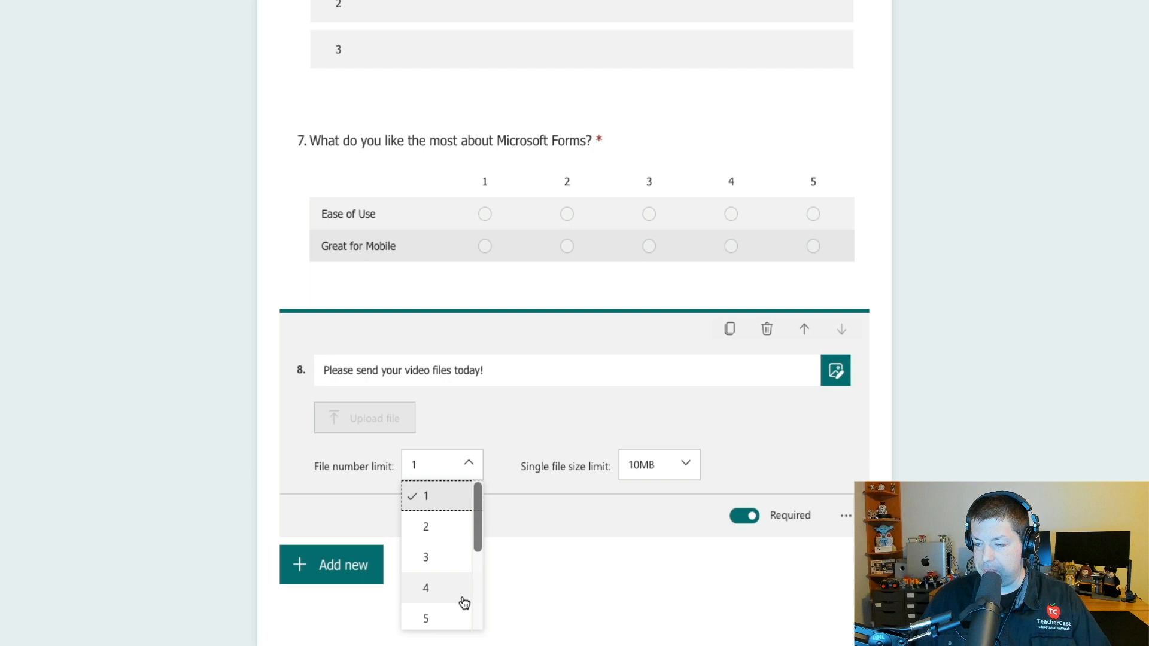
left_click(547, 515)
left_click(684, 466)
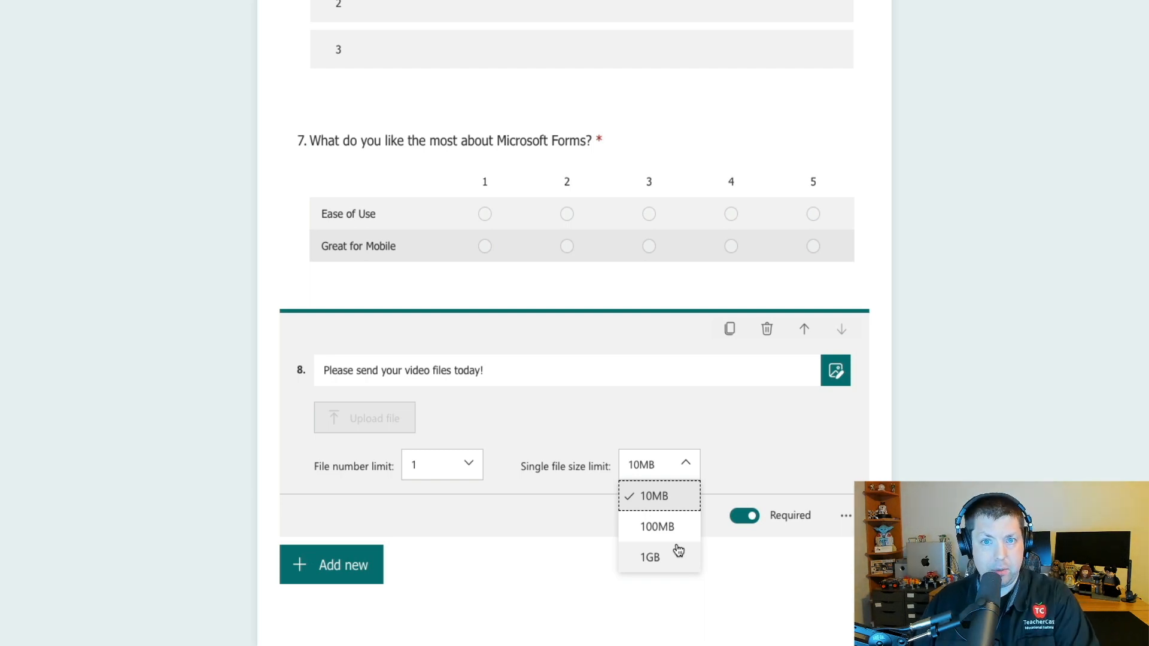
left_click(813, 503)
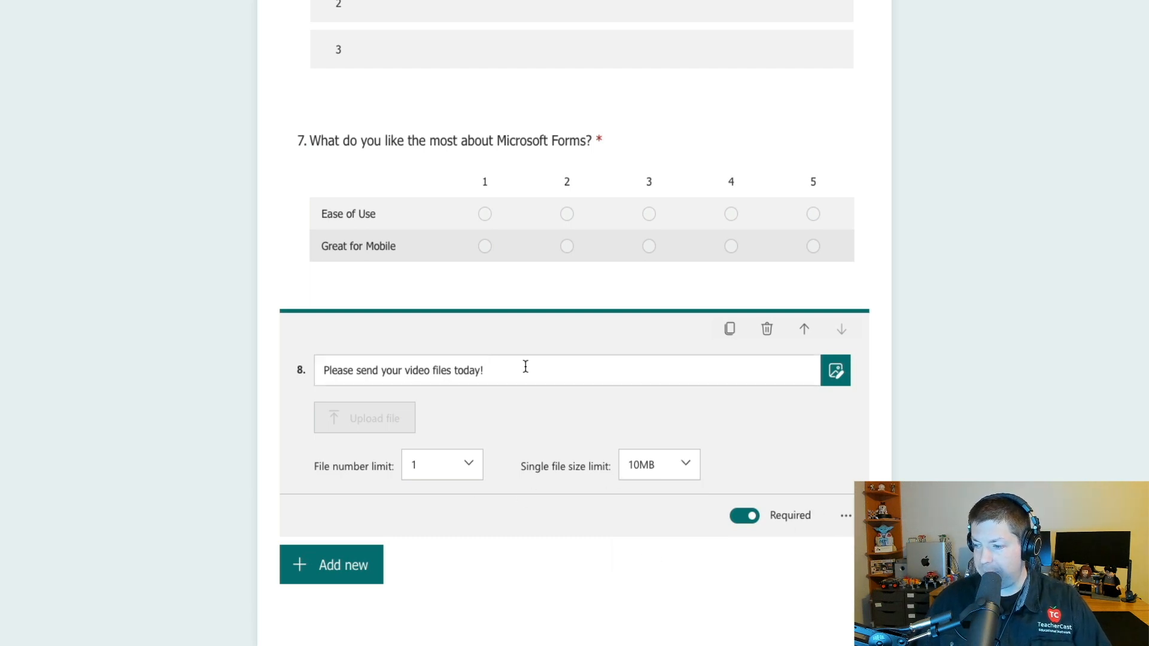
left_click(747, 516)
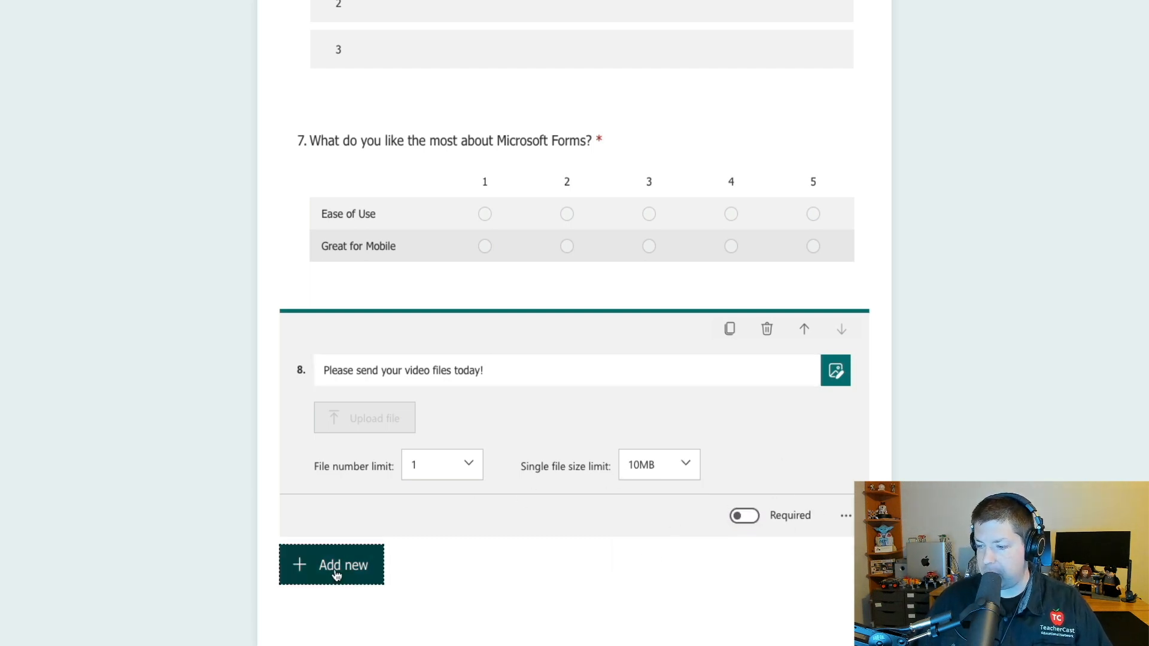
- Add a Net Promoter Score question reading "How likely are you to recommend Microsoft Forms?" and accept the suggestion to add the estimated completion time
left_click(336, 567)
left_click(717, 567)
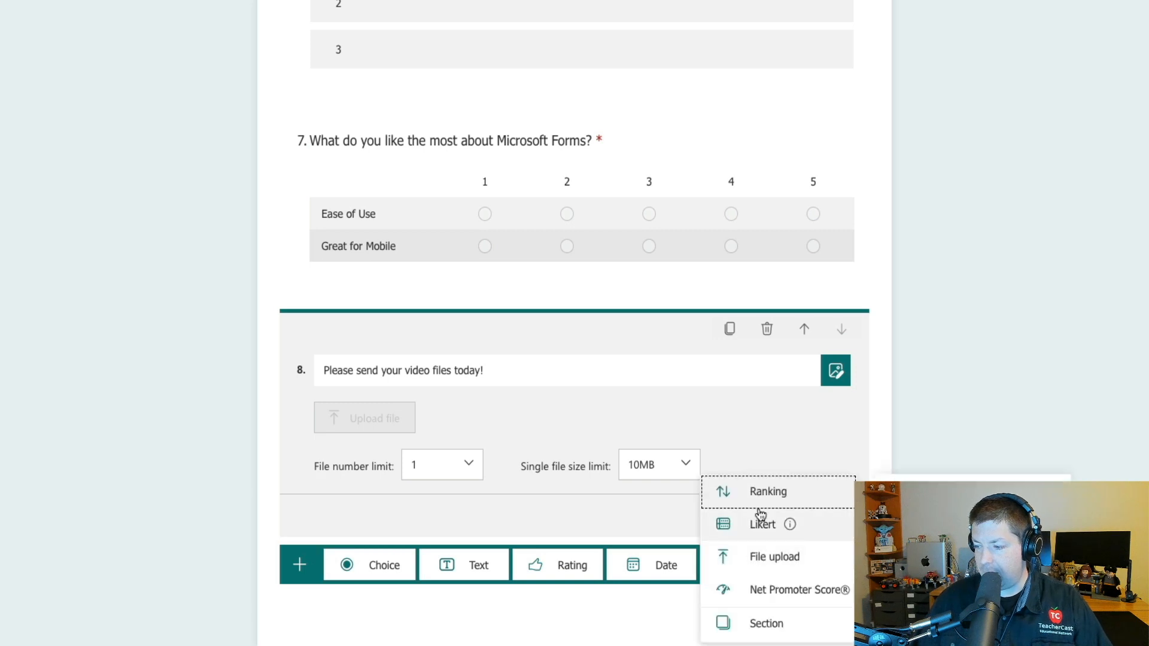
left_click(816, 602)
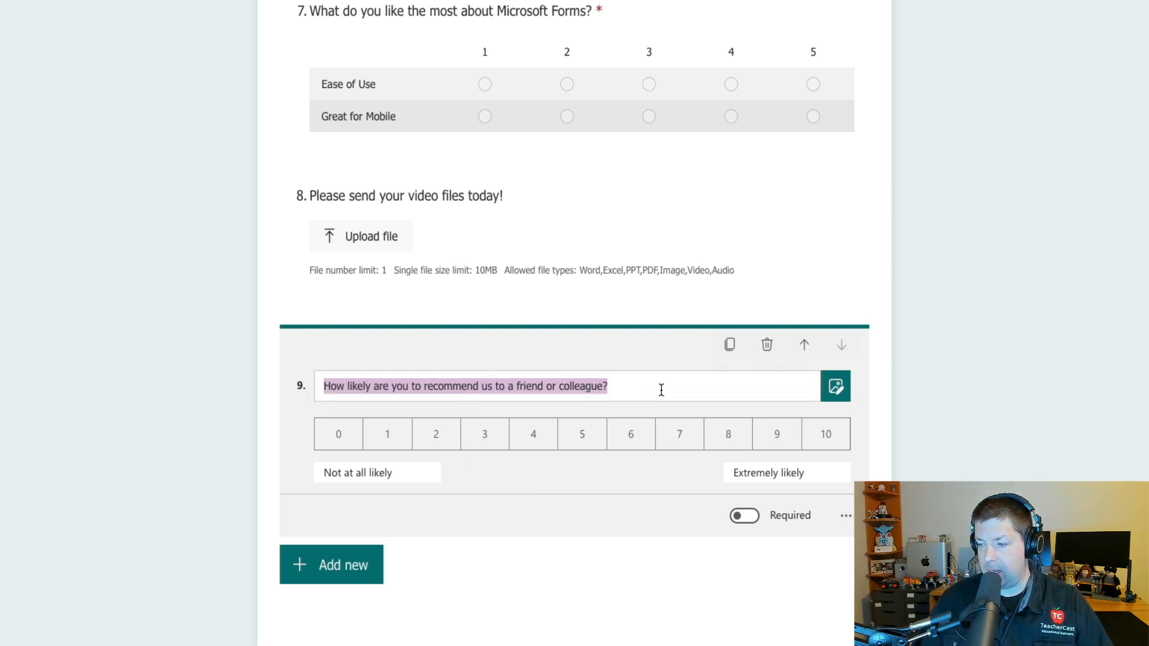
left_click(628, 392)
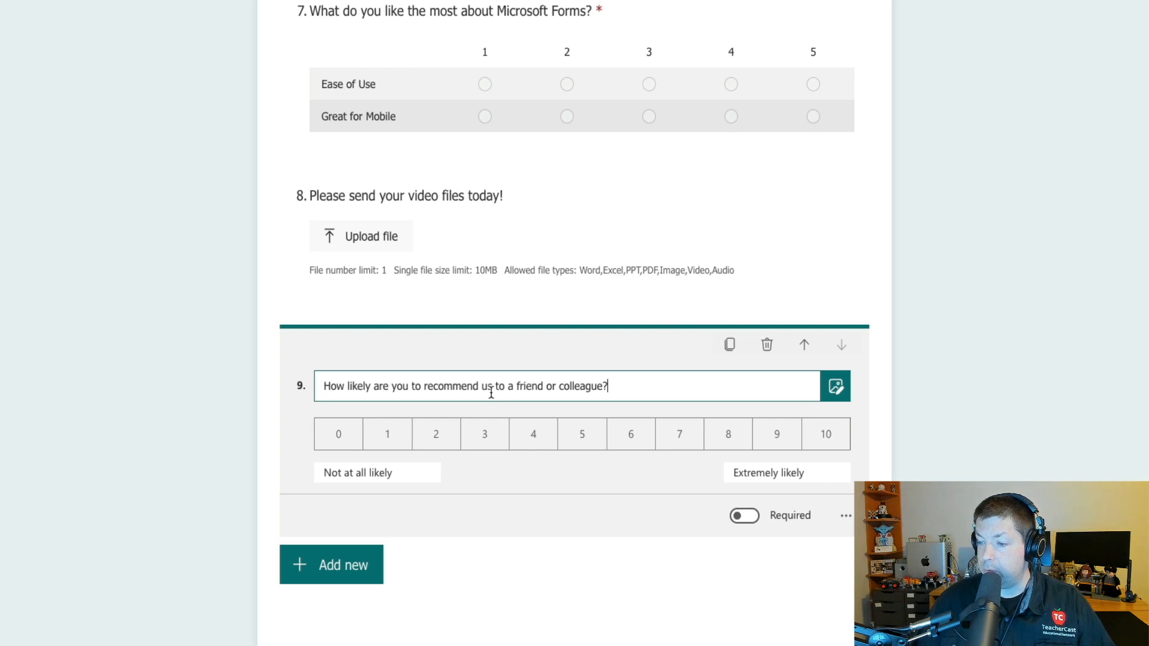
left_click_drag(483, 392, 543, 405)
type("Micro")
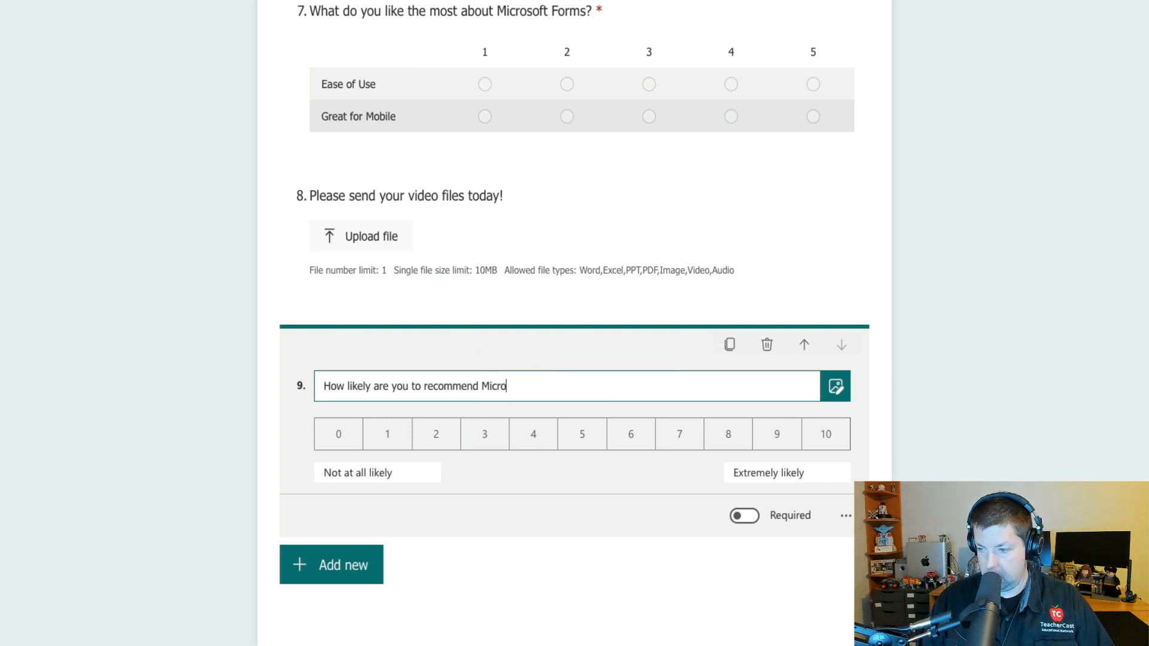
type("soft Forms?")
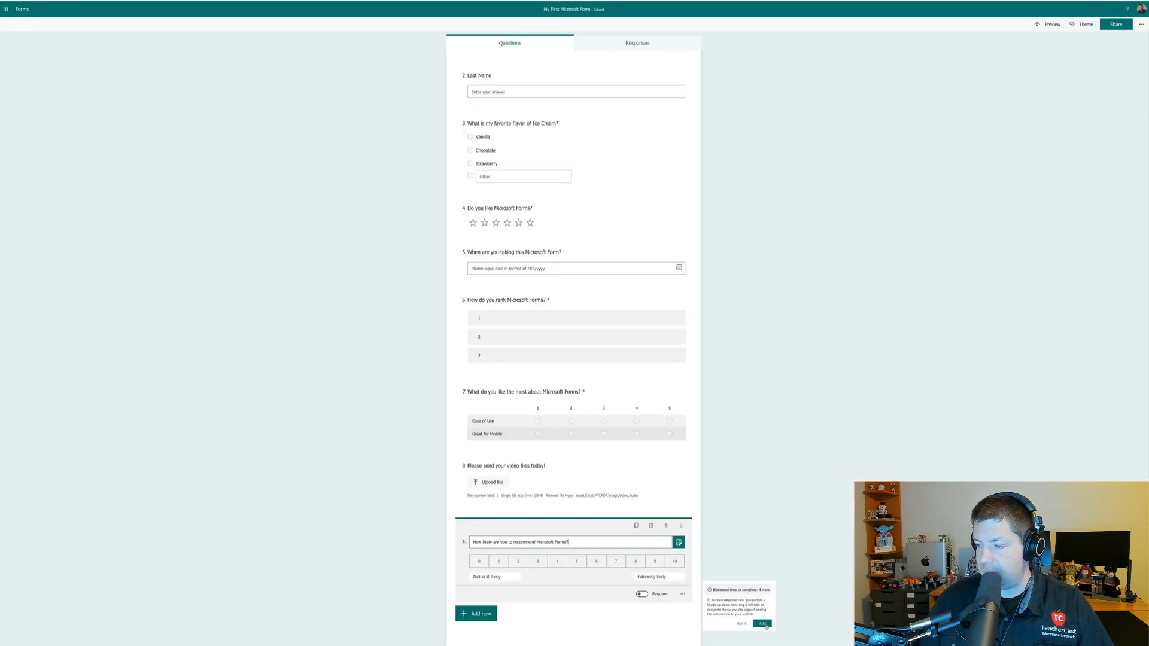
left_click(765, 624)
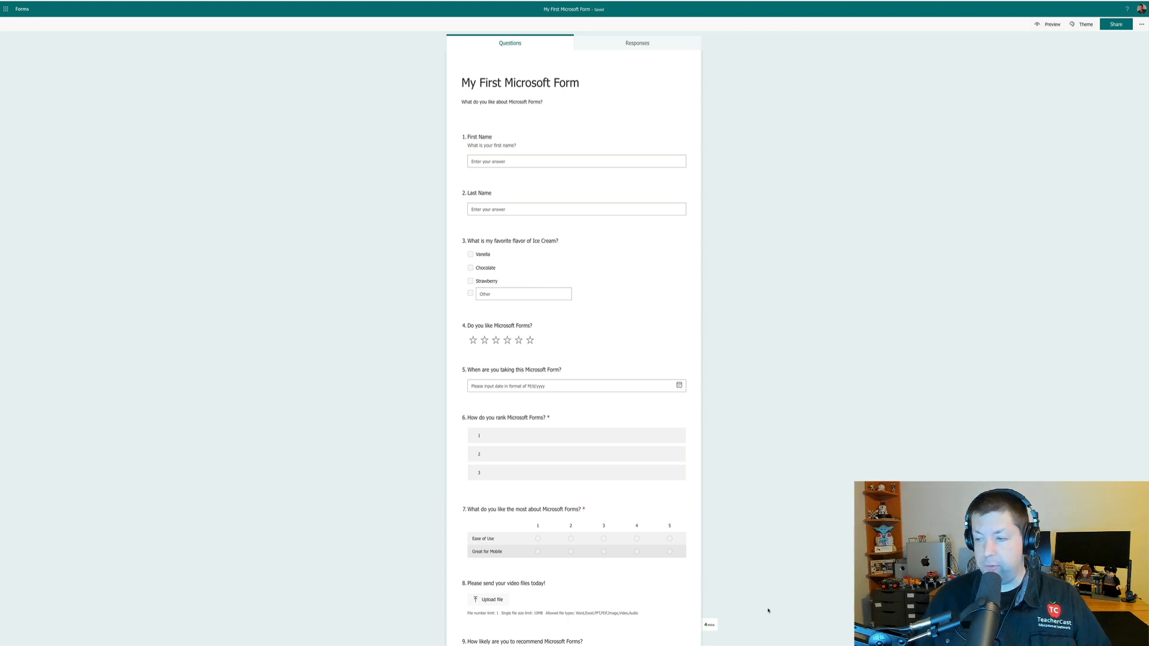
scroll(569, 569, "down", 2)
left_click(475, 629)
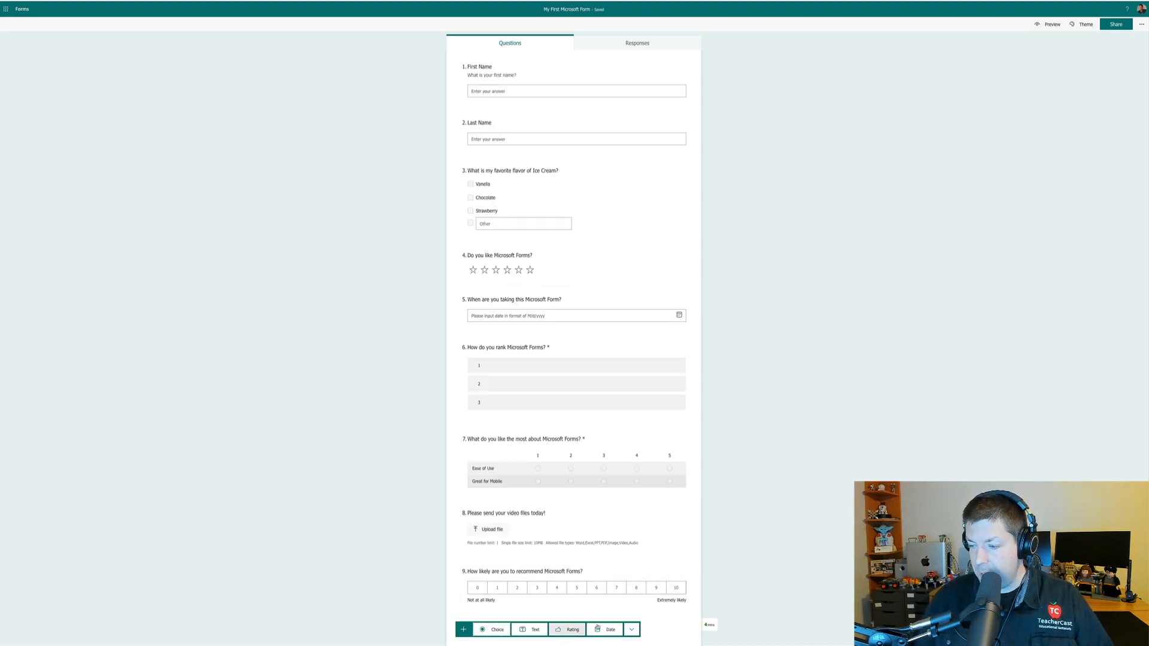
left_click(630, 628)
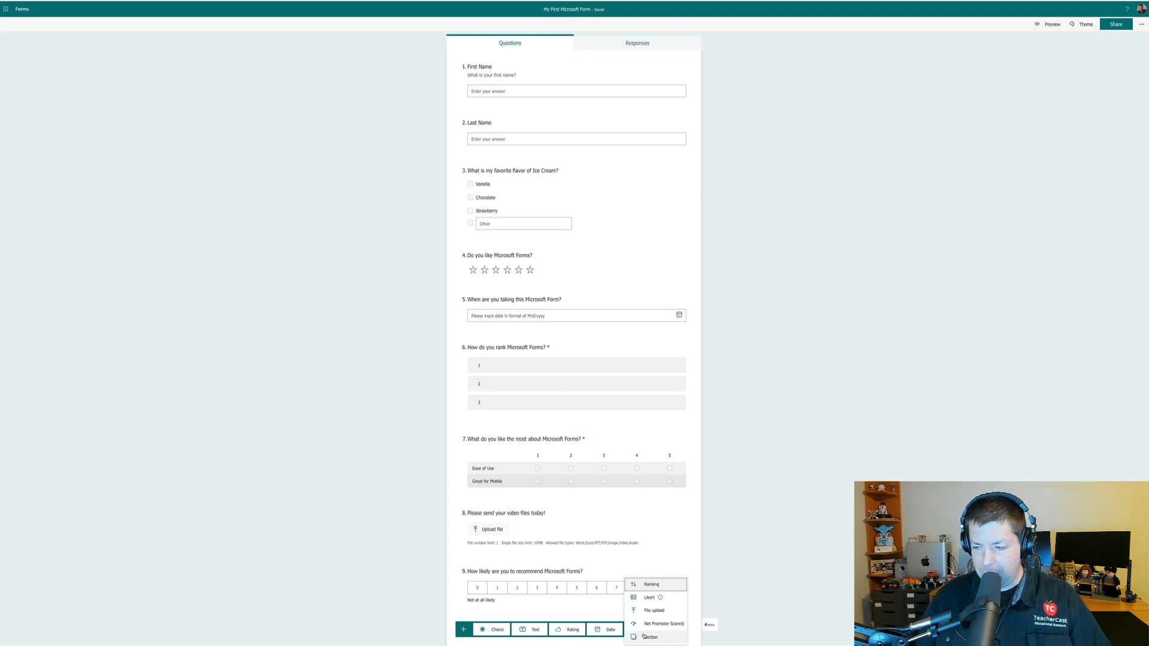
left_click(424, 603)
scroll(522, 386, "up", 2)
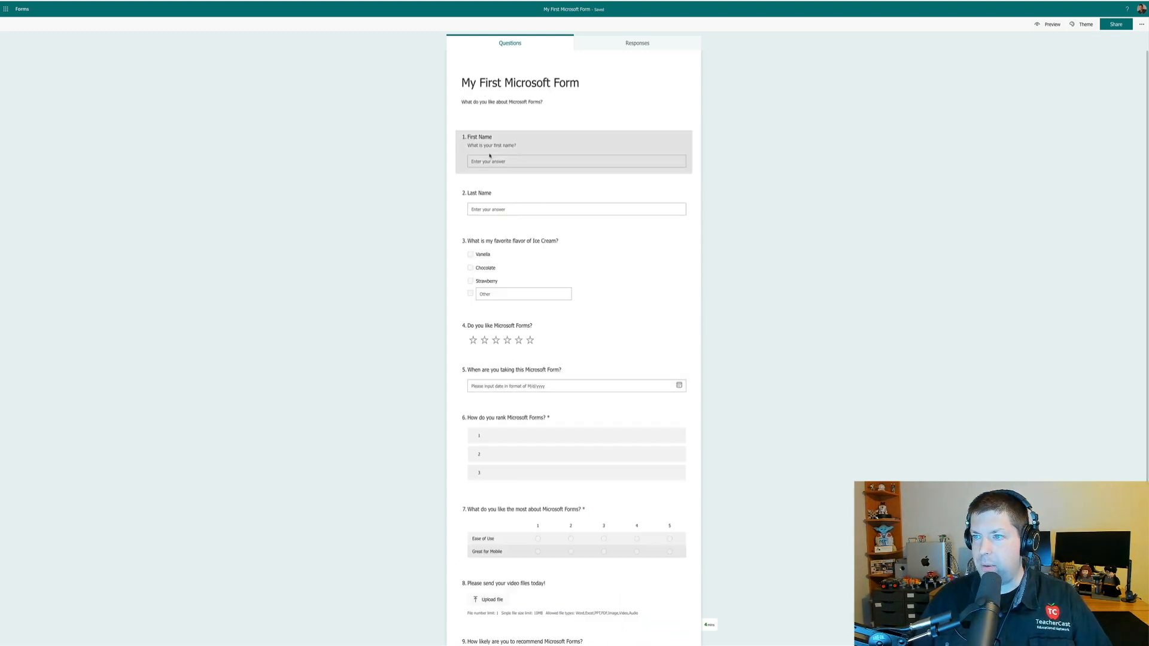
left_click(555, 208)
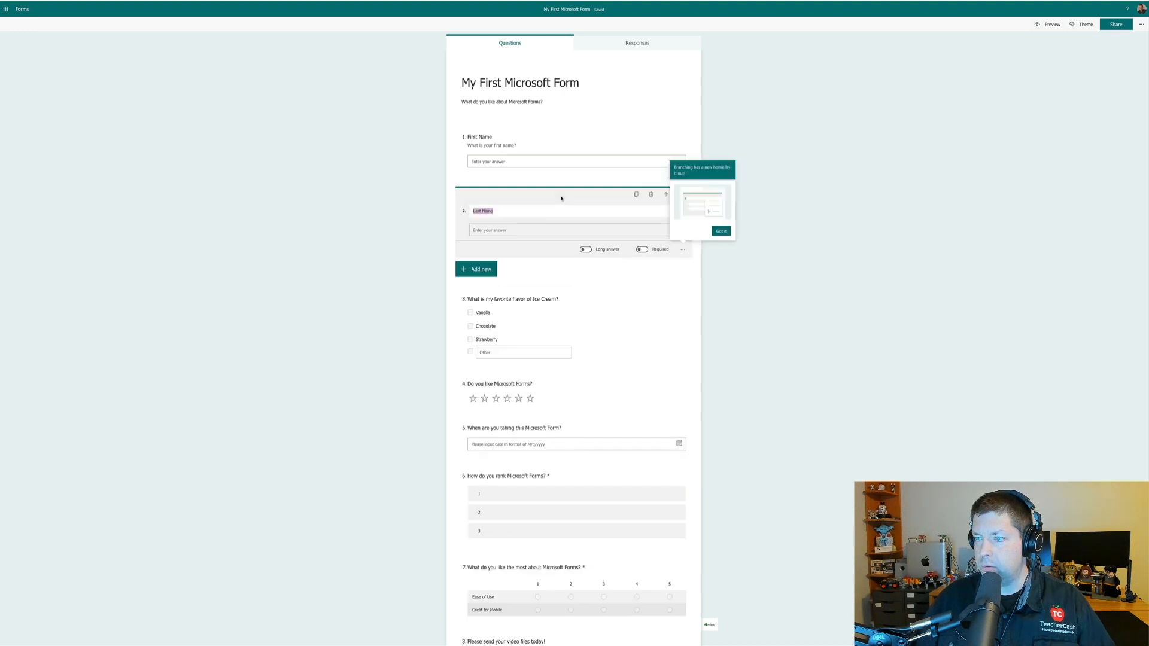
left_click(682, 252)
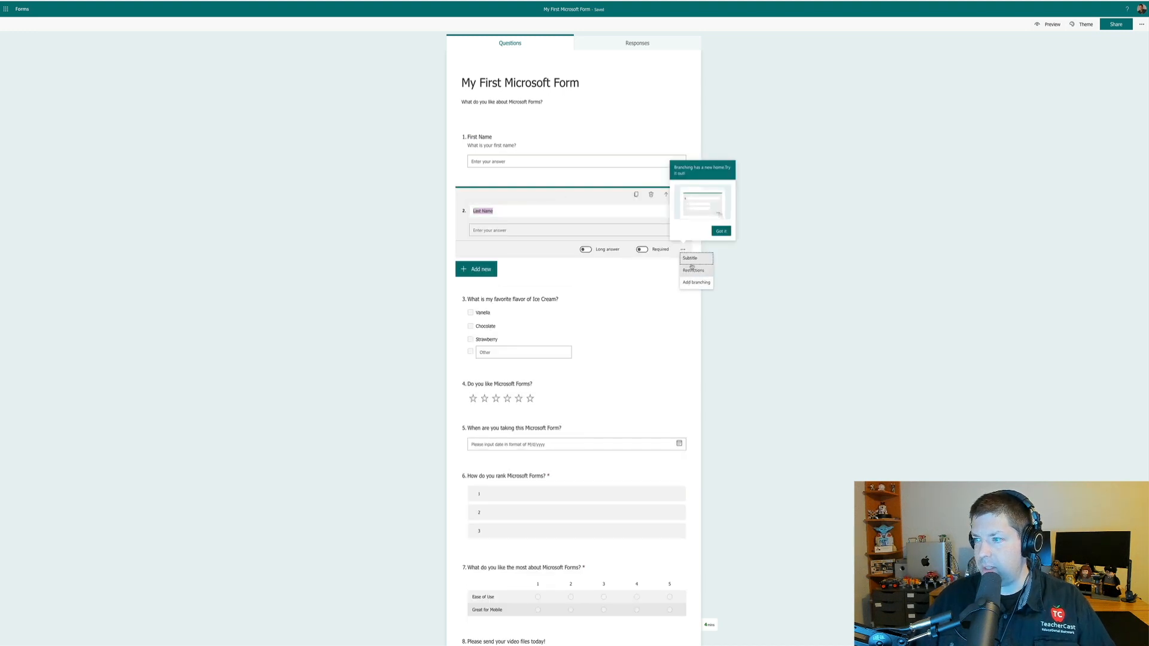
left_click(737, 259)
left_click(614, 219)
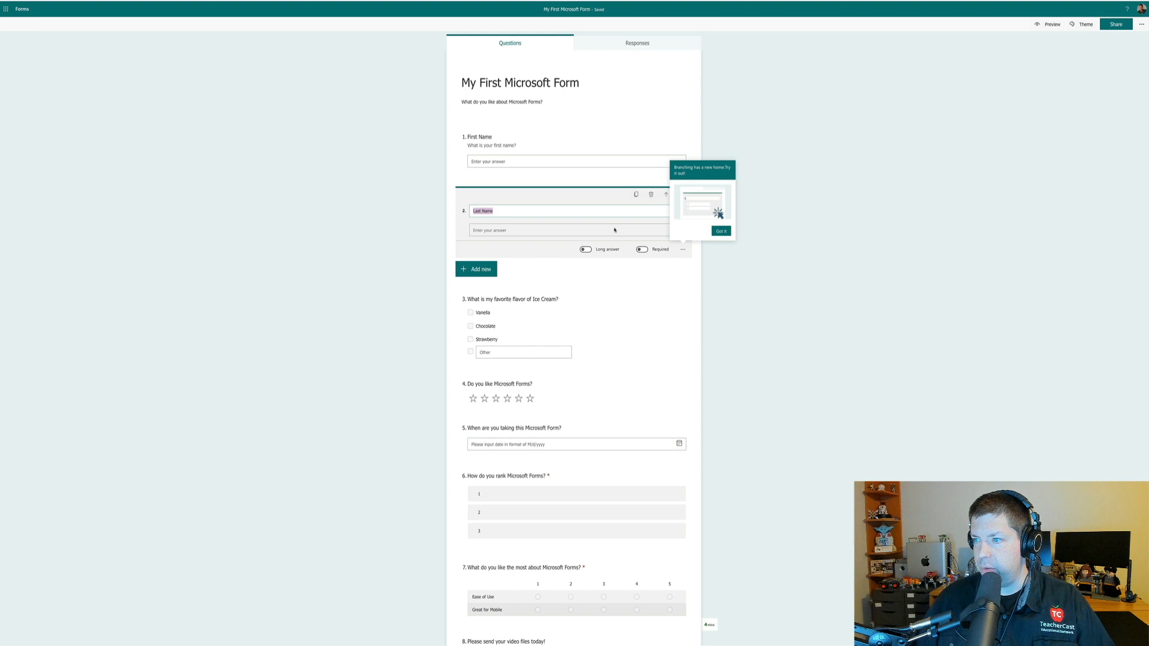
left_click(580, 282)
left_click(428, 270)
- Insert a section titled "New Section" after the Last Name question and close its editing
left_click(508, 201)
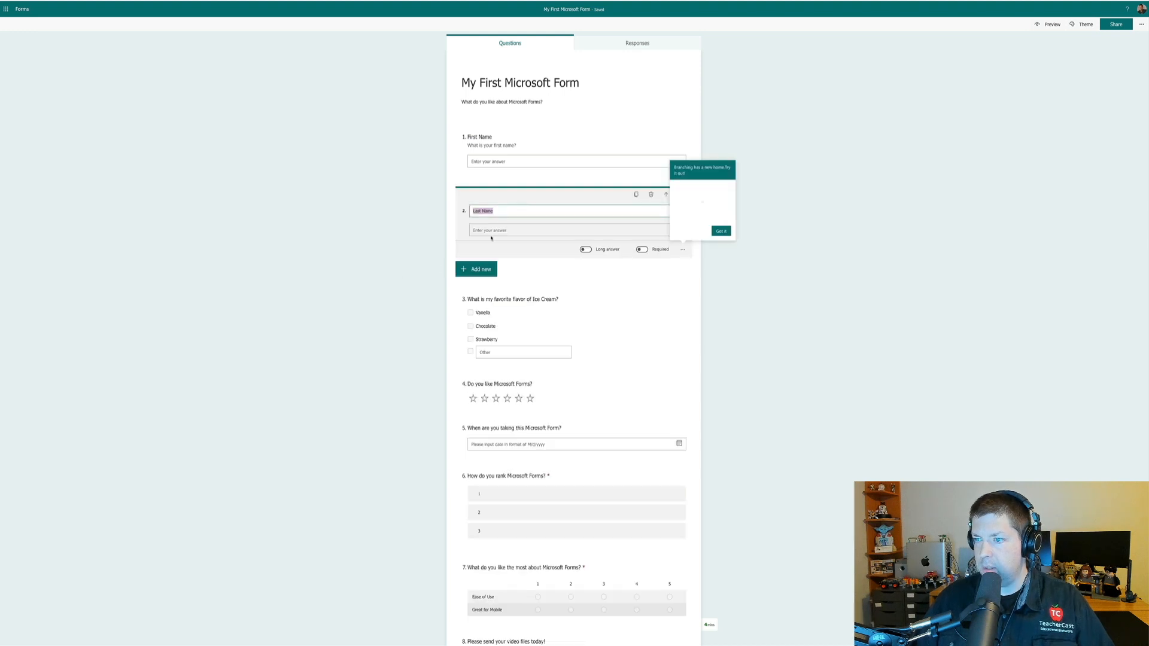
left_click(631, 270)
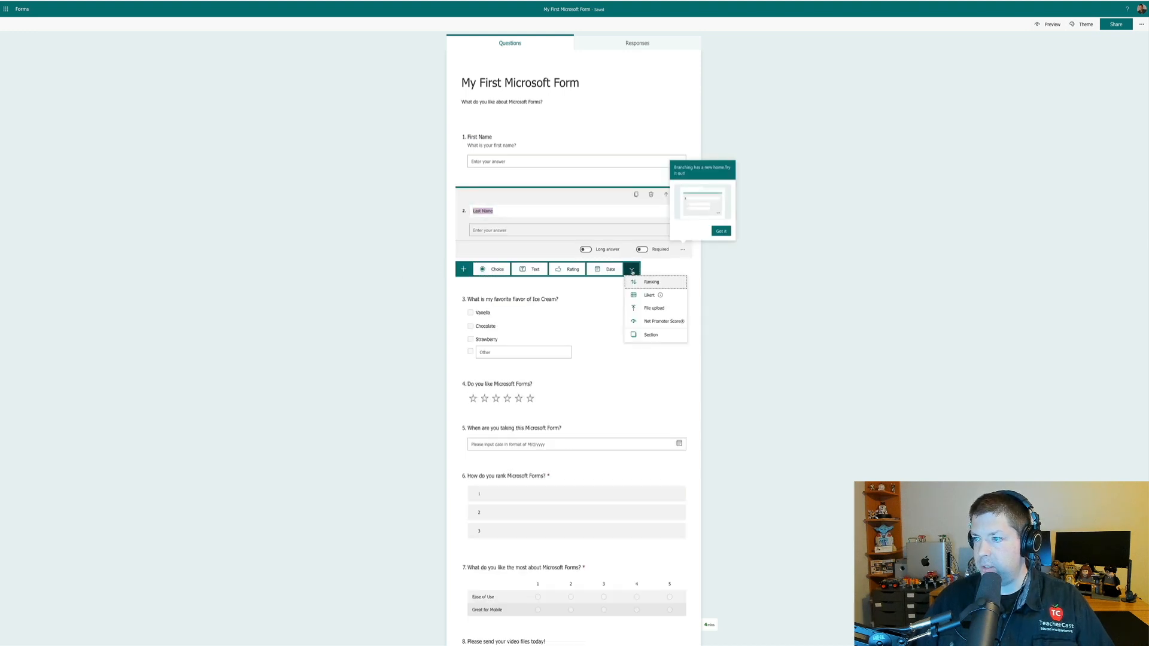
left_click(643, 335)
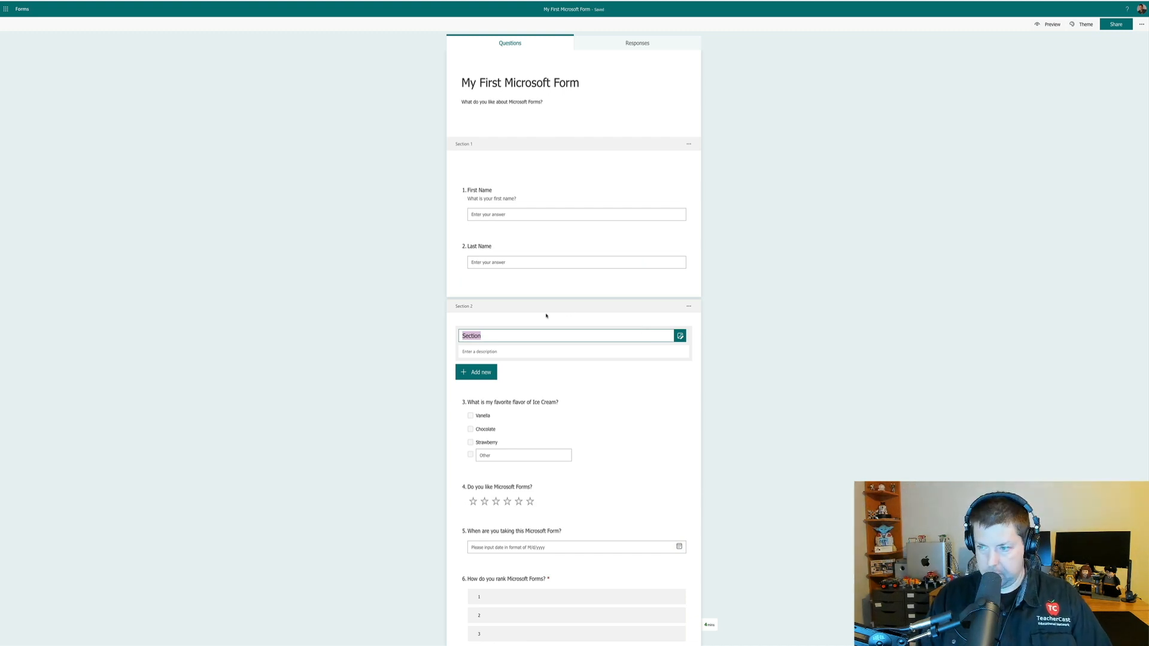
type("New Section")
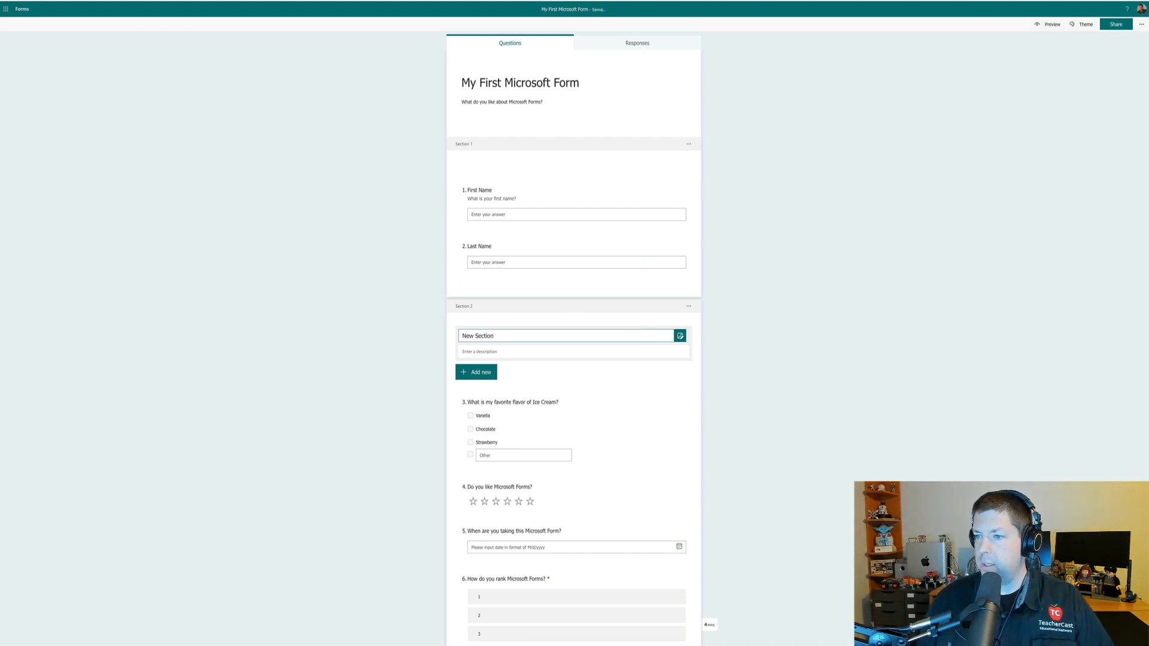
left_click(425, 334)
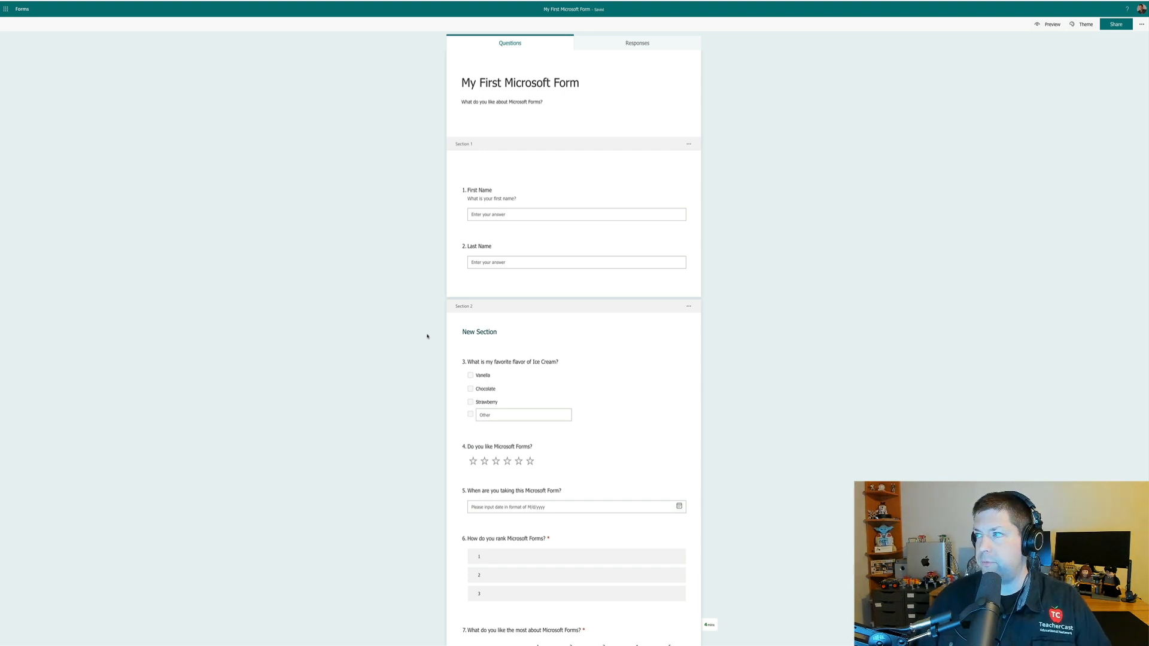
- Preview the sectioned form, advance to its second section, and return to editing
left_click(1049, 27)
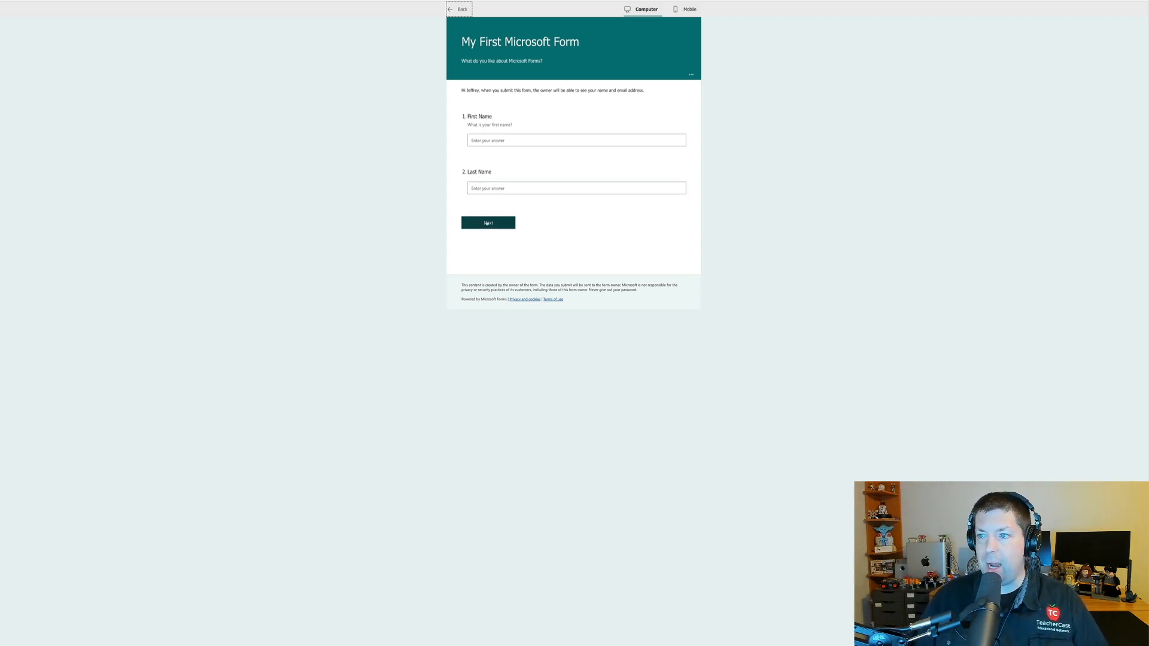
left_click(487, 224)
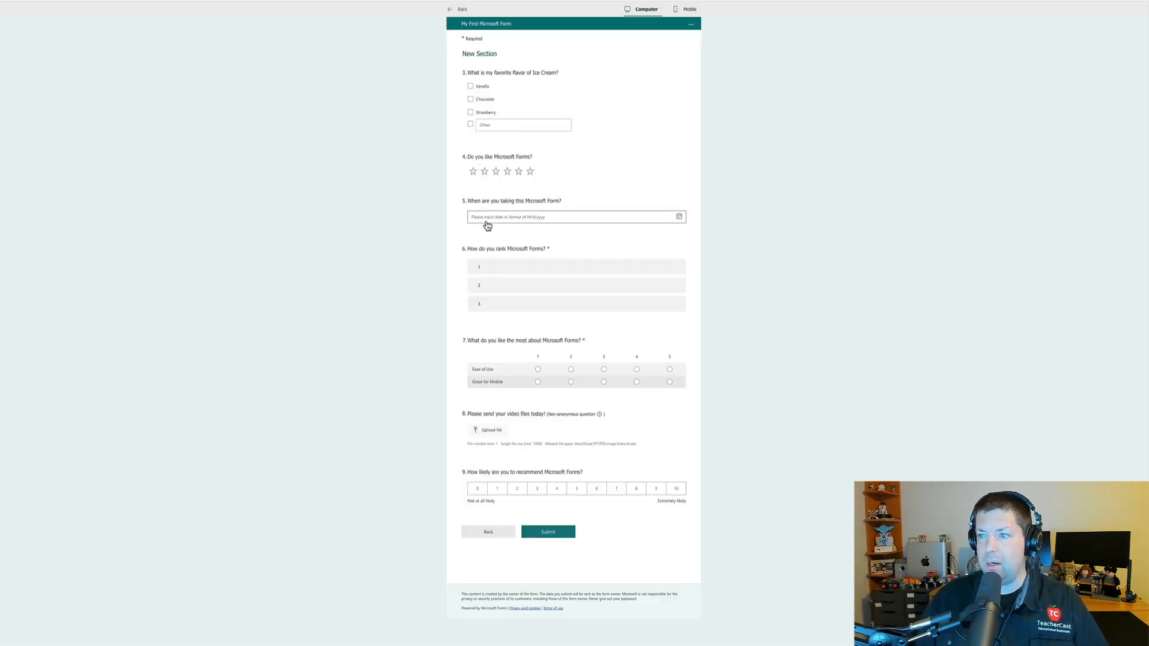
left_click(458, 10)
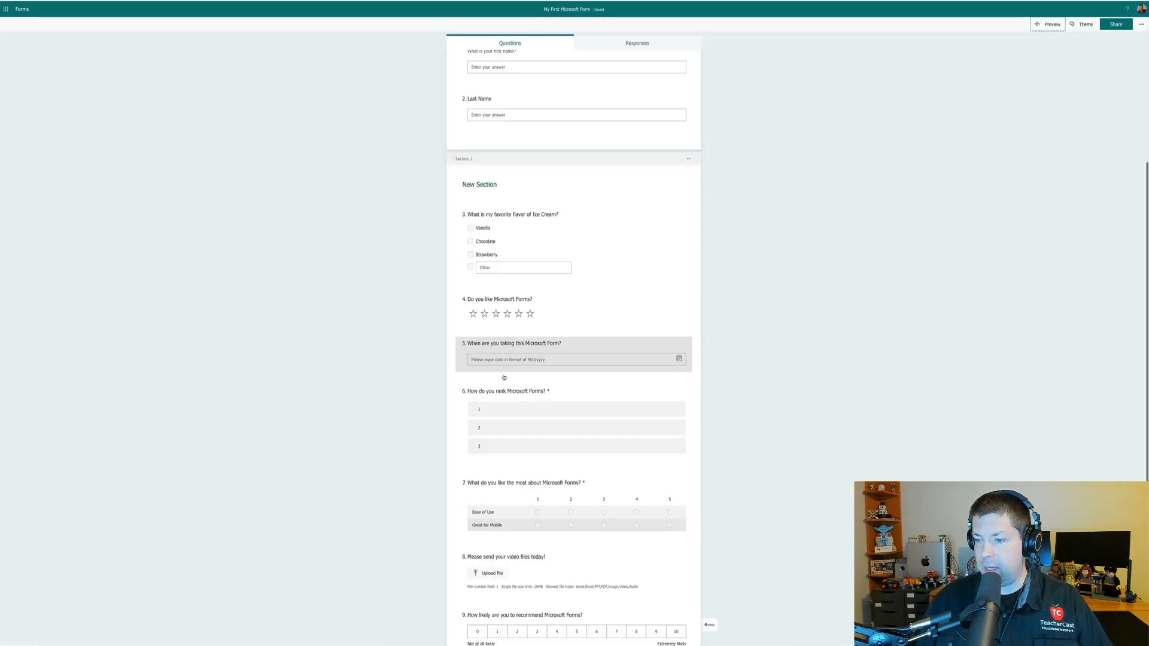
- Insert a section after the "When are you taking this Microsoft Form?" question and title it "How do you like Microsoft Forms?"
left_click(578, 345)
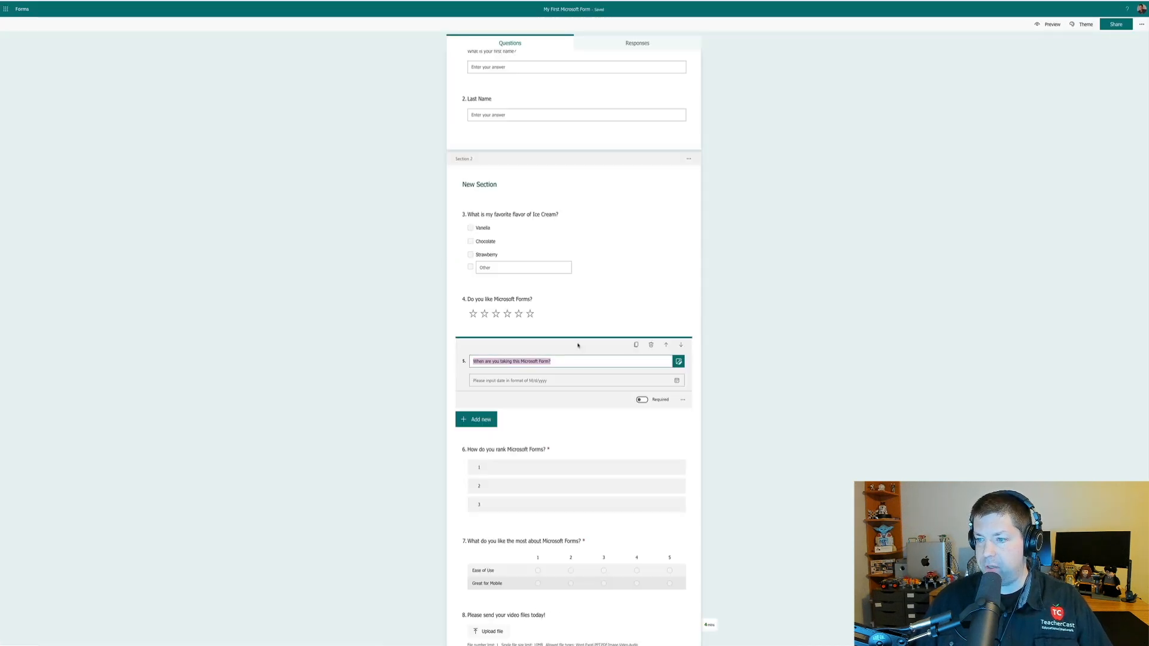
left_click(476, 420)
left_click(632, 420)
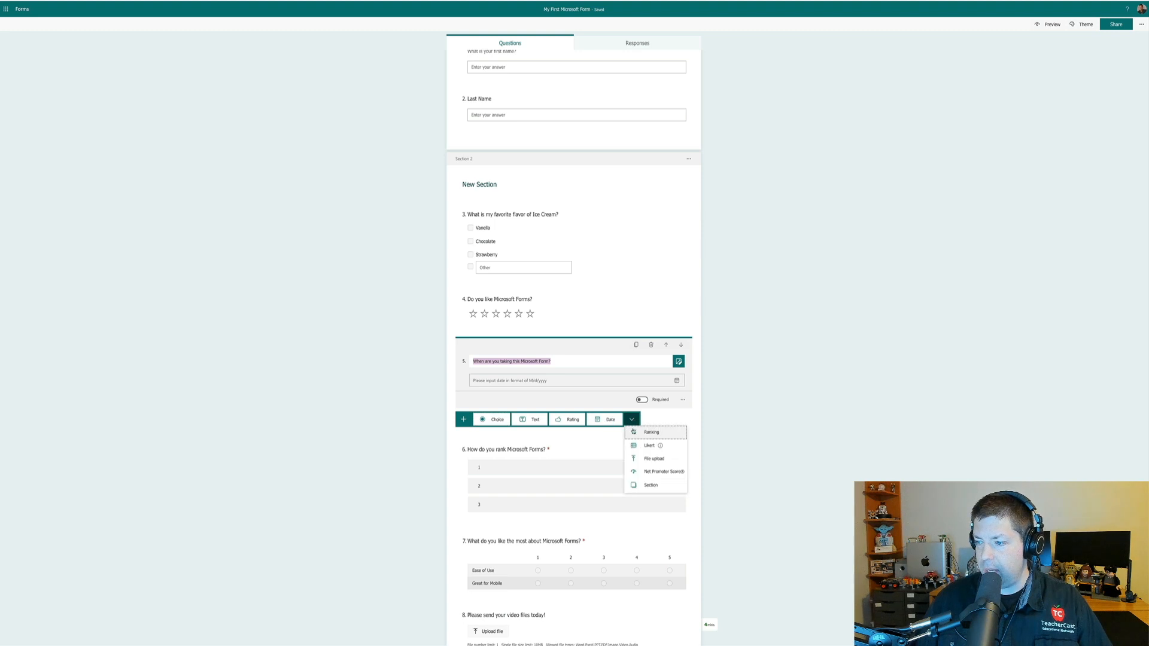
left_click(645, 483)
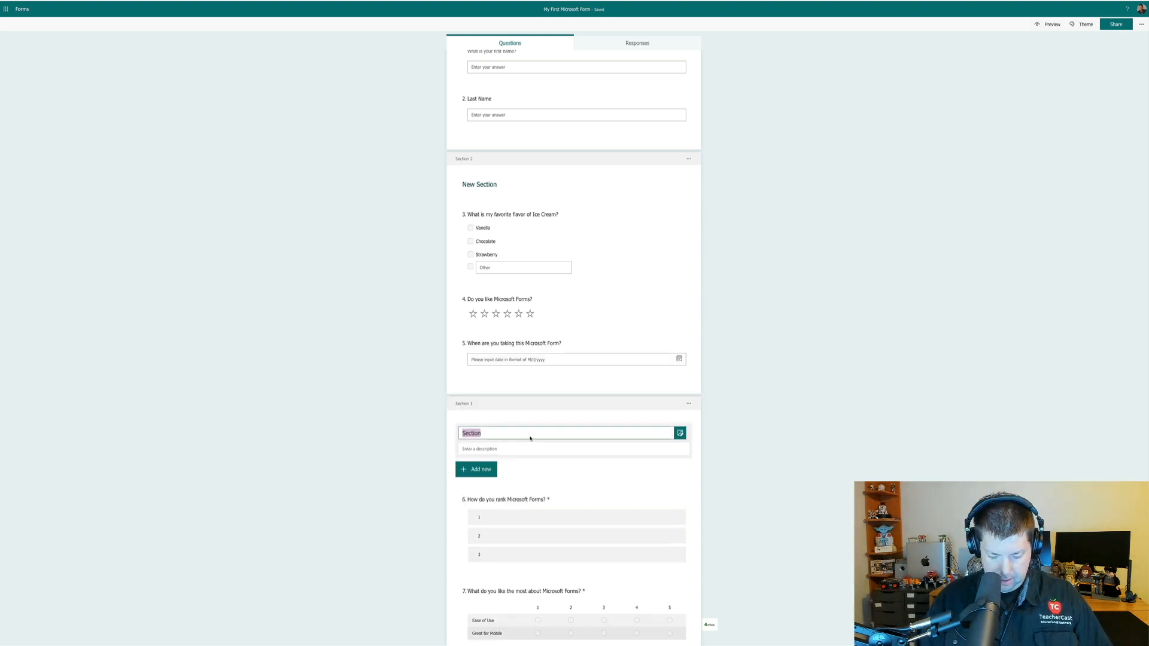
type("How do you ")
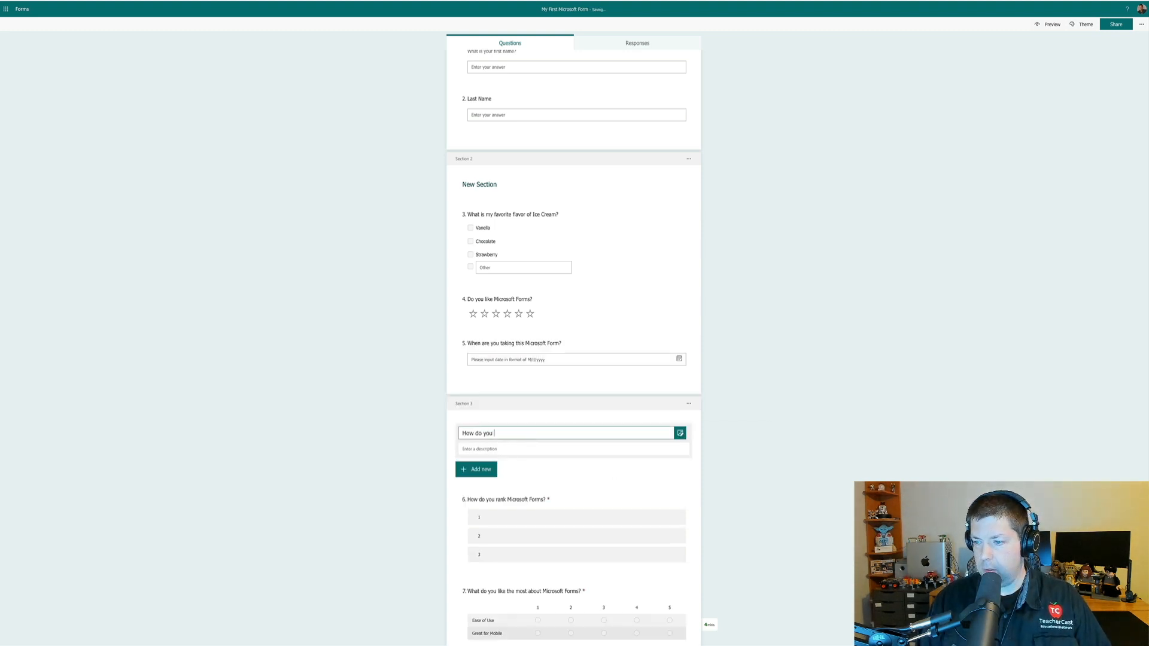
type("like Microsoft Forms?")
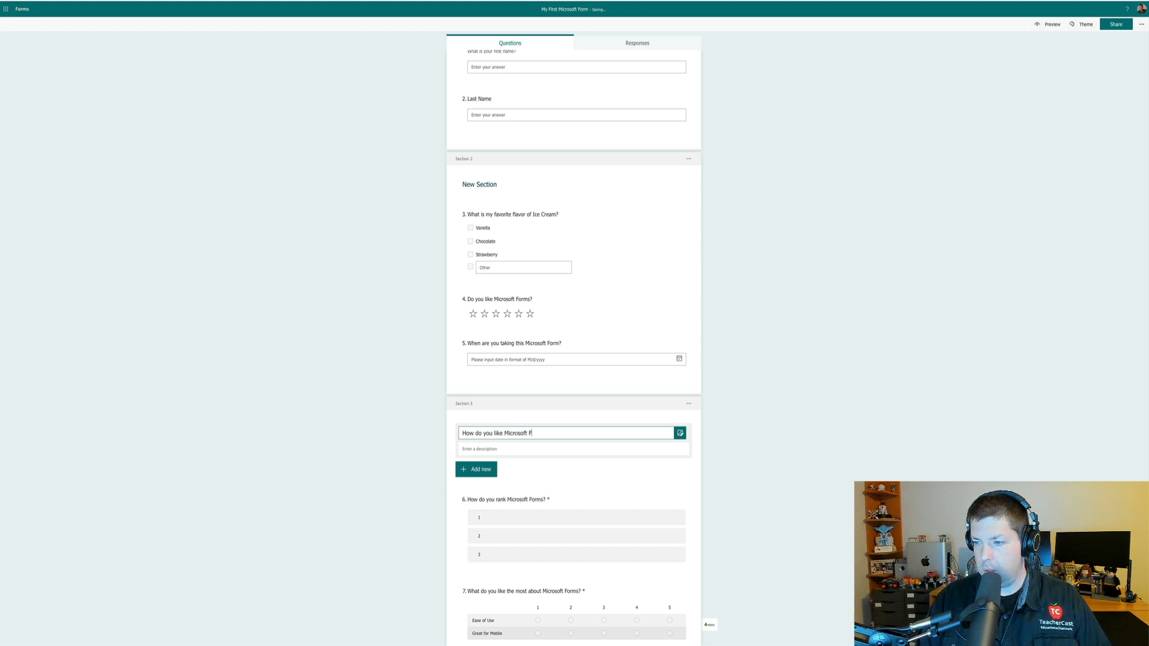
- Give the new section the description "Please fill out these questions carefully!" and close its editing
left_click(502, 448)
type("lease")
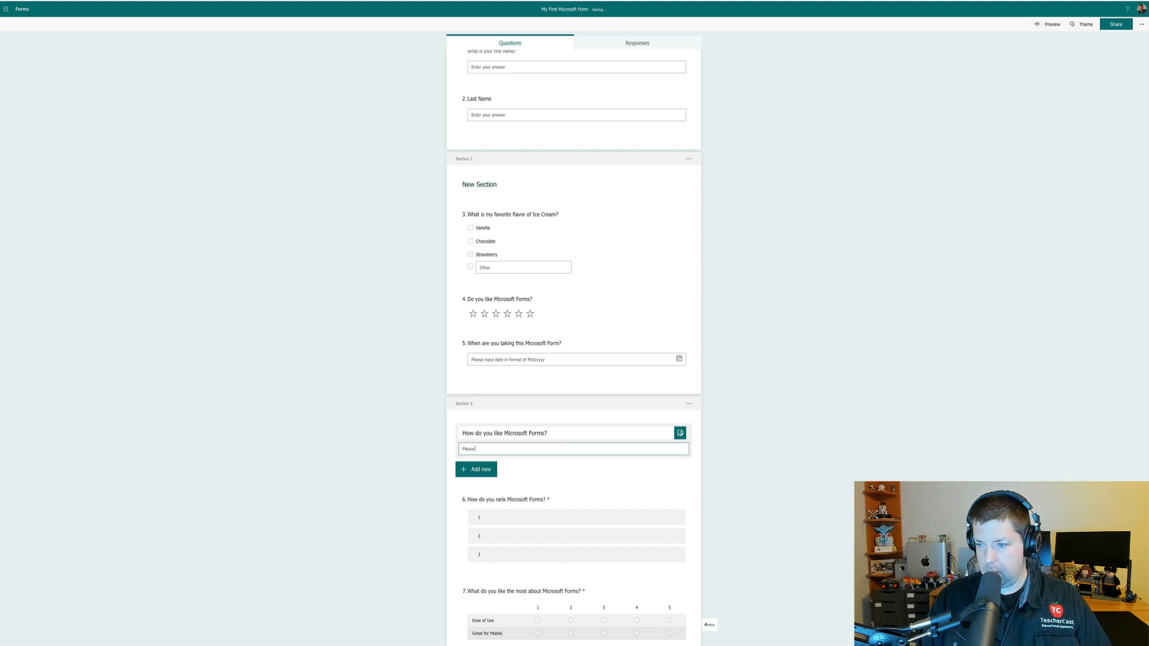
type(" fill out these questions")
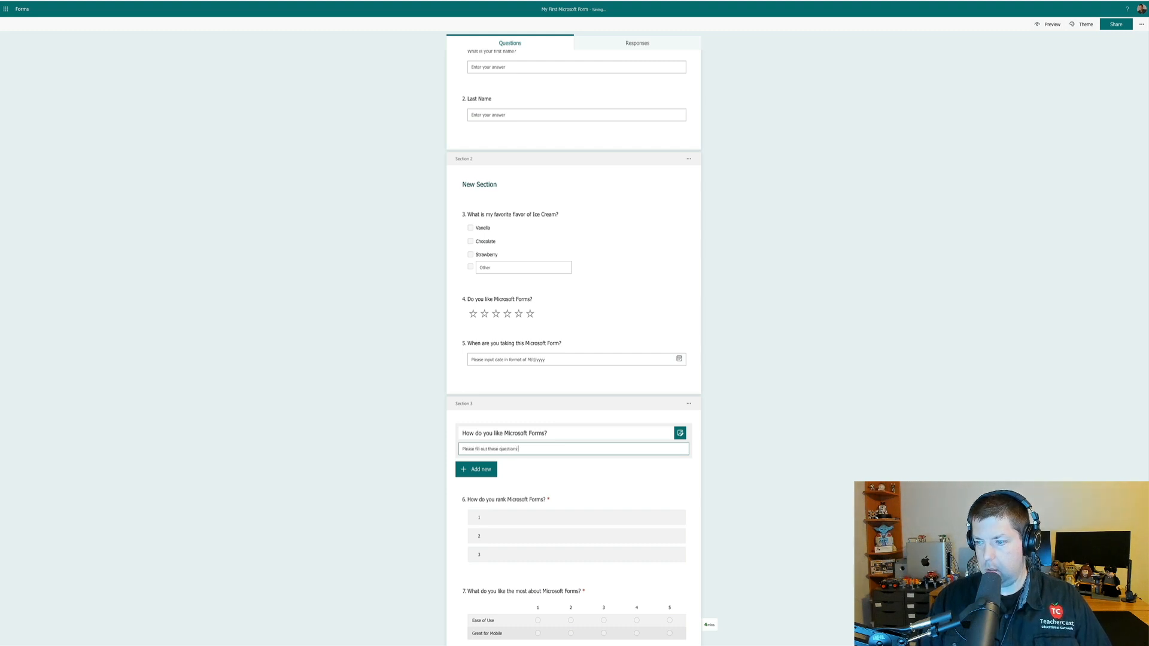
type(" carefully")
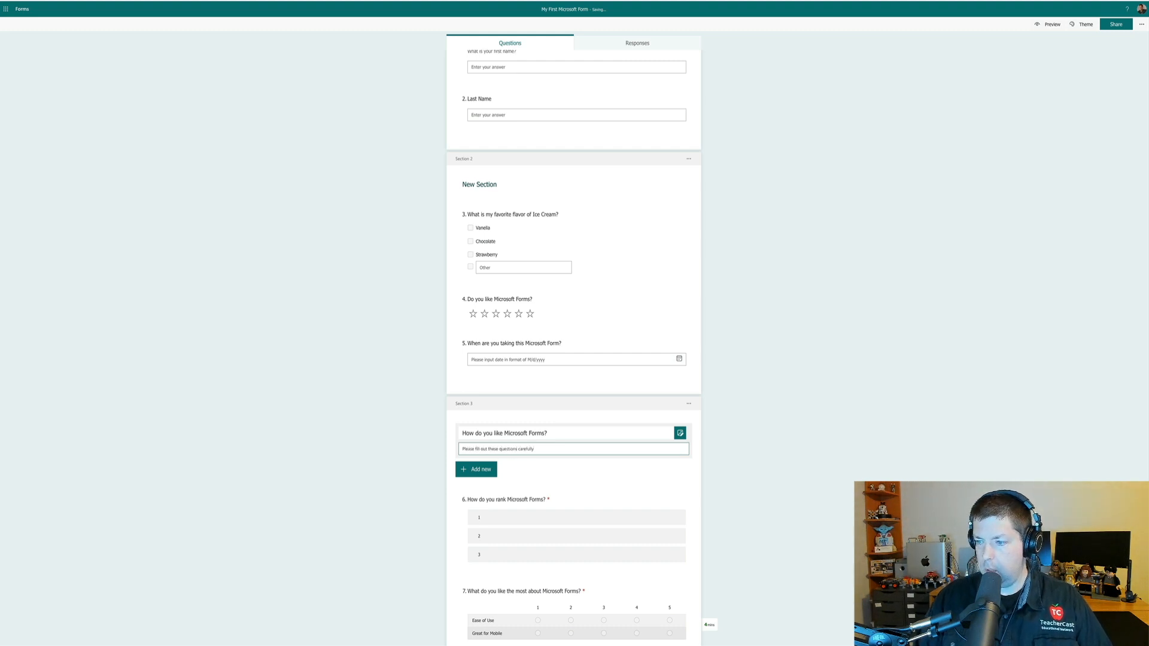
type("!")
left_click(418, 453)
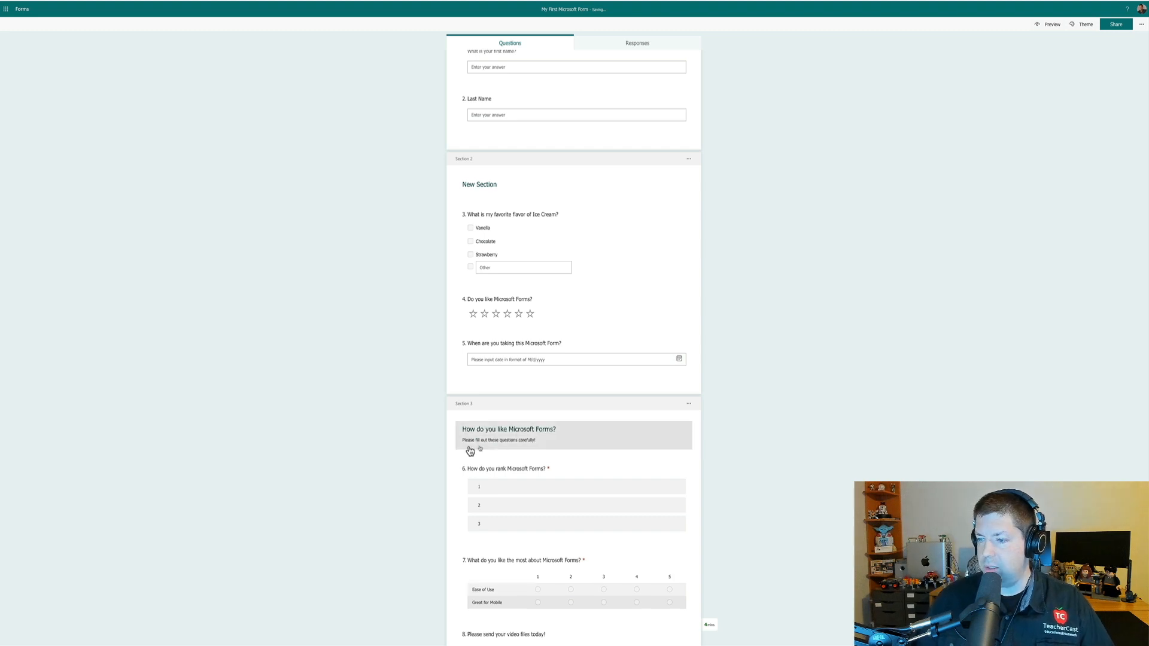
- Preview the form, advance through to its third section, go back one section, and return to editing
left_click(1052, 25)
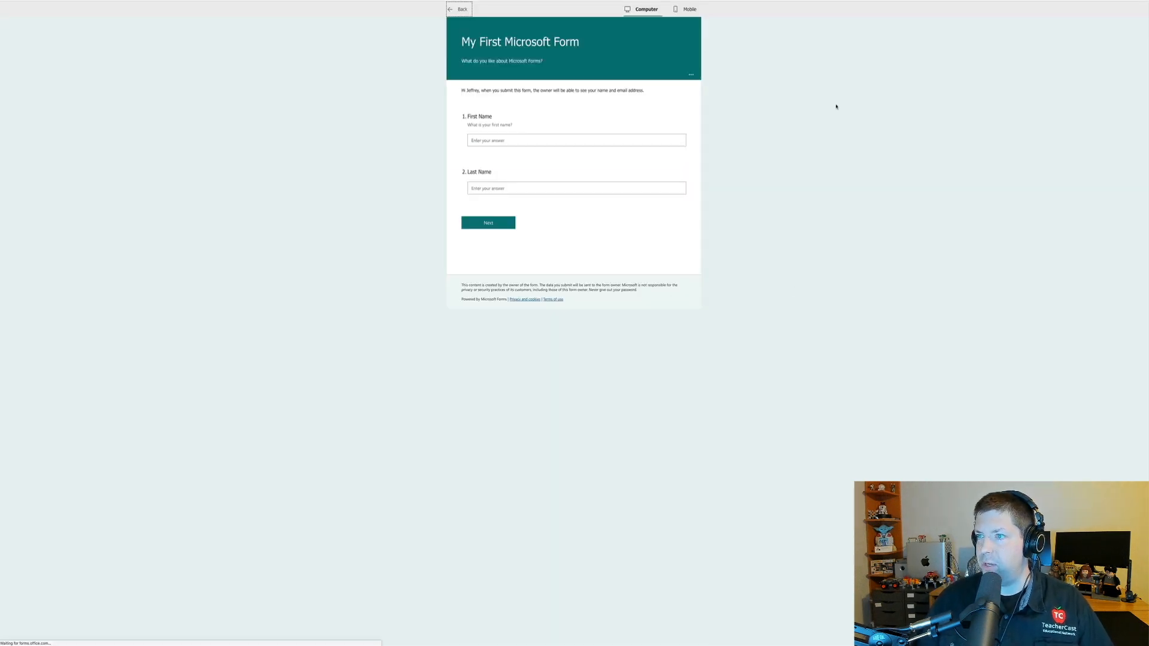
left_click(487, 223)
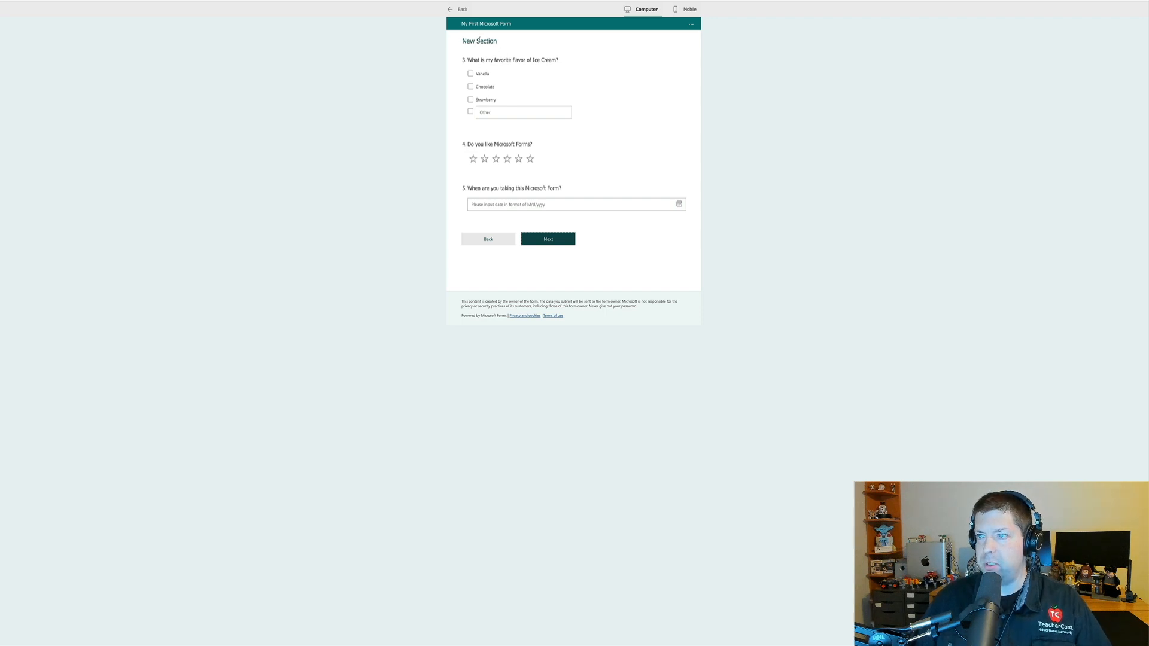
left_click(546, 240)
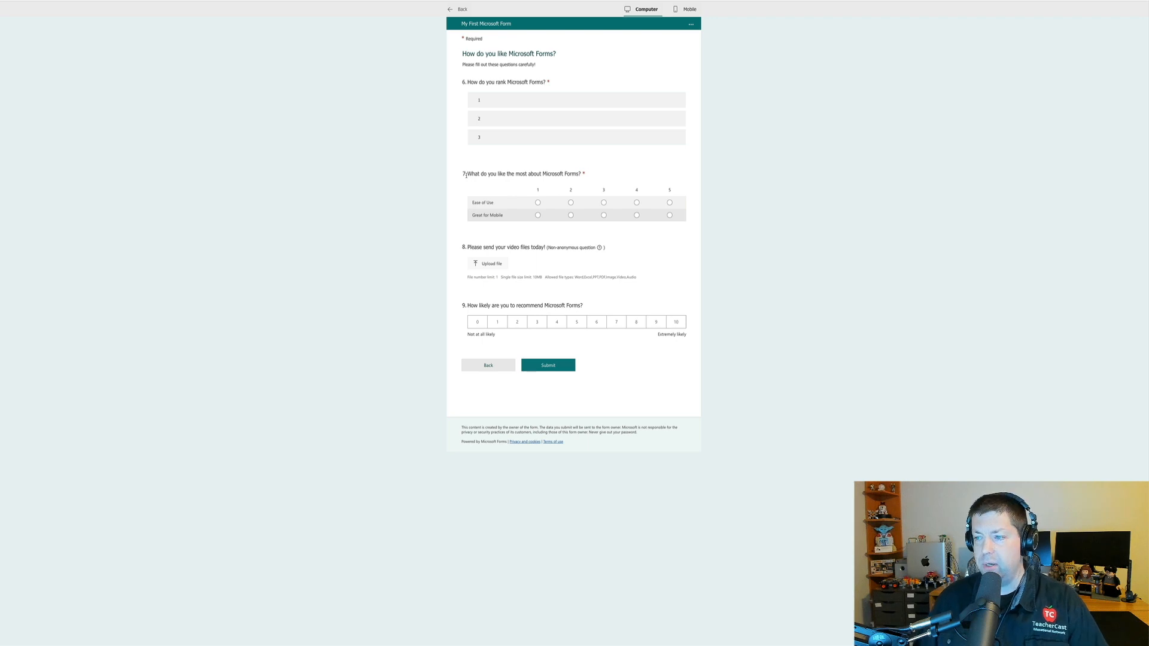
left_click(498, 363)
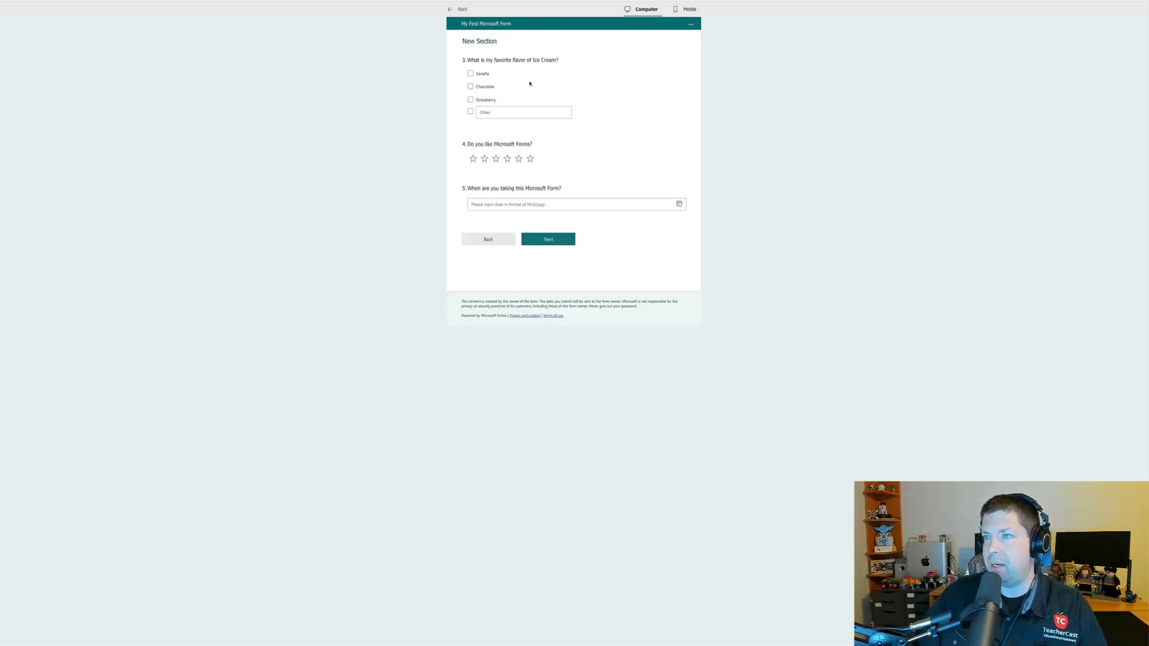
left_click(461, 9)
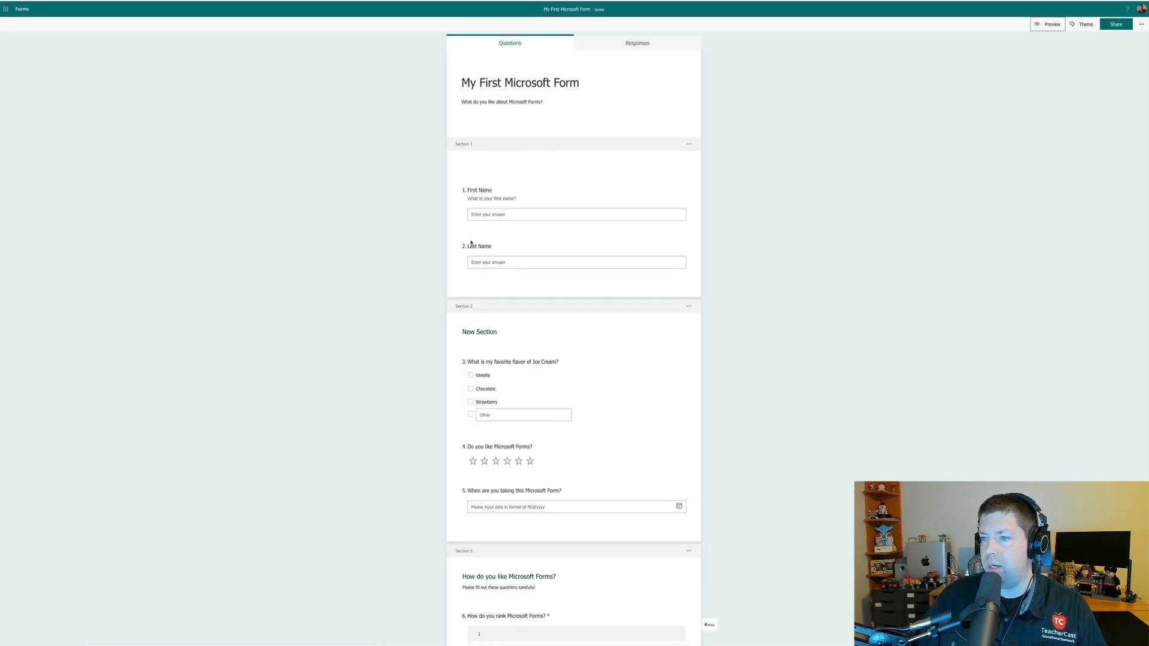
- Insert a section after the "How do you rank Microsoft Forms?" ranking question and title it "Section Number 4"
scroll(418, 299, "down", 5)
scroll(557, 309, "up", 3)
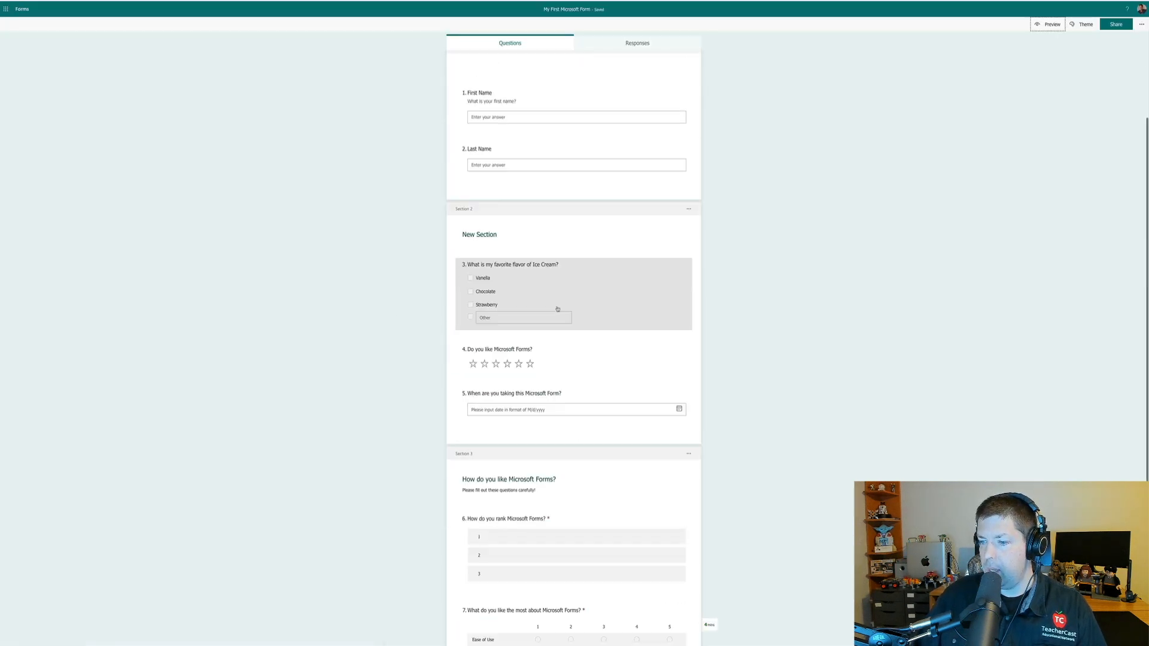
scroll(558, 309, "down", 2)
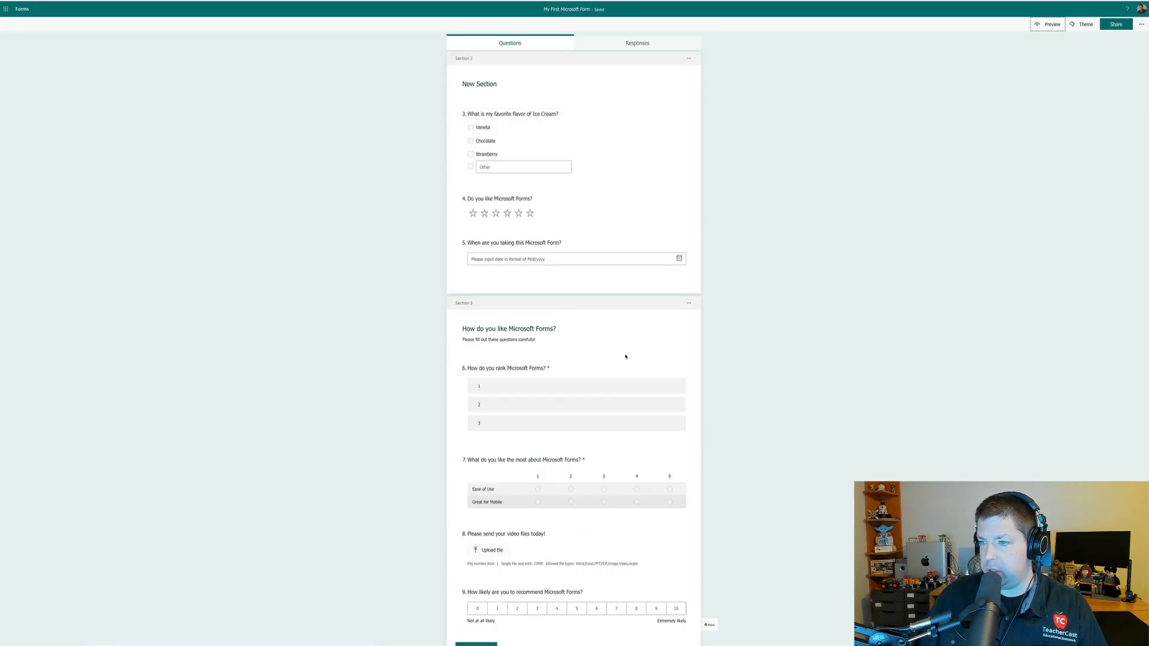
left_click(608, 438)
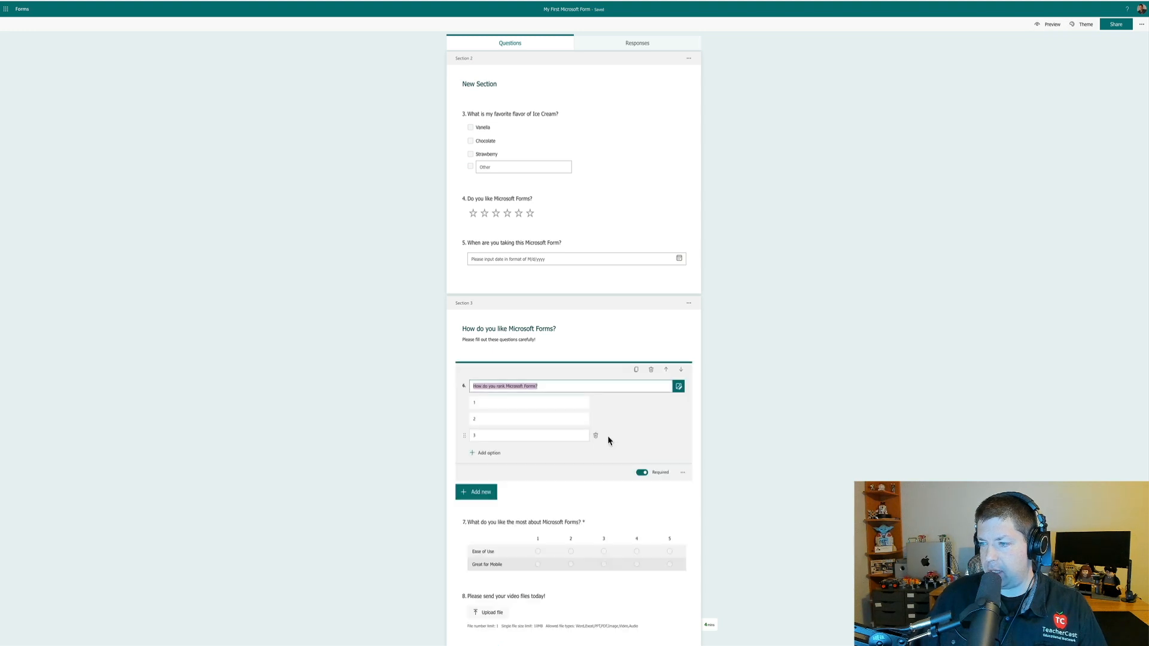
left_click(476, 492)
left_click(631, 491)
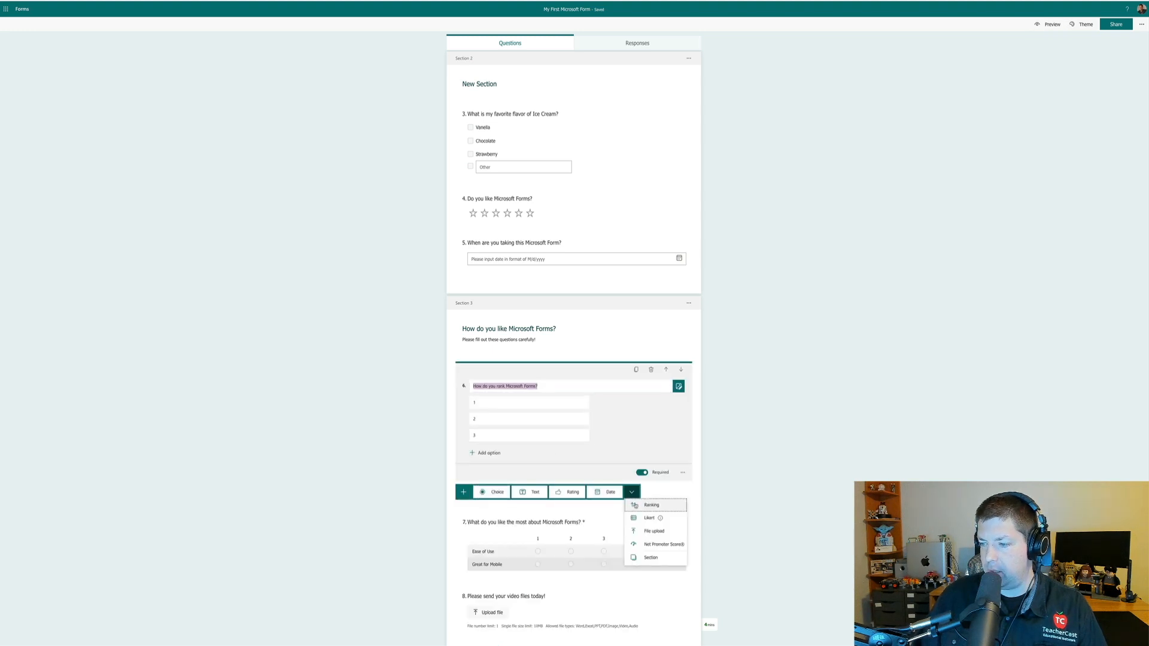
left_click(648, 557)
left_click(497, 471)
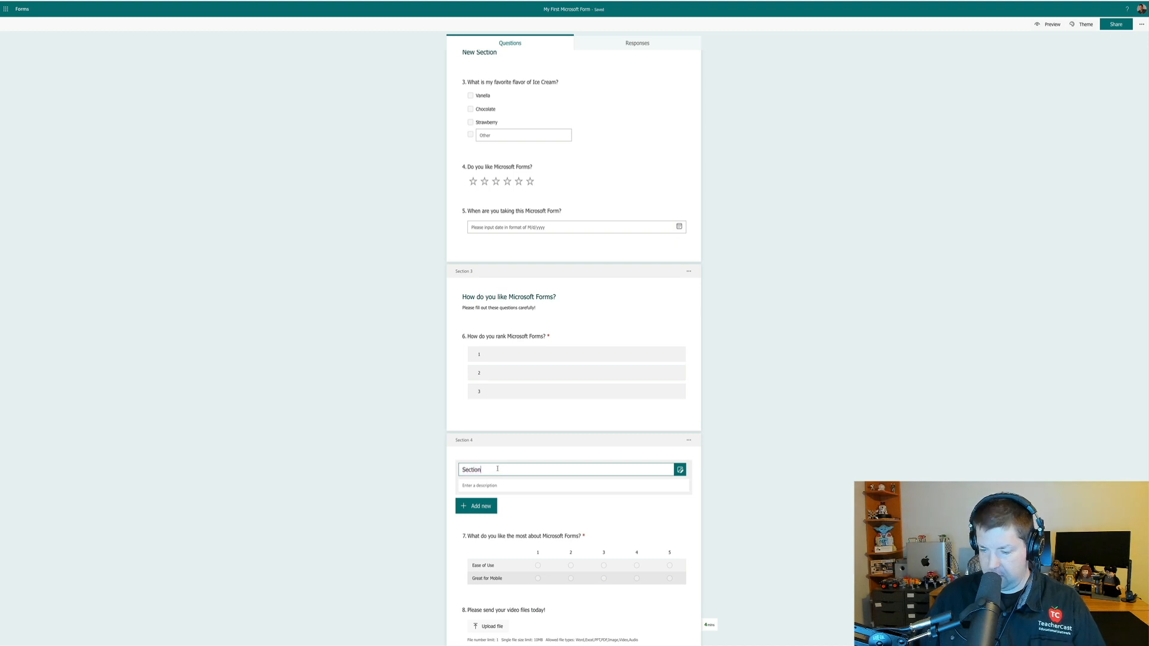
type("Nu")
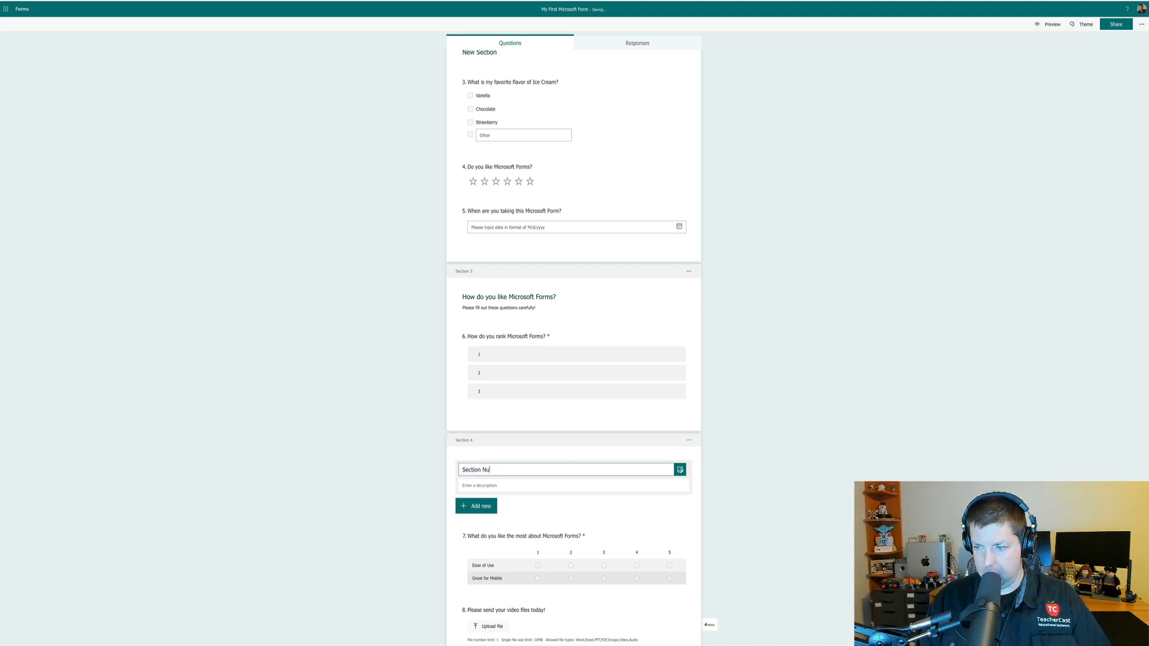
type("mber 4")
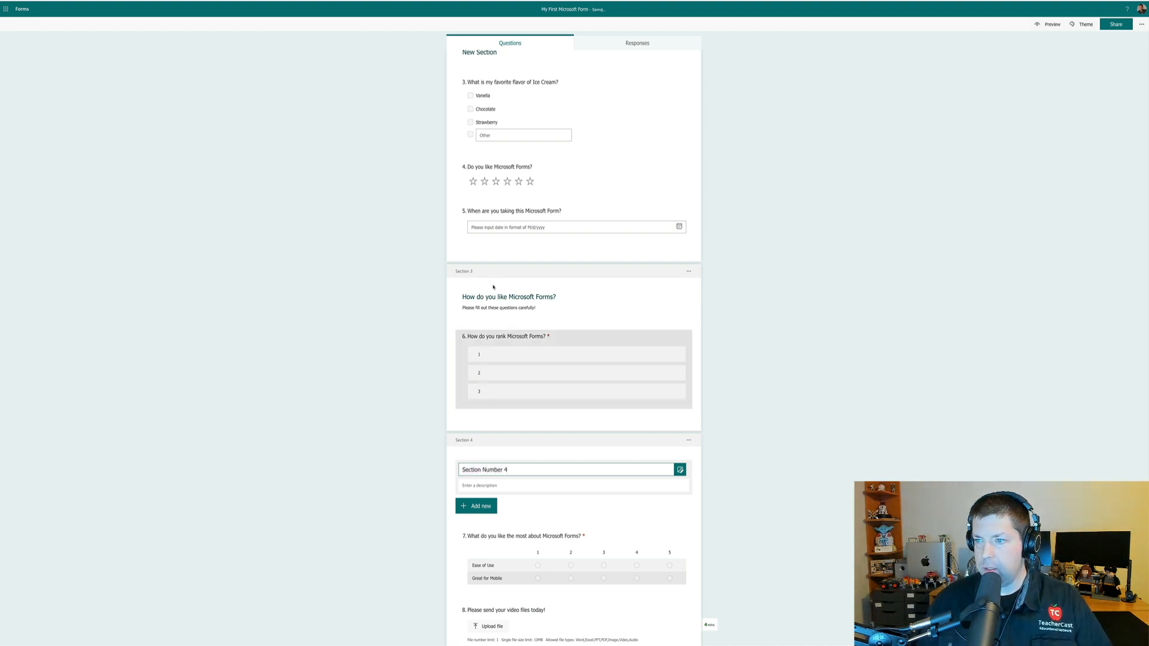
- Turn off multiple answers for the favorite ice cream flavor question
scroll(428, 341, "up", 3)
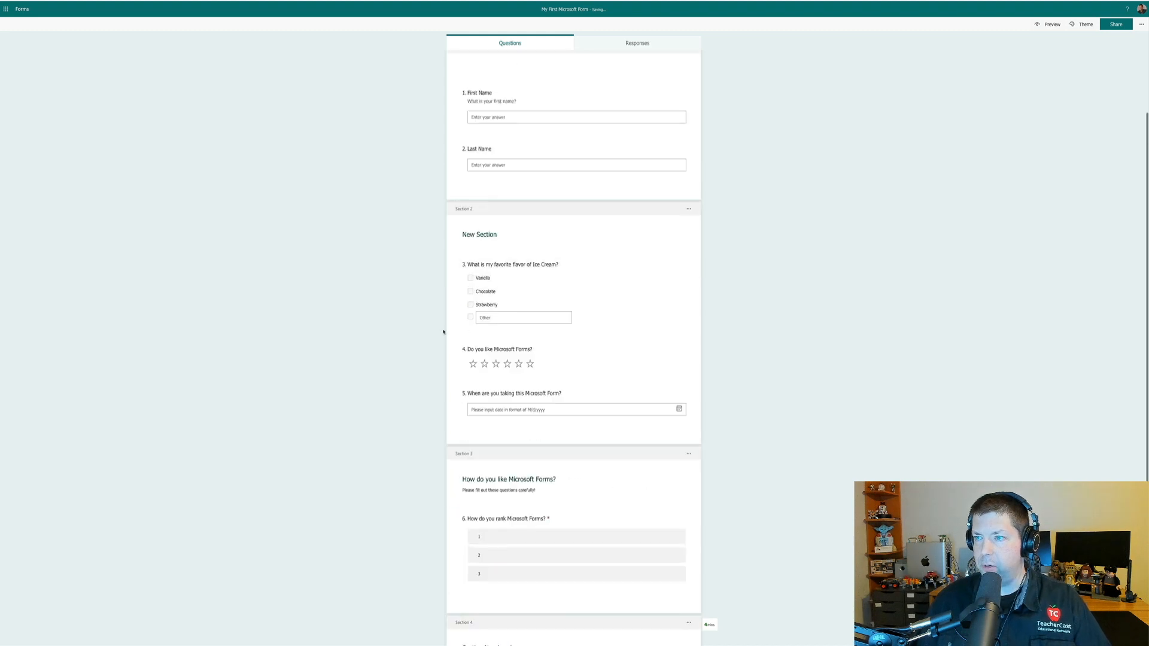
left_click(549, 282)
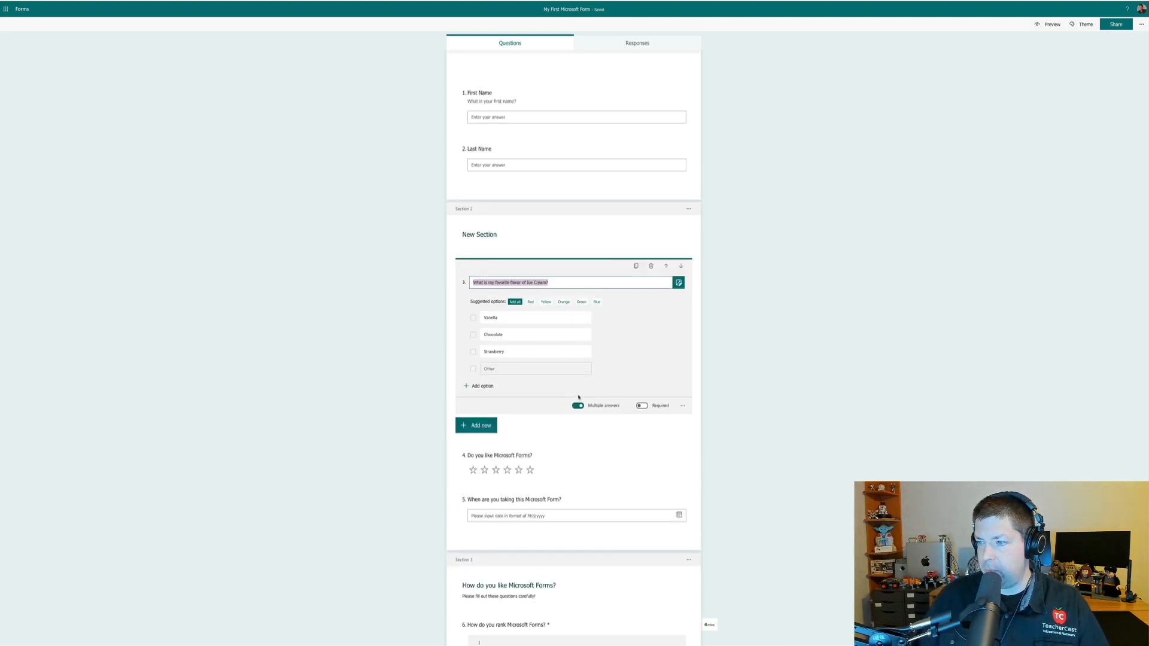
left_click(577, 406)
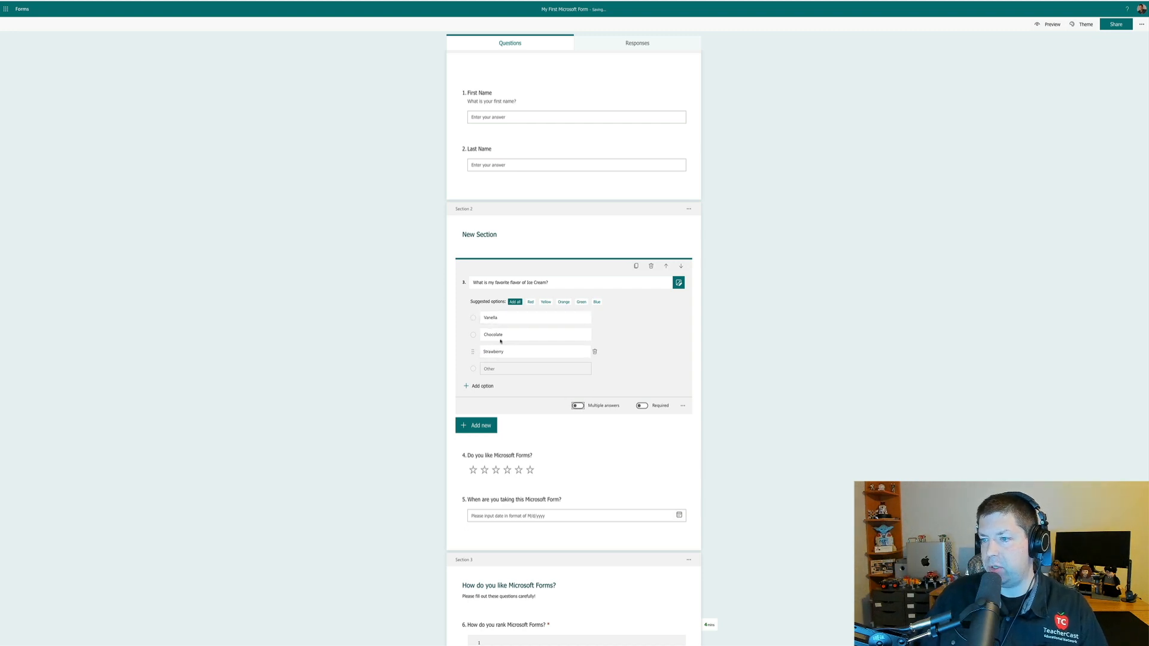
- Review the sections below and open the branching options from the favorite ice cream flavor question
scroll(499, 347, "down", 3)
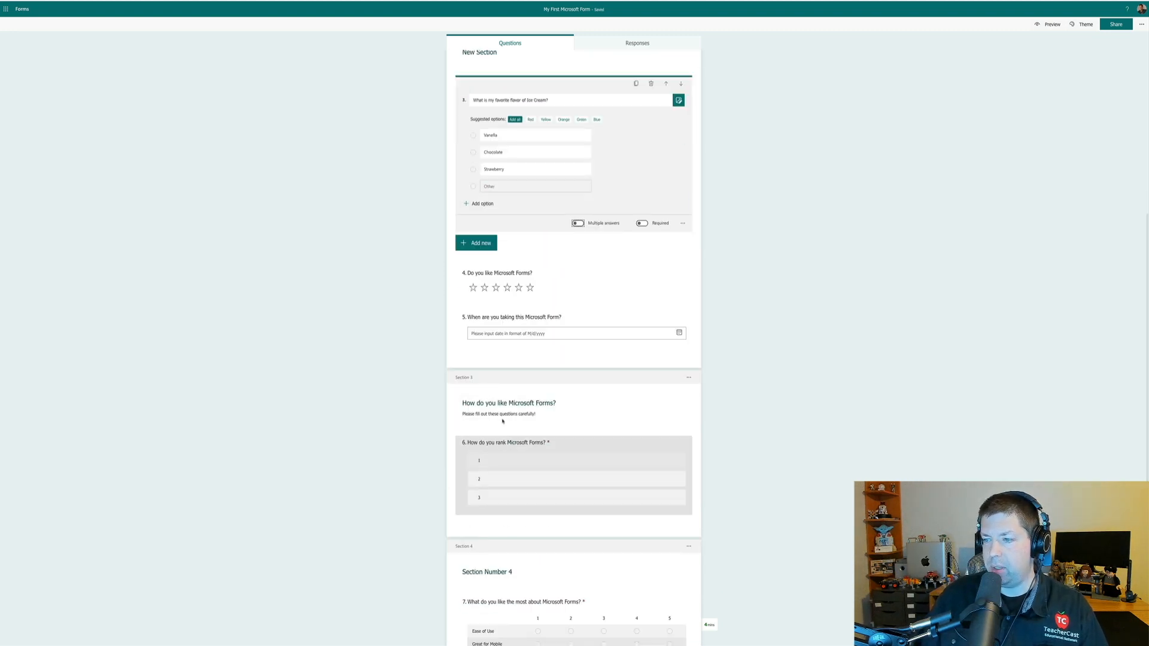
scroll(479, 466, "down", 2)
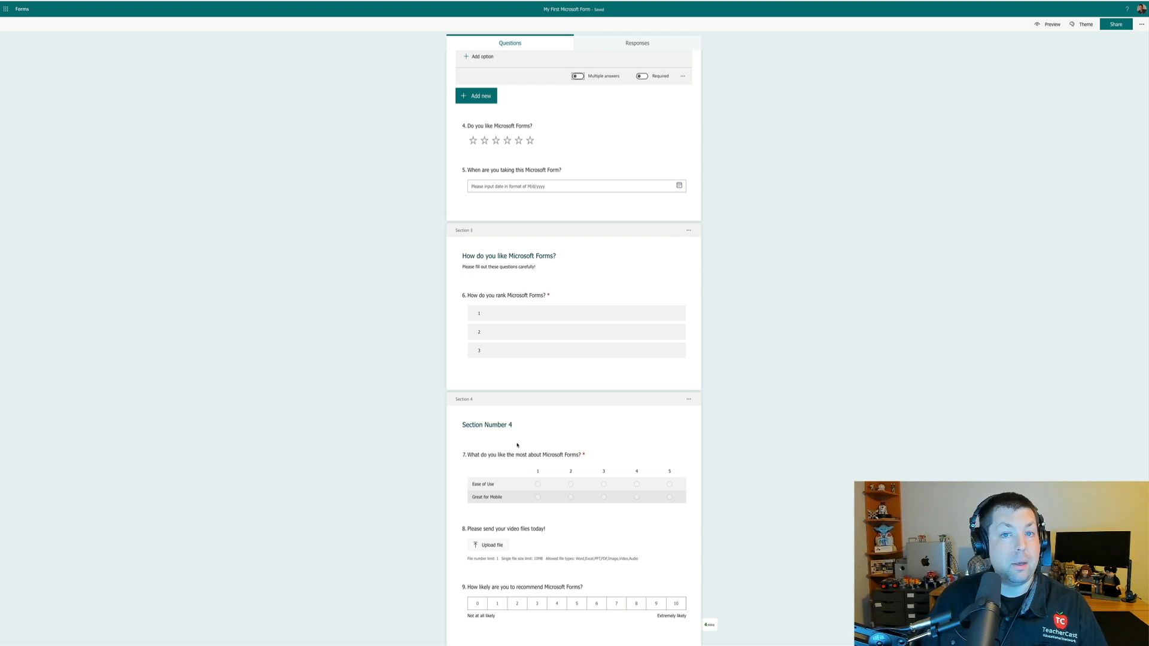
scroll(518, 445, "up", 4)
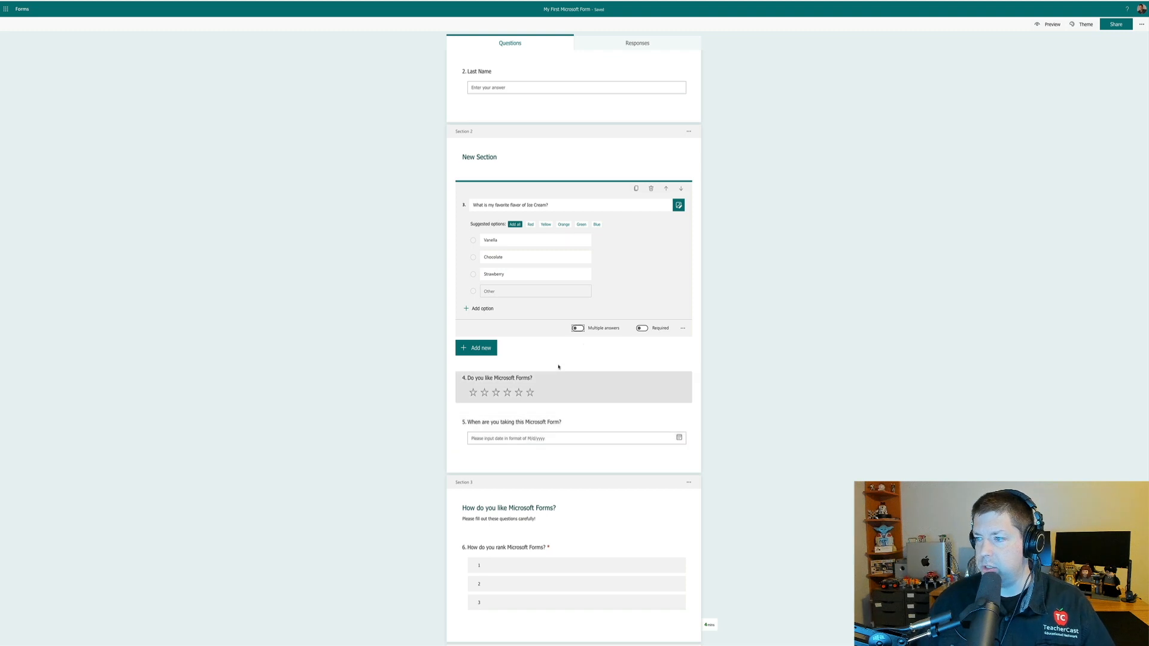
left_click(744, 334)
left_click(531, 224)
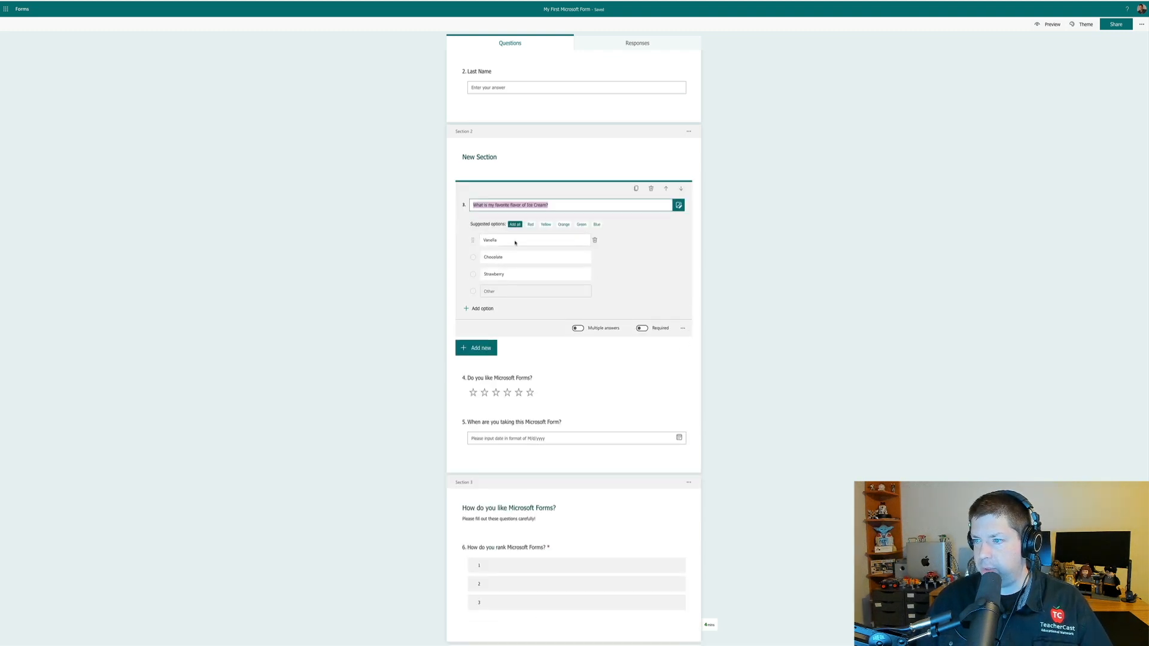
left_click(684, 329)
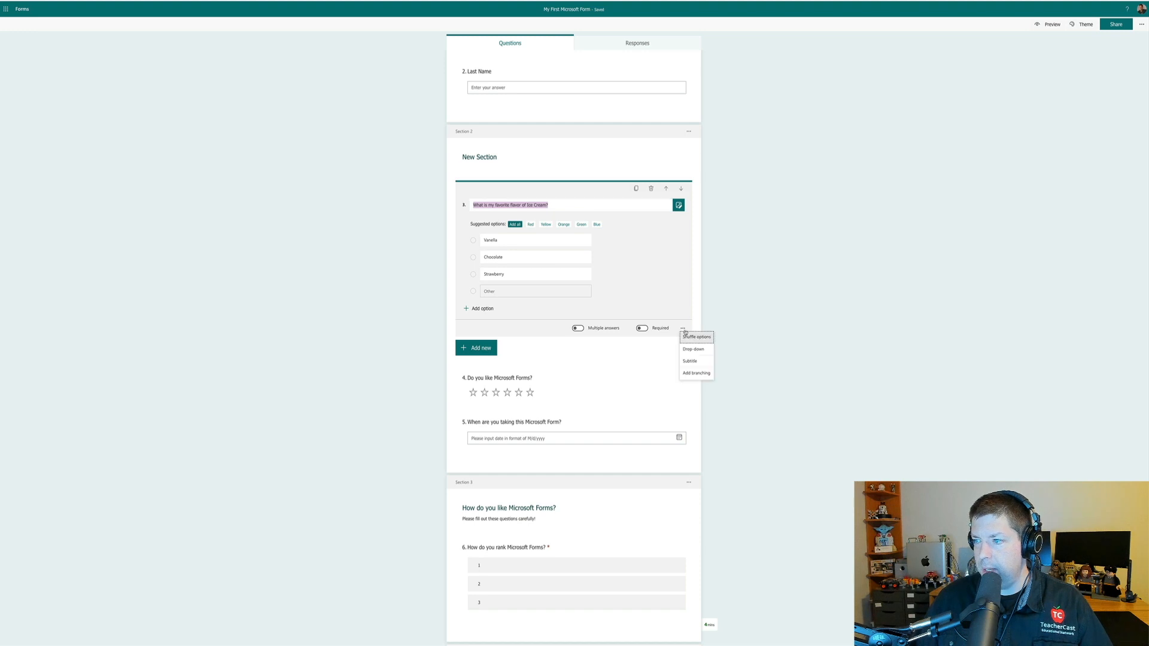
left_click(692, 373)
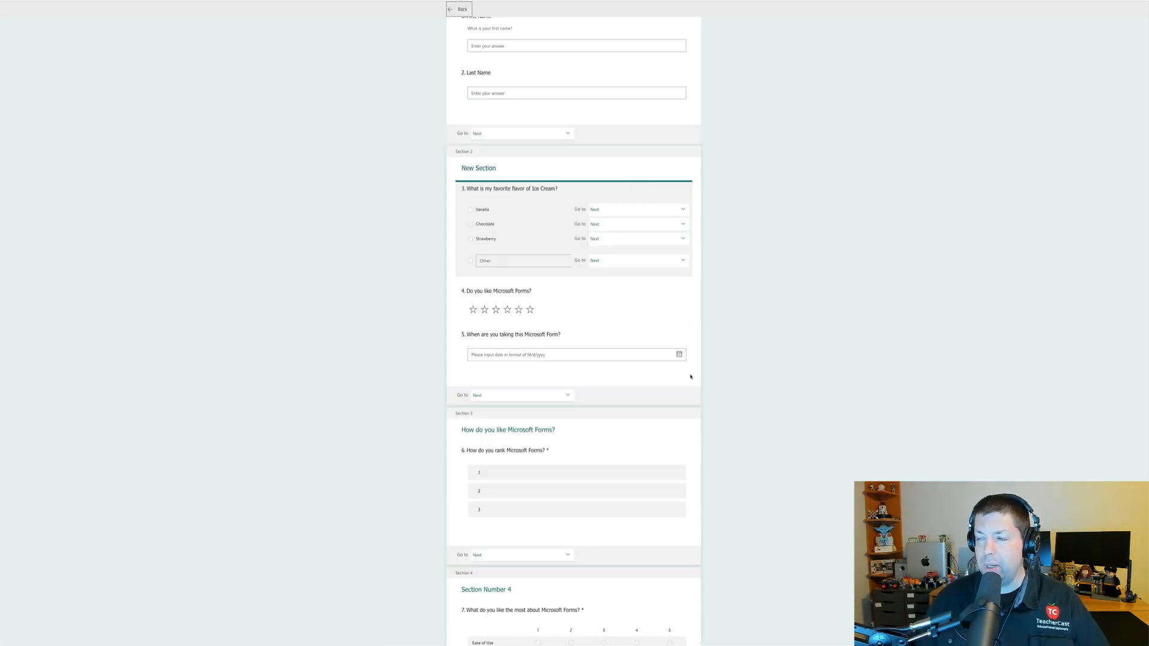
- Branch the Vanilla answer to question 4, "Do you like Microsoft Forms?", and the Chocolate answer to Section 1
scroll(959, 151, "up", 2)
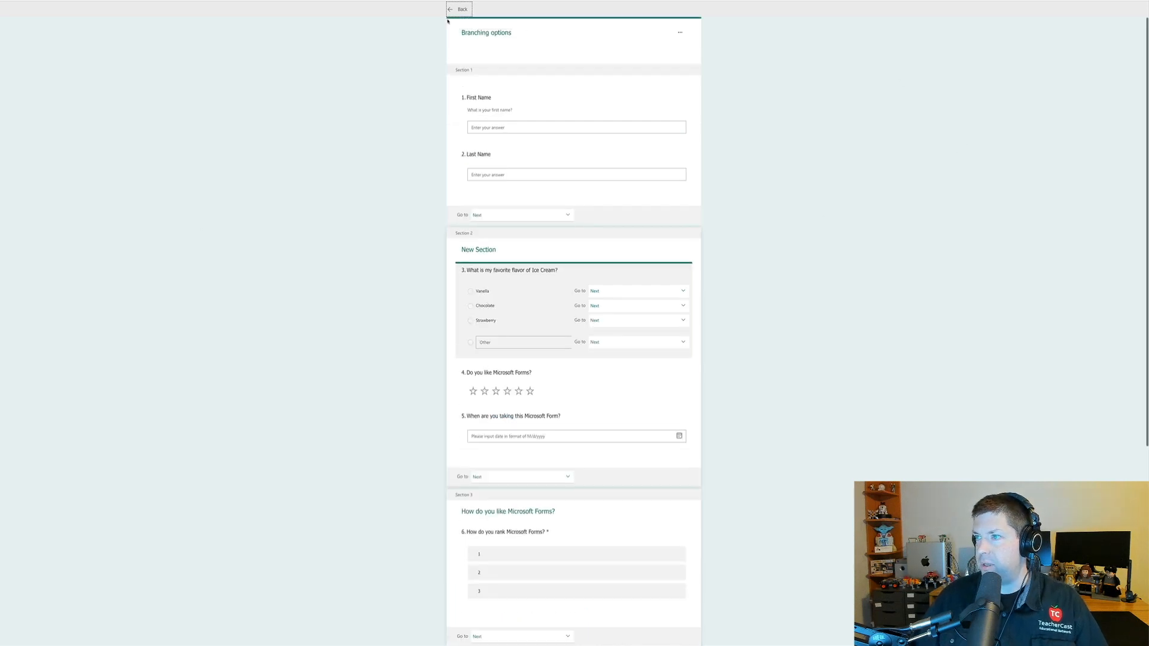
scroll(666, 445, "down", 5)
scroll(557, 198, "up", 2)
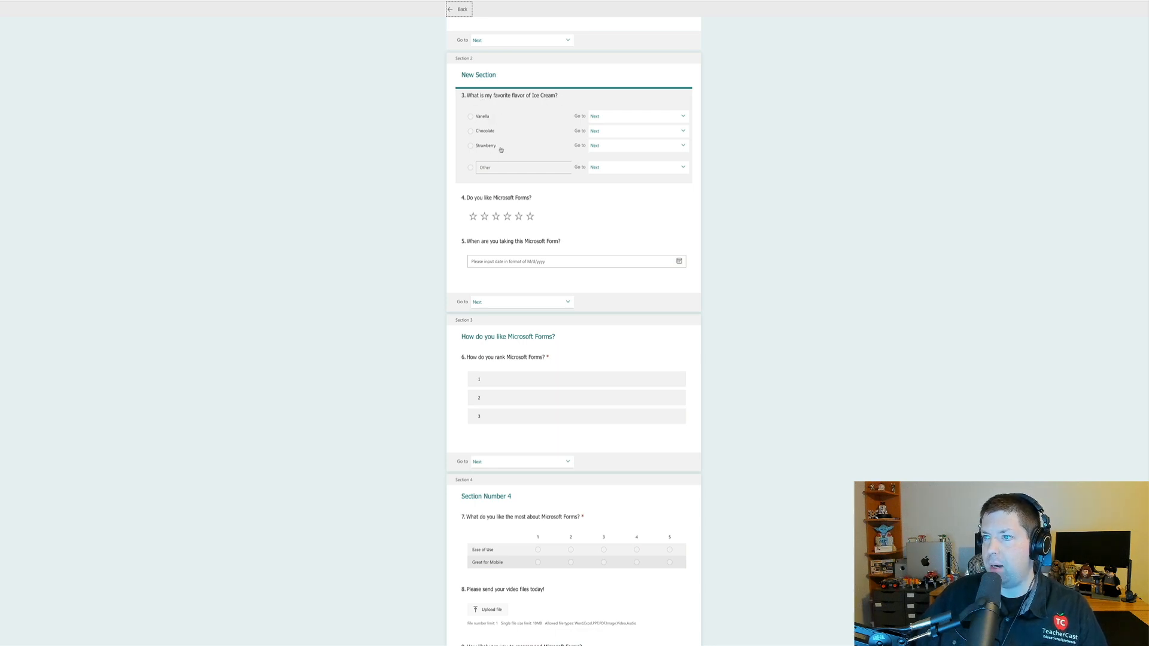
left_click(609, 120)
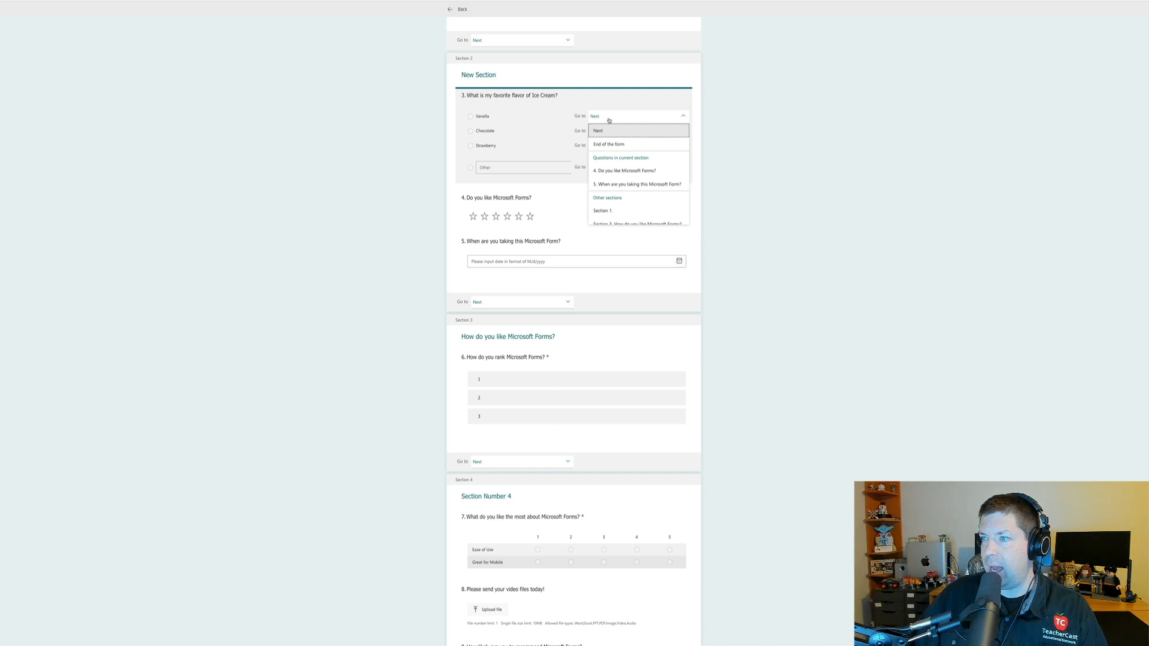
left_click(619, 170)
left_click(610, 133)
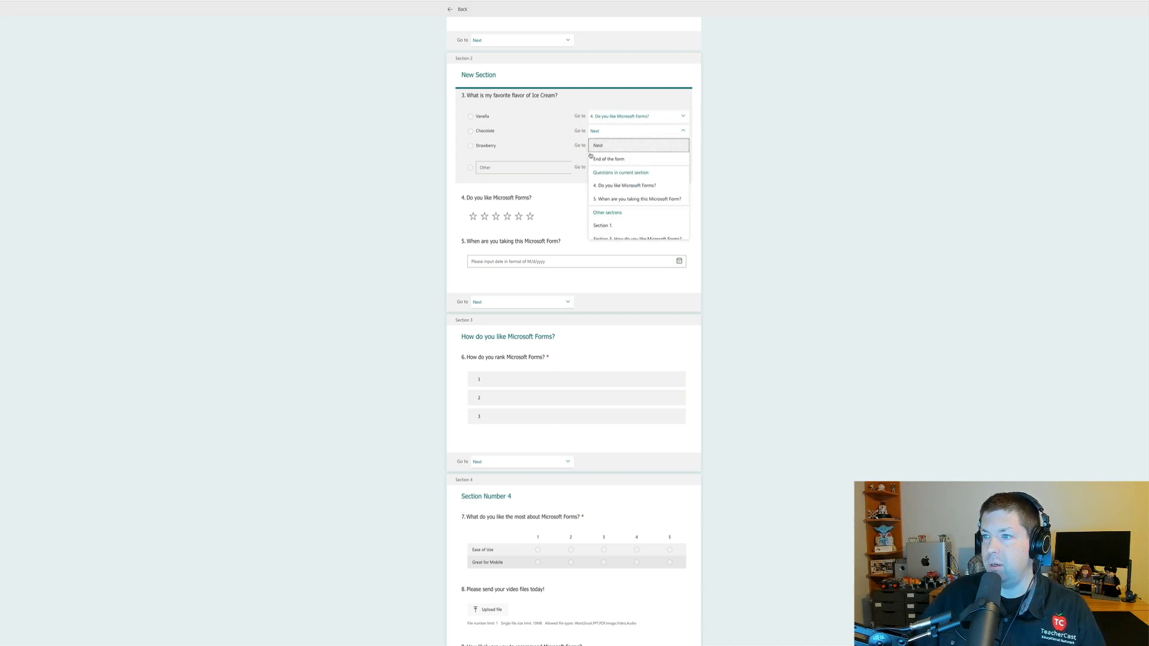
left_click(632, 226)
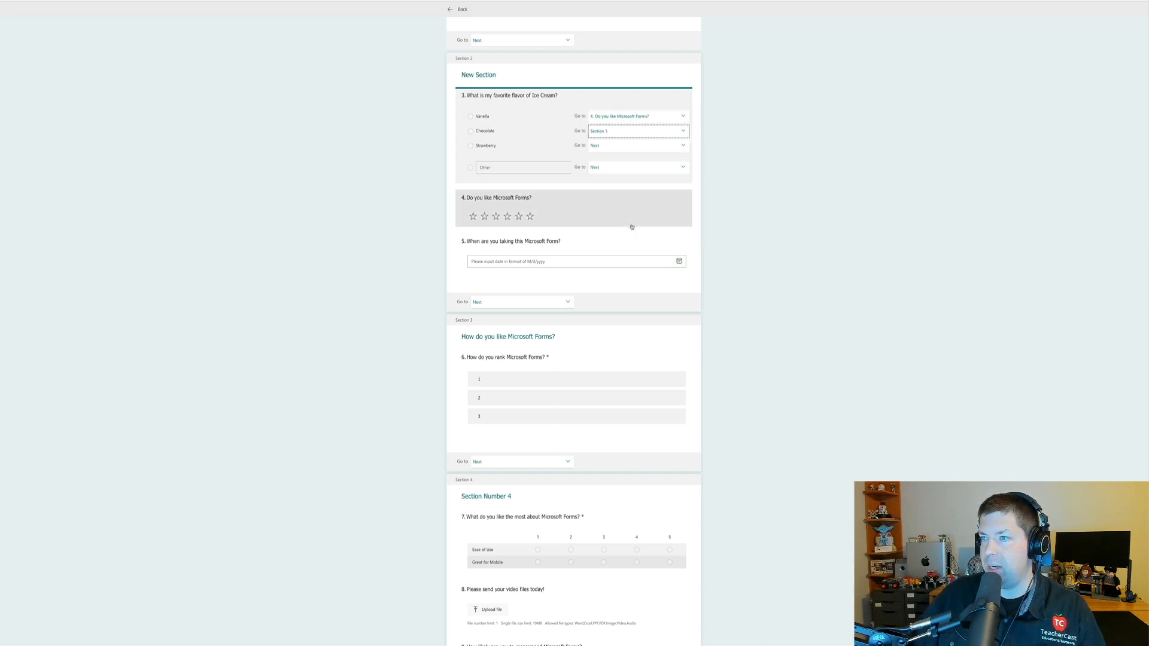
- Branch the Strawberry answer of the favorite ice cream flavor question to the end of the form
left_click(616, 147)
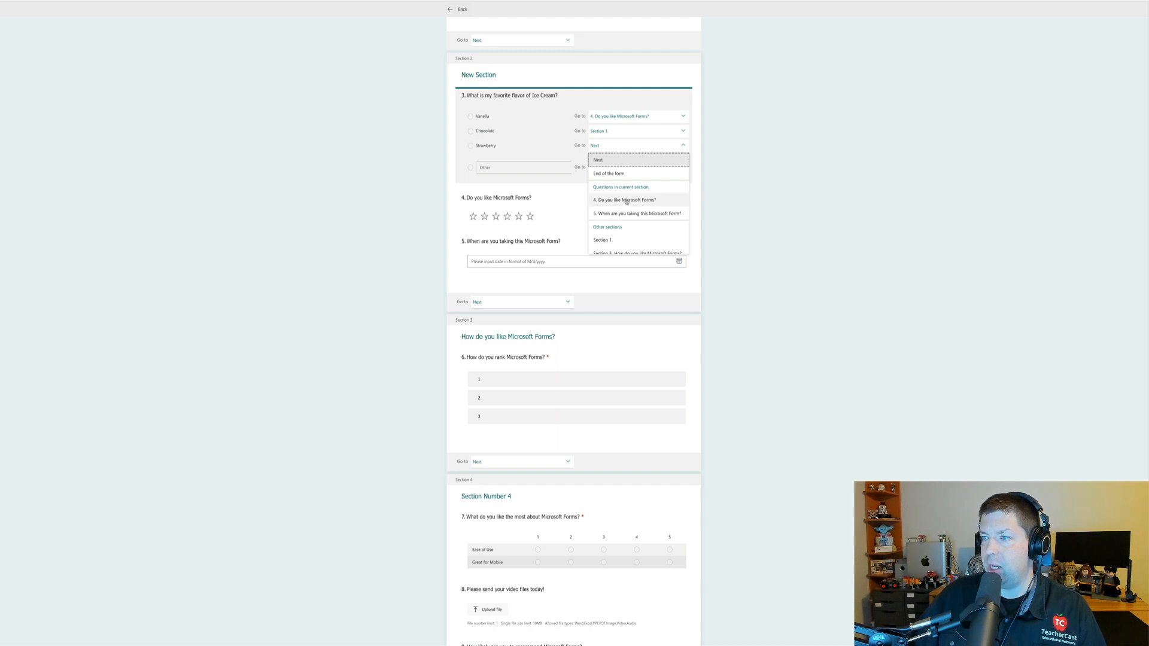
left_click(623, 174)
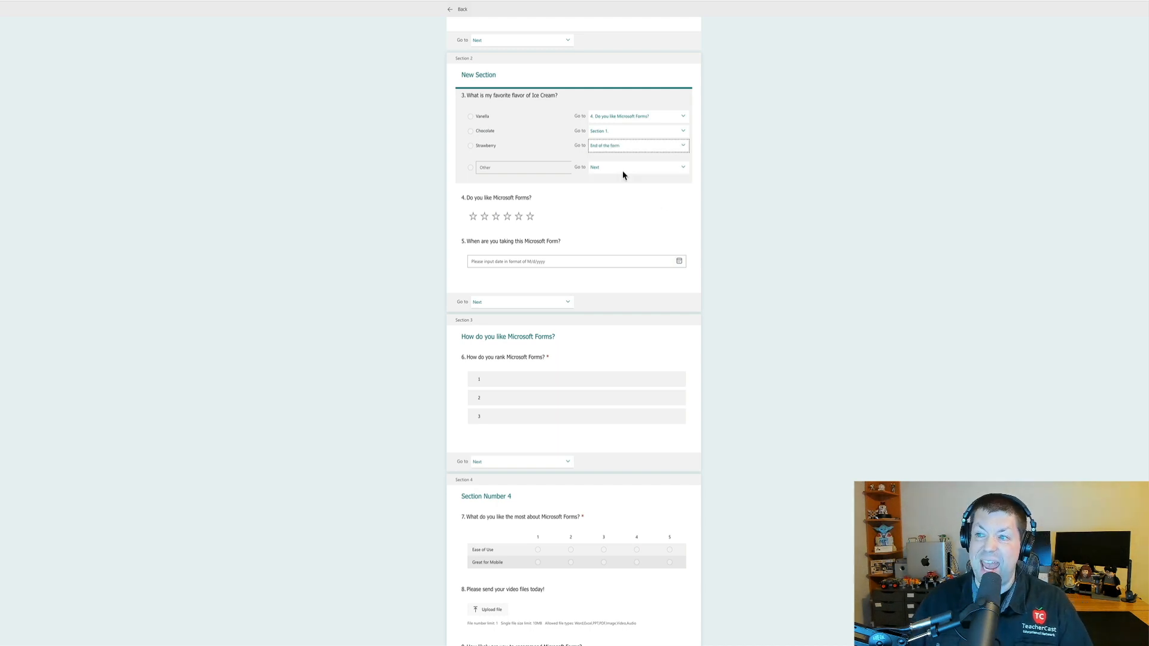
left_click(399, 203)
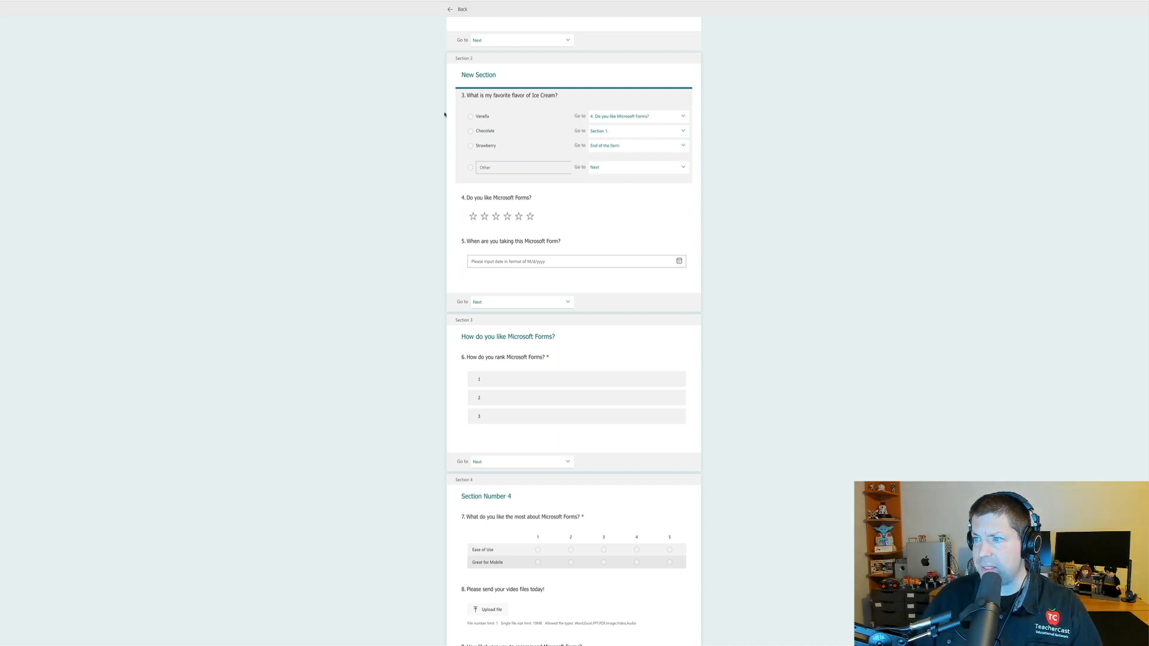
- Review the branching destinations offered for Section 3, "How do you like Microsoft Forms?", and return to the form editor
scroll(454, 421, "down", 2)
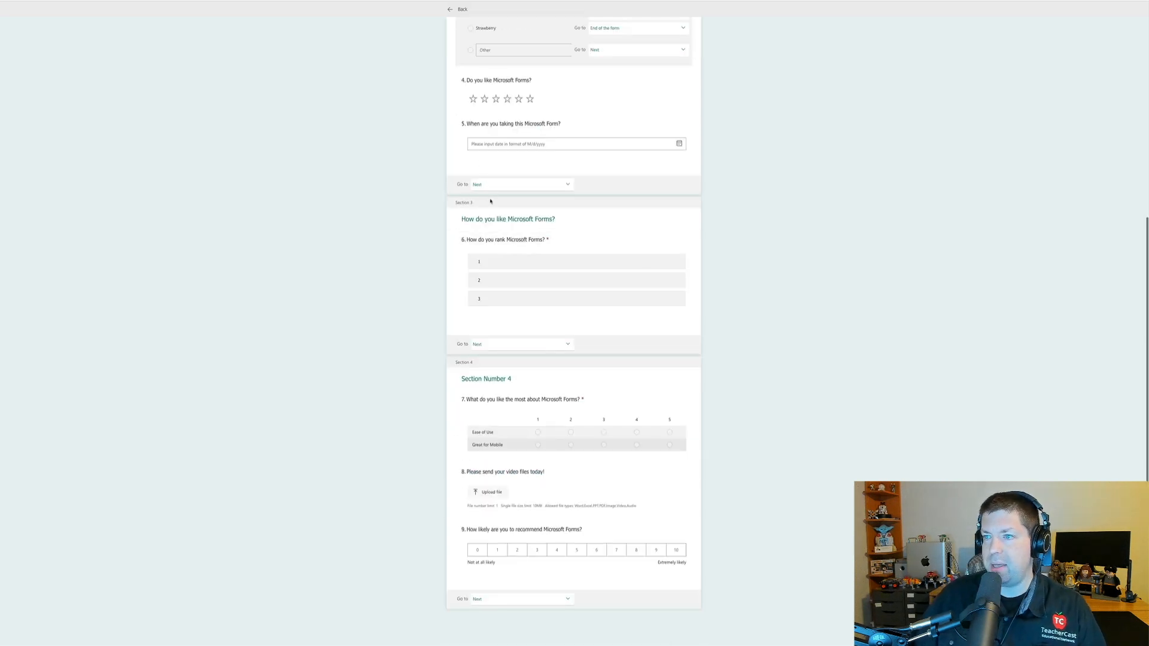
scroll(490, 201, "up", 1)
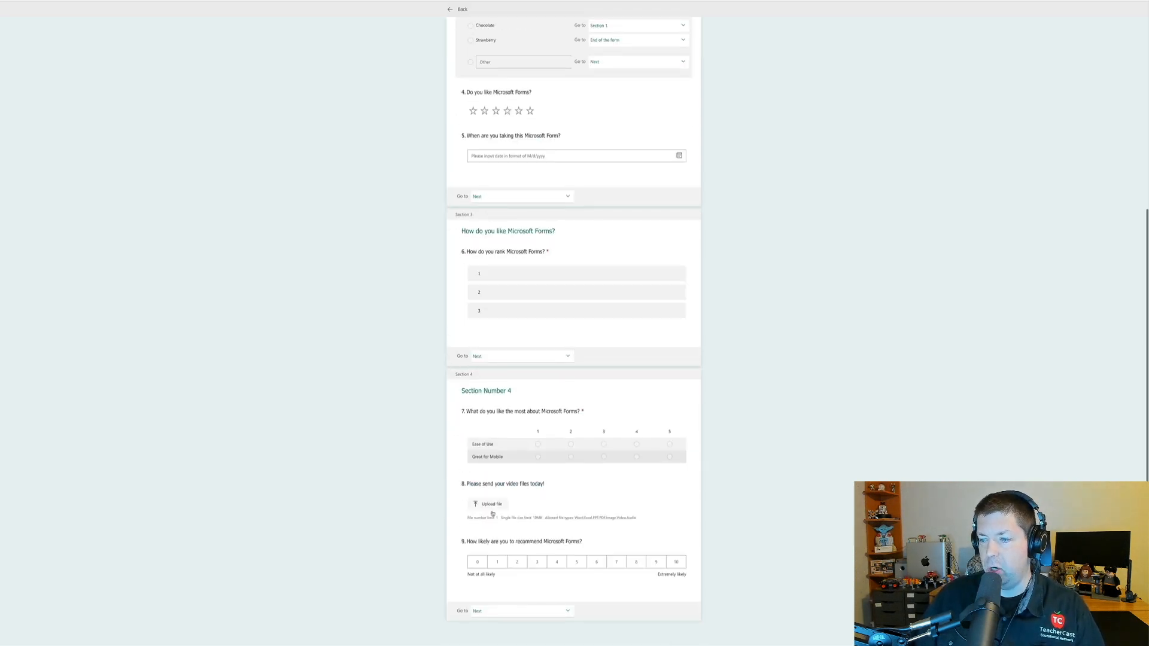
left_click(497, 359)
left_click(498, 348)
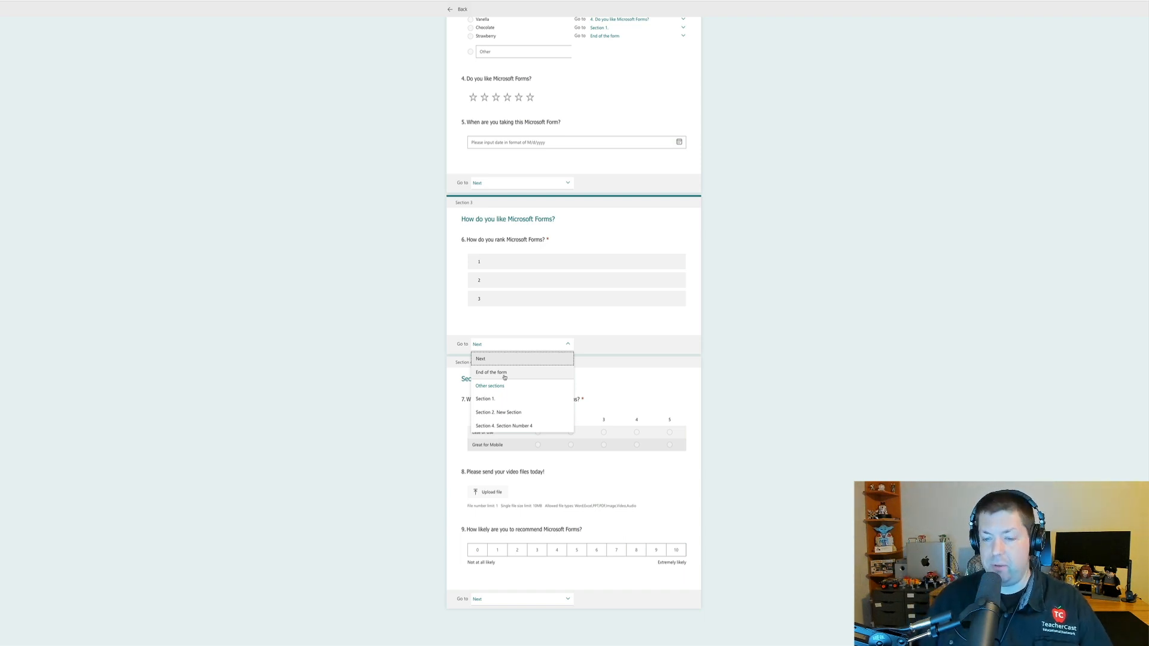
left_click(385, 321)
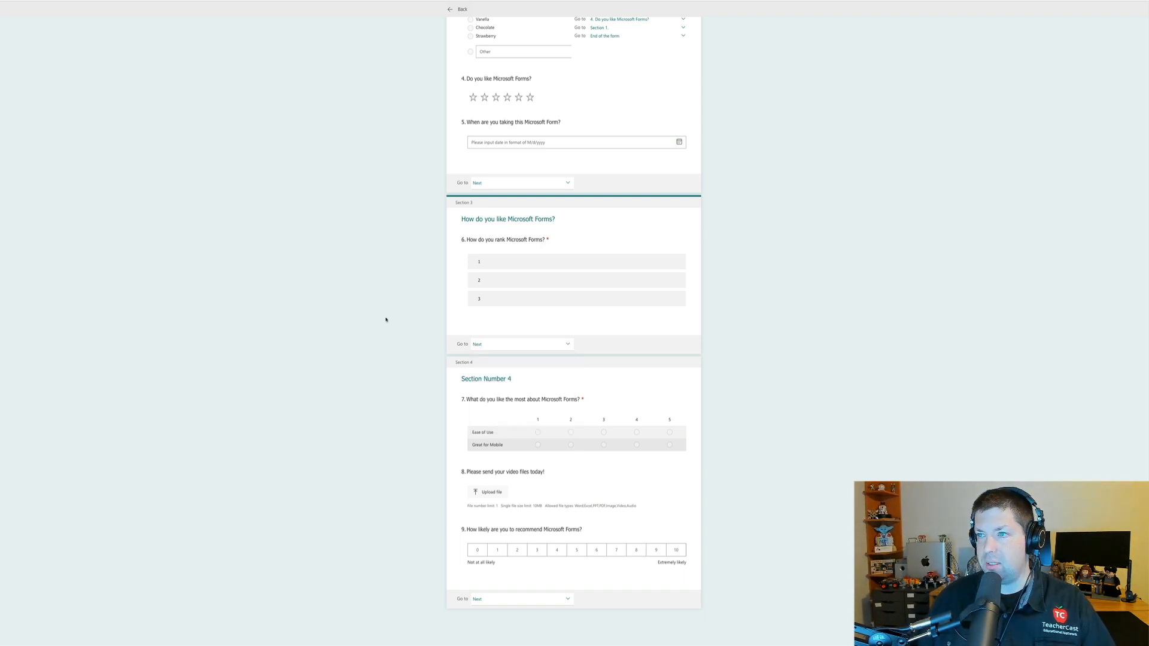
scroll(397, 303, "up", 3)
left_click(460, 9)
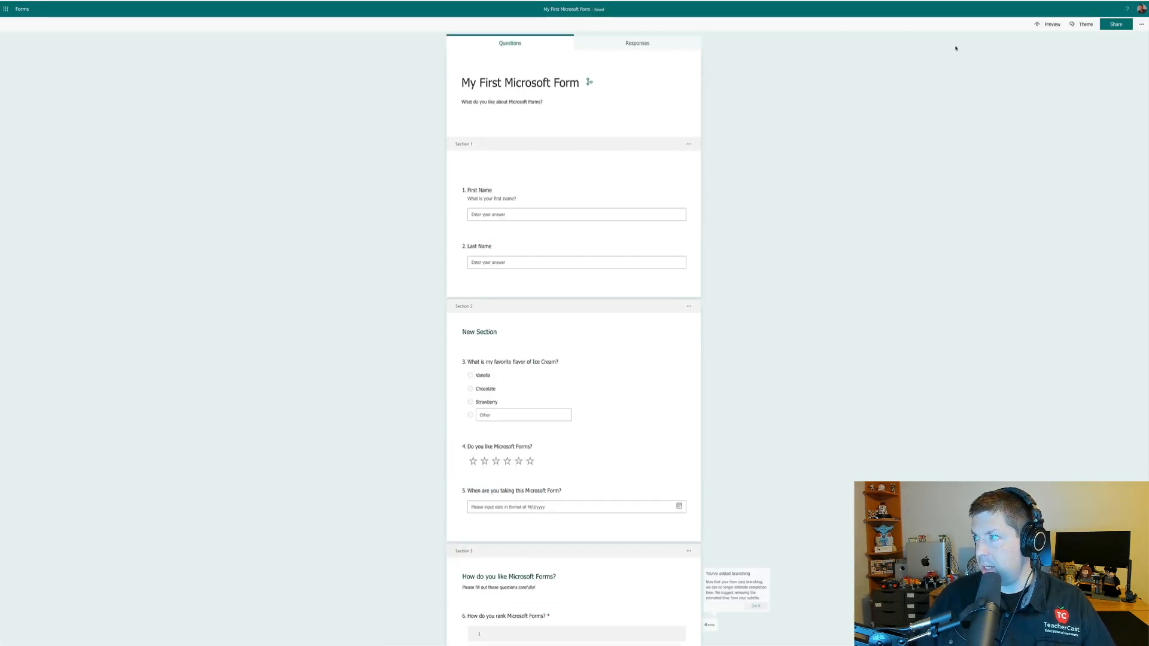
- Preview the form and test the ice cream branching by alternating between the Strawberry, Chocolate and Vanilla answers, then return to editing
left_click(1044, 24)
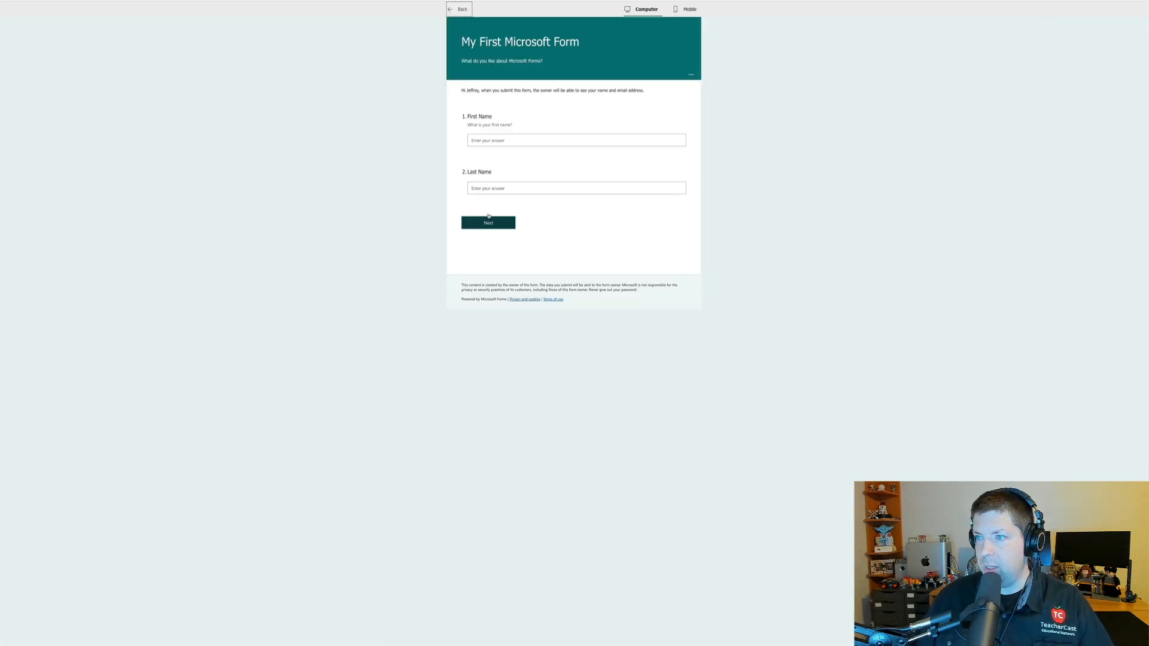
left_click(489, 221)
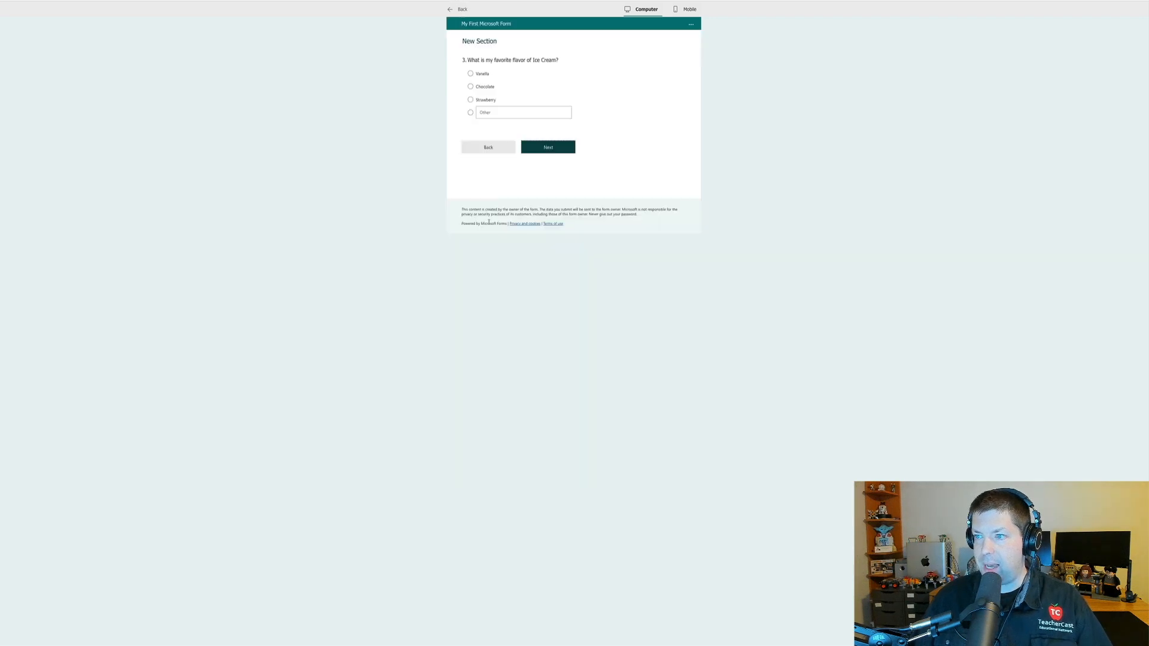
left_click(481, 101)
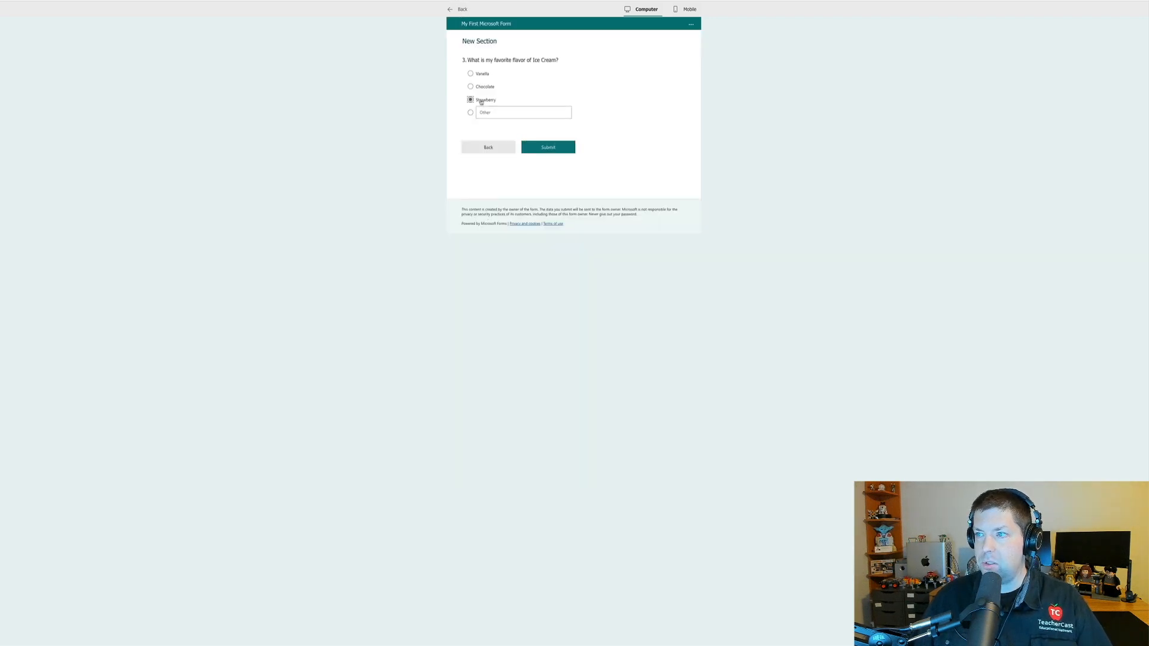
left_click(479, 87)
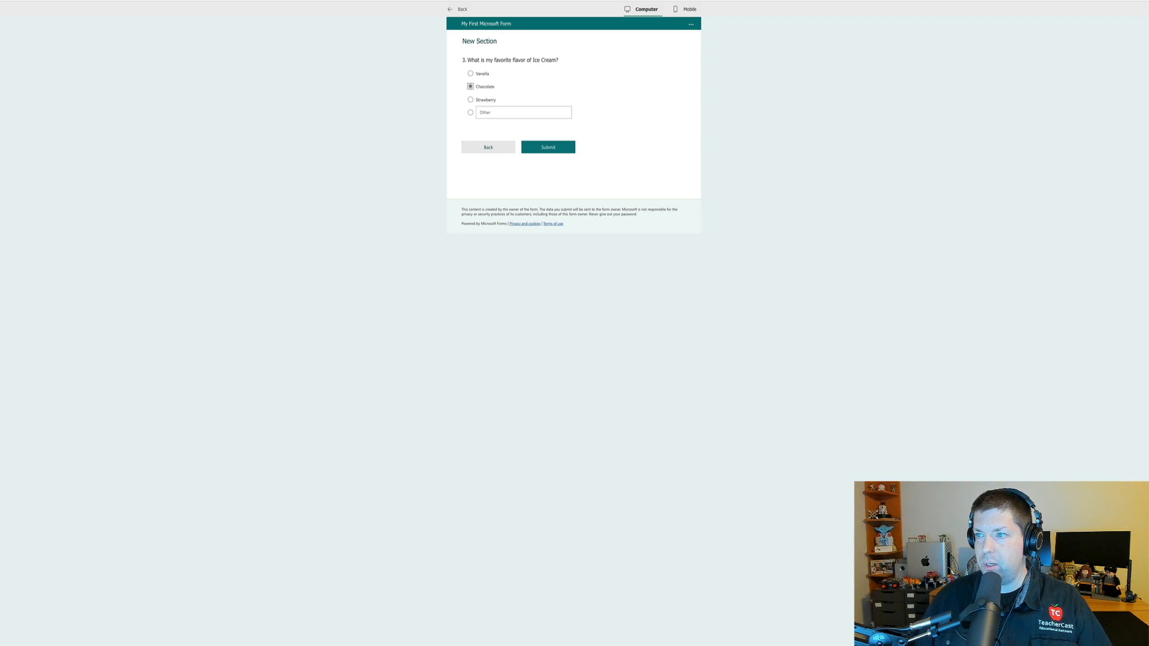
left_click(482, 75)
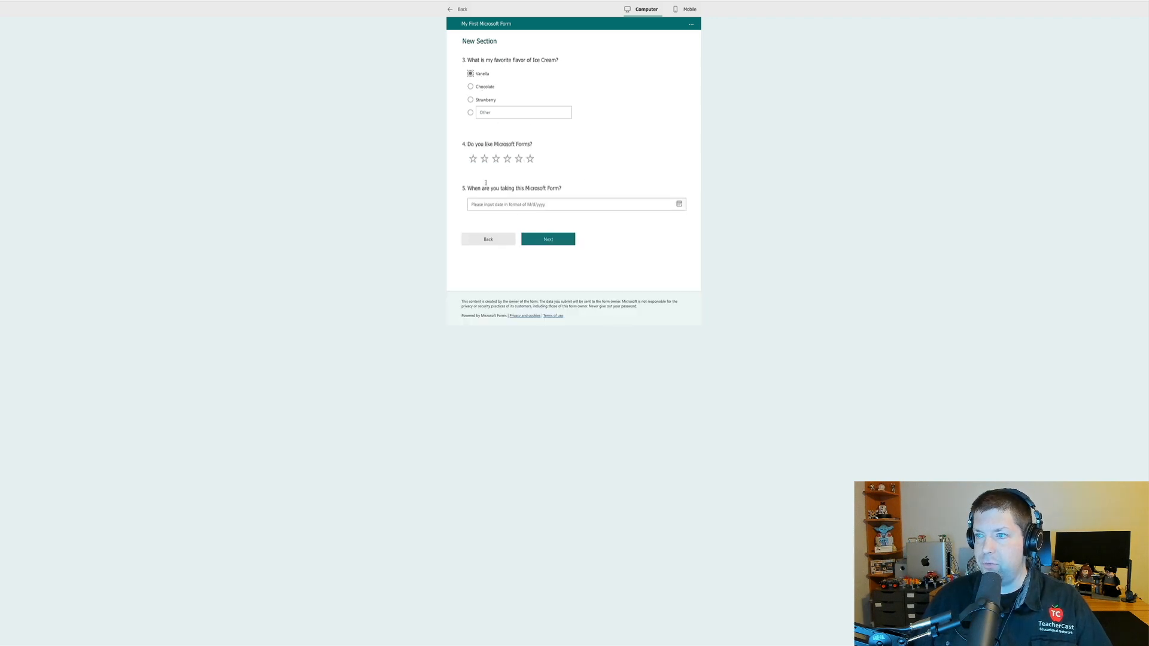
left_click(471, 88)
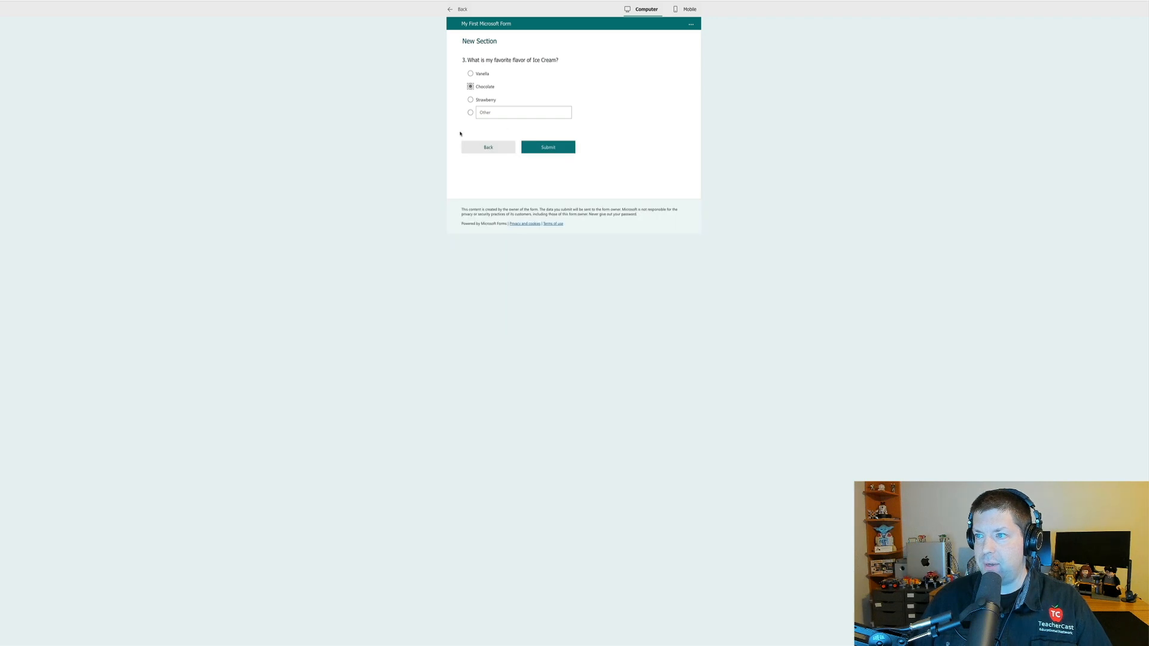
left_click(471, 100)
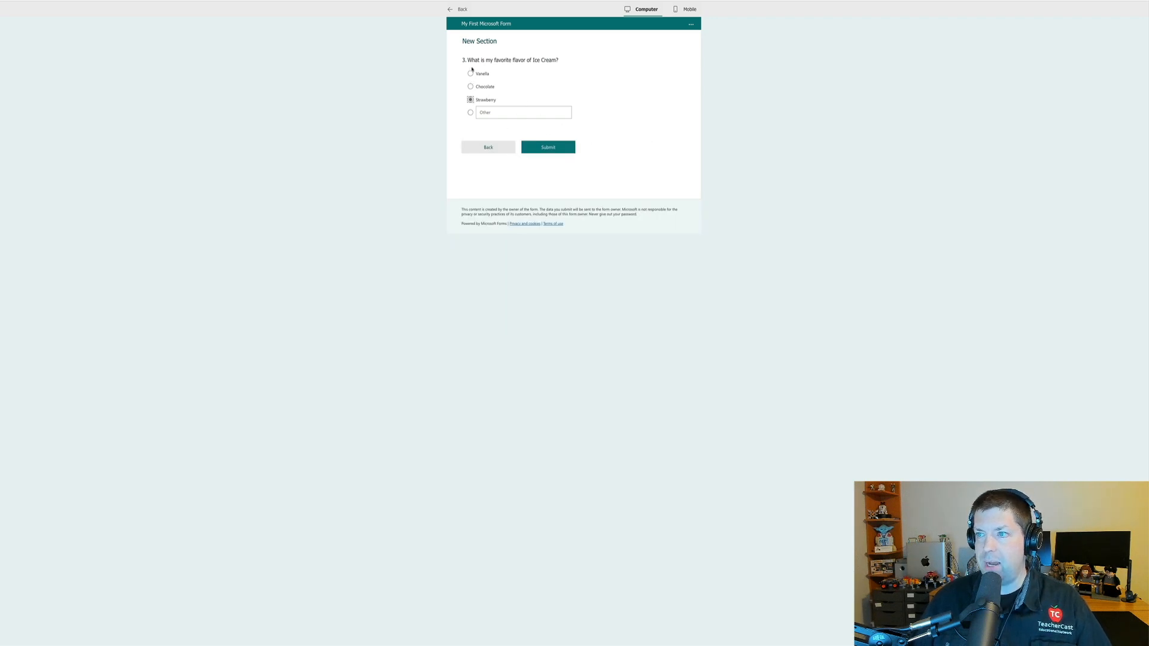
left_click(470, 73)
left_click(470, 99)
left_click(470, 73)
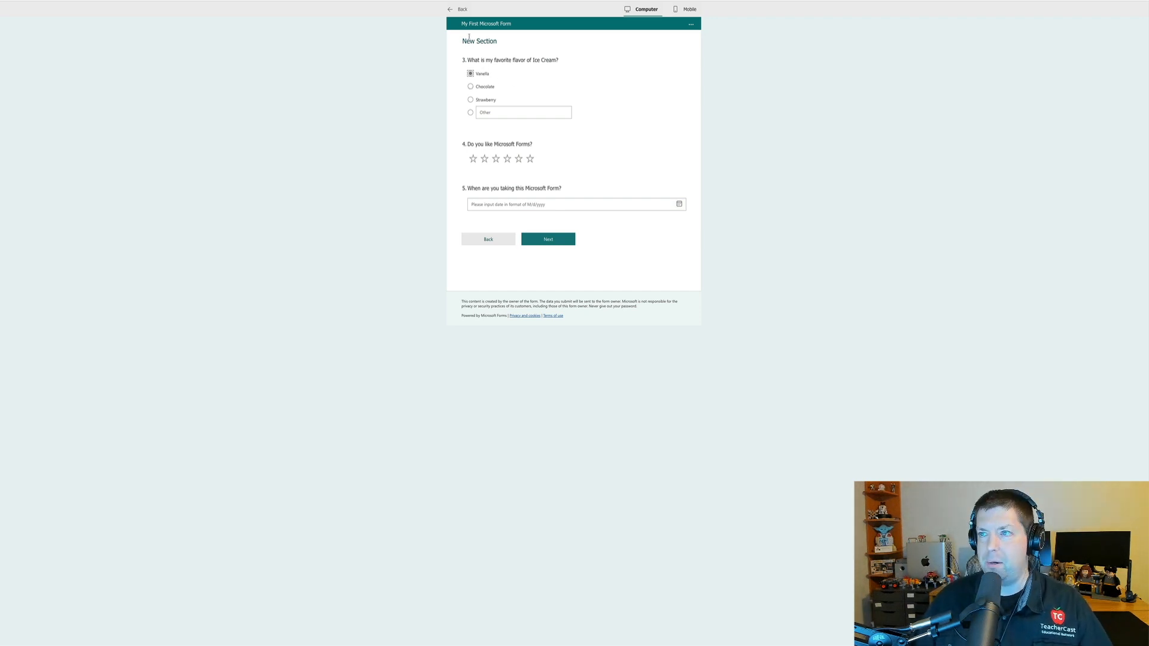
left_click(454, 9)
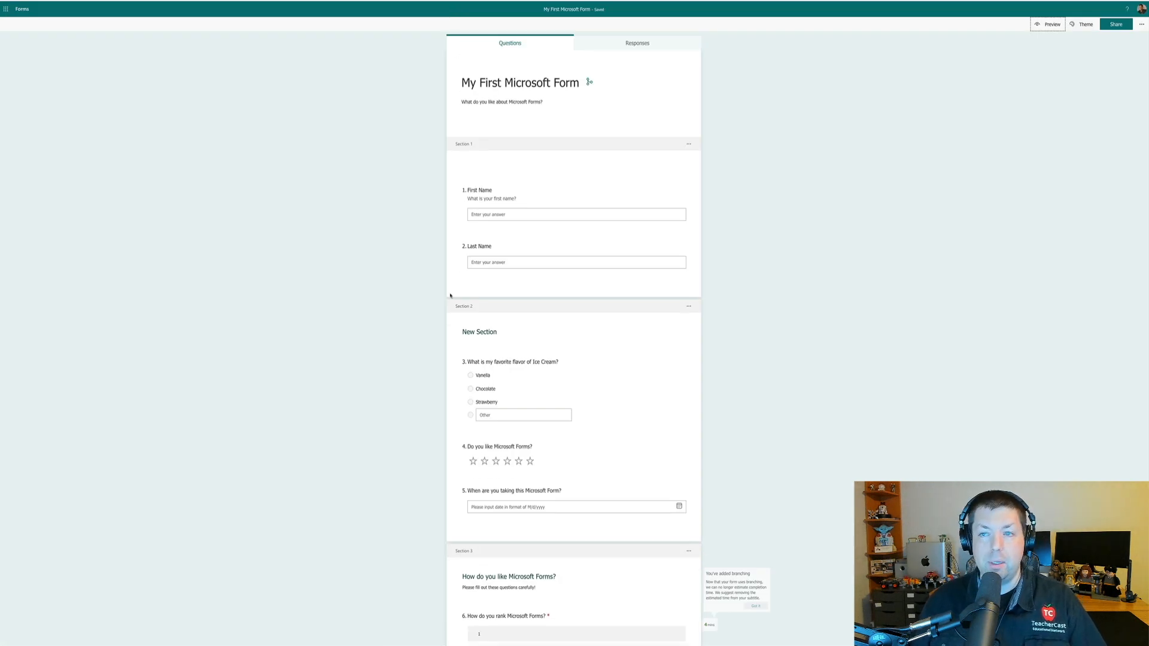
- Copy the form's response link for people in the organization and open it in a new browser tab
scroll(441, 331, "down", 5)
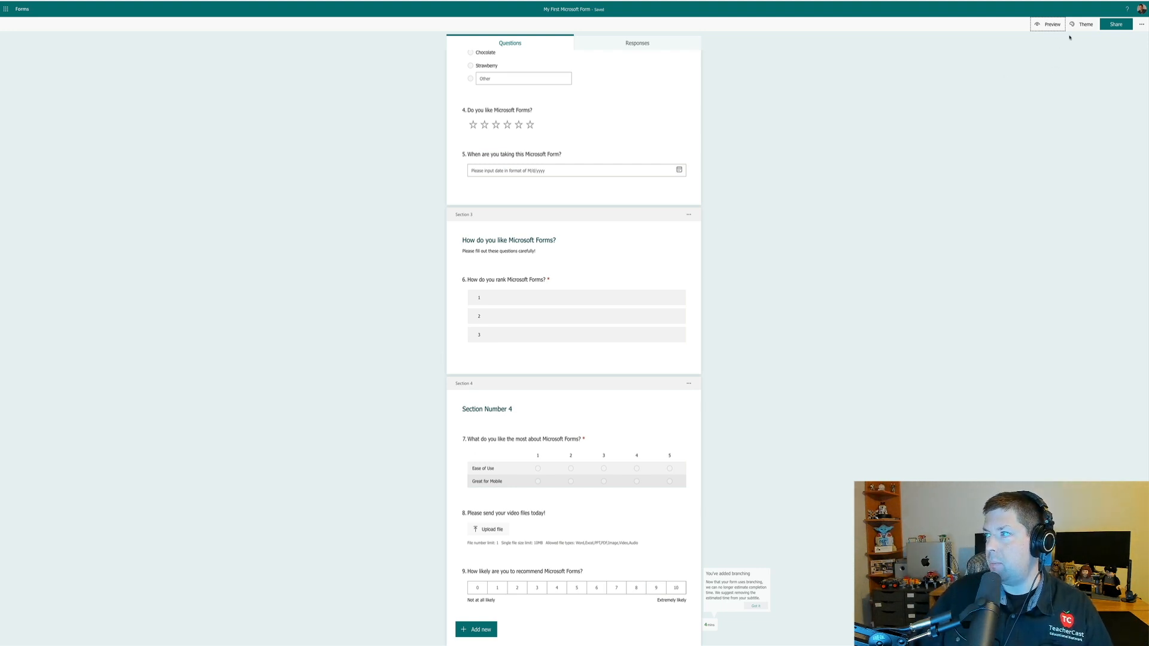
left_click(1117, 24)
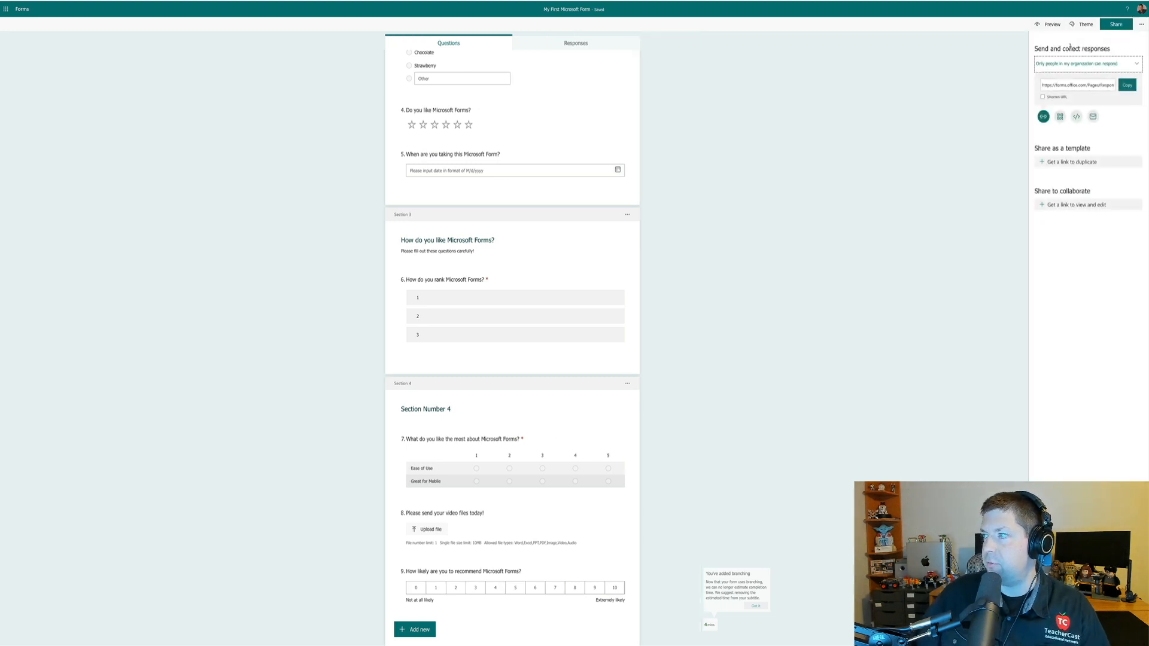
left_click(1128, 86)
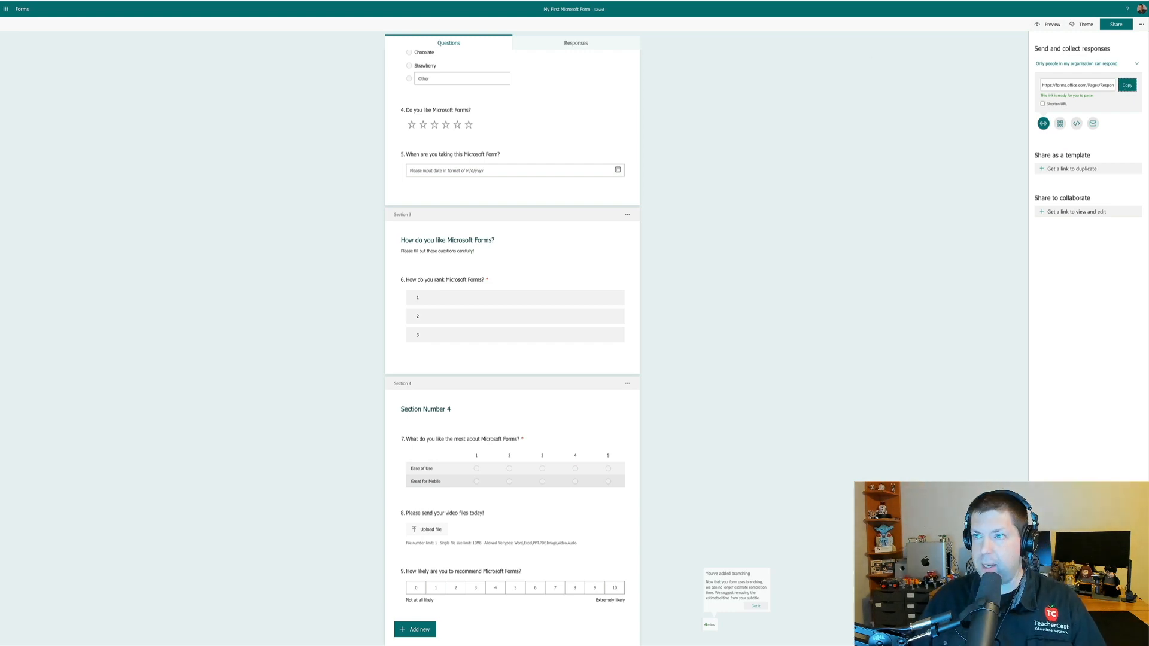
key("super+t")
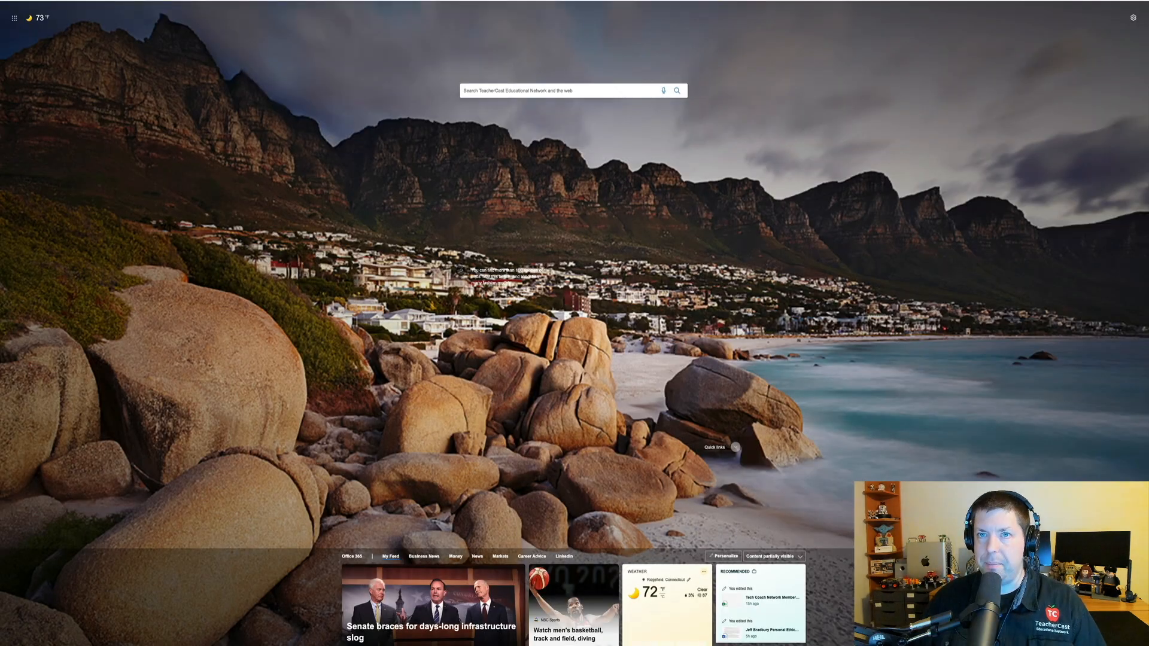
key("super+v")
key("Return")
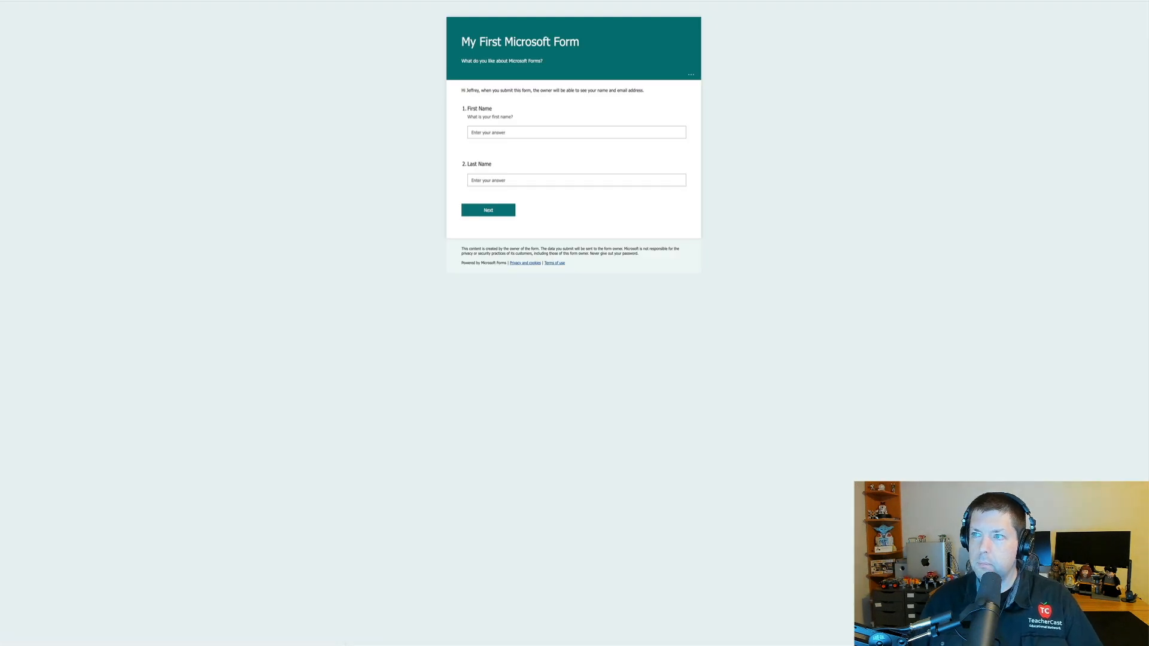
- Fill in First Name with "asdfdsafs" and Last Name with "asdfdsaf", and continue to the next section
left_click(488, 132)
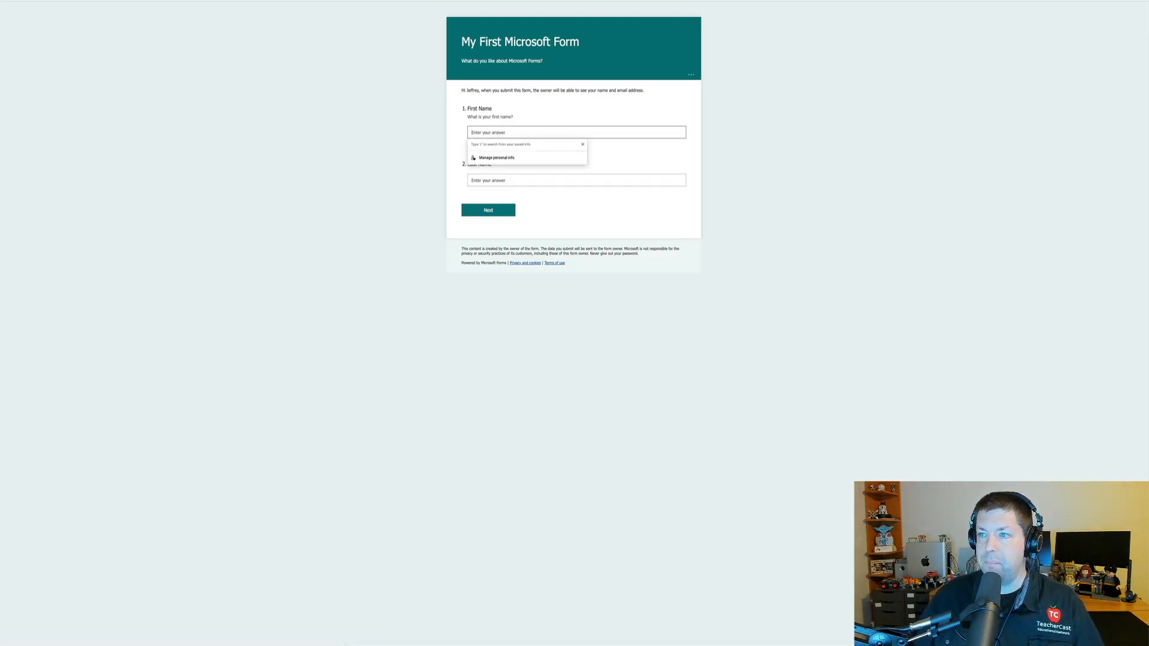
type("asdfdsafs")
left_click(488, 180)
type("asdfdsaf")
left_click(489, 213)
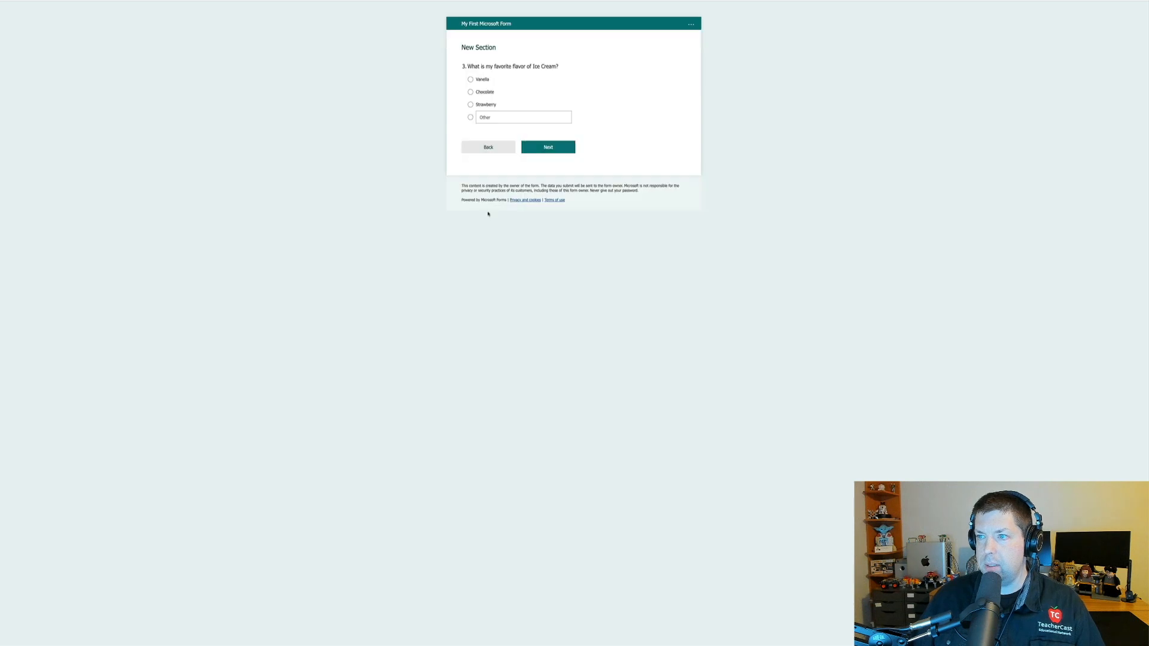
- Answer Vanilla for ice cream, give Microsoft Forms six stars, and enter 8/6/2021 as the date taken
left_click(471, 80)
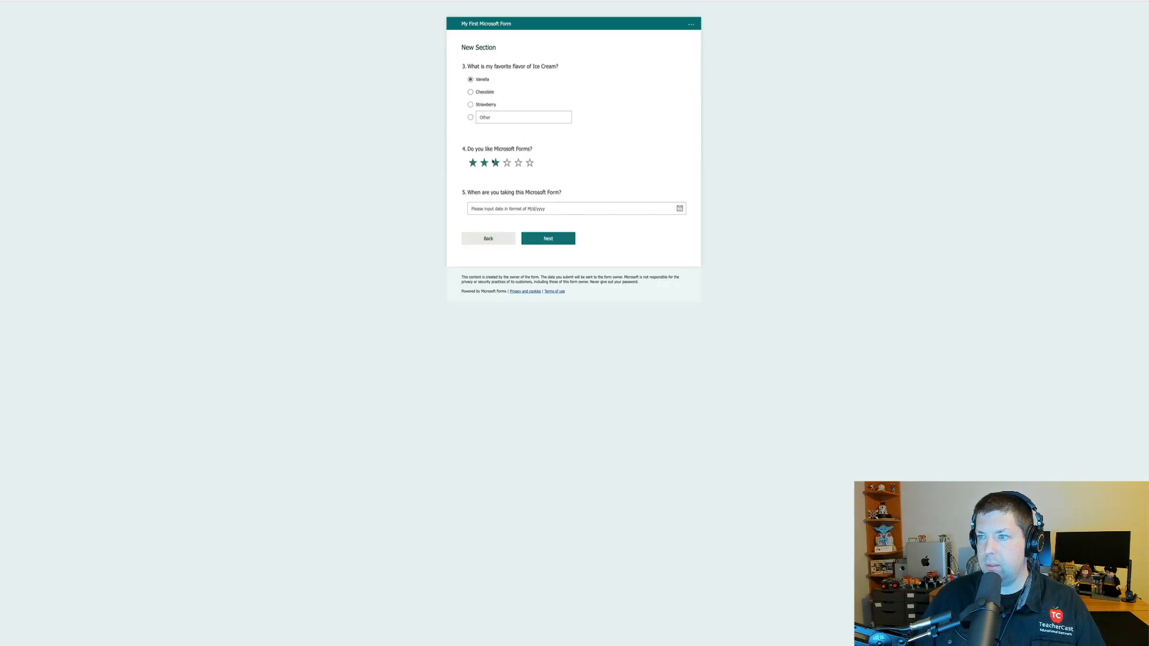
left_click(530, 163)
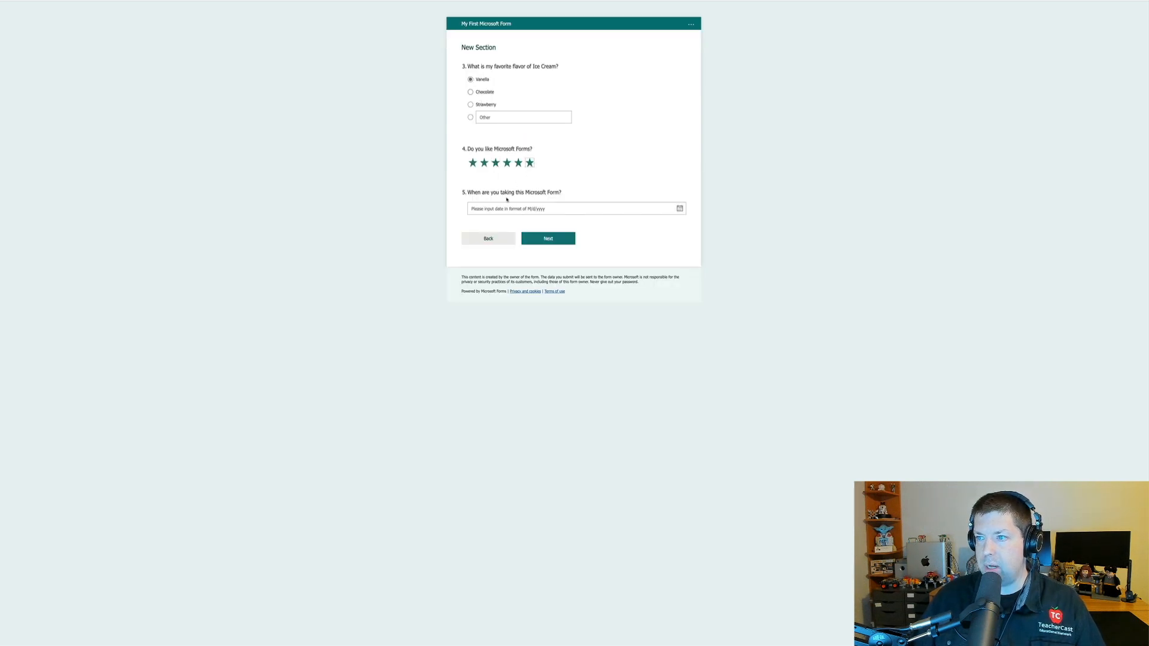
left_click(522, 208)
left_click(572, 242)
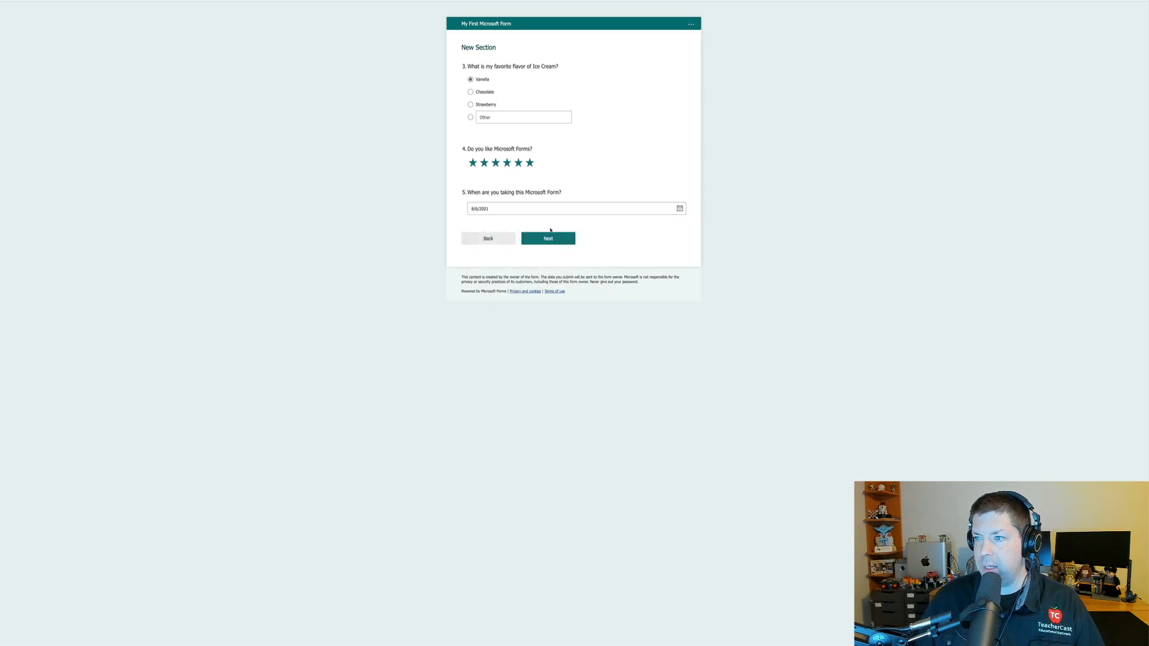
- Continue to the Microsoft Forms ranking question, rank option 3 first, and proceed to Section Number 4
left_click(547, 235)
left_click_drag(484, 132, 480, 98)
left_click(548, 171)
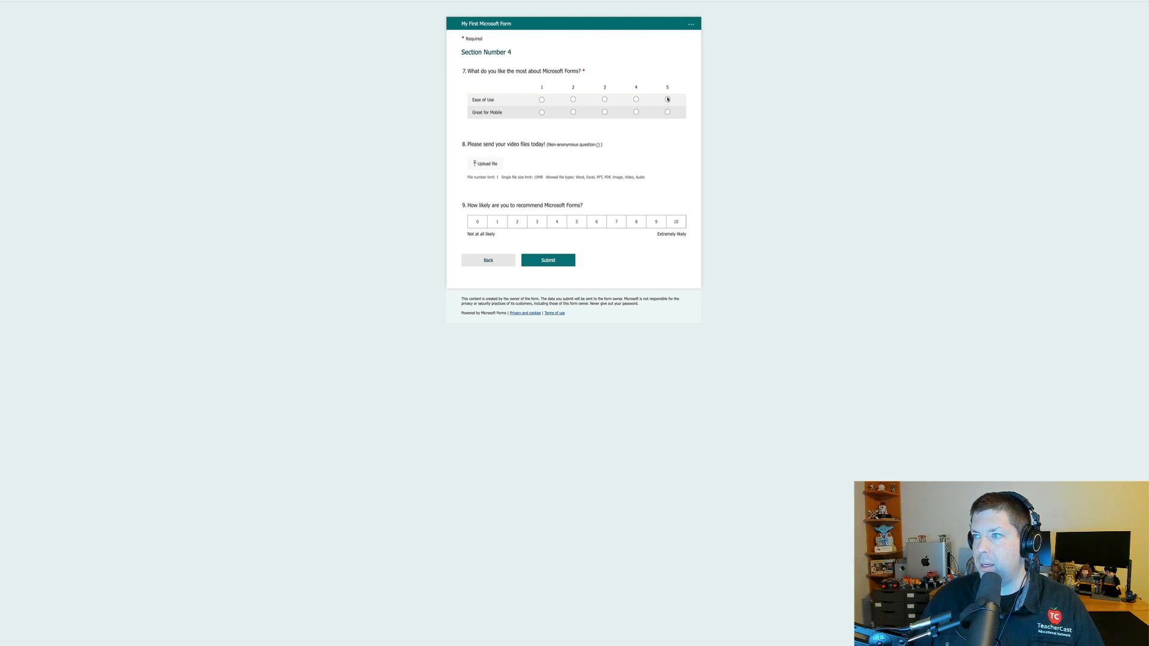
- Rate Ease of Use and Great for Mobile 5, set the recommendation score to 10, and submit the response
left_click(667, 100)
left_click(667, 112)
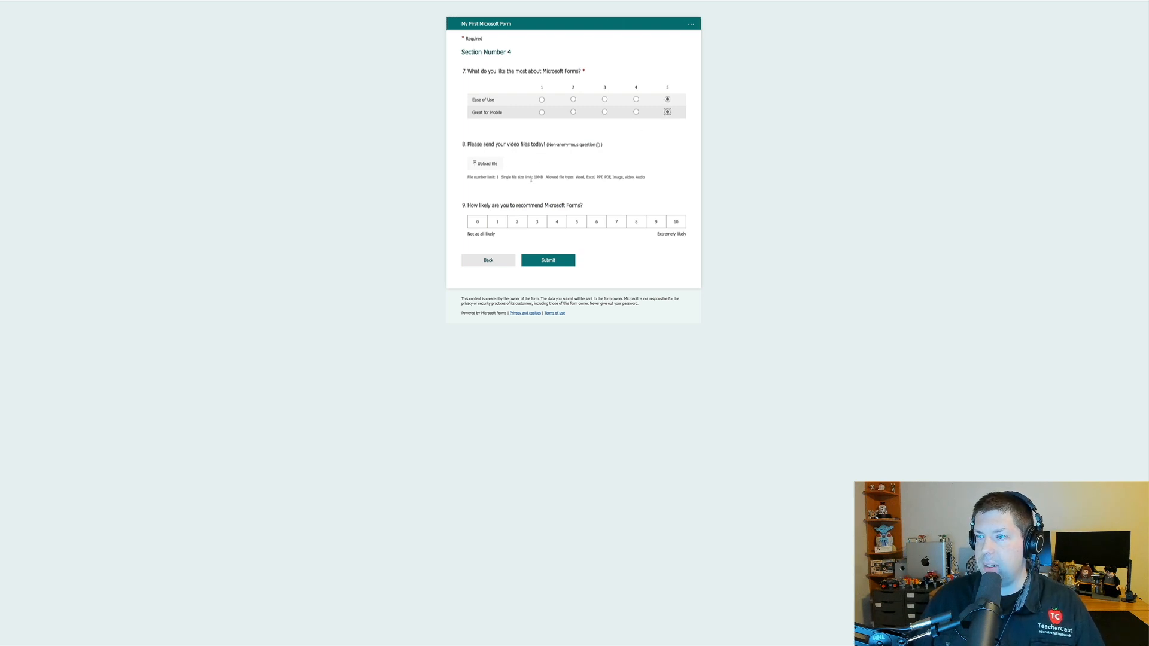
left_click(676, 222)
left_click(557, 260)
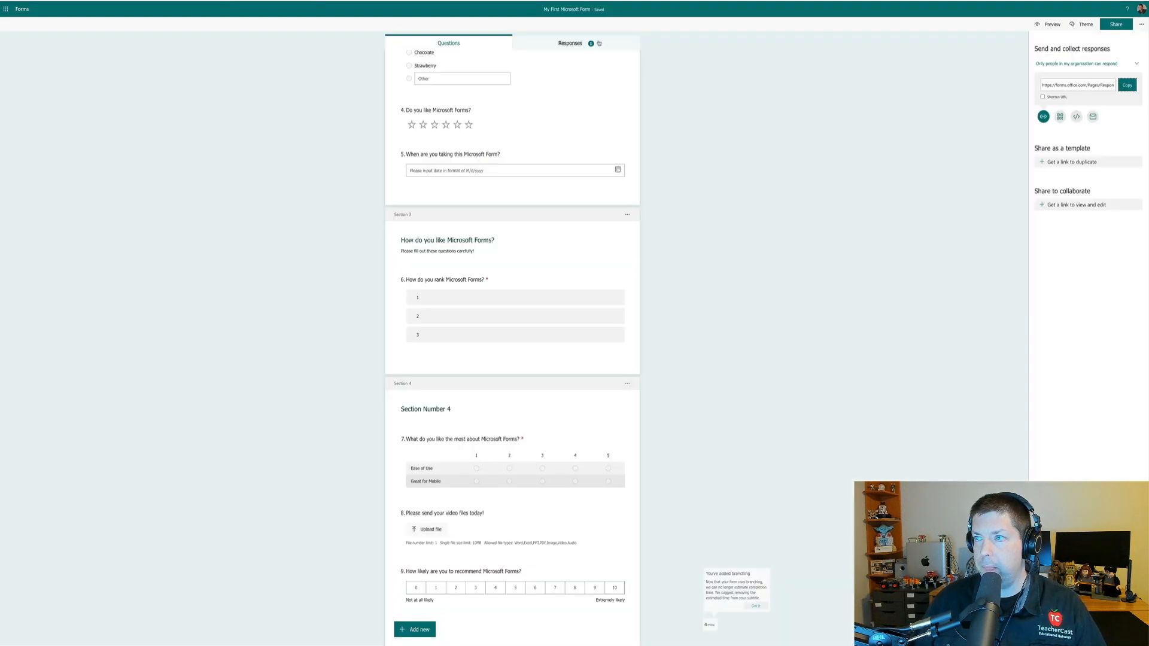
- Open the form's collected responses and examine the response options and the answer summary for each question
left_click(569, 43)
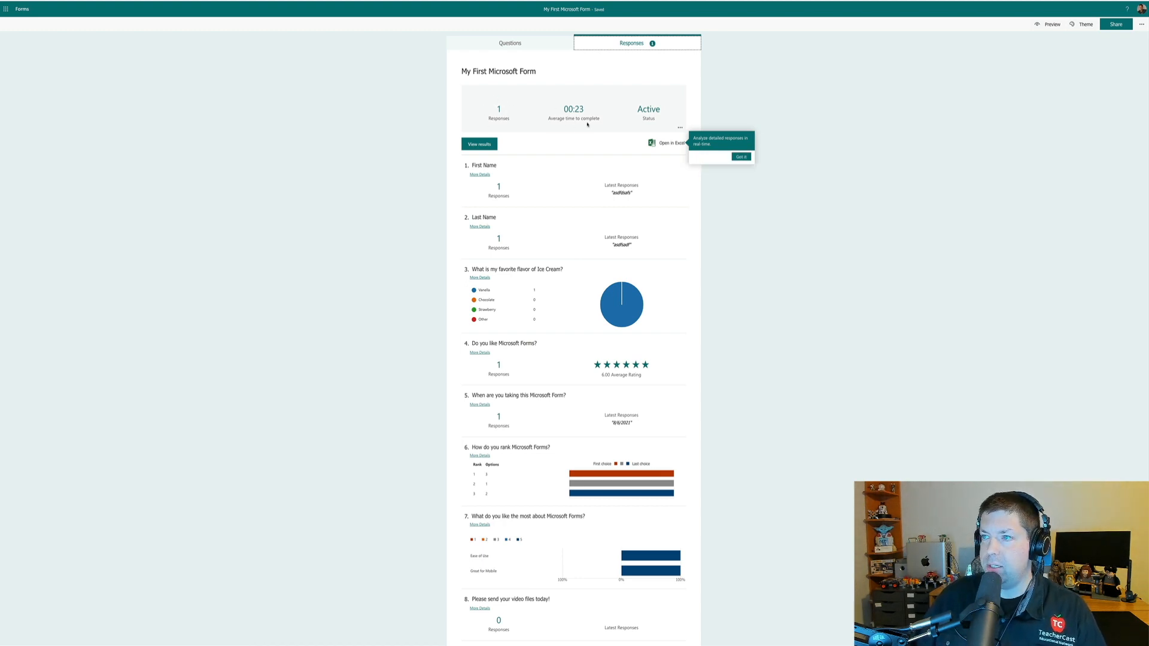
left_click(679, 127)
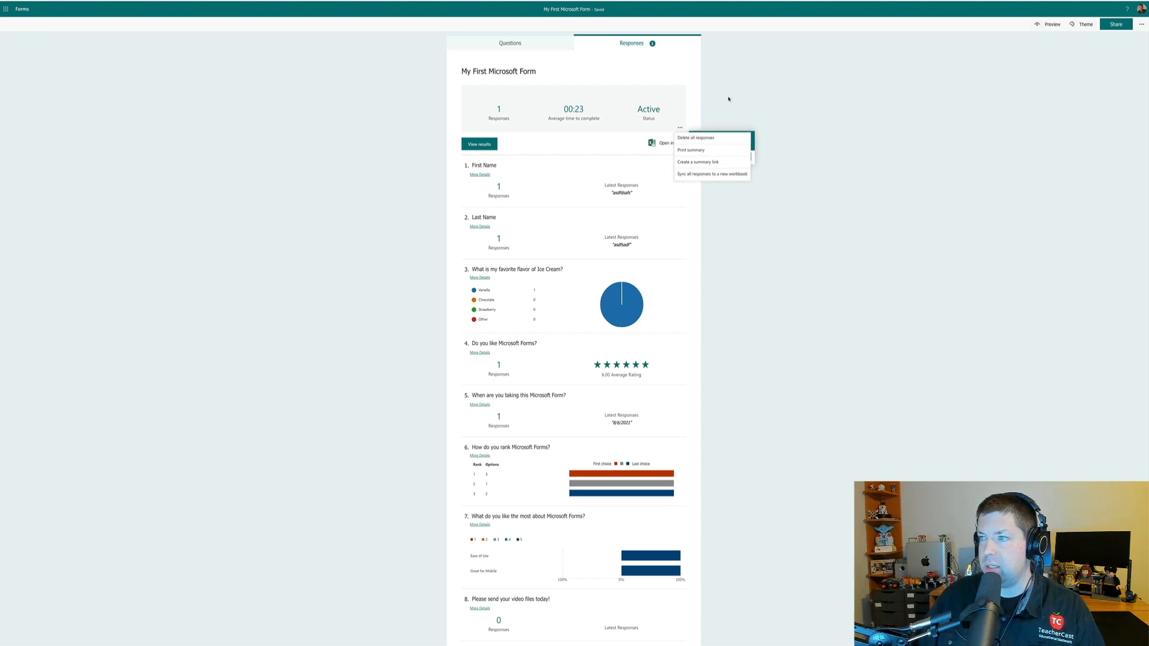
left_click(728, 117)
left_click(741, 157)
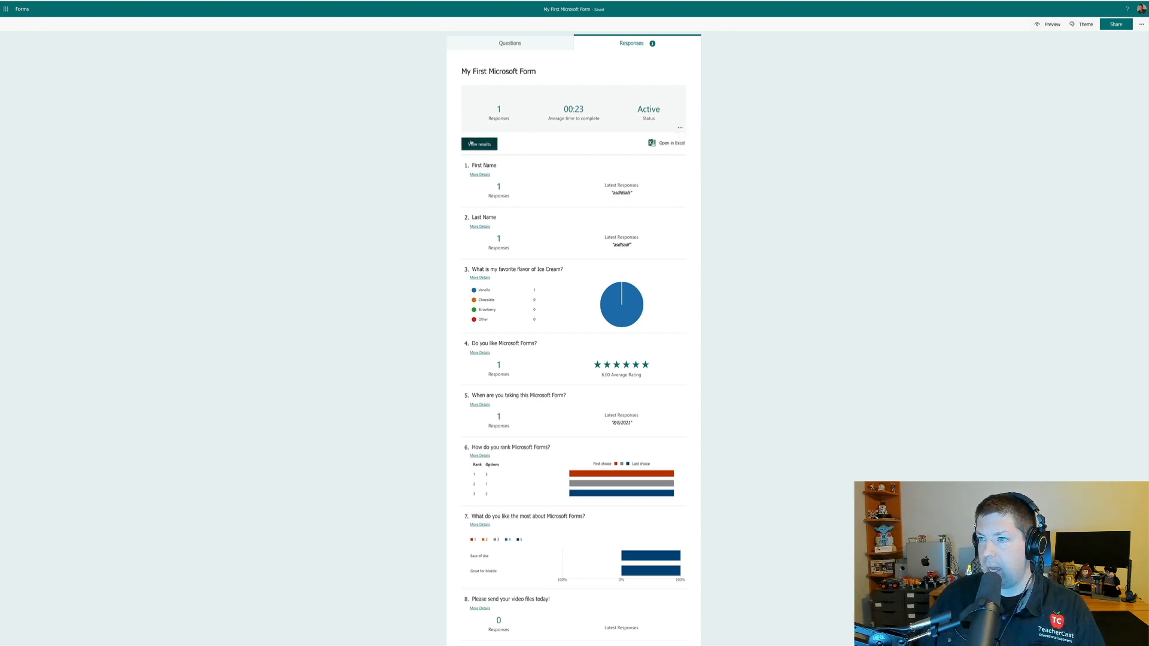
scroll(493, 196, "down", 2)
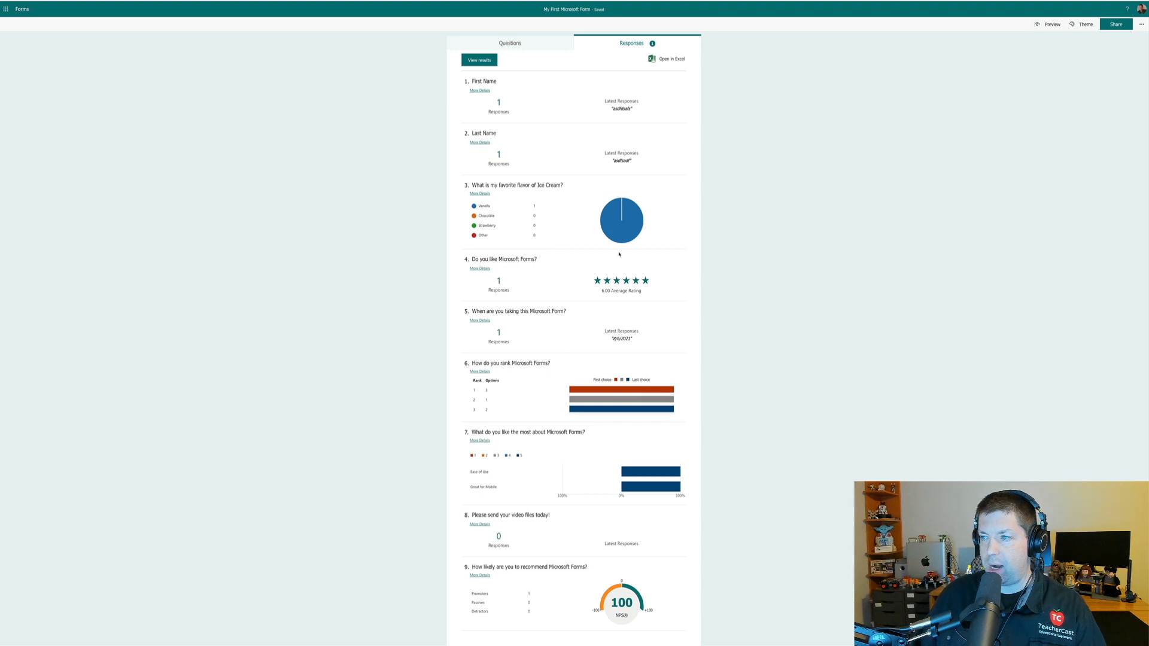
mouse_move(627, 228)
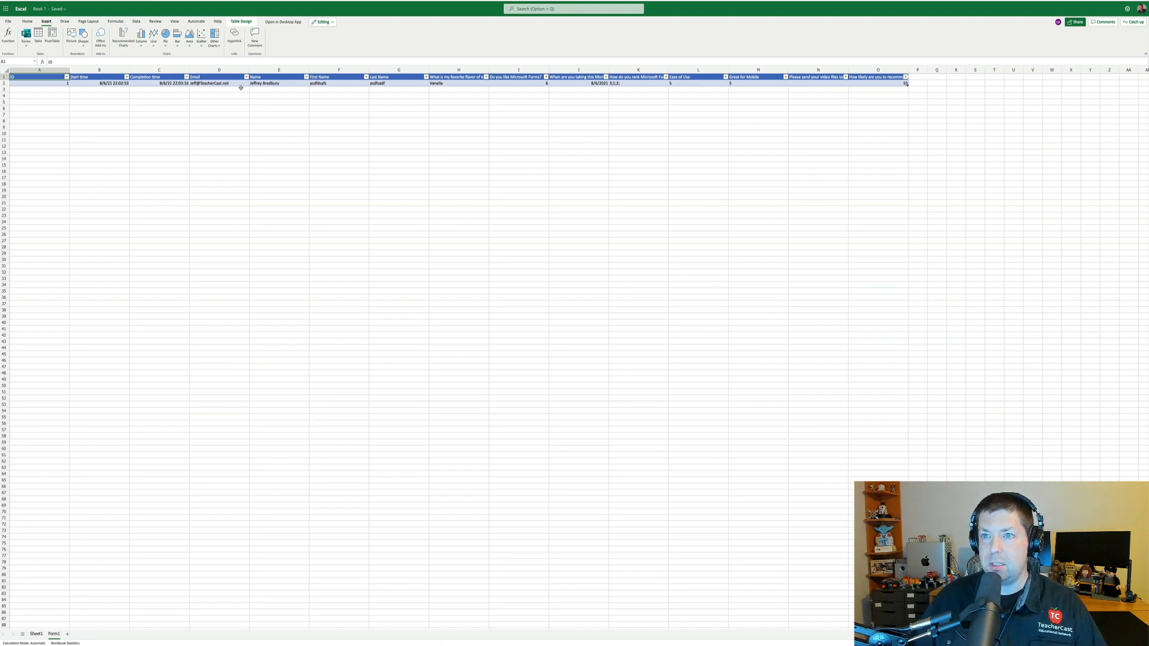
- Examine the submitted response's values across the Form1 sheet, from the ice cream answer to the recommendation score
left_click(462, 83)
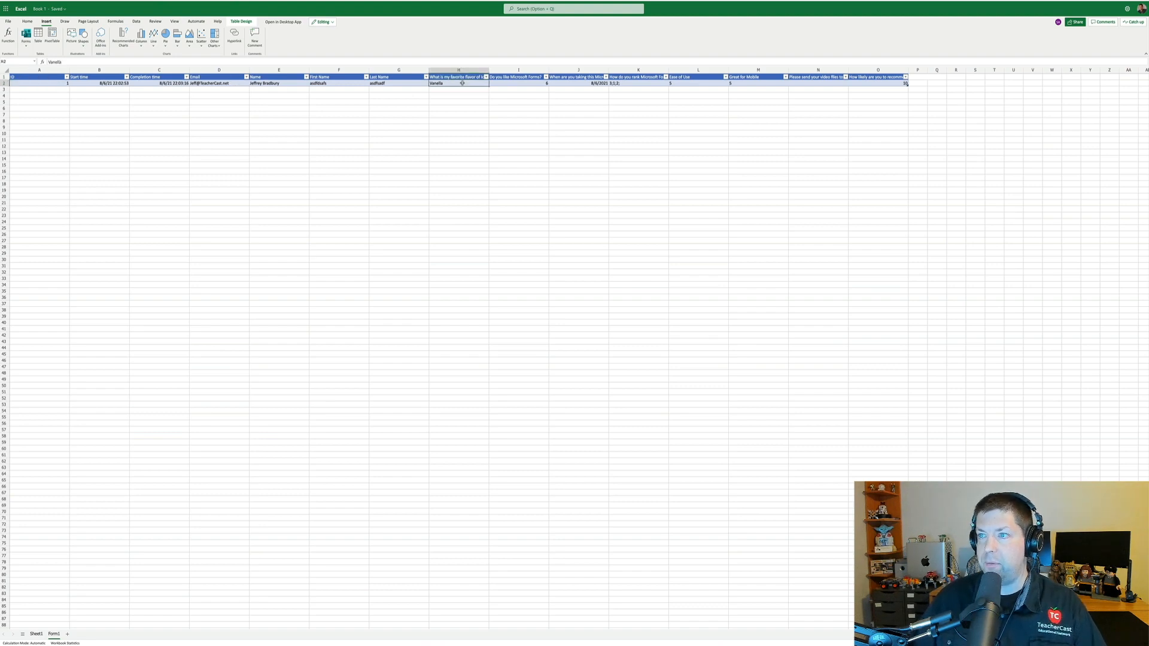
key("Right")
key("Right")
key("Right")
key("Right")
key("Right")
key("Right")
key("Right")
key("Right")
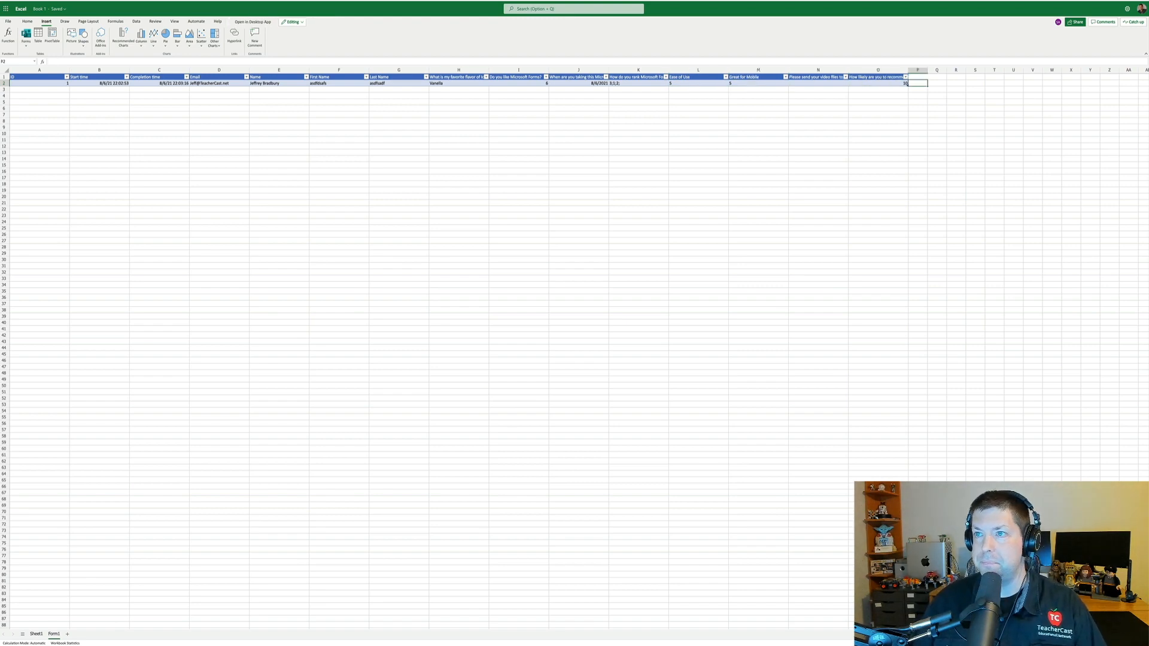
- Switch back to the form editor in Microsoft Forms, show the form's questions and open its theme choices
mouse_move(478, 0)
key("ctrl+shift+Tab")
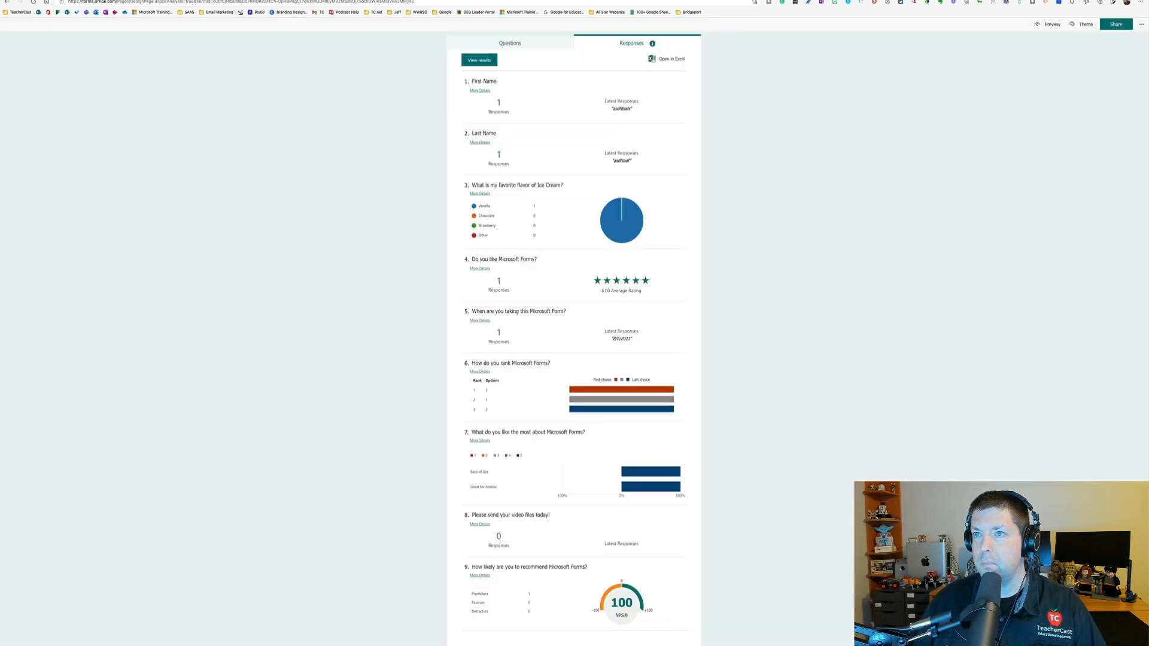
key("ctrl+shift+Tab")
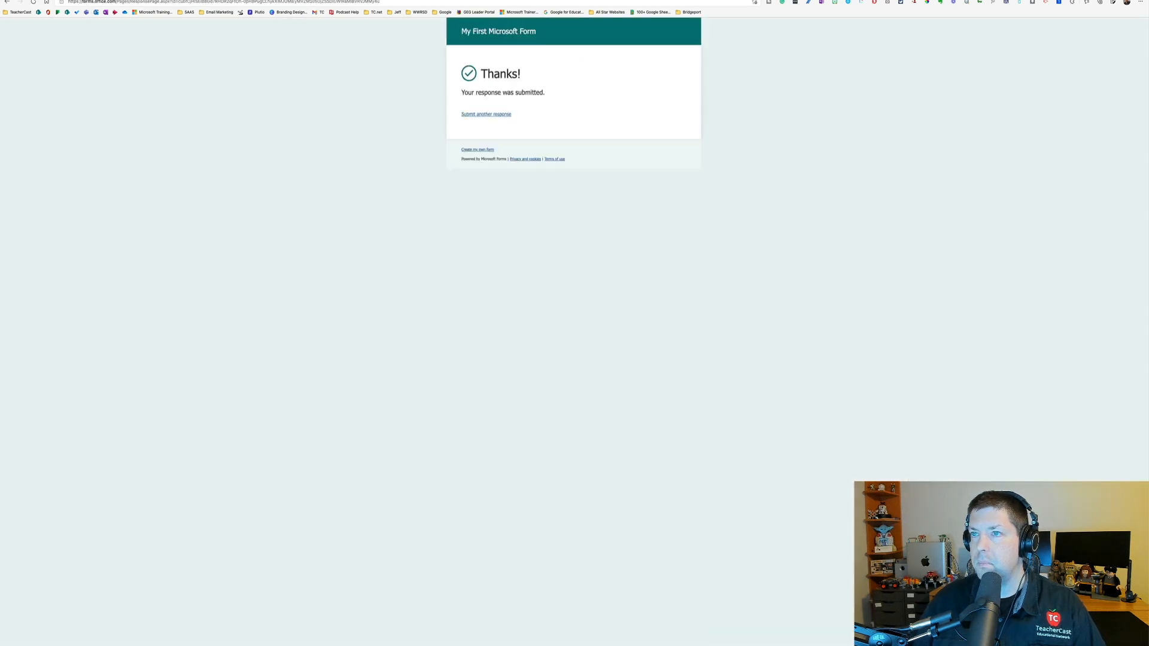
key("ctrl+shift+Tab")
key("ctrl+shift+Tab")
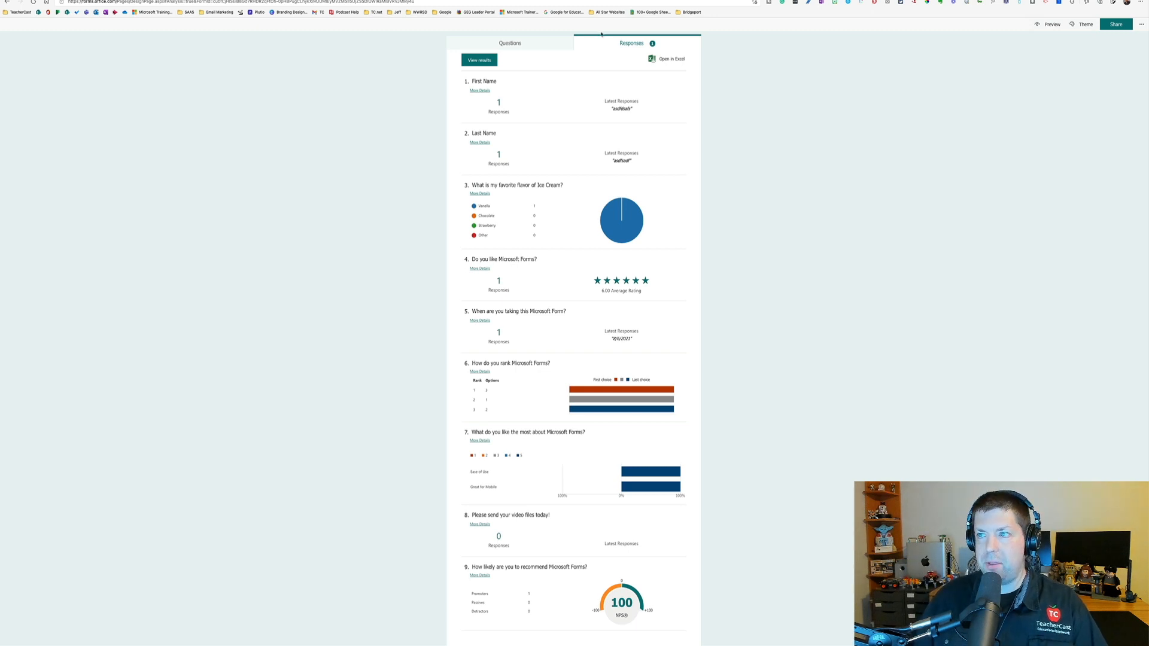
left_click(535, 44)
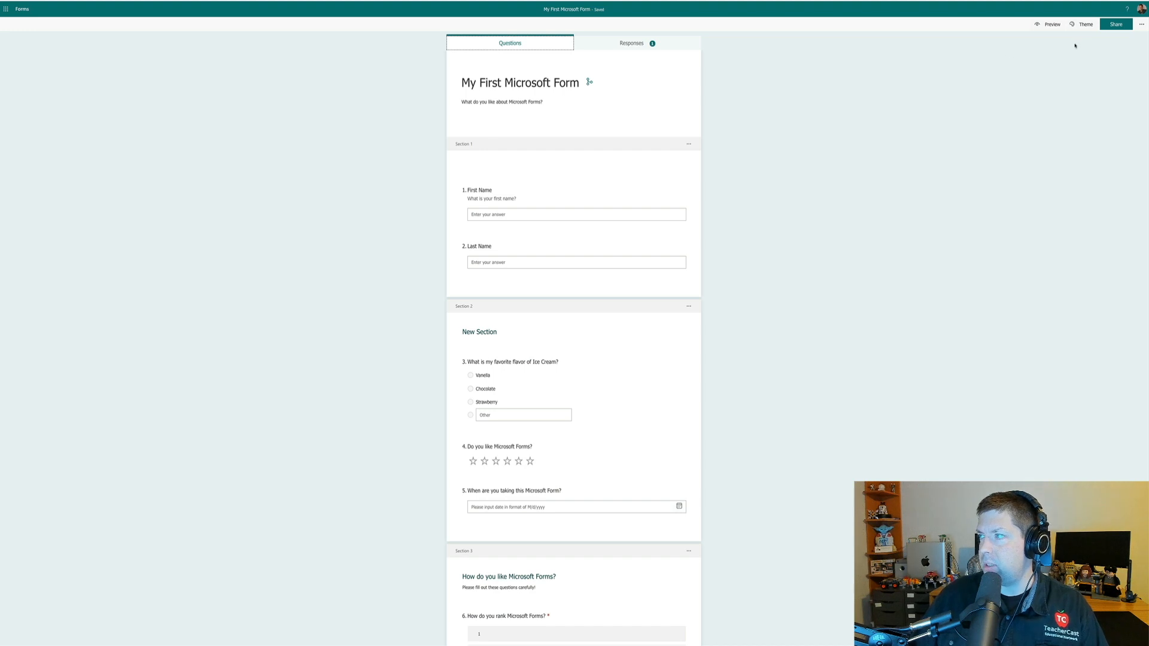
left_click(1084, 24)
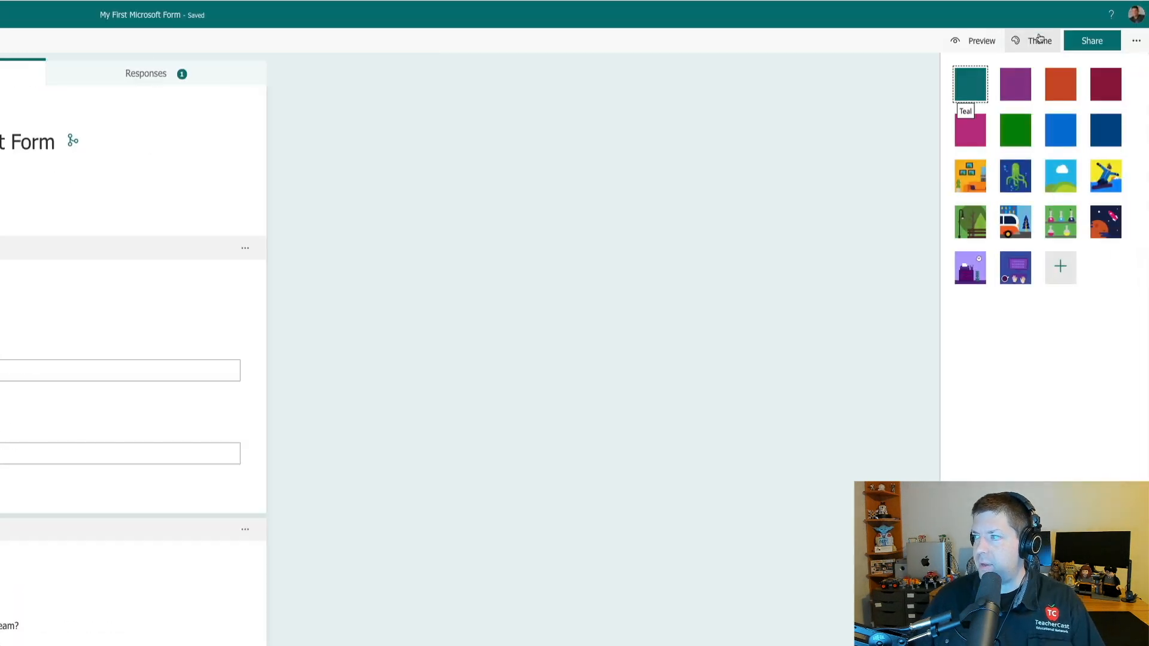
- Try the Bright Blue, Dark blue, mountain skiing and other illustrated themes on the form
left_click(1061, 135)
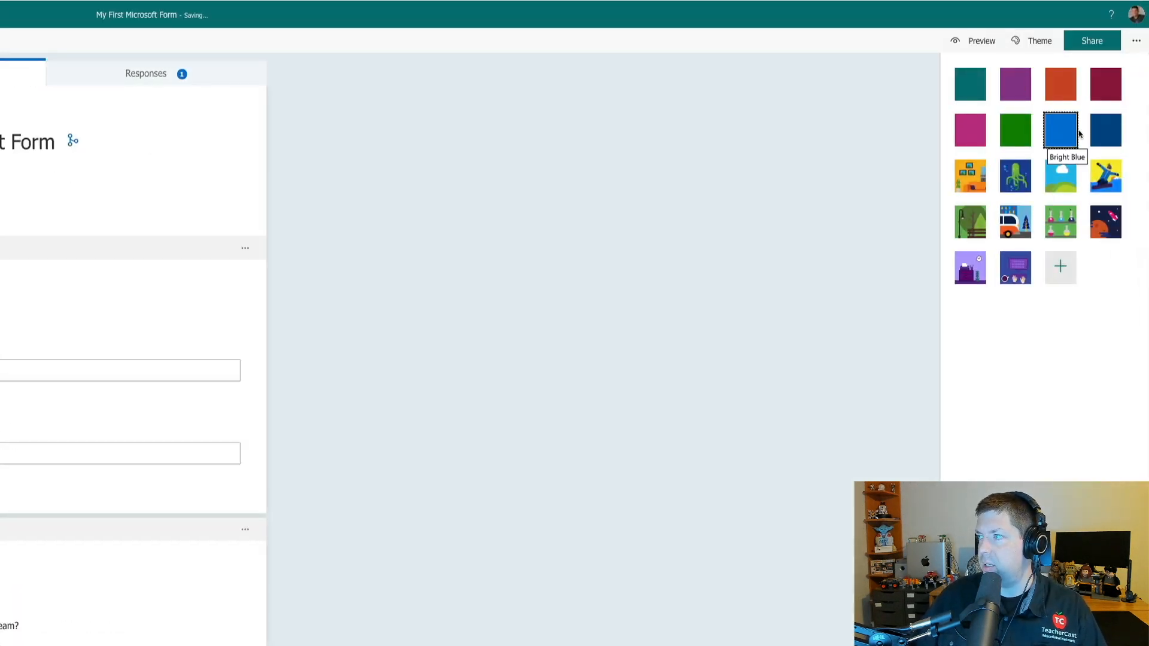
left_click(1102, 135)
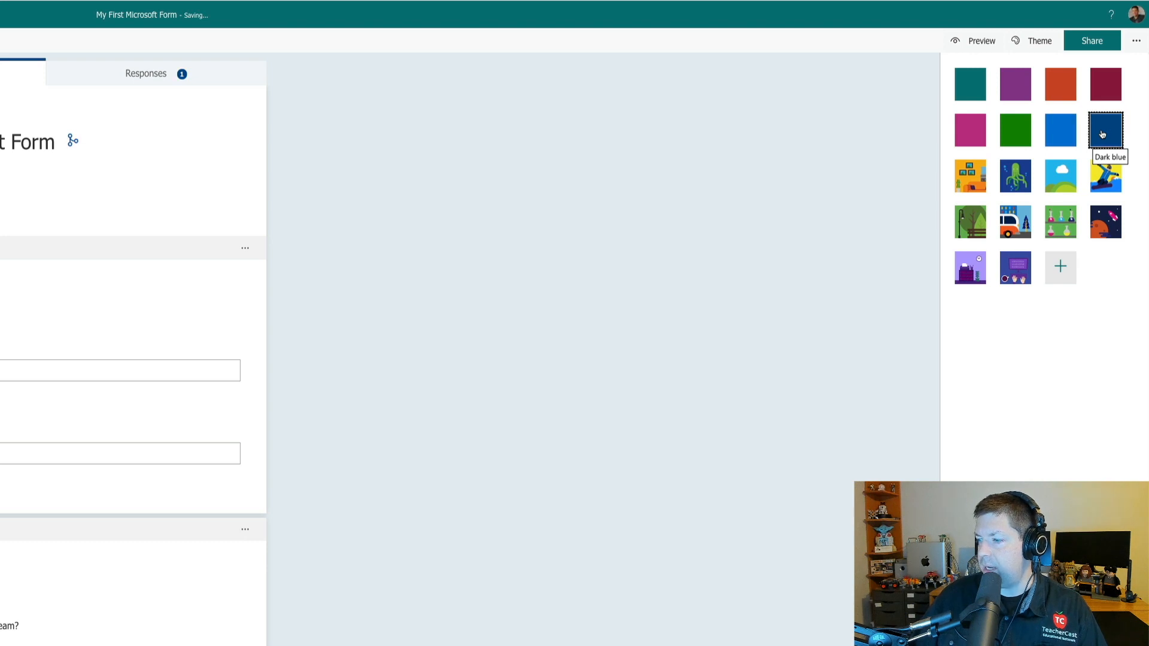
left_click(1099, 176)
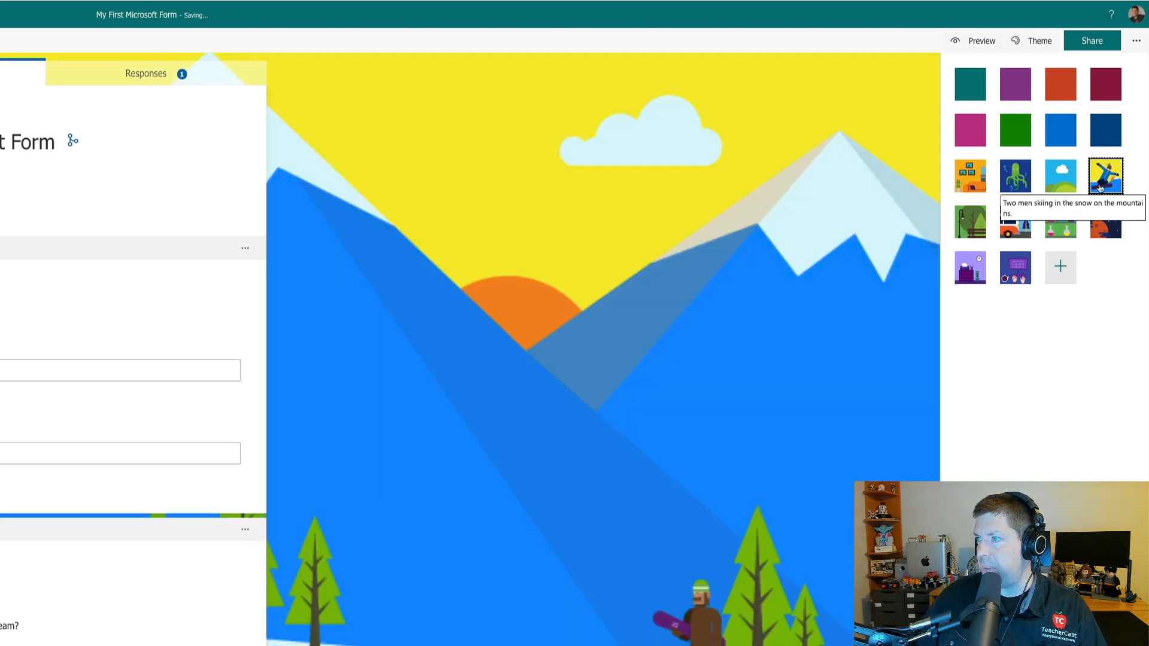
left_click(1060, 228)
left_click(1015, 223)
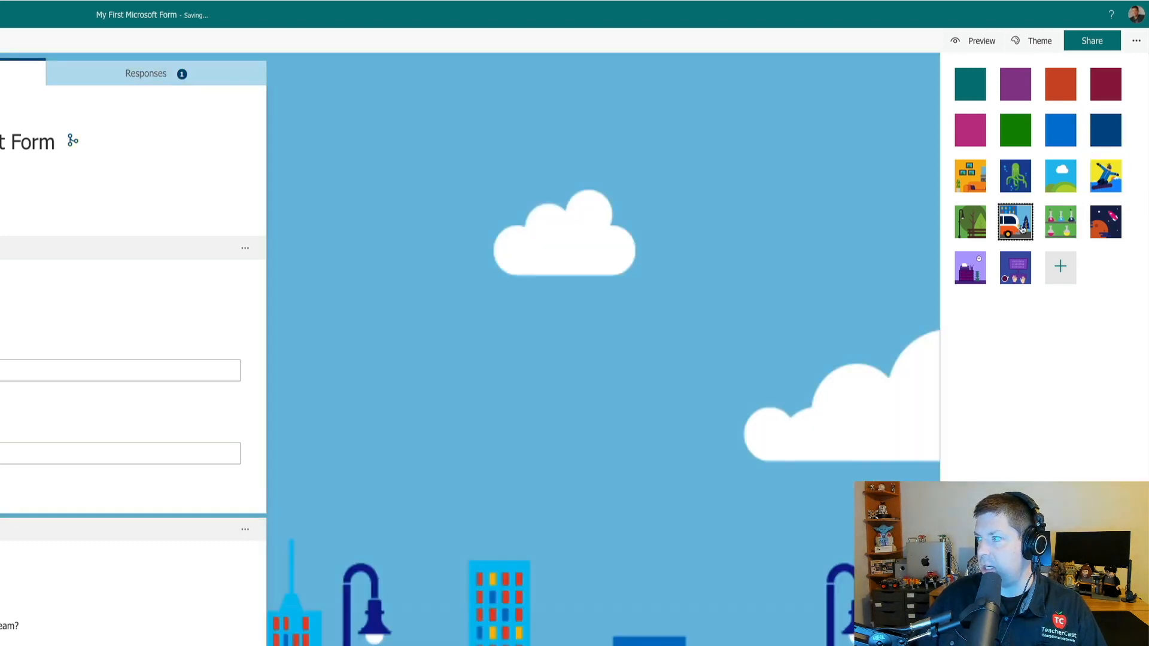
left_click(970, 224)
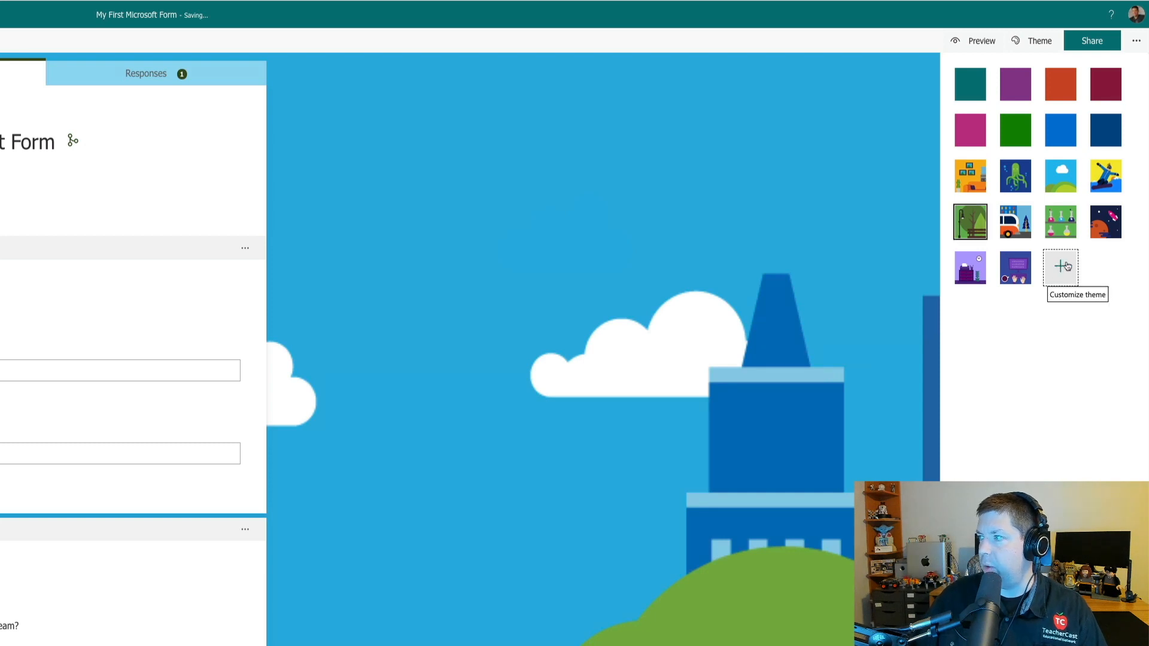
- Customize the form's theme with a background picture found by searching "school", choosing the stone building with the red tree
left_click(1066, 266)
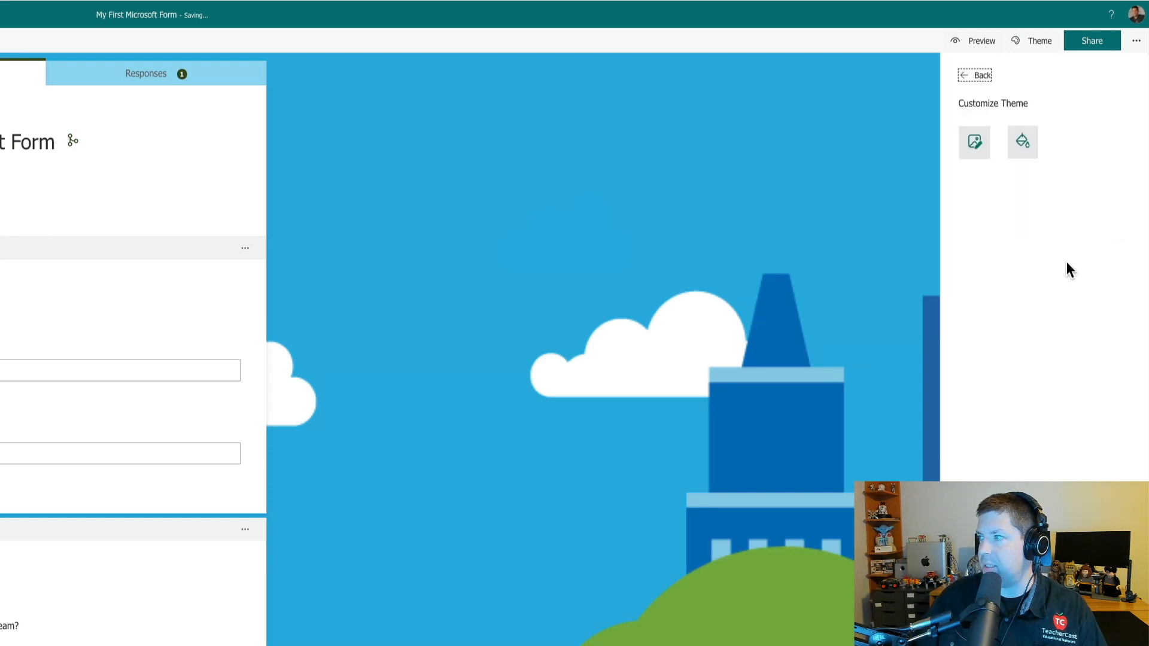
left_click(1026, 147)
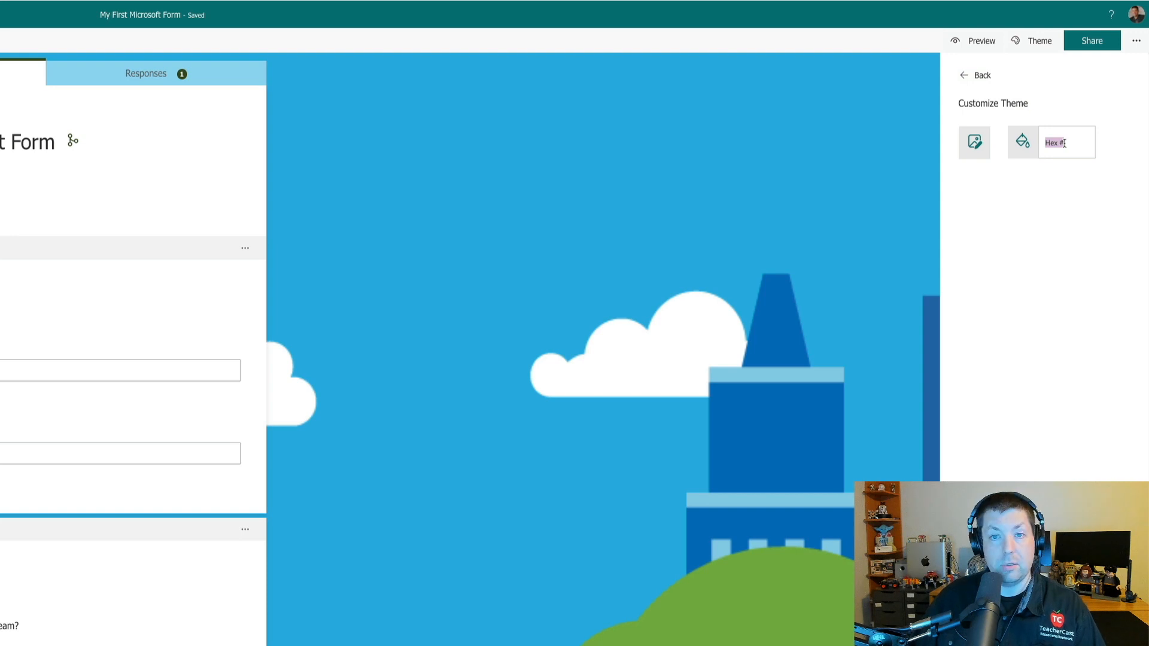
left_click(976, 142)
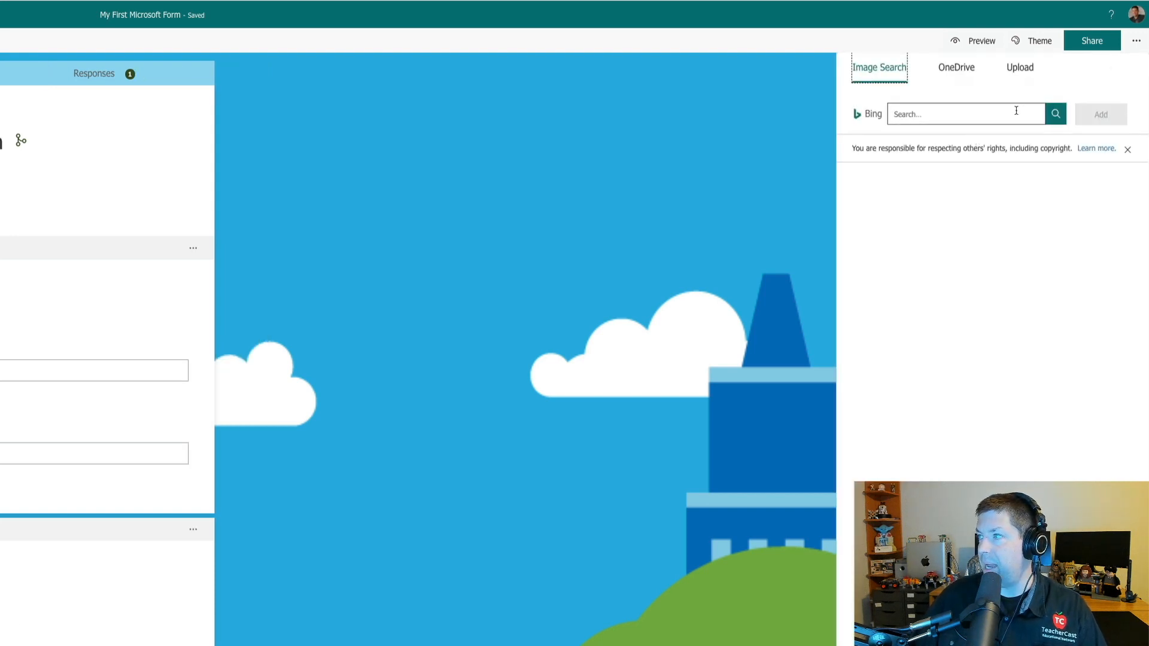
left_click(990, 112)
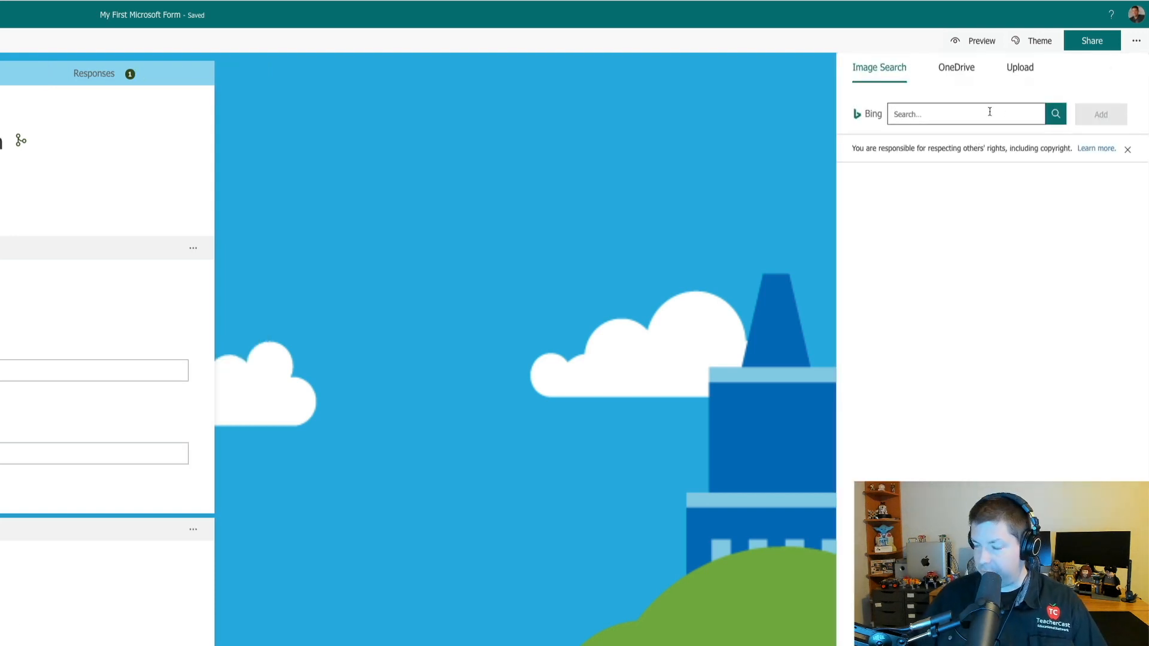
type("school")
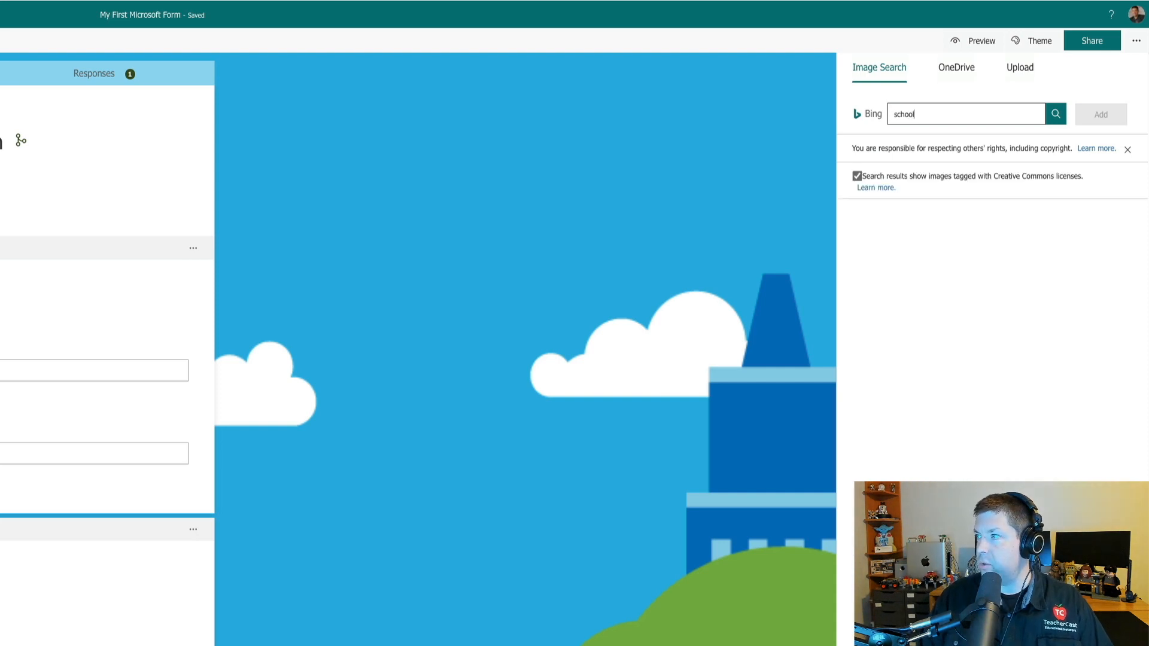
key("Return")
left_click(1085, 349)
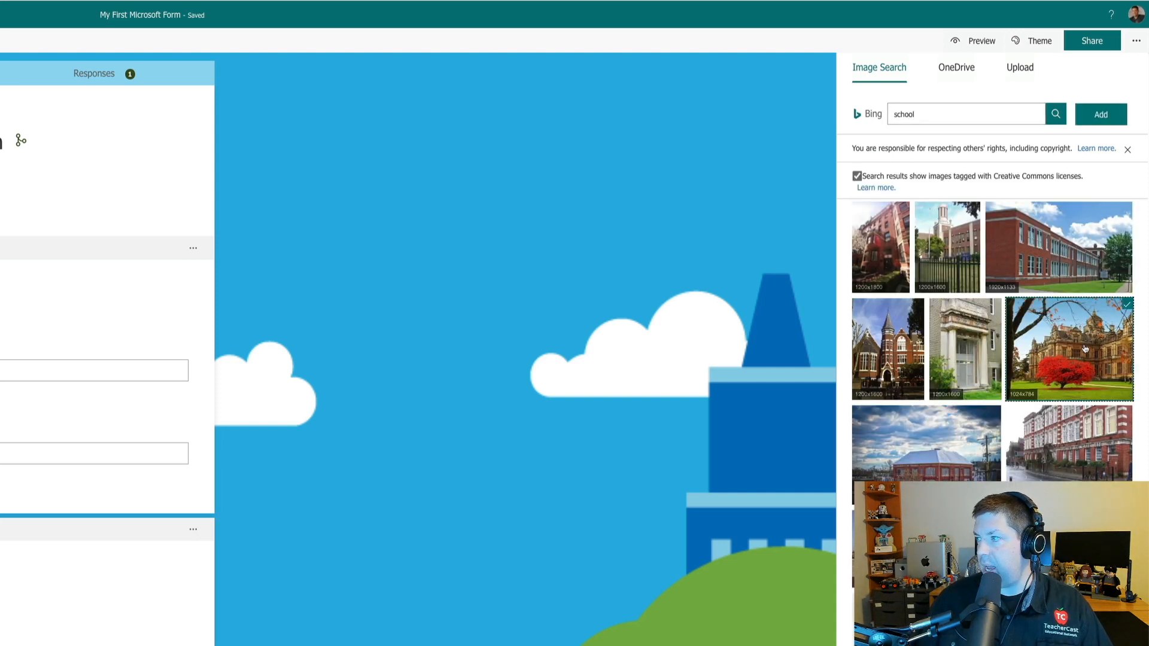
left_click(1108, 115)
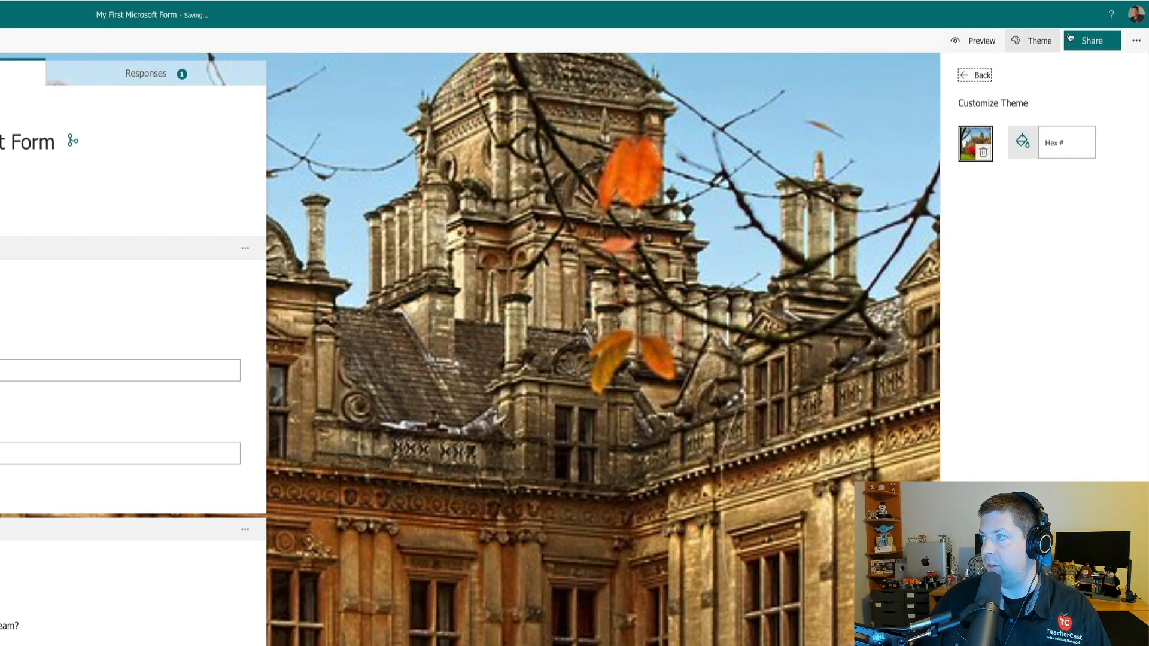
left_click(968, 75)
left_click(712, 133)
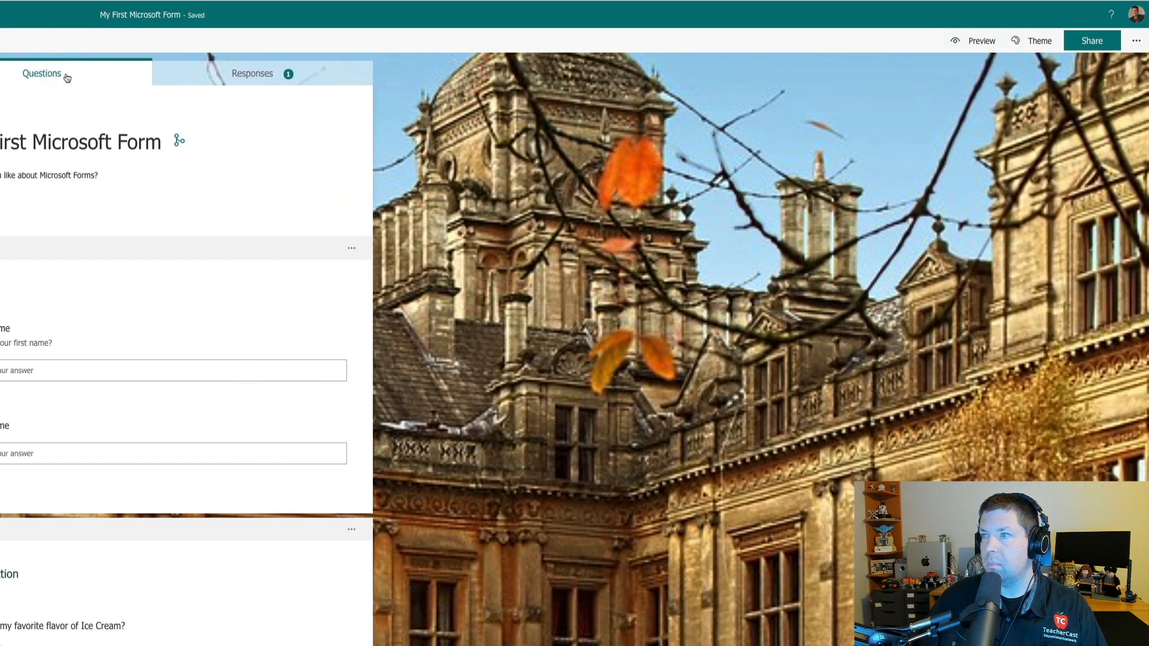
- Open the form's sharing options and shorten the URL of its response link
left_click(1070, 45)
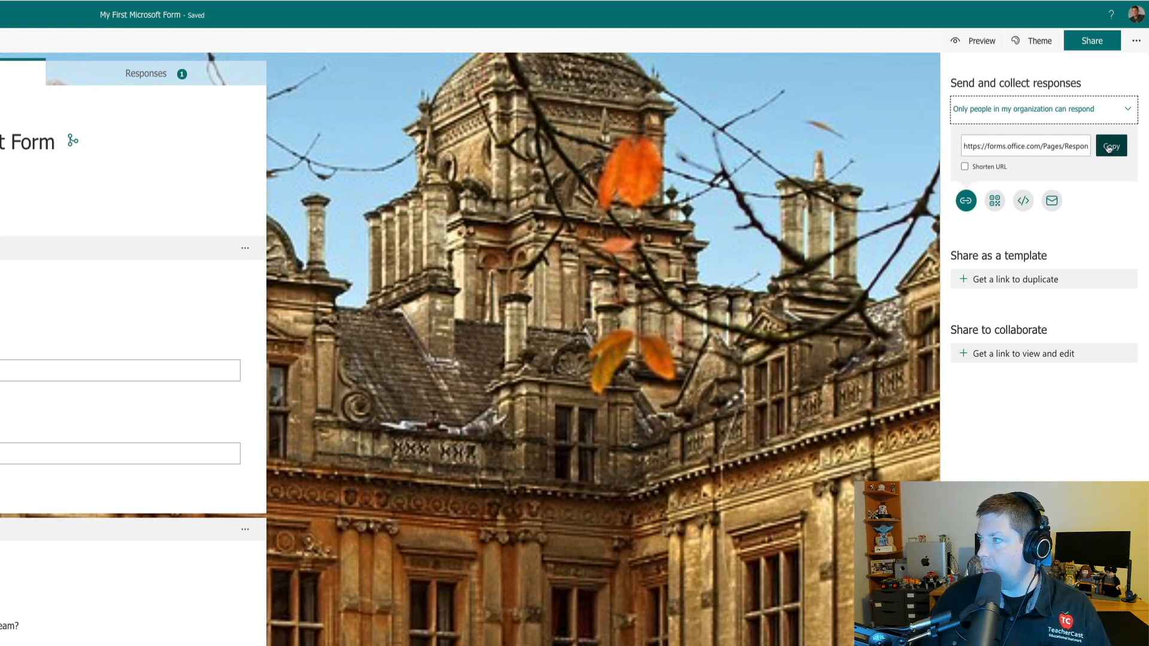
left_click(985, 170)
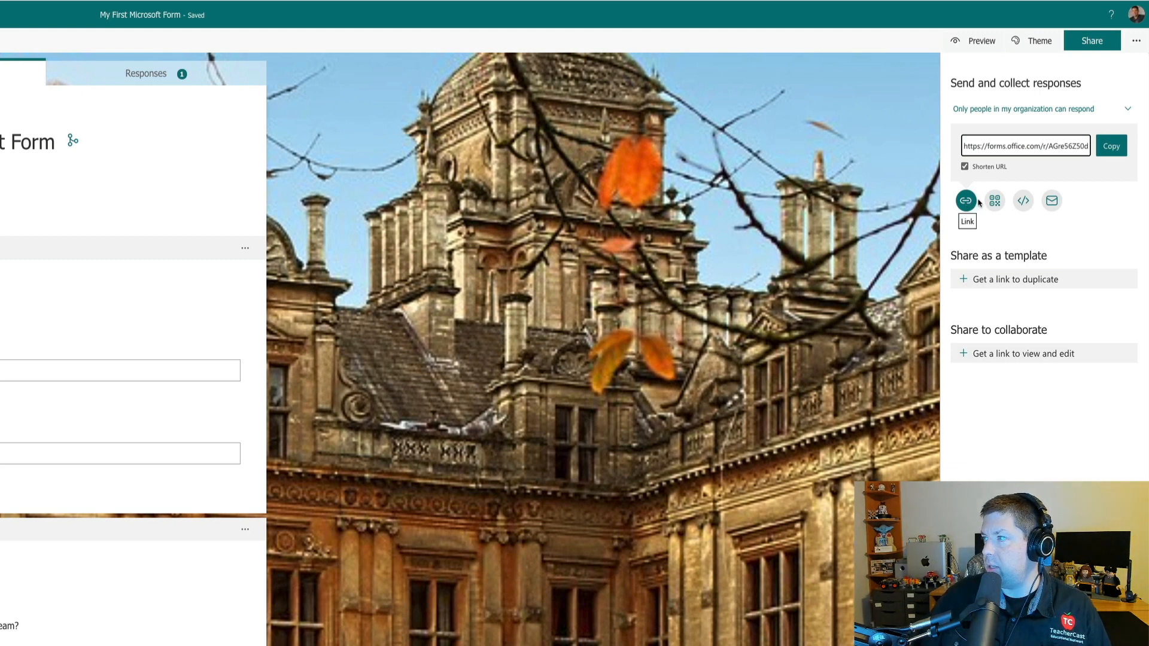
left_click(966, 202)
- Examine the QR code, embed code and email options for sharing the form, and close the sharing options
left_click(989, 202)
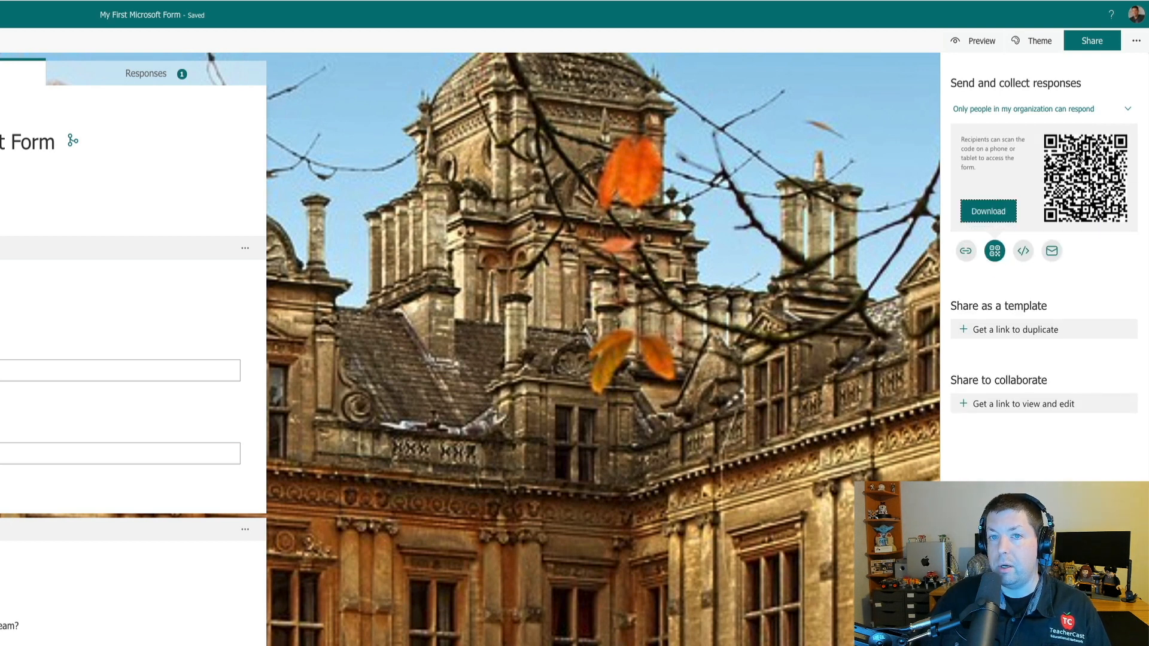
left_click_drag(1078, 157, 1072, 162)
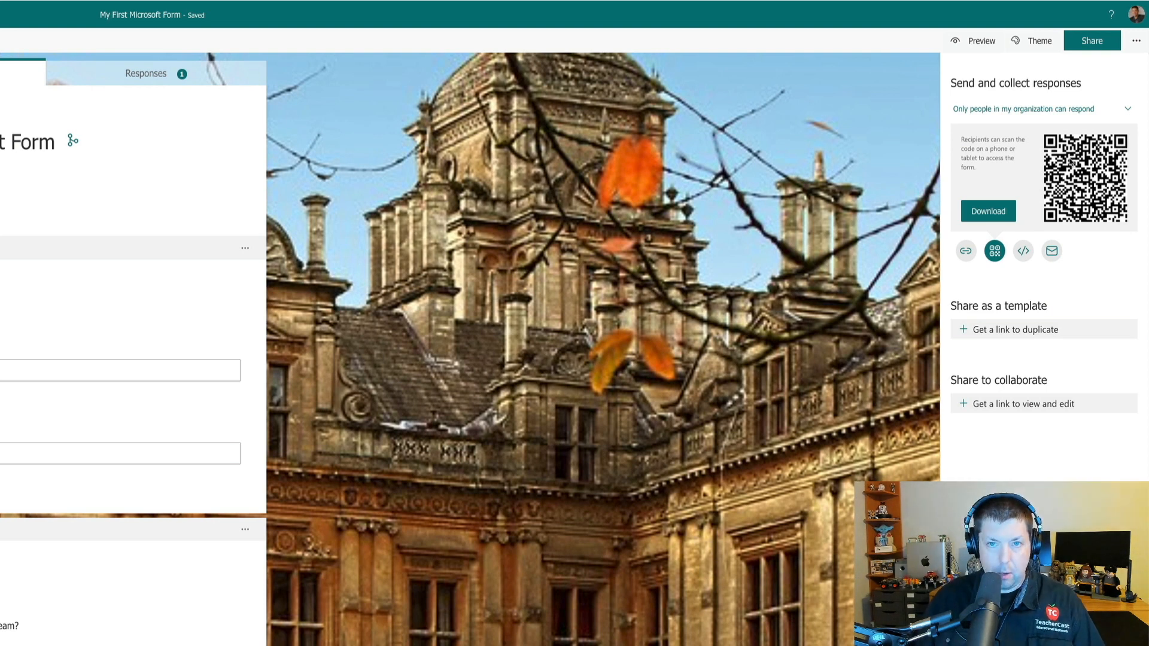
left_click(1022, 249)
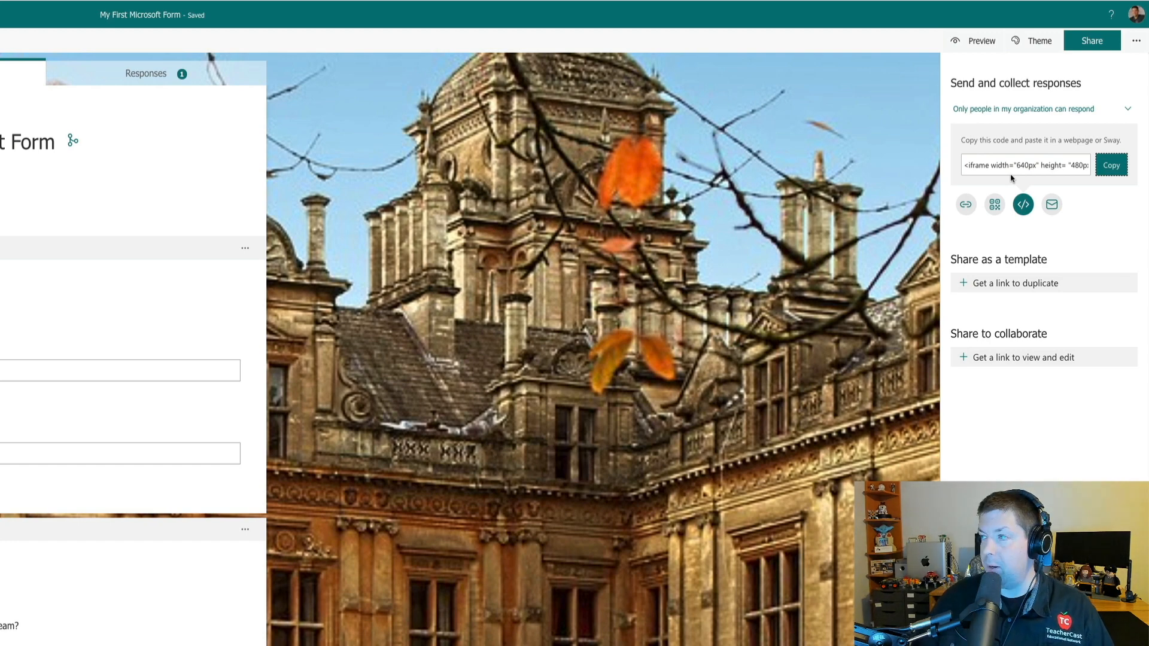
left_click(1052, 204)
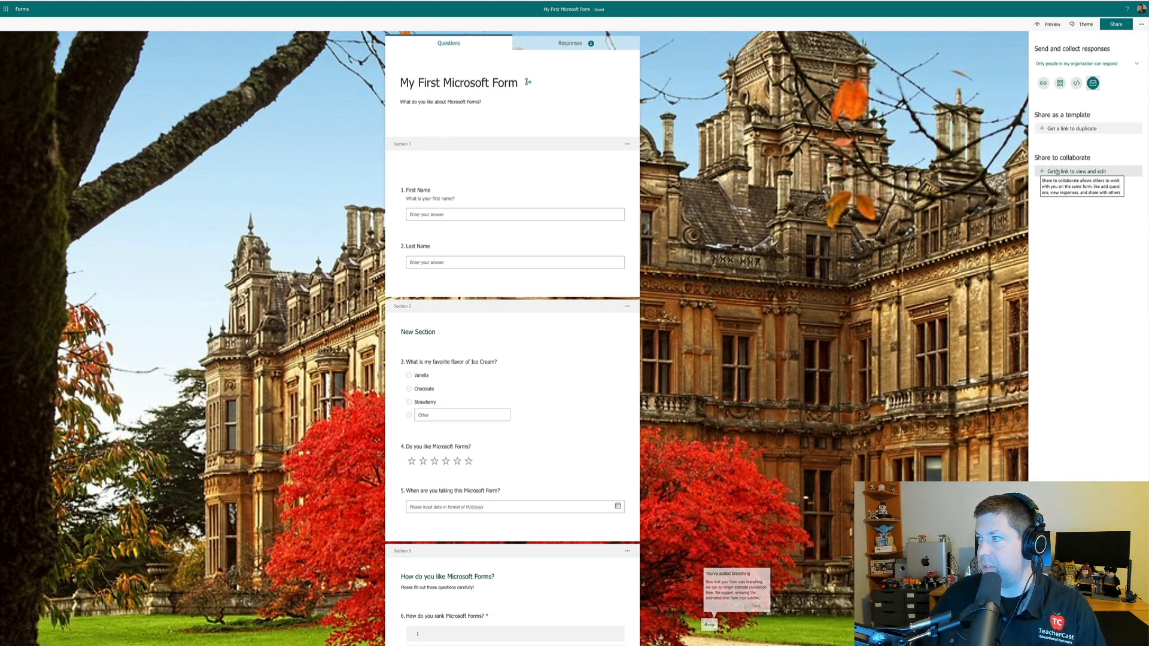
left_click(1110, 24)
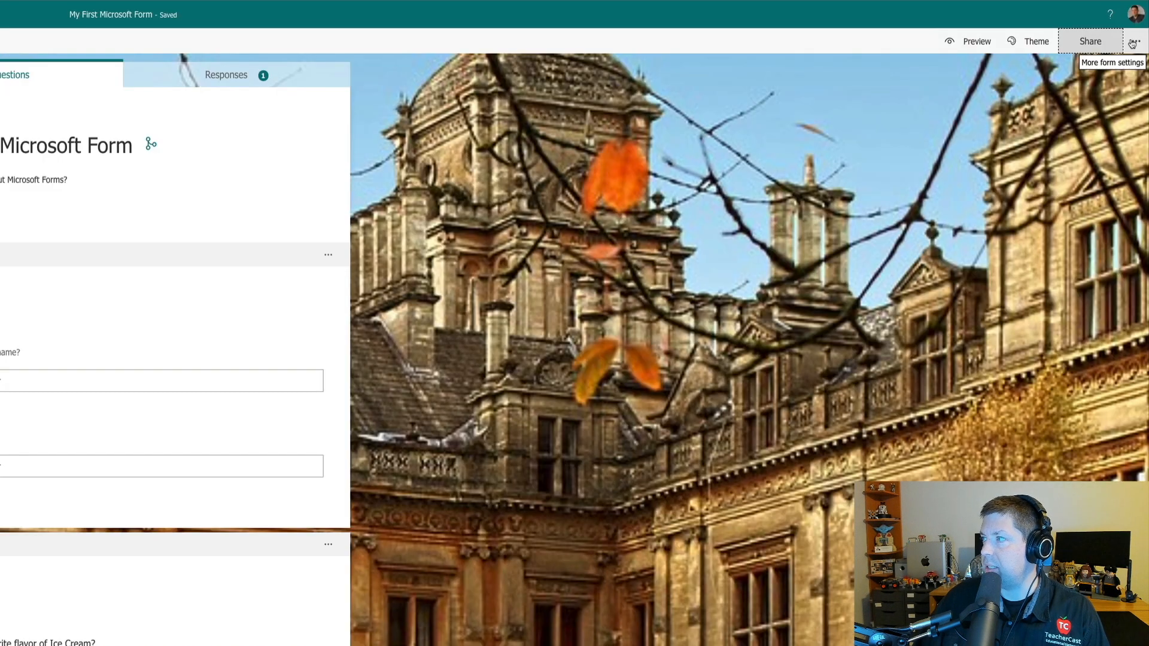
- Open the form's settings and examine who can fill out the form and the options for responses
left_click(1132, 42)
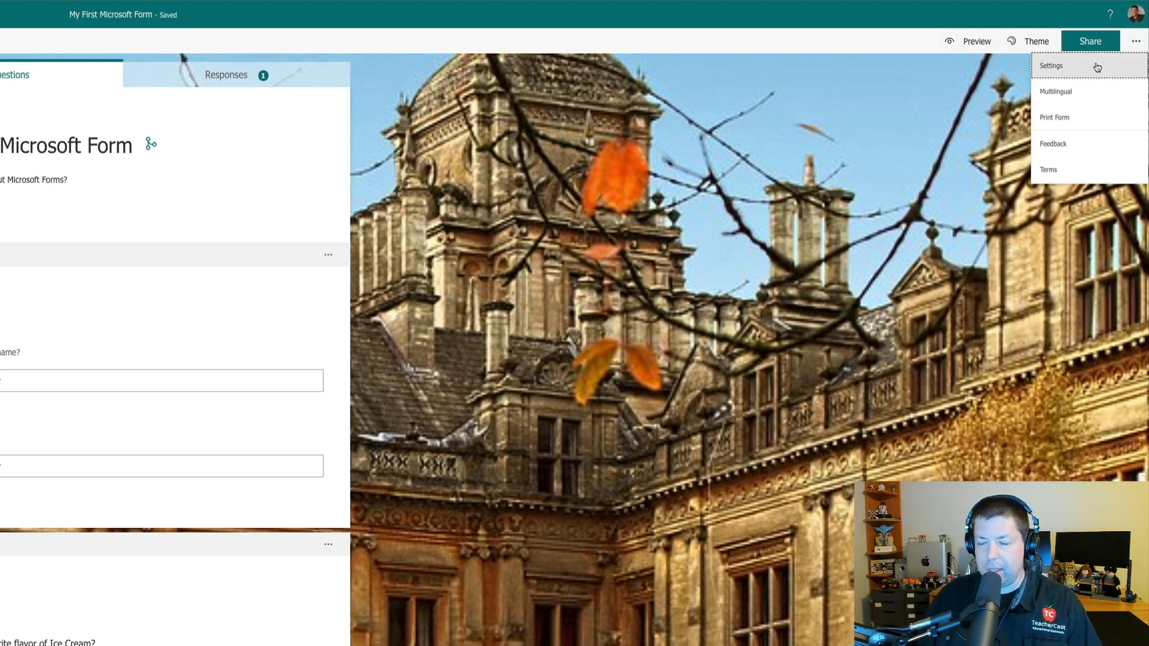
left_click(1097, 67)
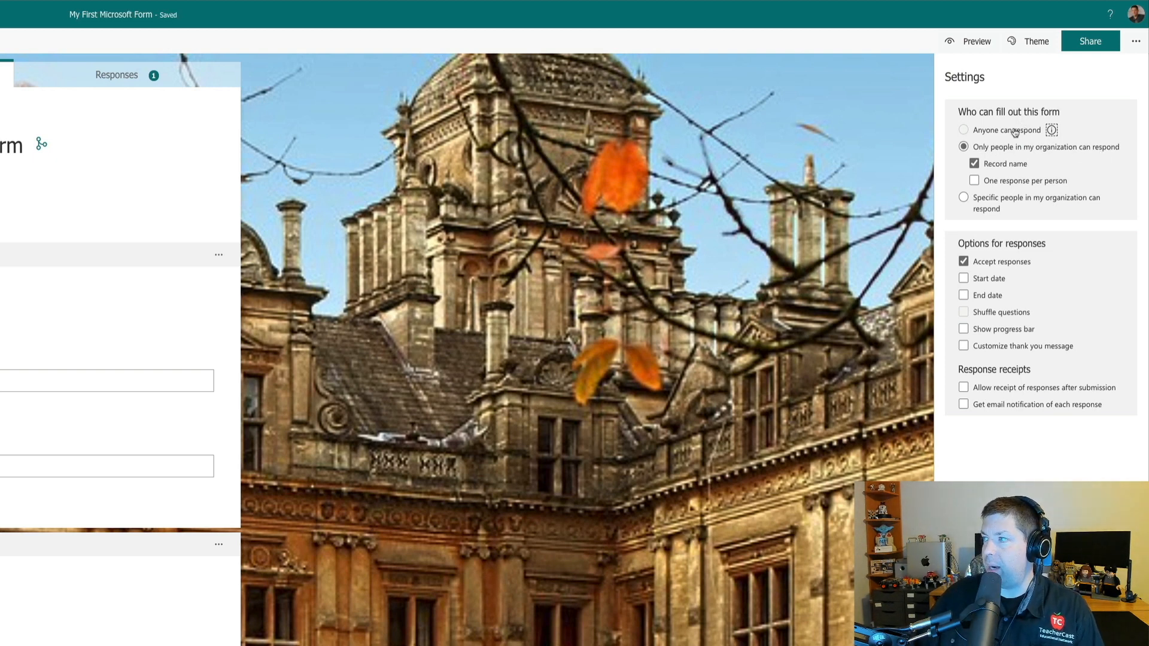
mouse_move(1014, 133)
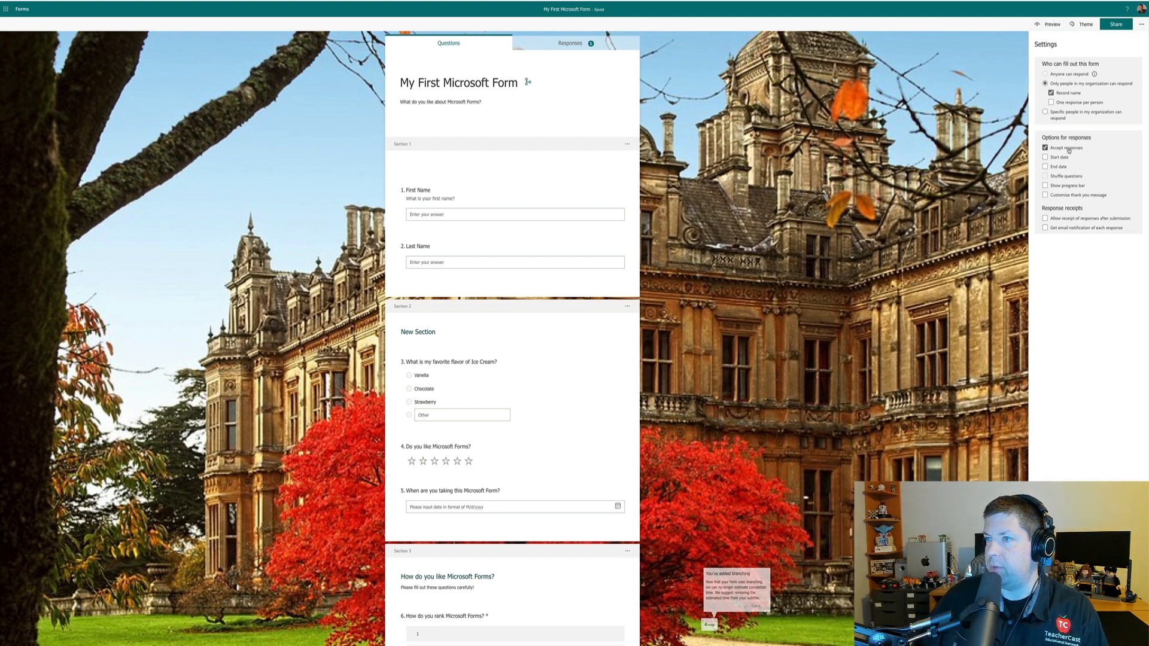
- Show the form's responses summary, and in the form settings turn off Accept responses and turn on Show progress bar
left_click(570, 43)
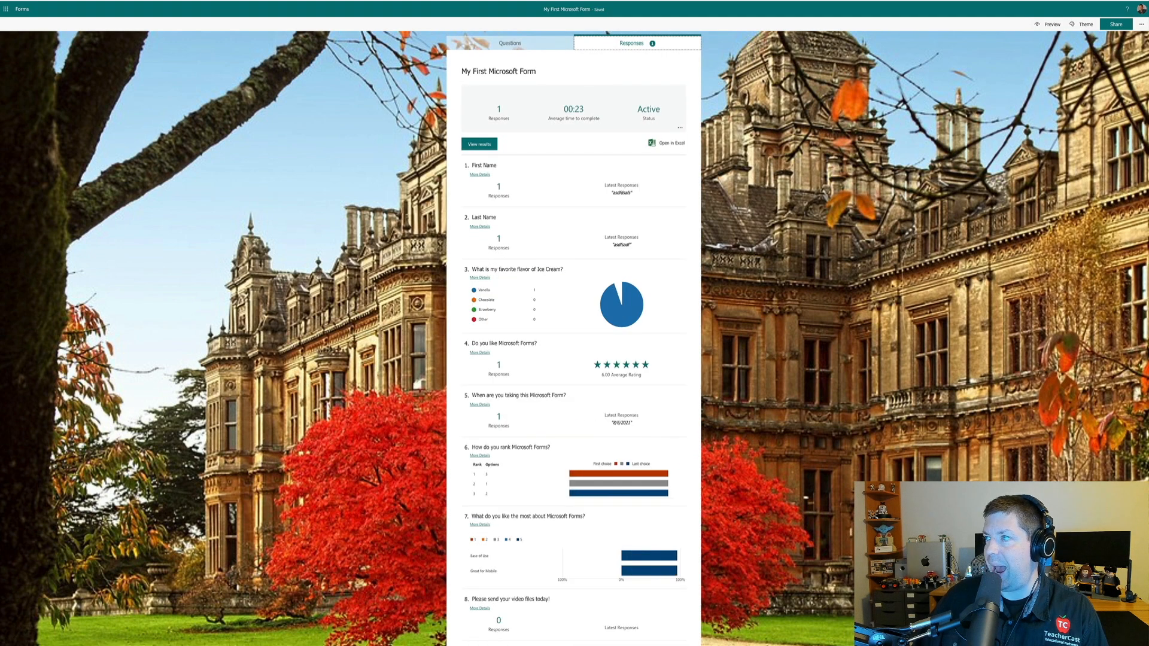
left_click(1139, 25)
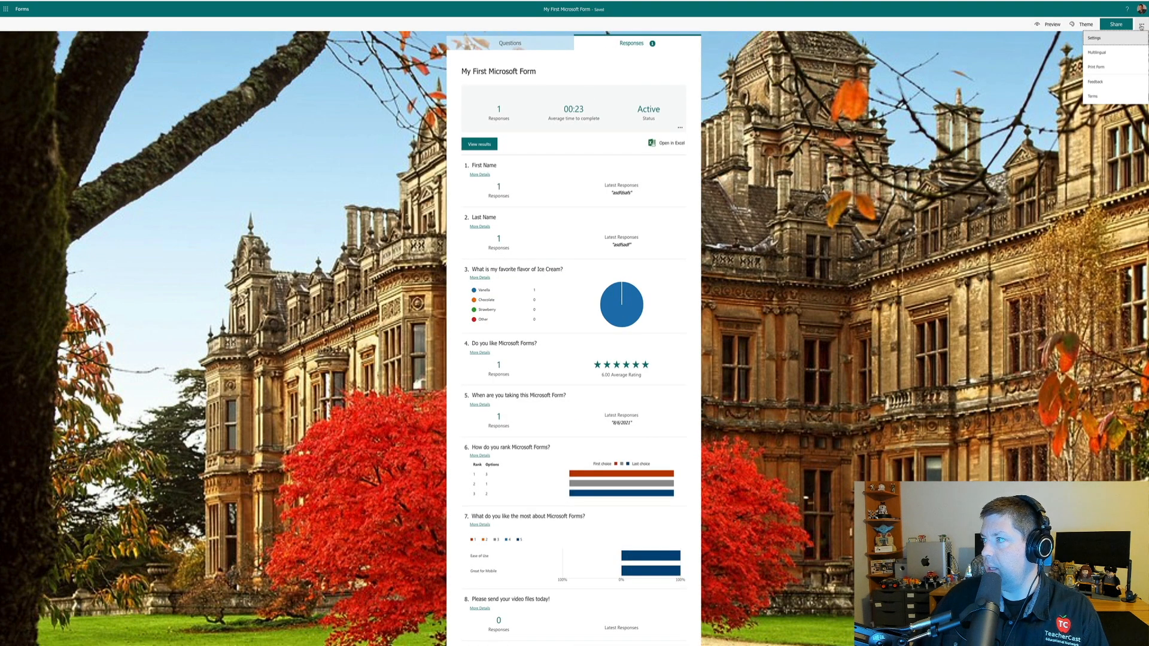
left_click(1107, 52)
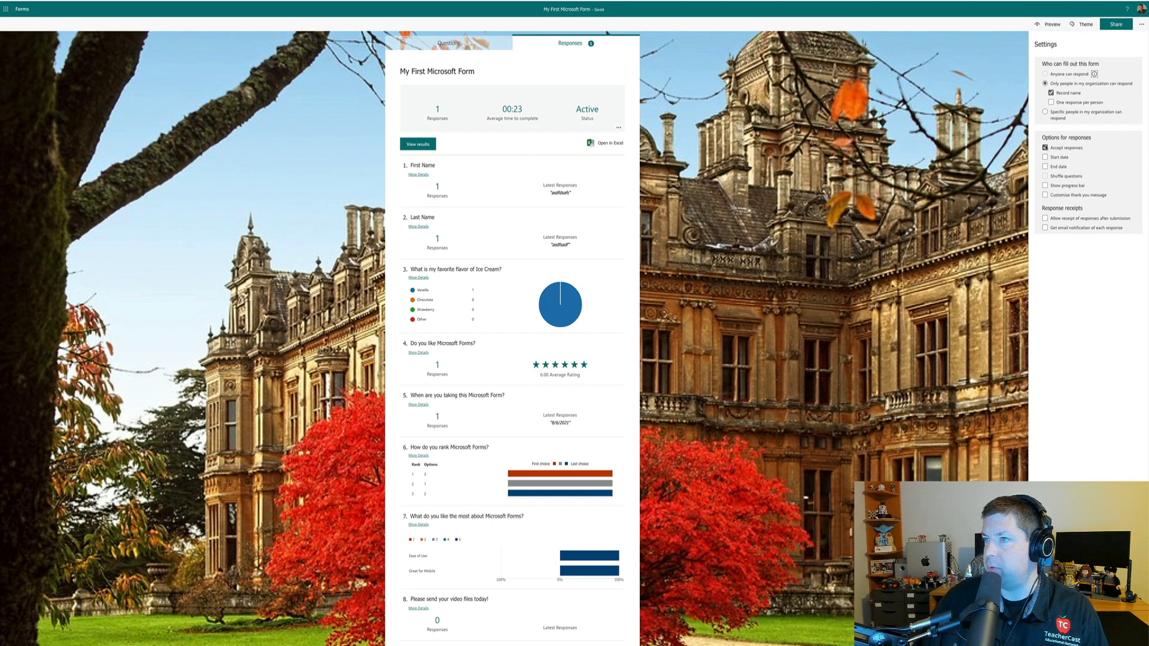
left_click(1045, 147)
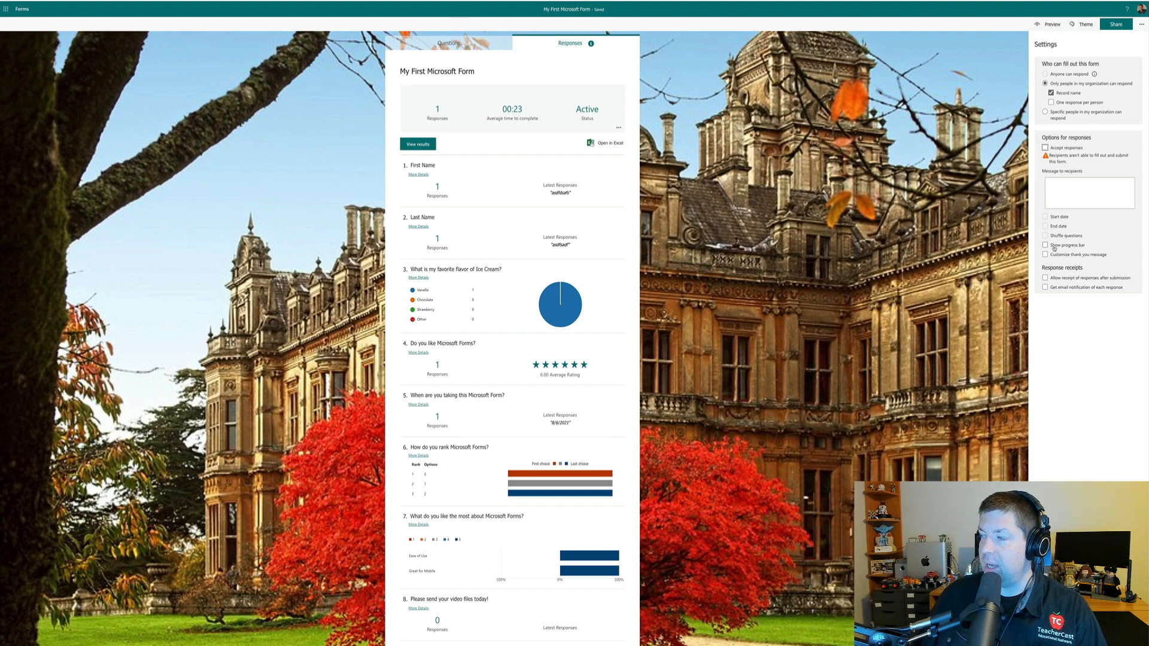
left_click(1045, 246)
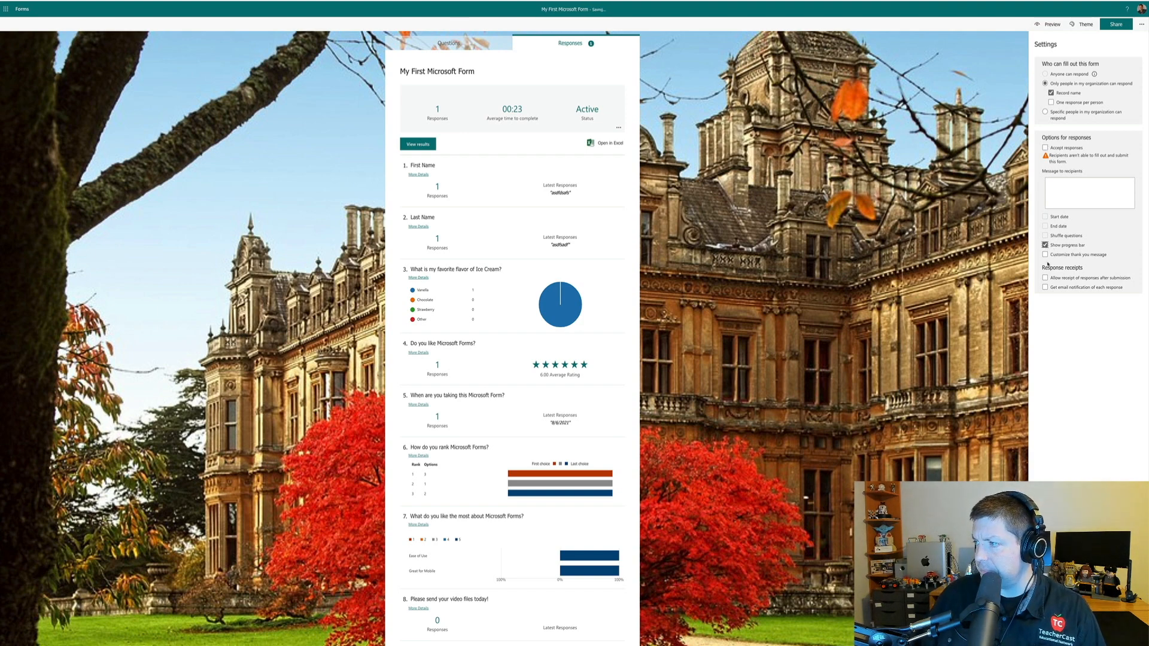
- Turn on Customize thank you message and Get email notification of each response in the form settings, and return to the form's questions
left_click(1045, 255)
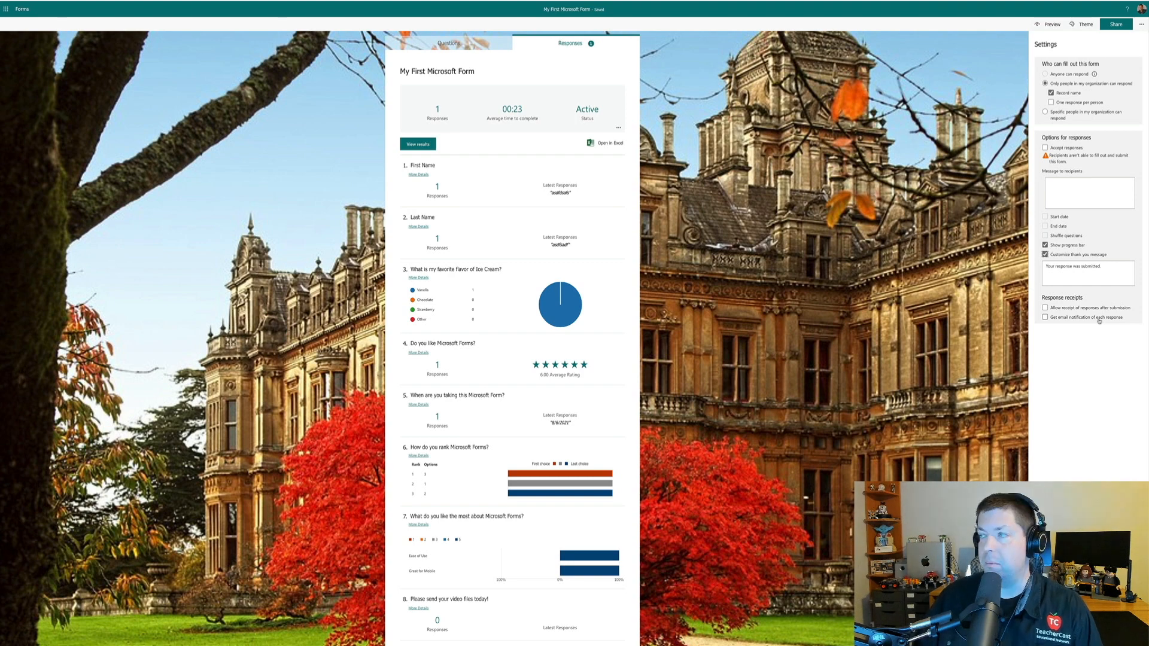
left_click(1099, 320)
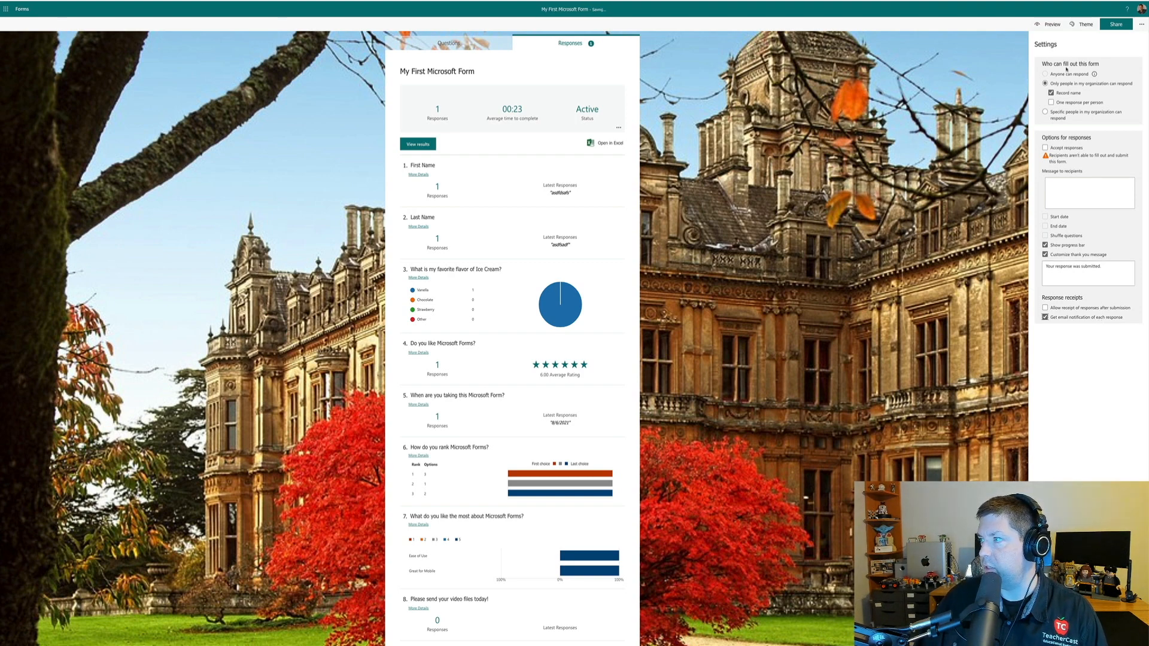
left_click(1140, 23)
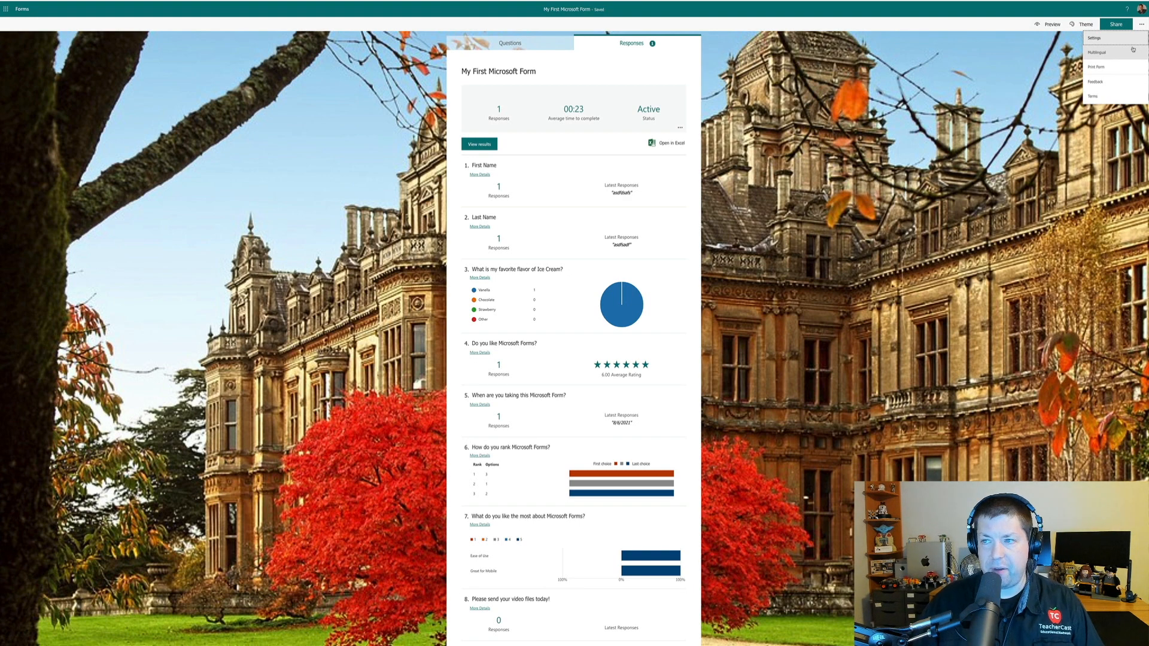
left_click(528, 45)
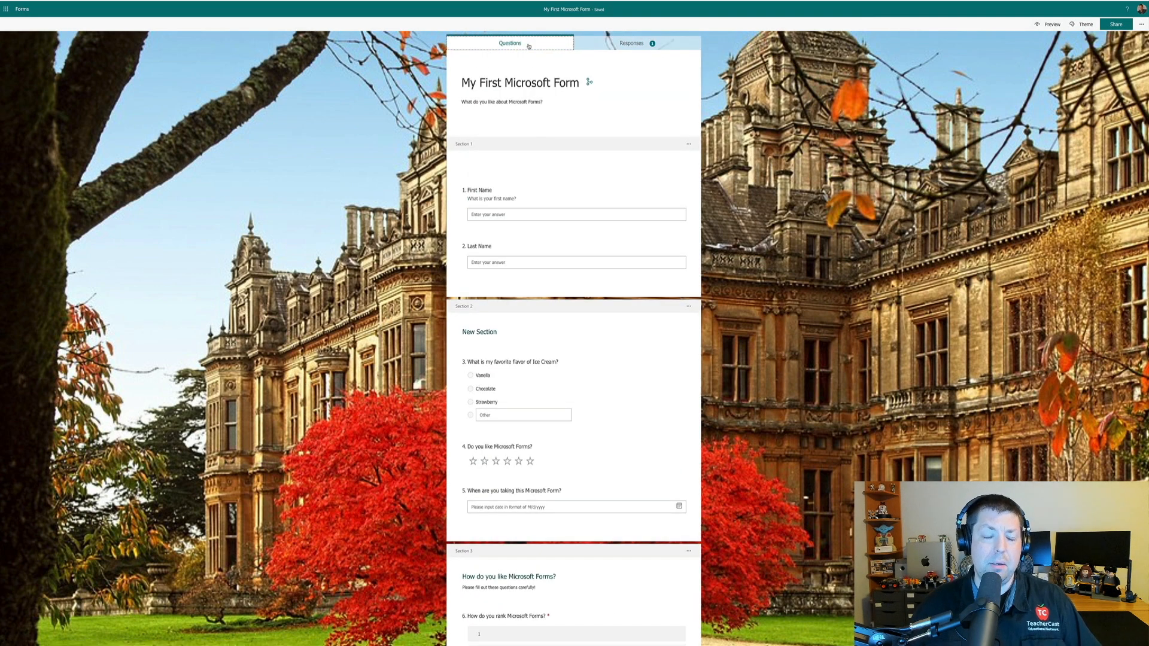
- Add Español (España, alfabetización internacional) as an additional form language, examine its translation fields and return to the form
left_click(1142, 24)
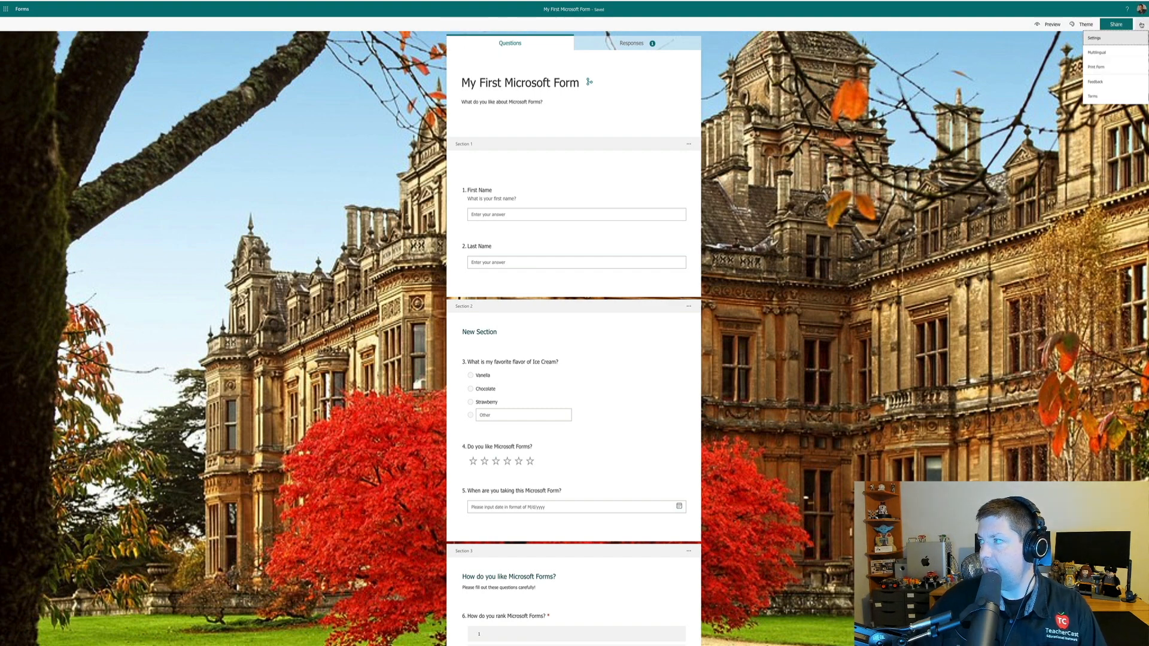
left_click(1107, 52)
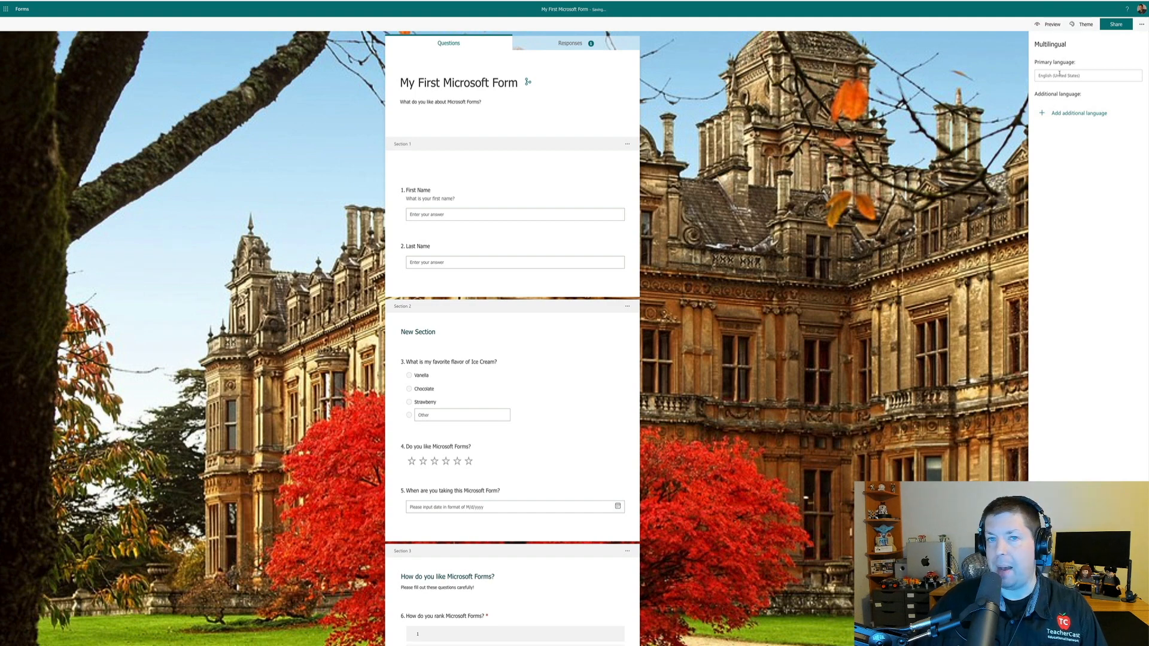
left_click(1063, 113)
scroll(1067, 134, "down", 5)
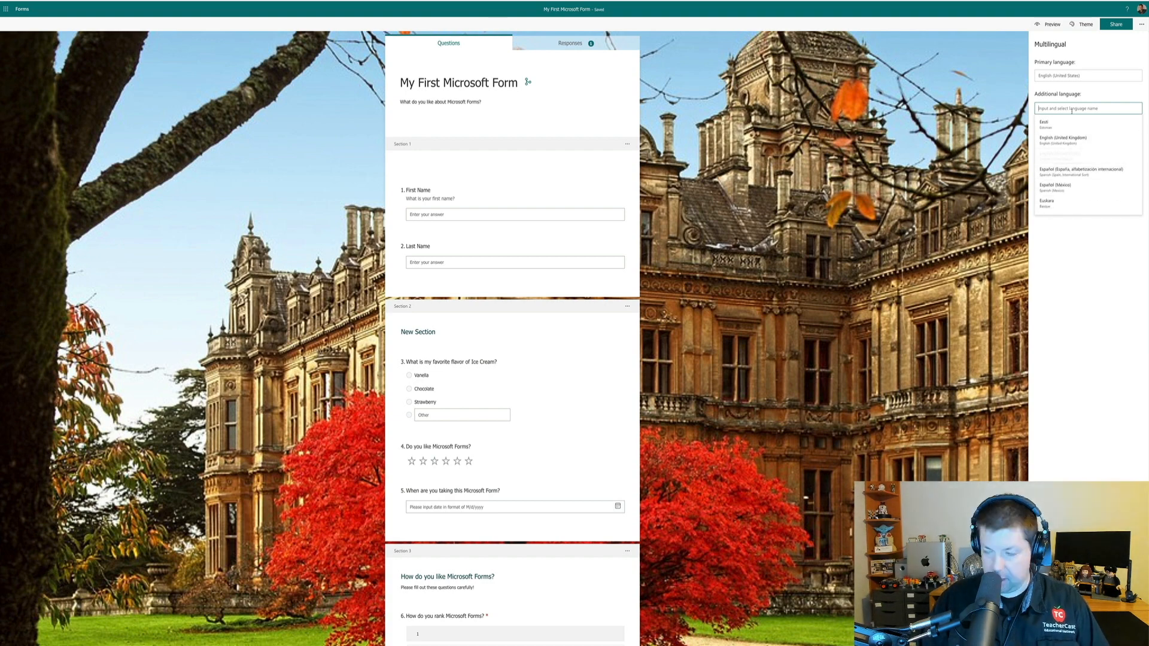
type("esp")
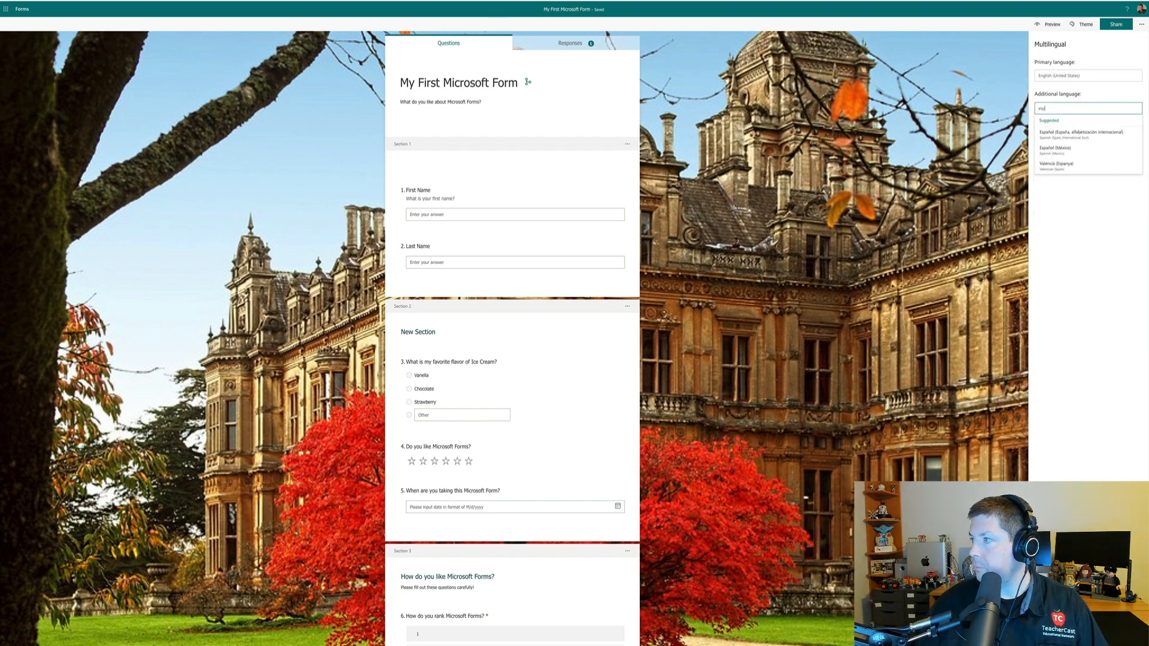
left_click(1062, 133)
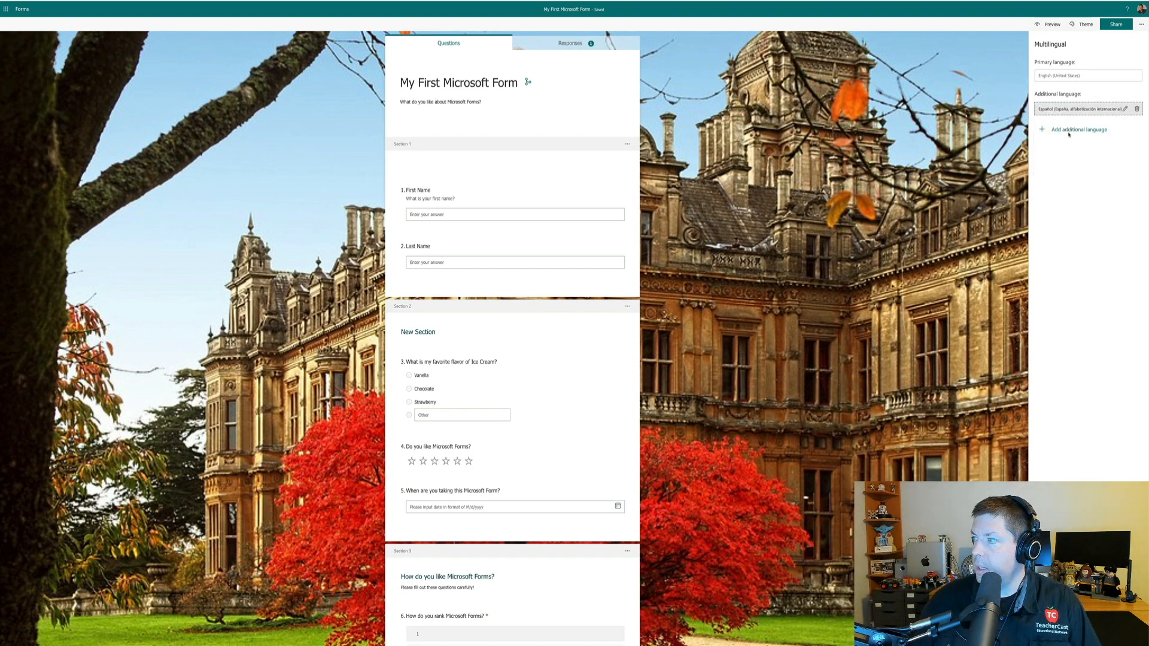
left_click(1125, 109)
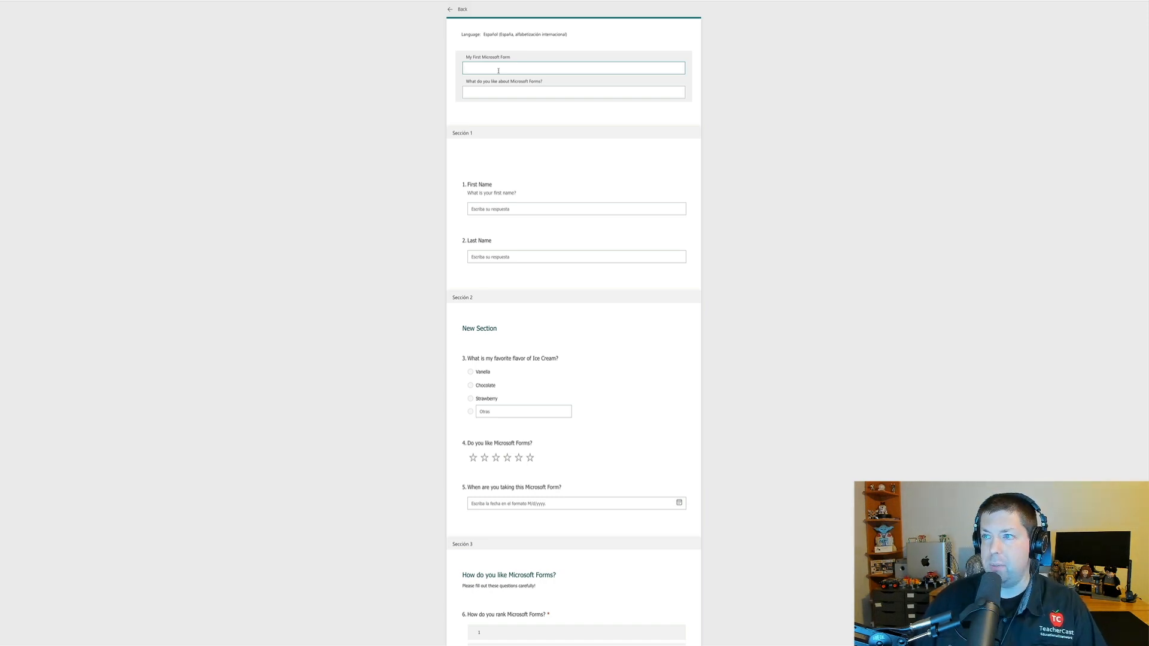
left_click(451, 10)
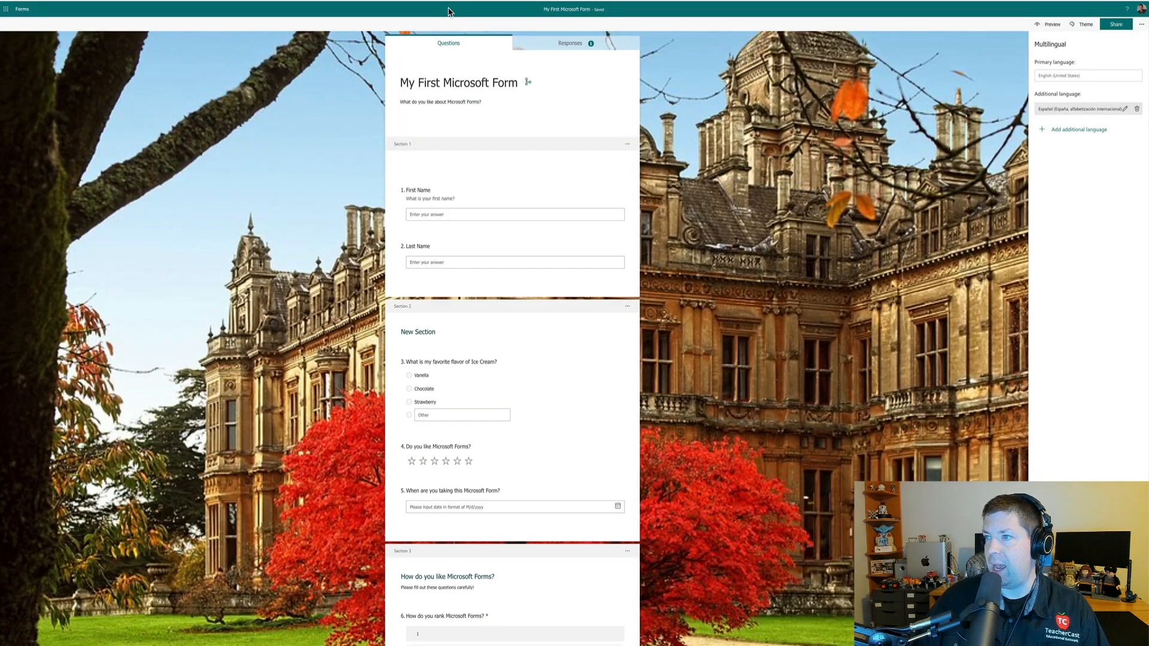
- Open the print version of the form and examine all its pages and the print options in the preview
left_click(1142, 25)
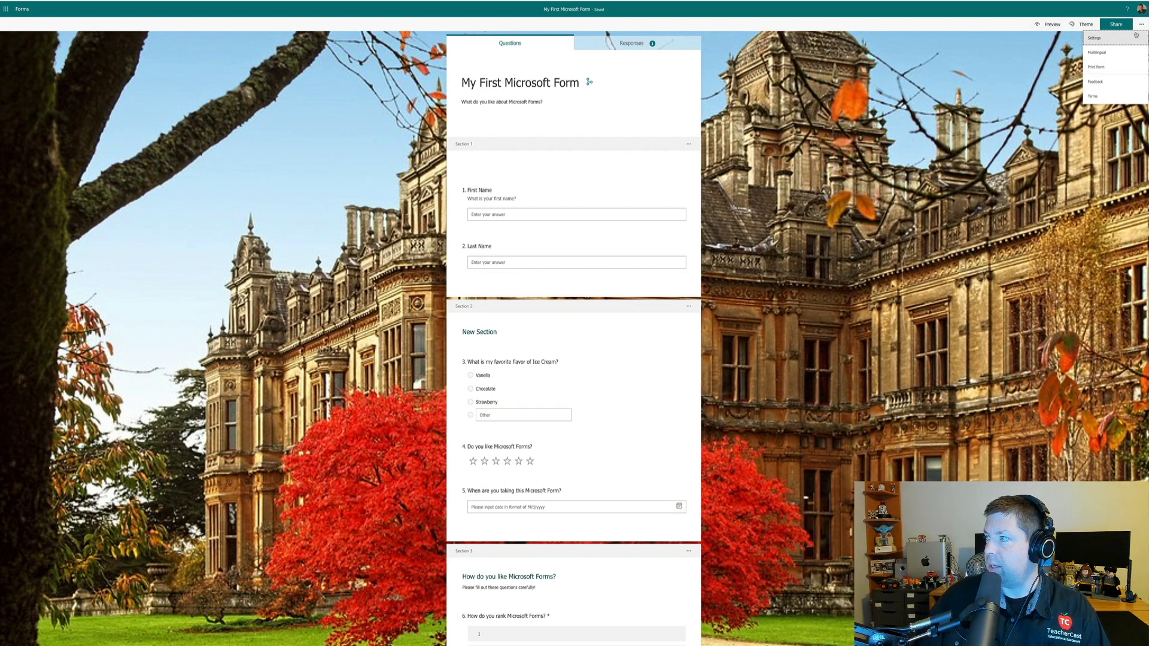
left_click(1105, 68)
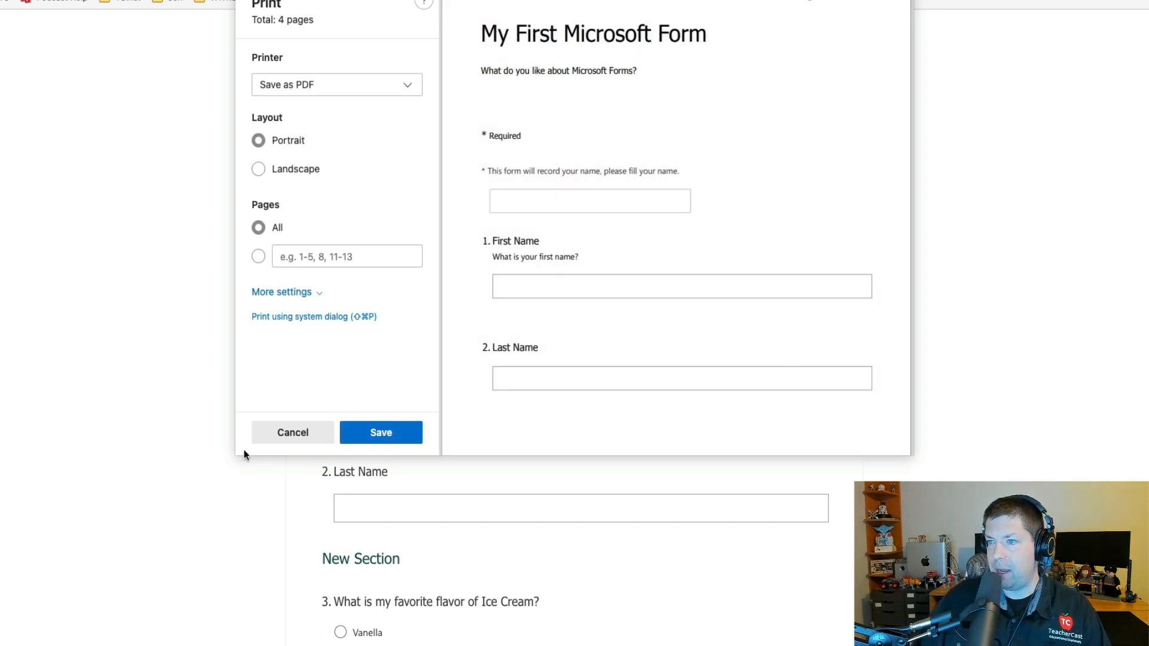
scroll(642, 312, "down", 10)
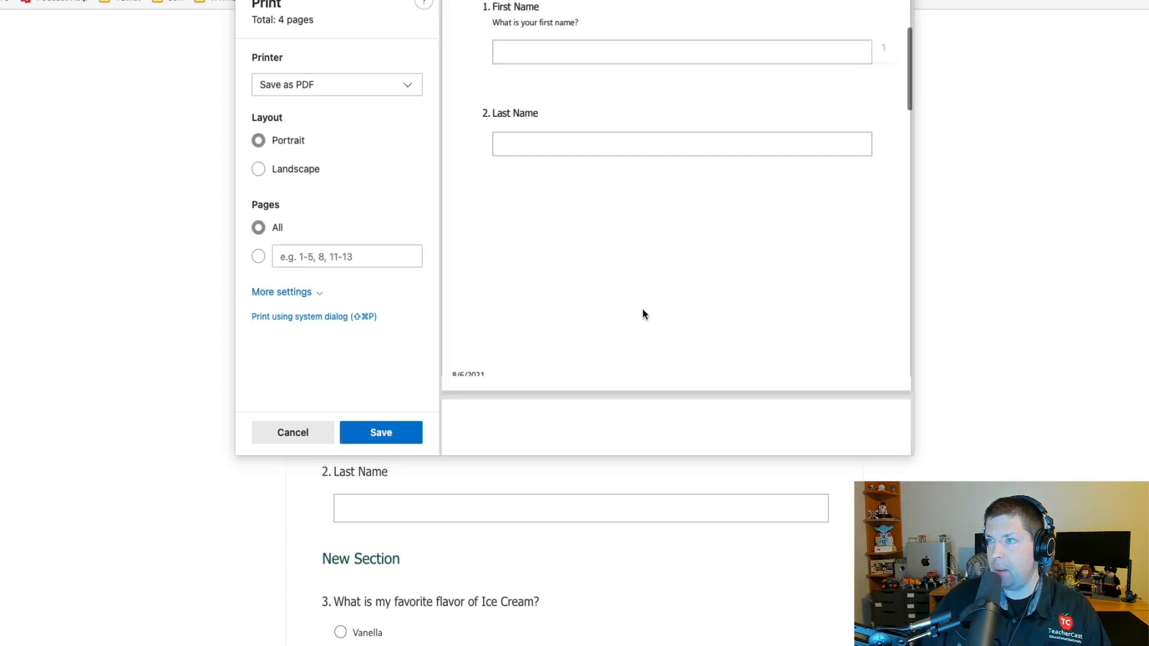
scroll(643, 314, "down", 15)
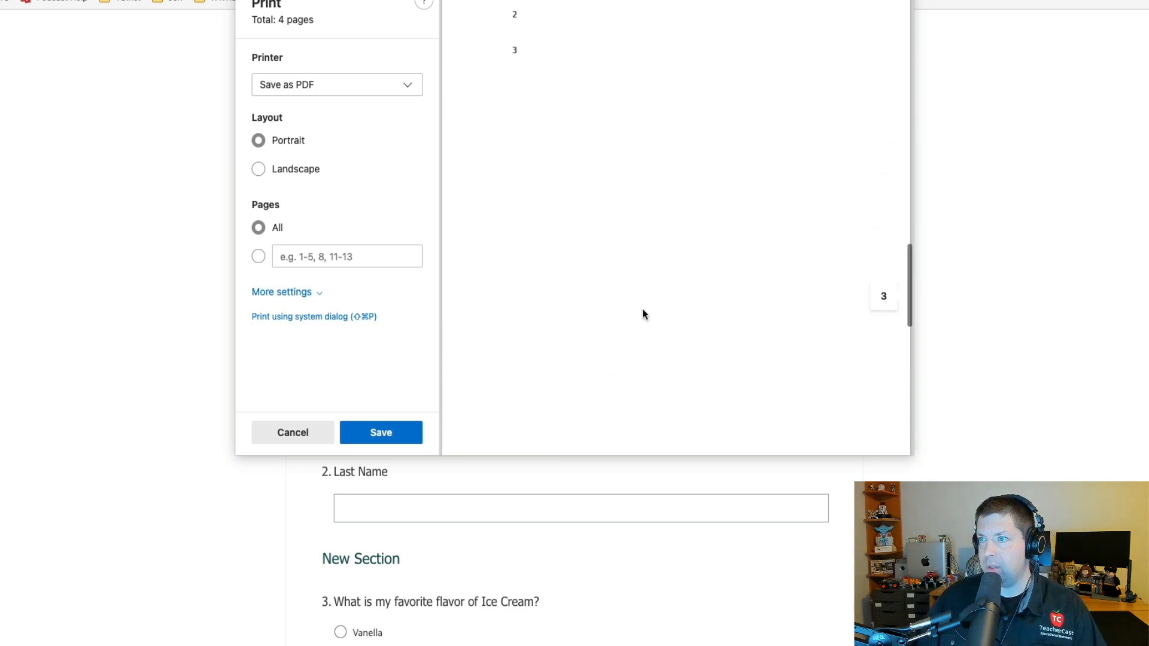
scroll(644, 314, "down", 3)
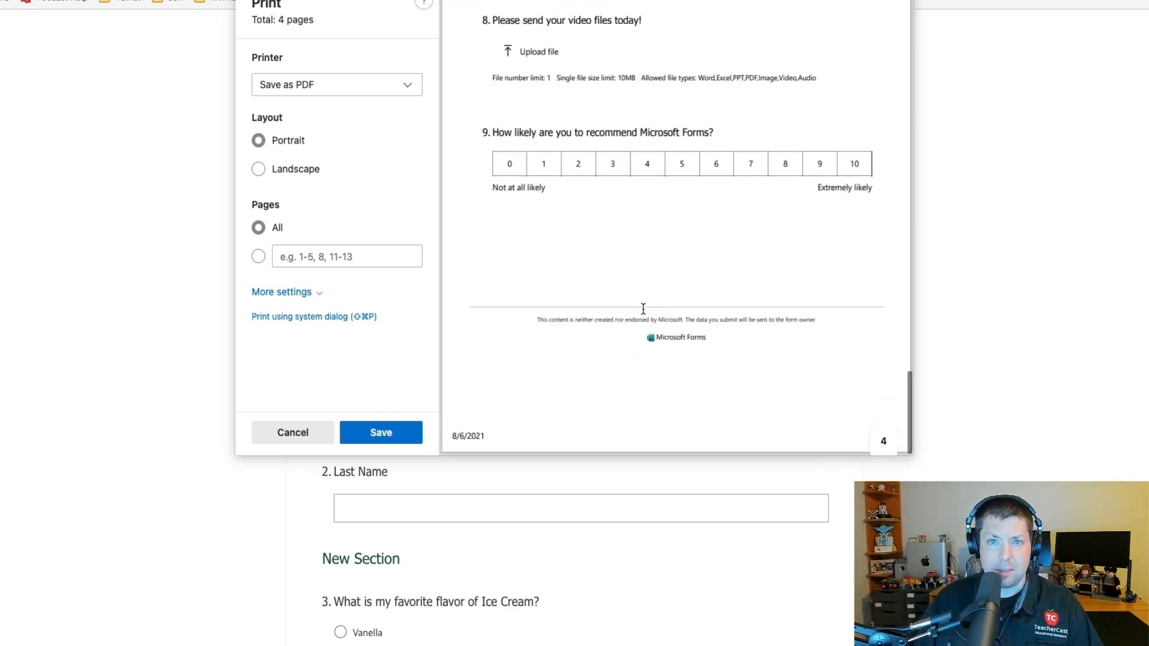
scroll(642, 299, "up", 15)
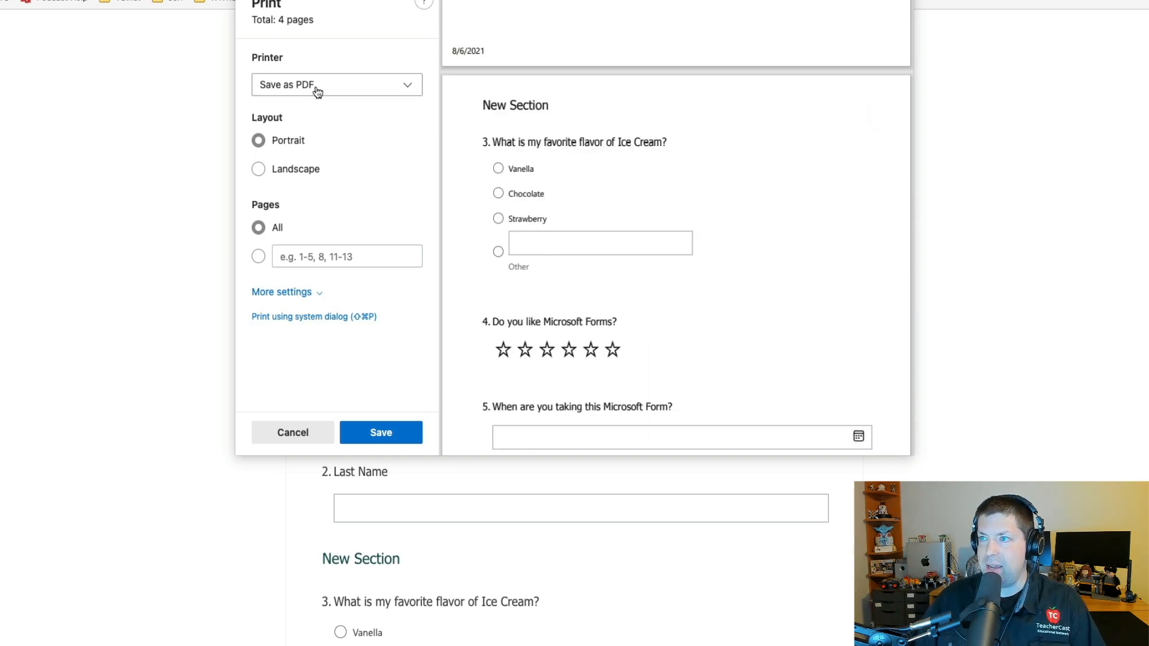
scroll(565, 200, "up", 1)
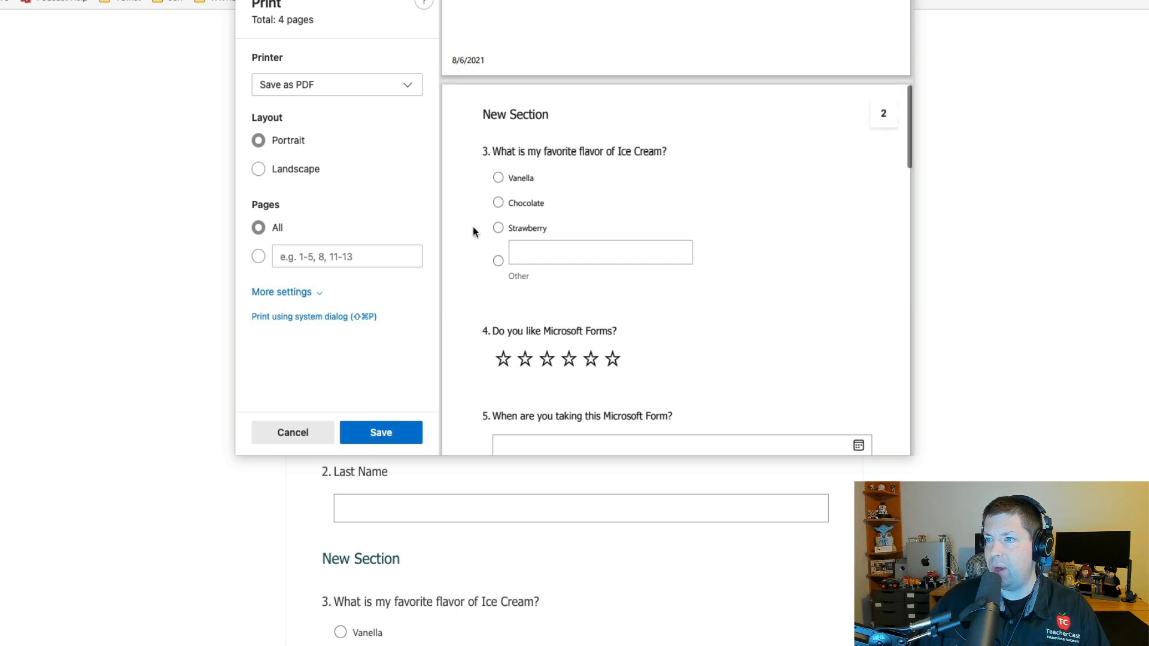
scroll(551, 199, "up", 10)
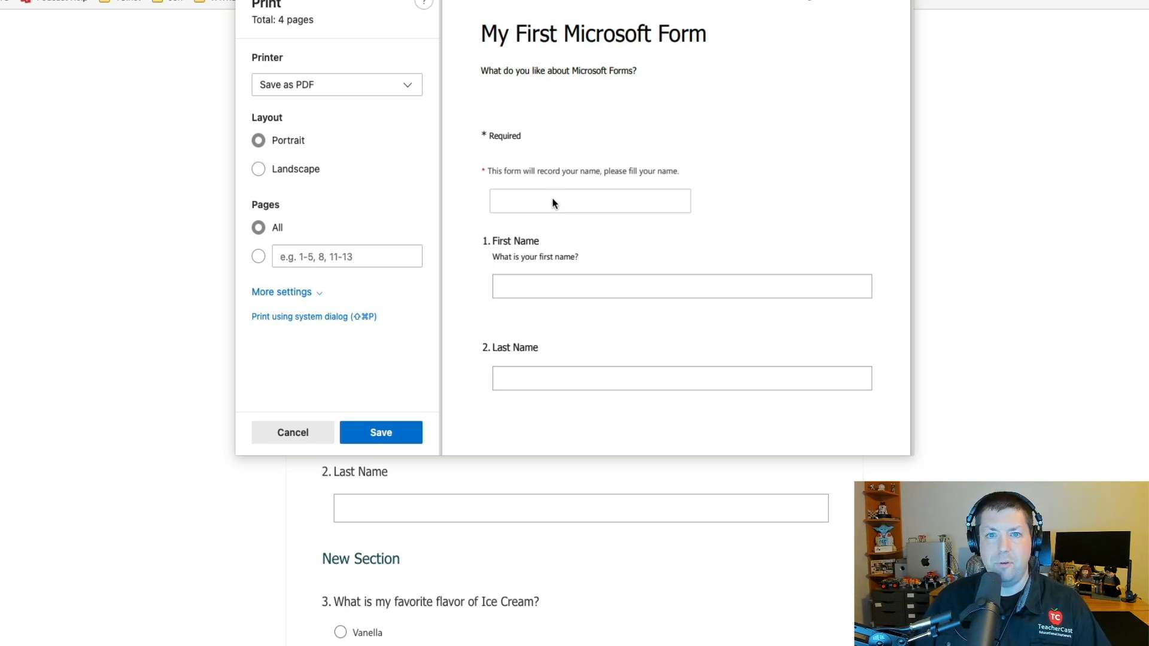
scroll(554, 195, "down", 10)
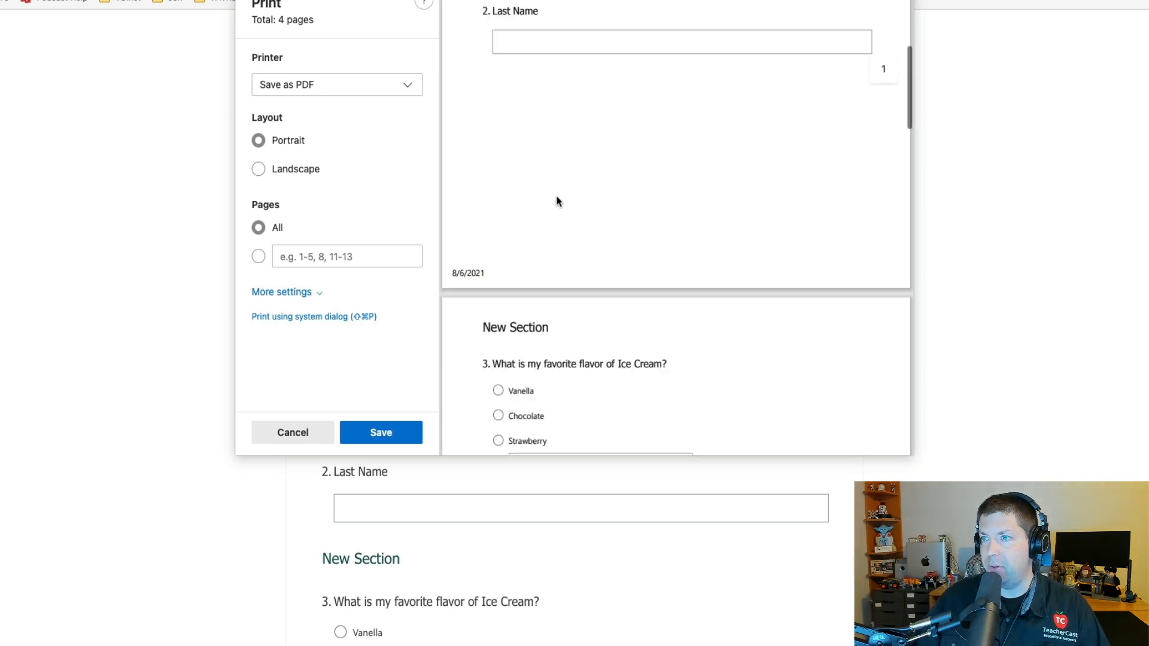
scroll(558, 201, "up", 3)
scroll(557, 198, "up", 10)
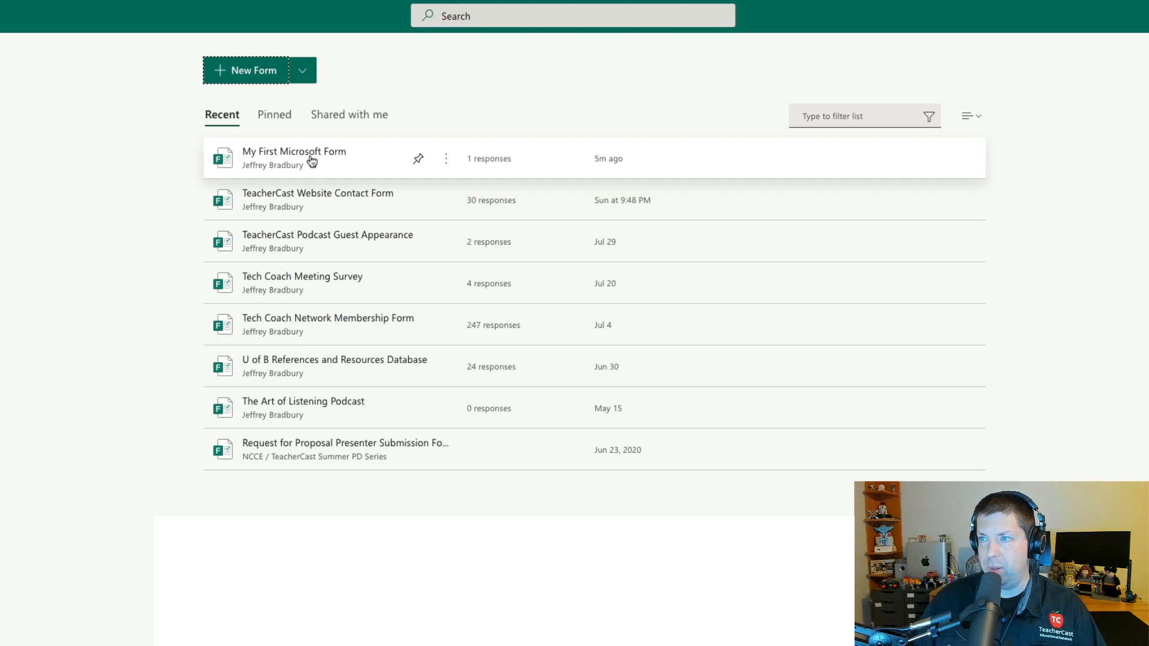
- Pin My First Microsoft Form in the recent forms list, check the pinned forms and return to the recent ones
left_click(419, 161)
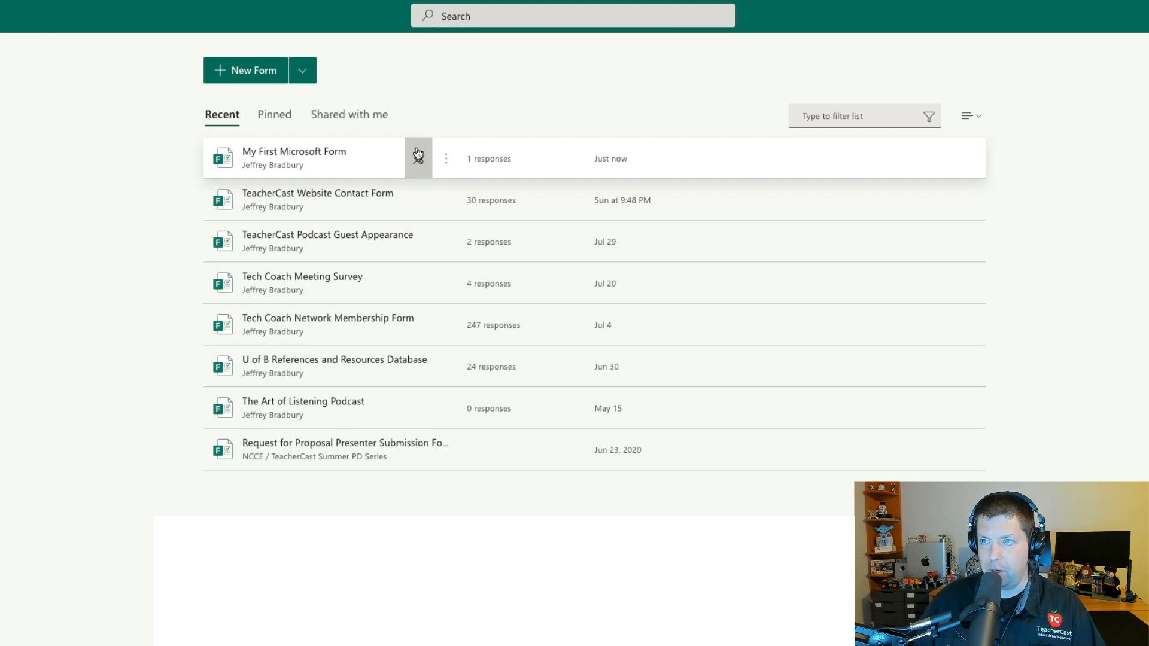
left_click(275, 120)
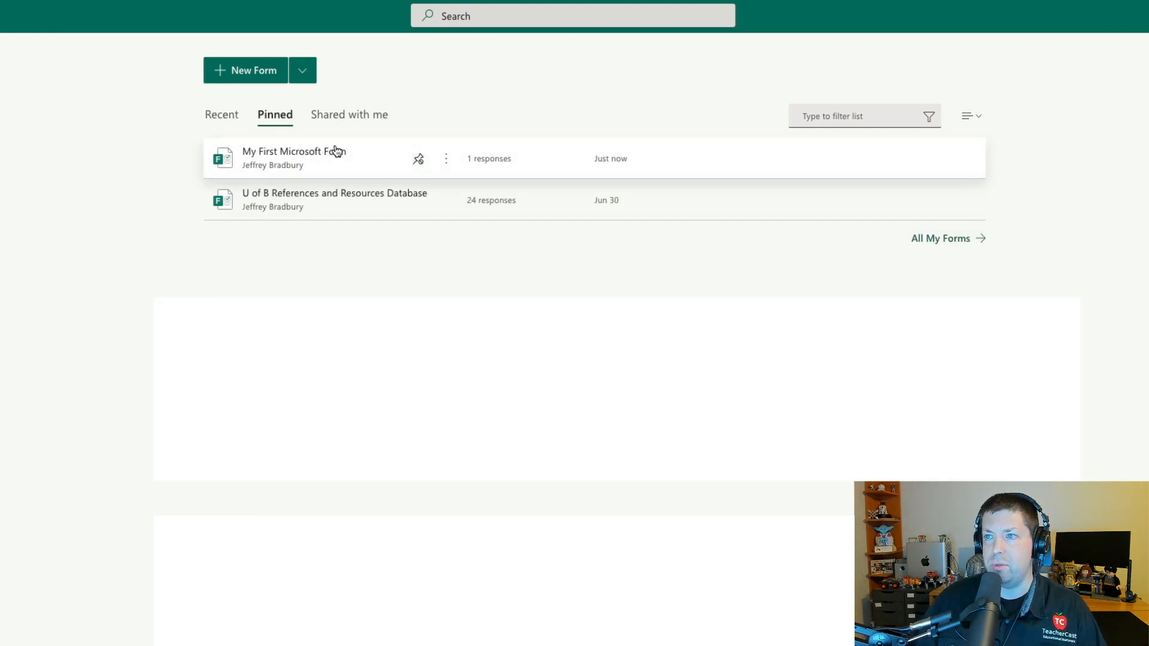
left_click(222, 115)
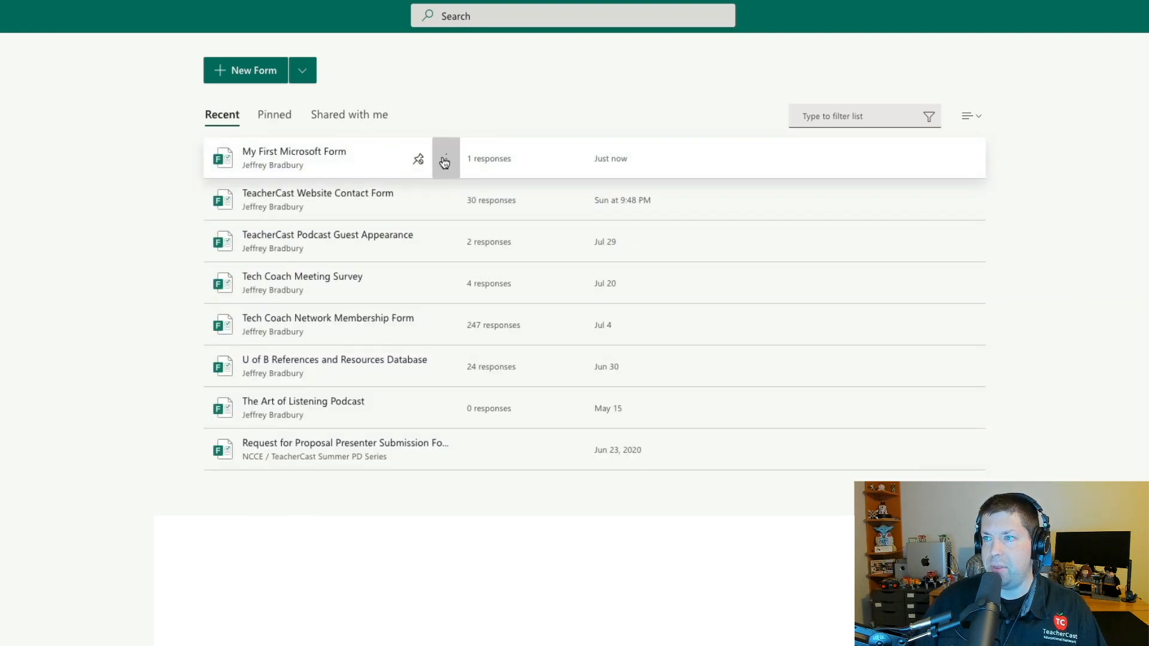
- Examine the actions available for My First Microsoft Form in the recent forms list, without choosing one
left_click(446, 161)
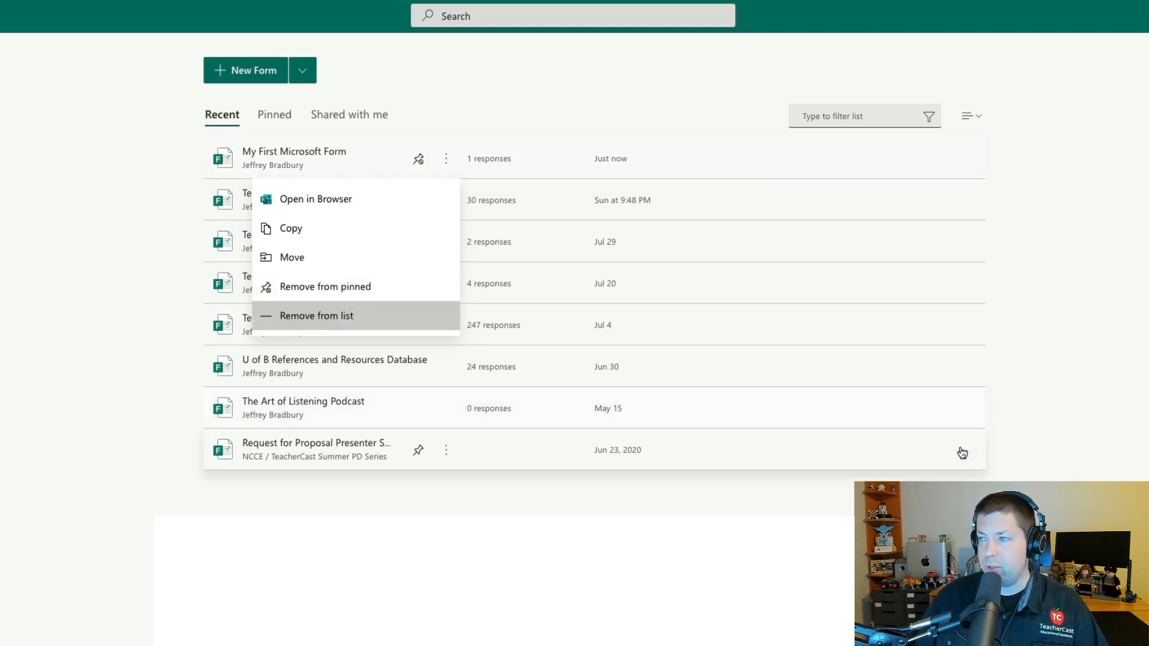
left_click(988, 503)
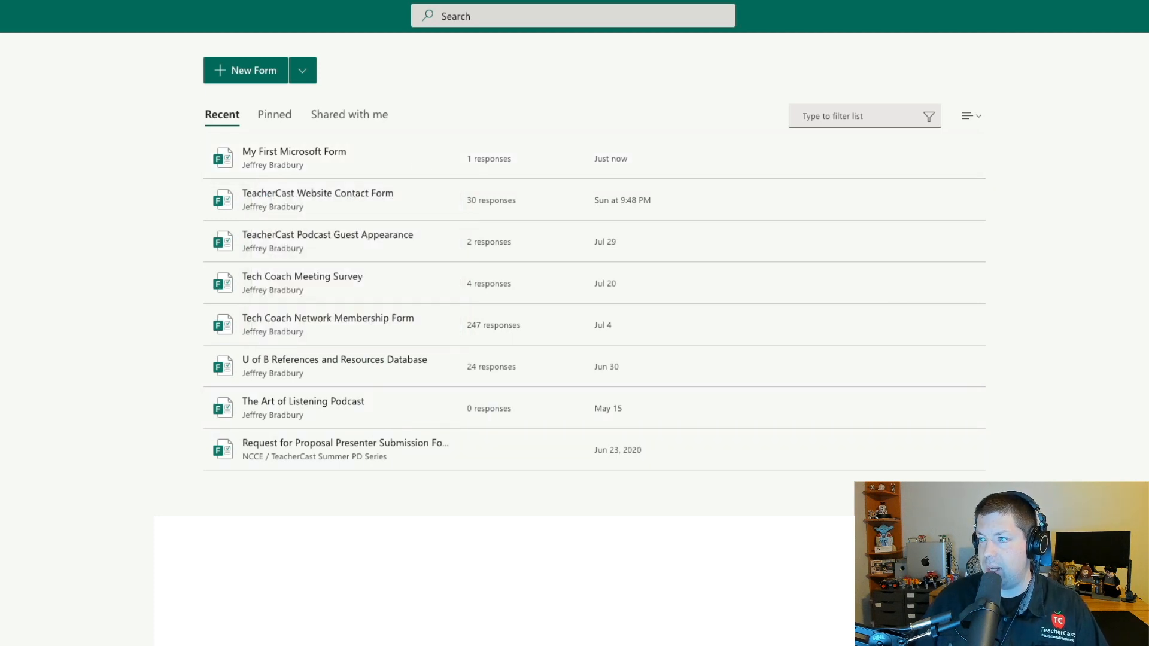
left_click(942, 492)
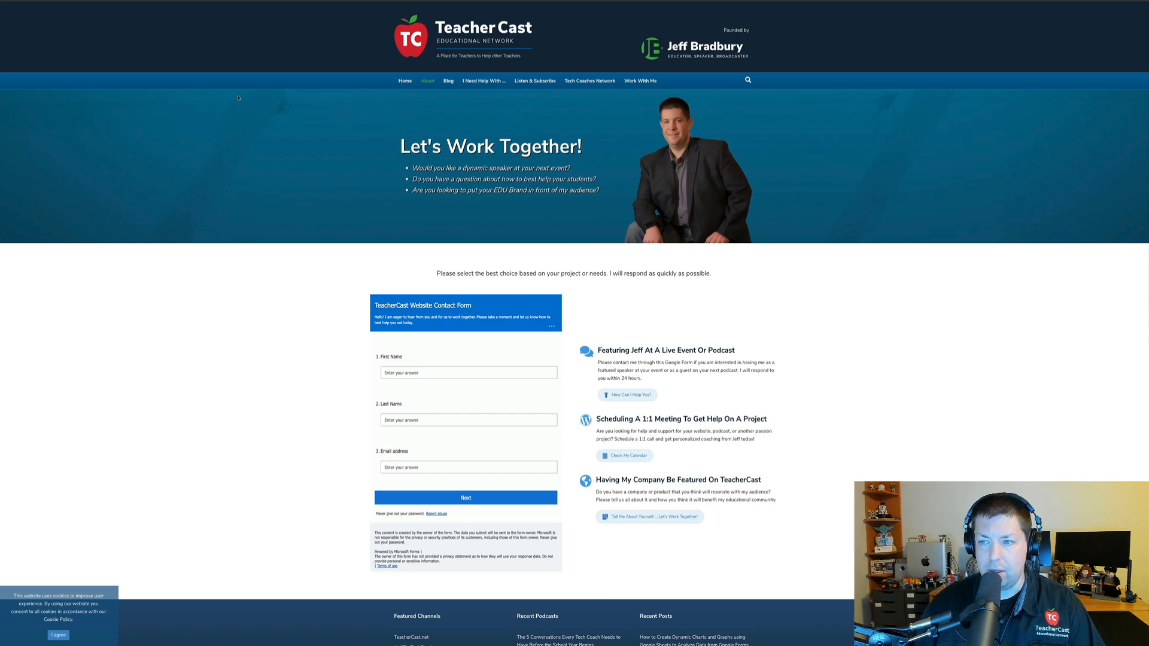
- On the TeacherCast website, advance the embedded contact form, choose Educator for question 4 and show the matching section
scroll(325, 316, "down", 2)
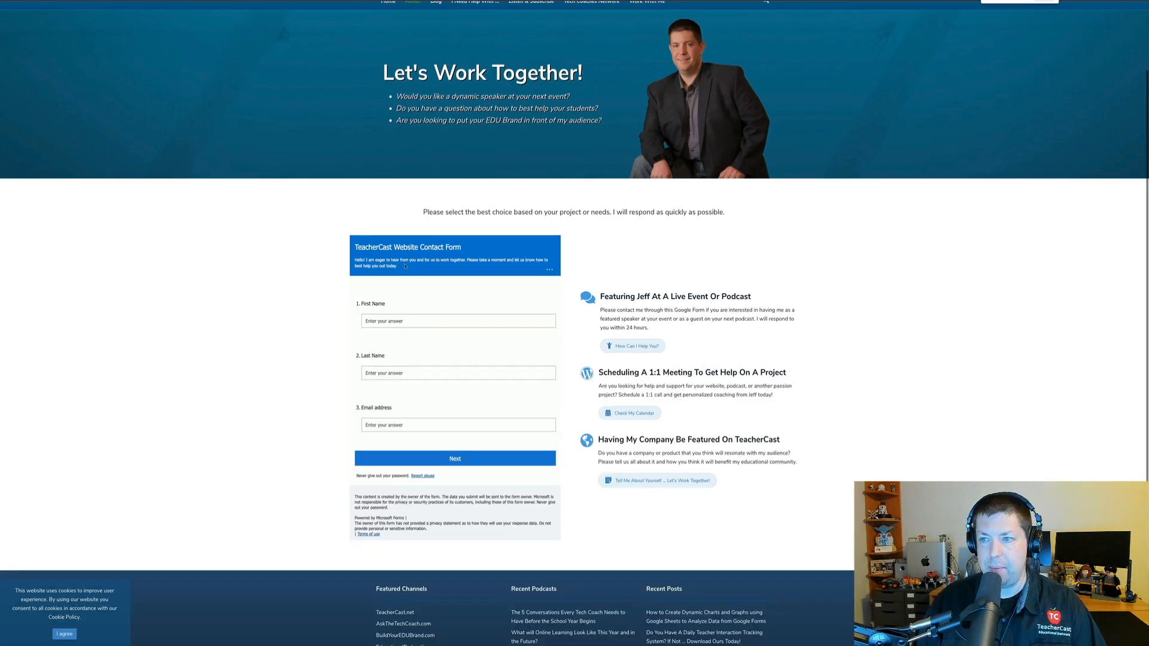
scroll(236, 377, "down", 3)
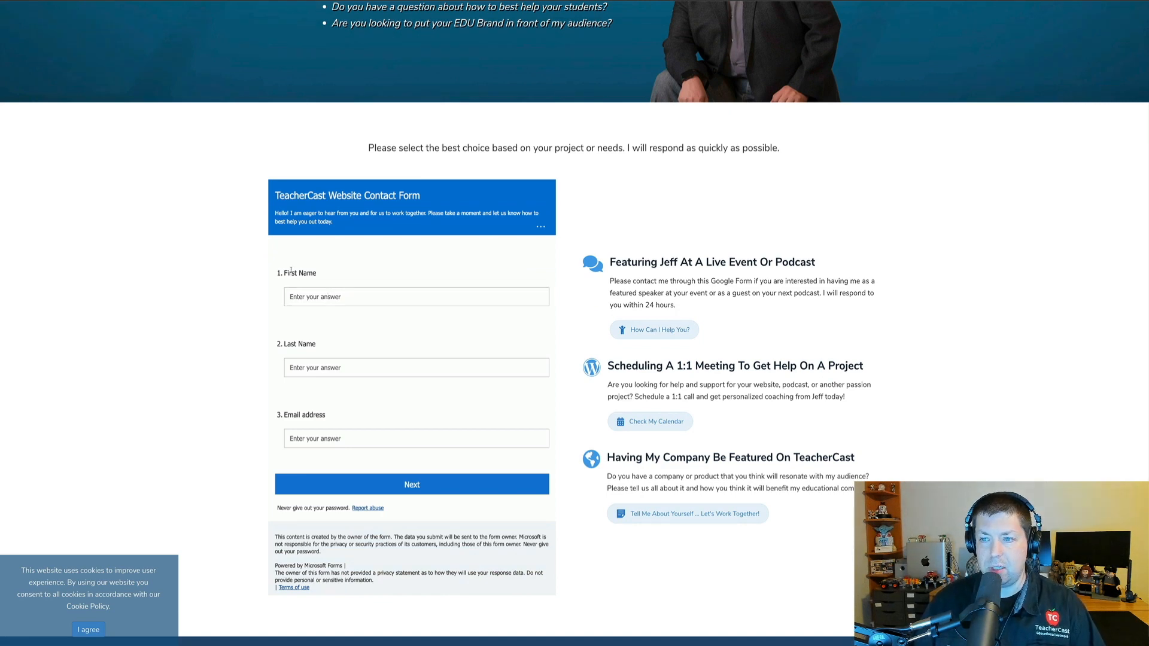
scroll(335, 424, "down", 1)
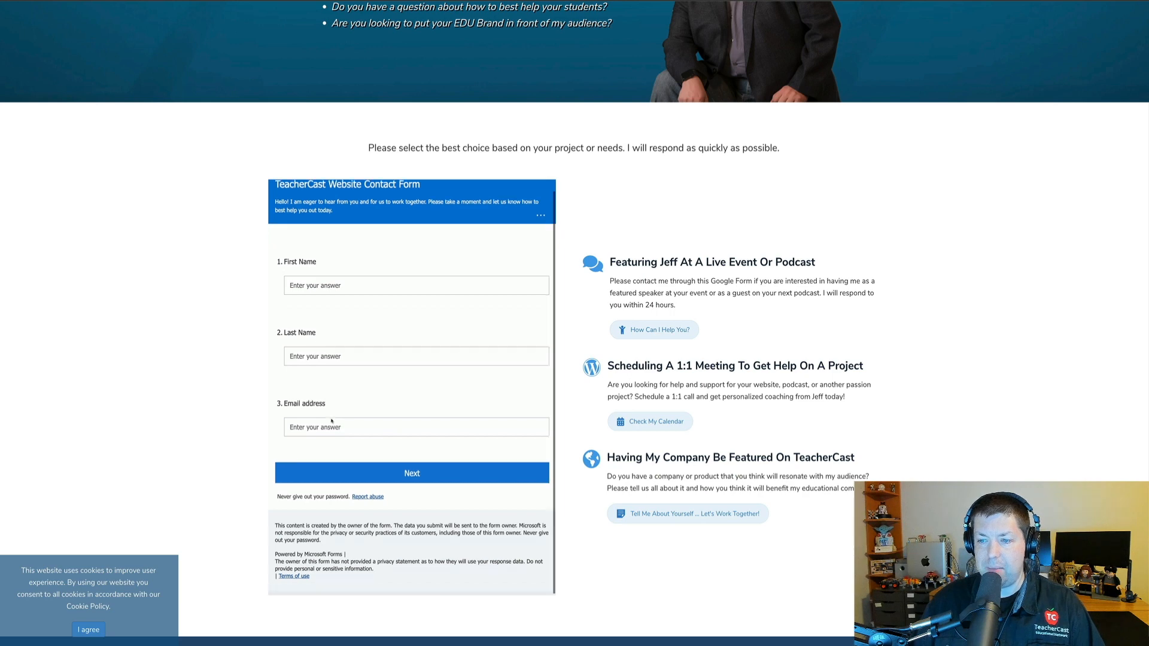
left_click(409, 473)
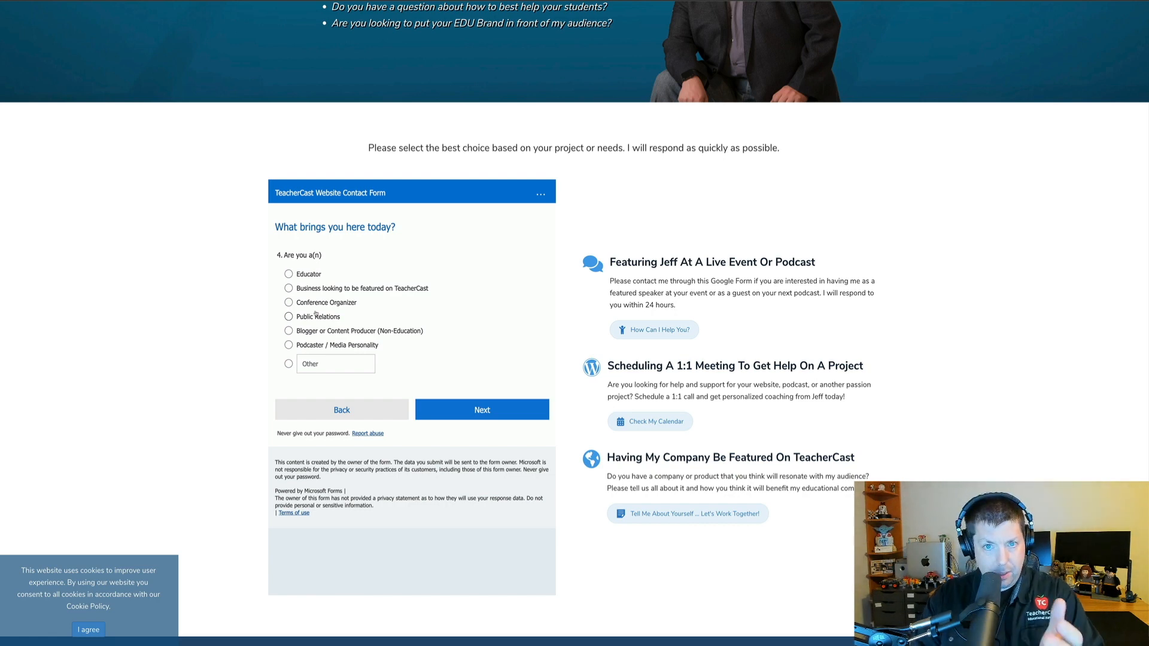
left_click(302, 274)
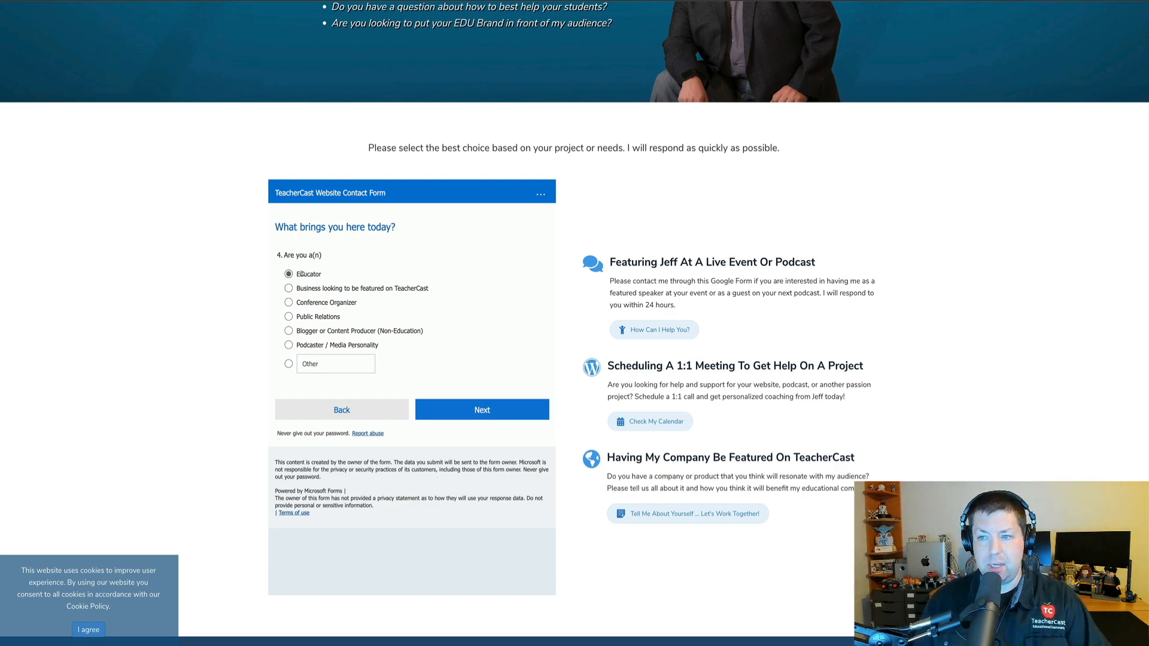
left_click(482, 409)
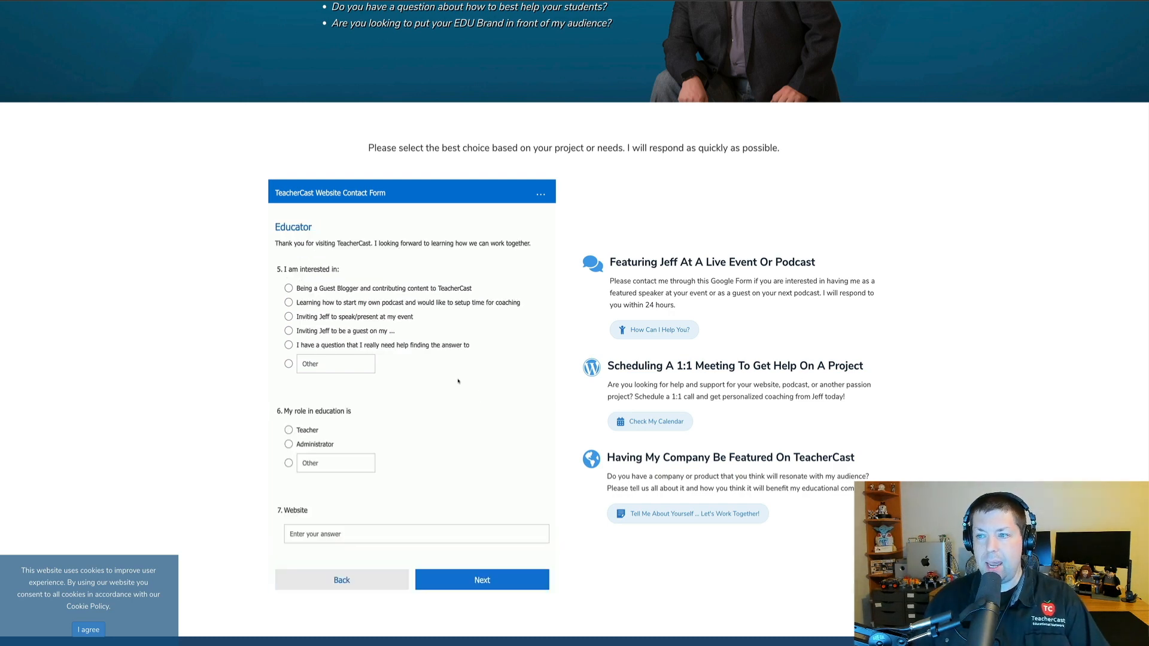
- Return to question 4 of the embedded contact form, choose Conference Organizer and examine the whole section it branches to
left_click(342, 580)
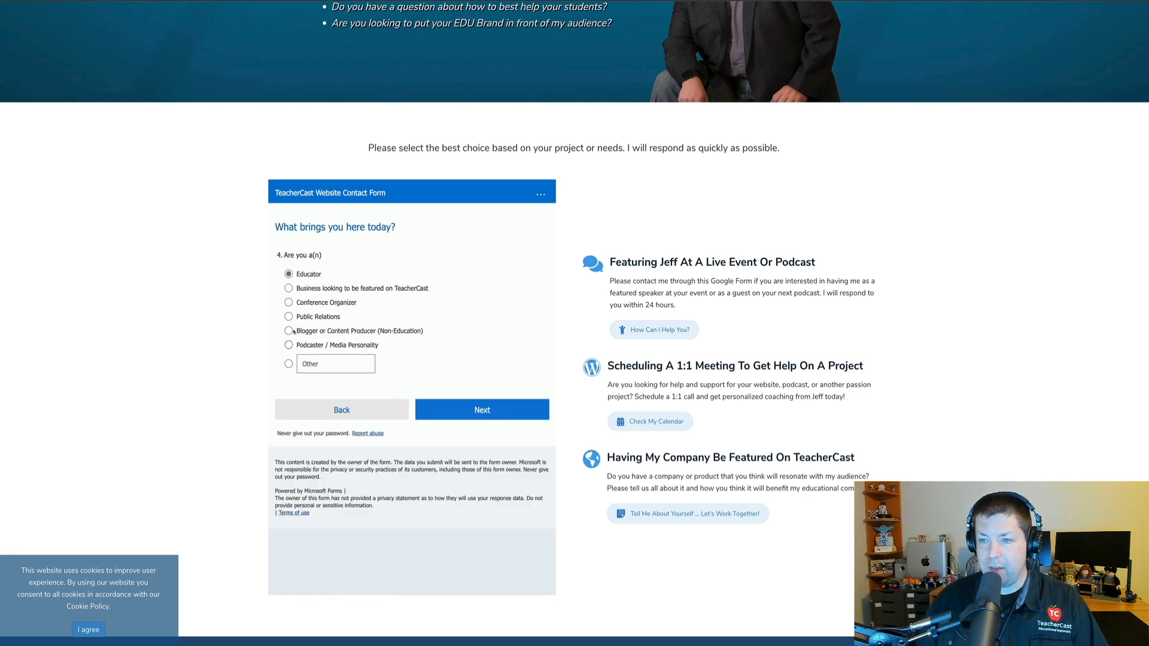
left_click(289, 303)
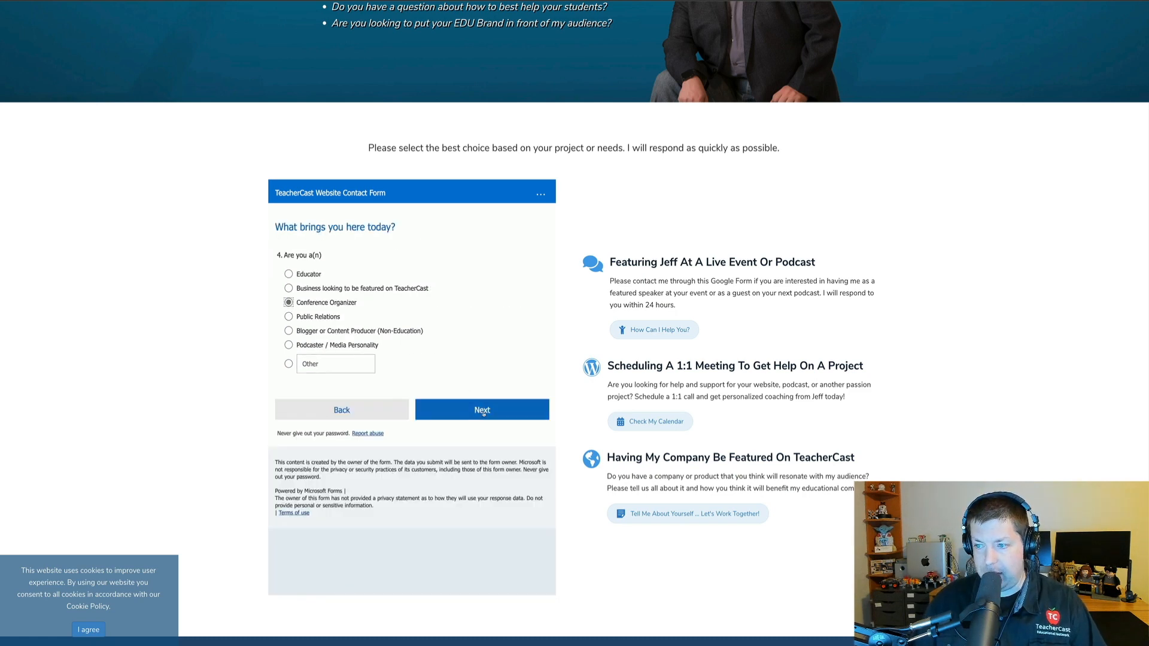
left_click(482, 410)
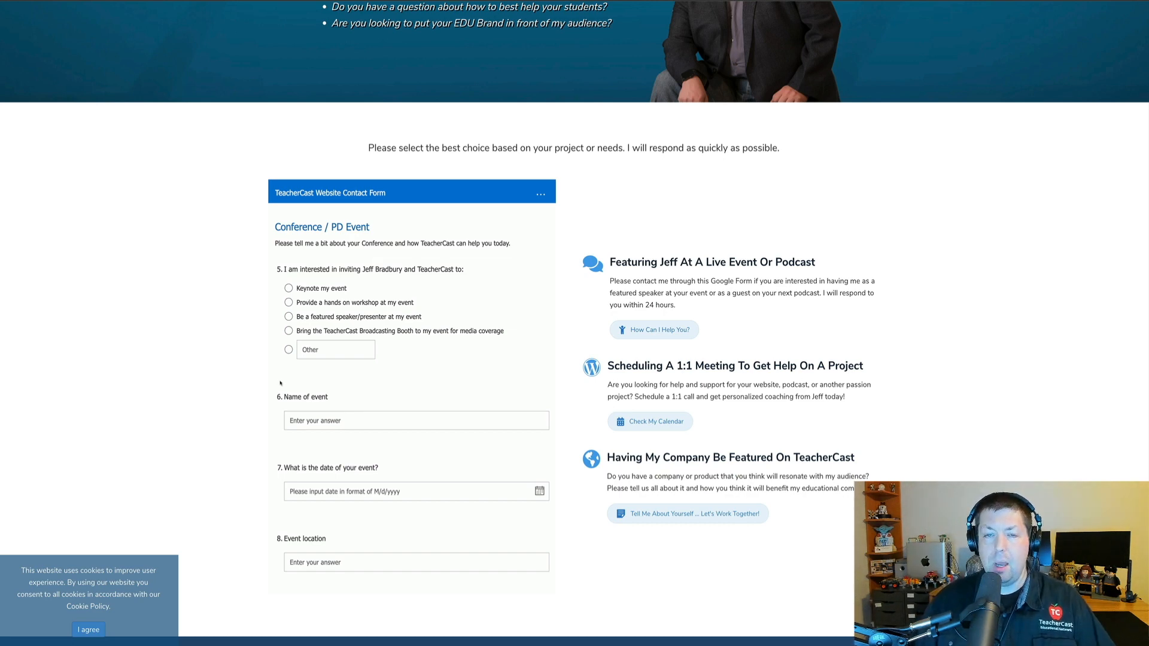
scroll(372, 402, "down", 5)
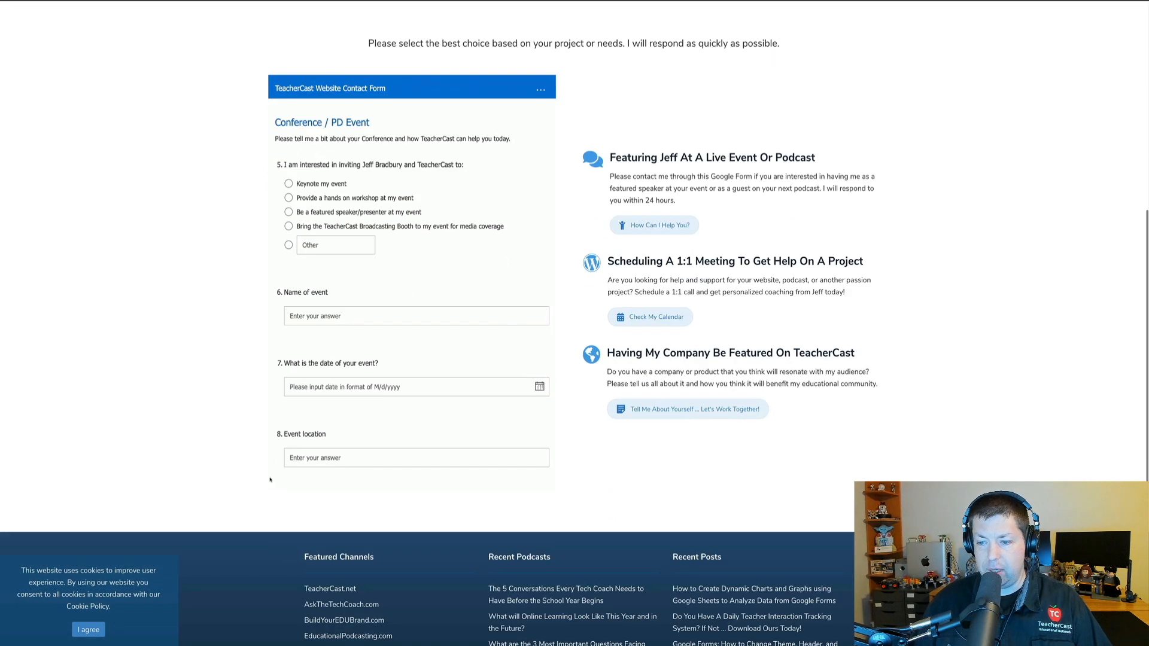
scroll(372, 402, "down", 1)
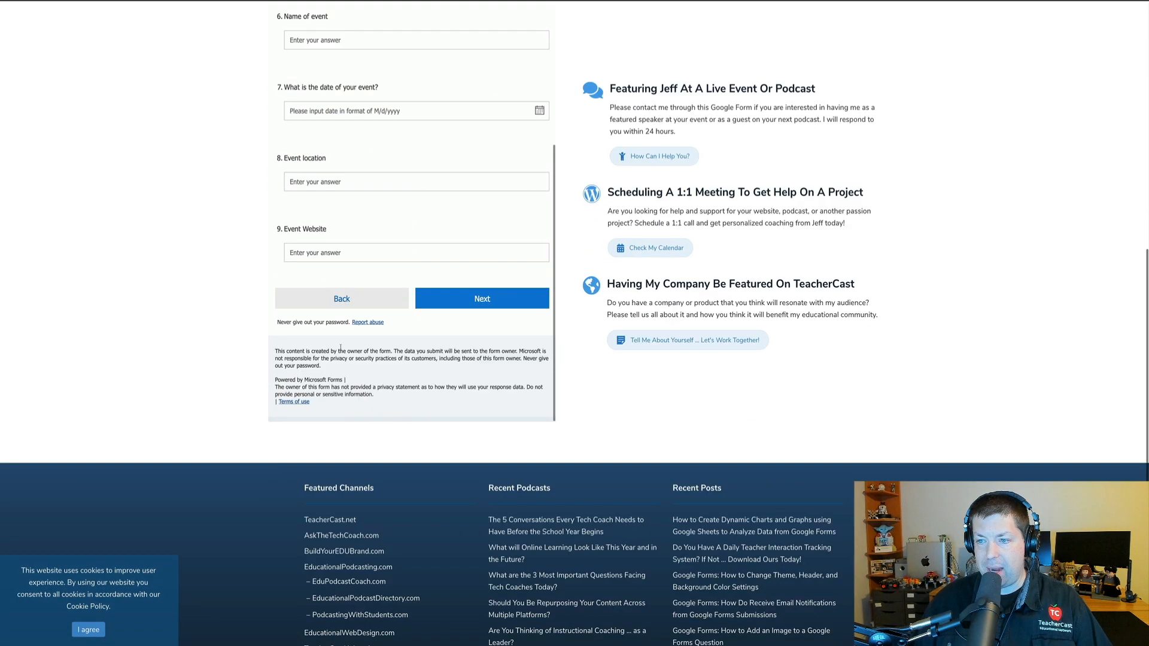
- Go back to question 4, choose Podcaster / Media Personality and advance through its section to the final message page, leaving the questions blank
left_click(342, 299)
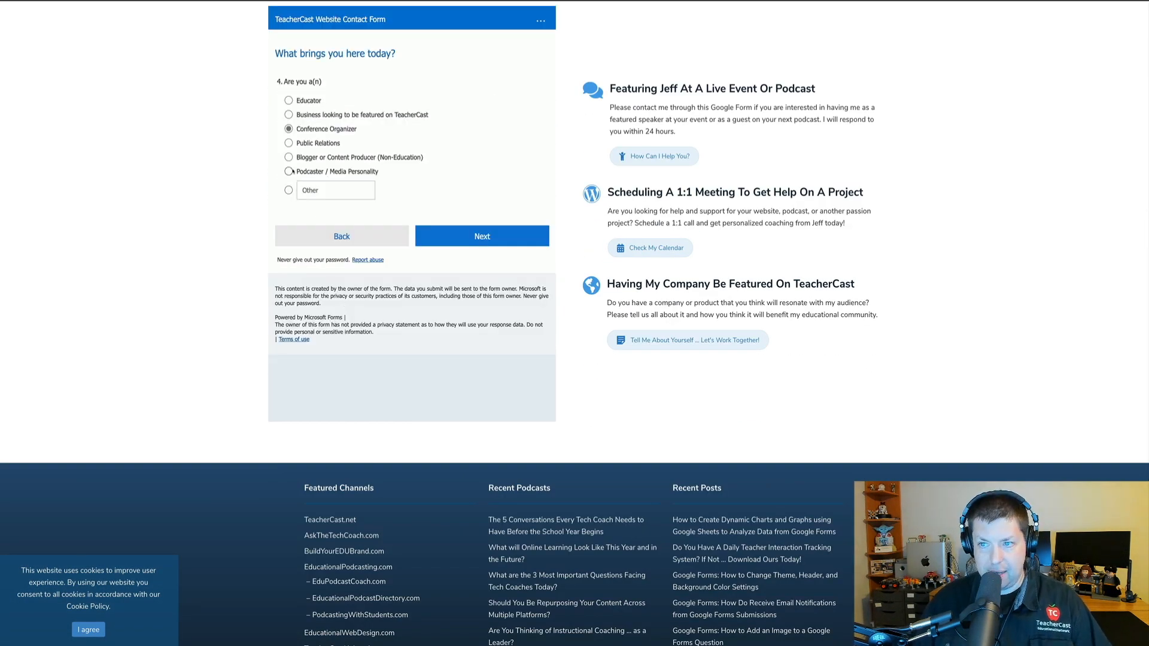
left_click(289, 171)
left_click(482, 236)
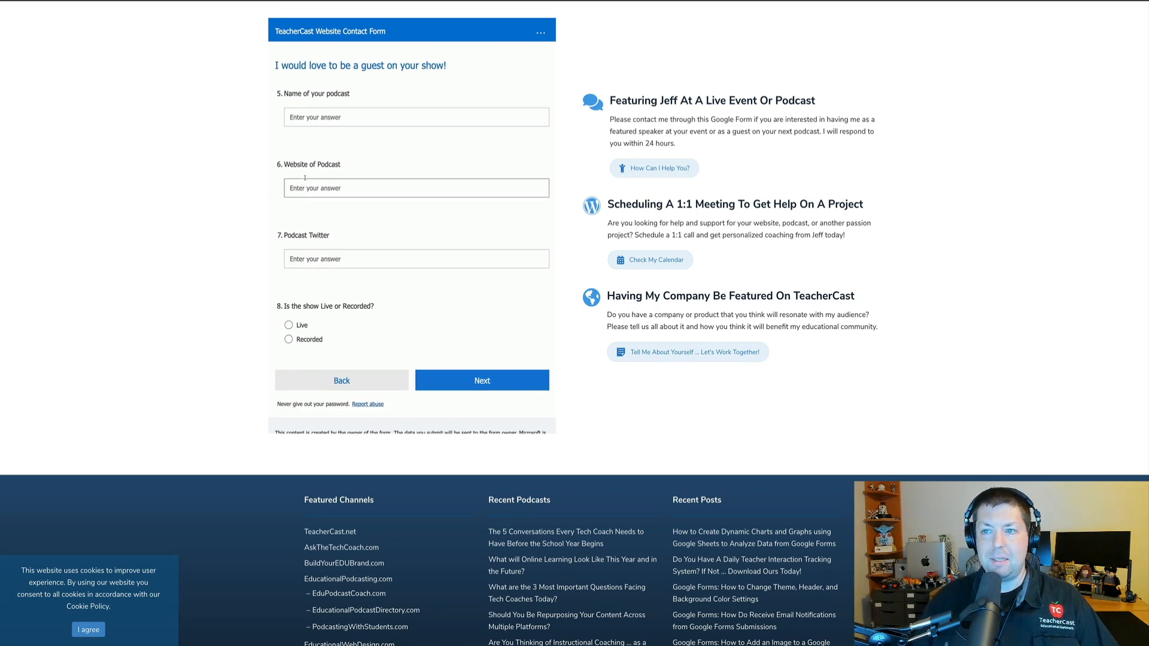
scroll(200, 252, "up", 1)
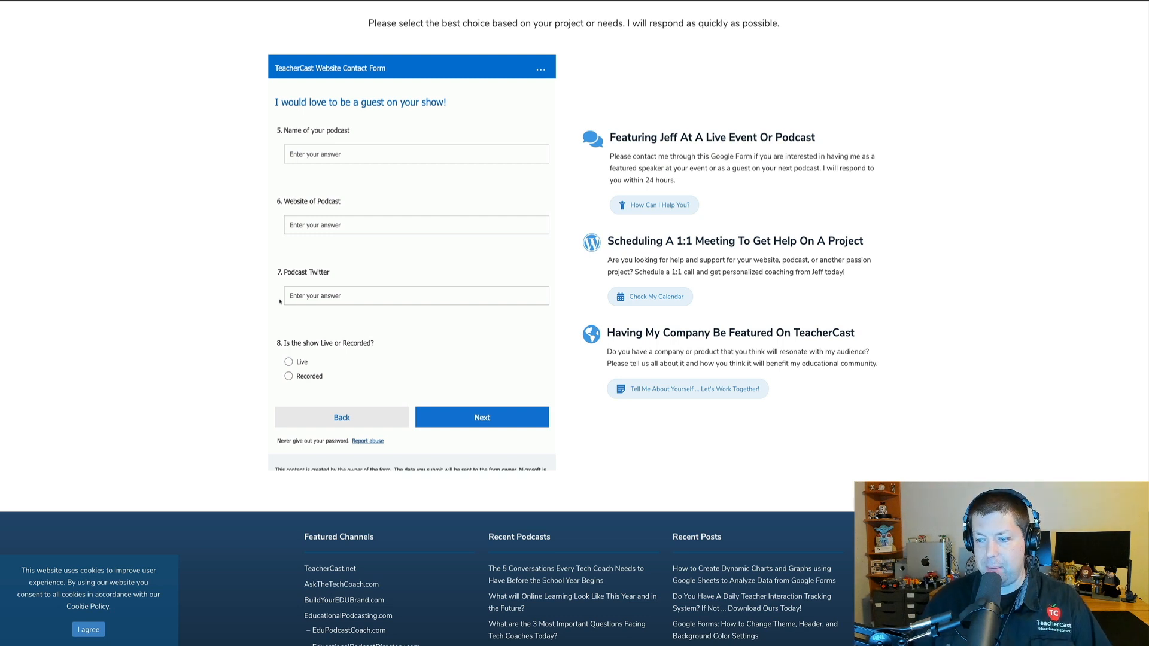
left_click(467, 423)
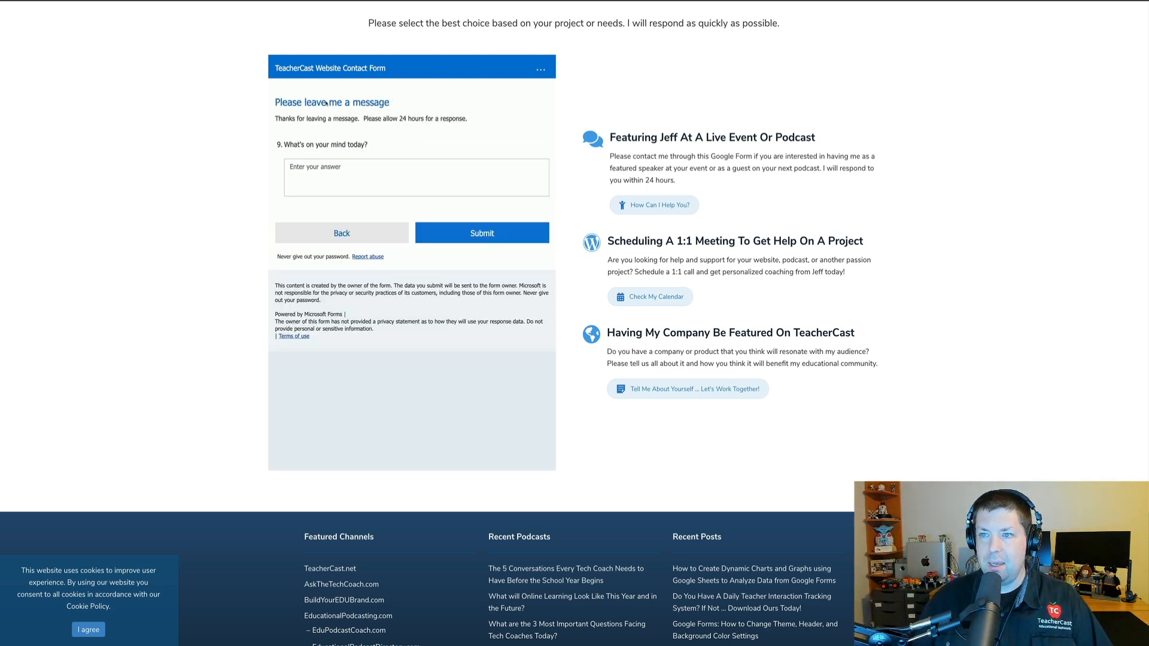